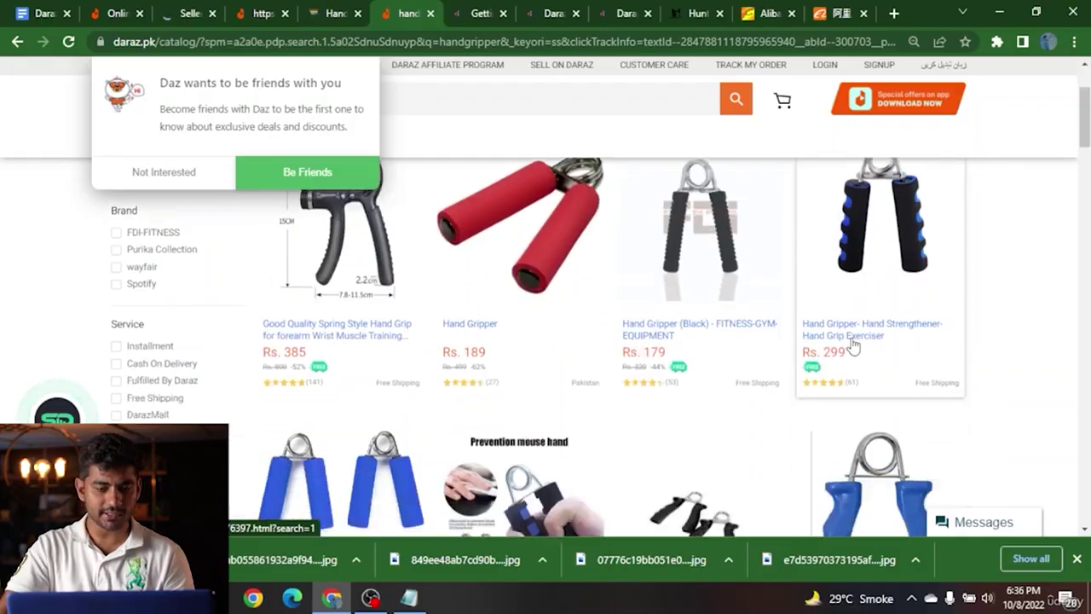
Step: Look through the handgripper search results and open the blue-and-black Hand Gripper- Hand Strengthener- Hand Grip Exerciser listing priced Rs. 299
scroll(461, 380, down, 5)
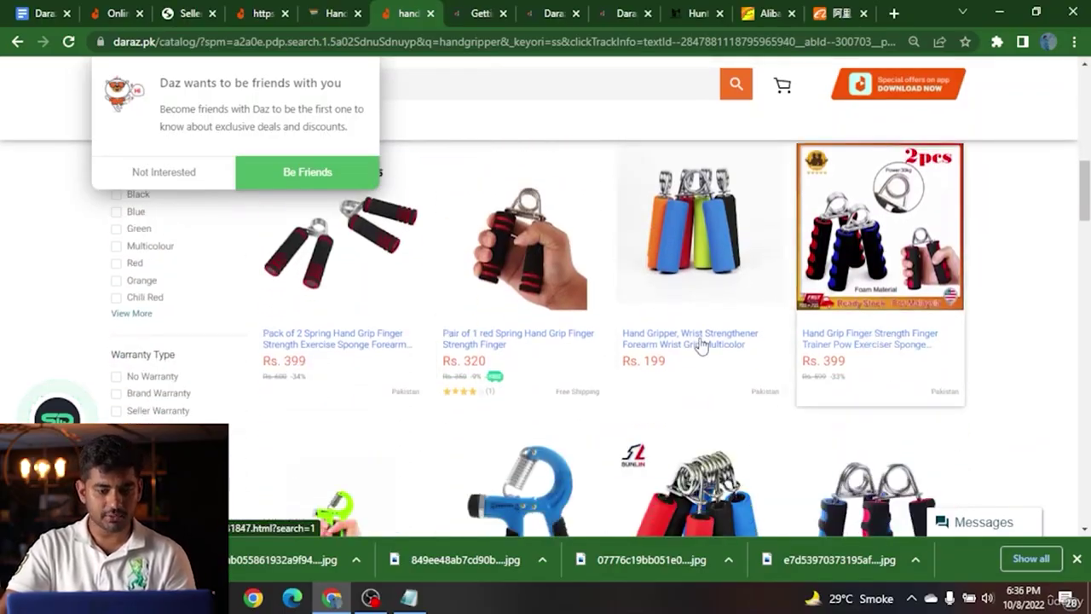
scroll(702, 345, down, 2)
scroll(640, 373, up, 10)
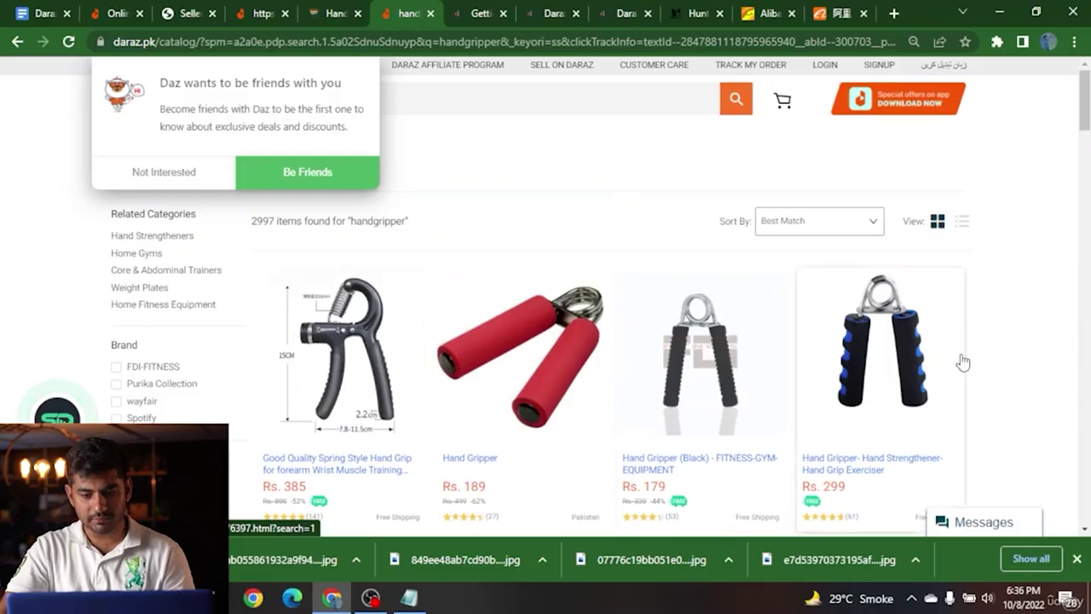
scroll(879, 319, down, 5)
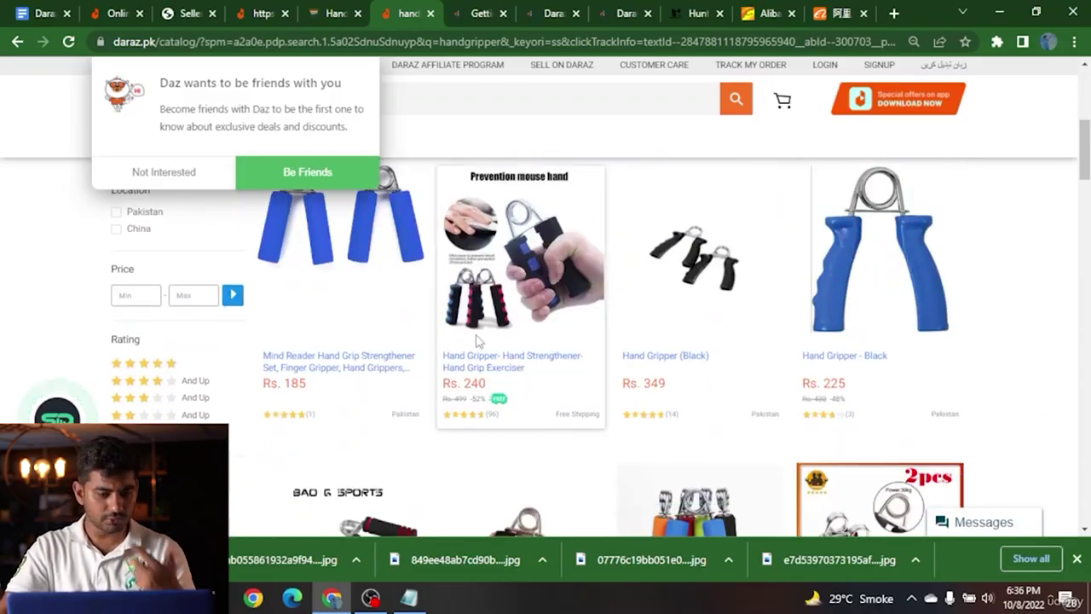
scroll(630, 324, up, 3)
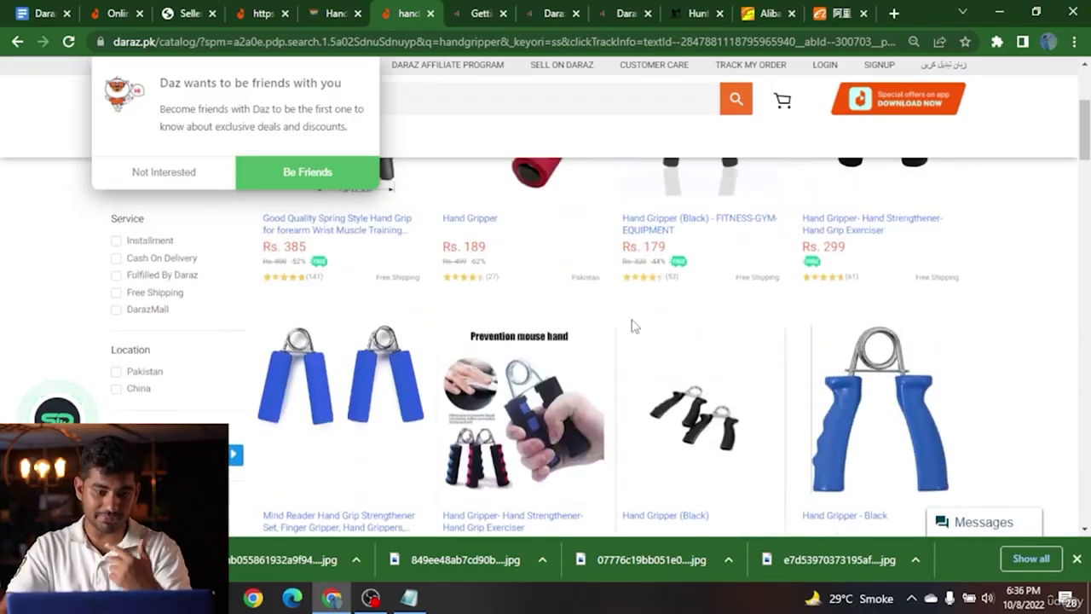
click(875, 260)
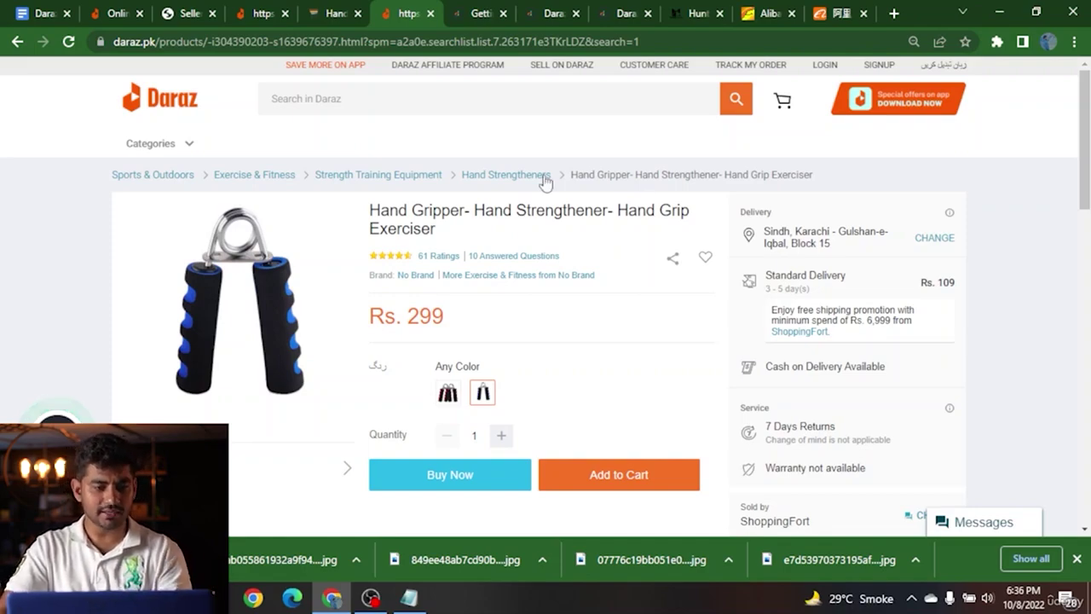
Step: Switch to the product listing file in Notepad and review its title, key features, description and additional specifications
click(407, 601)
drag(363, 122, 363, 100)
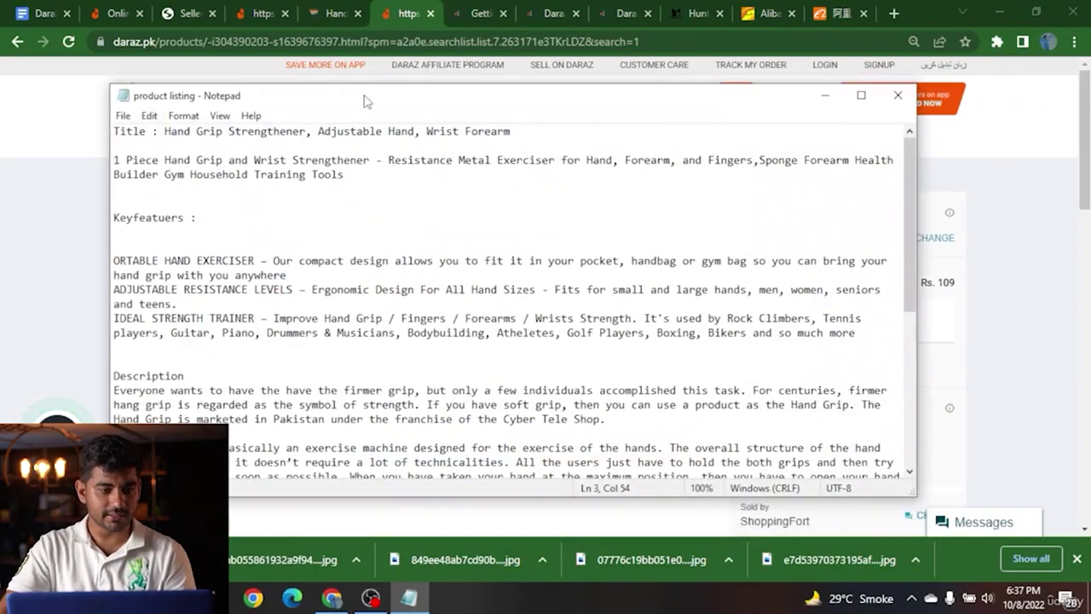
drag(145, 130, 120, 128)
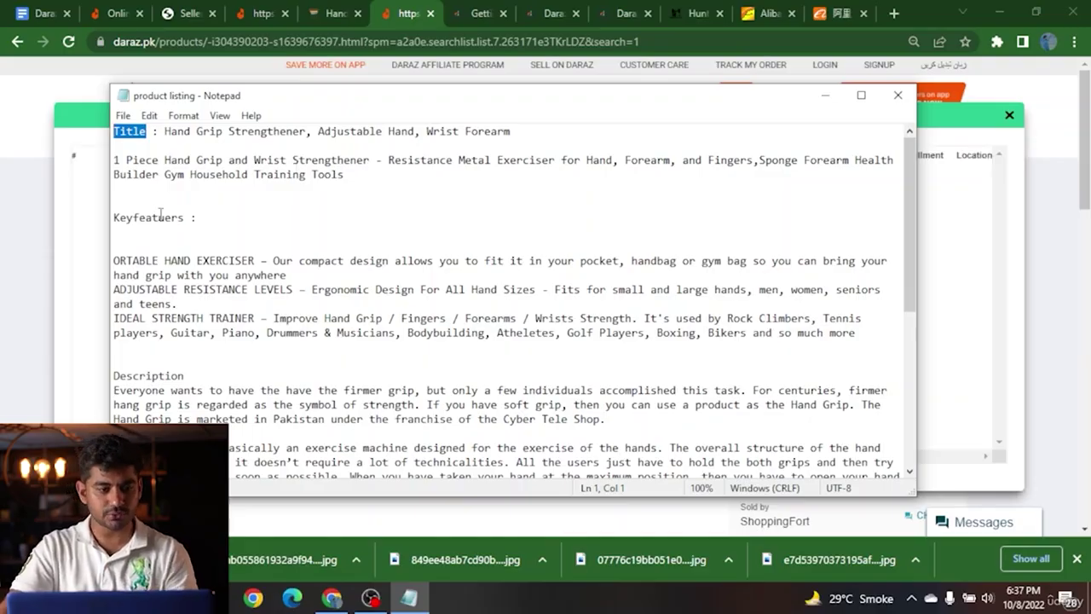
drag(220, 220, 150, 218)
click(128, 214)
scroll(140, 237, down, 2)
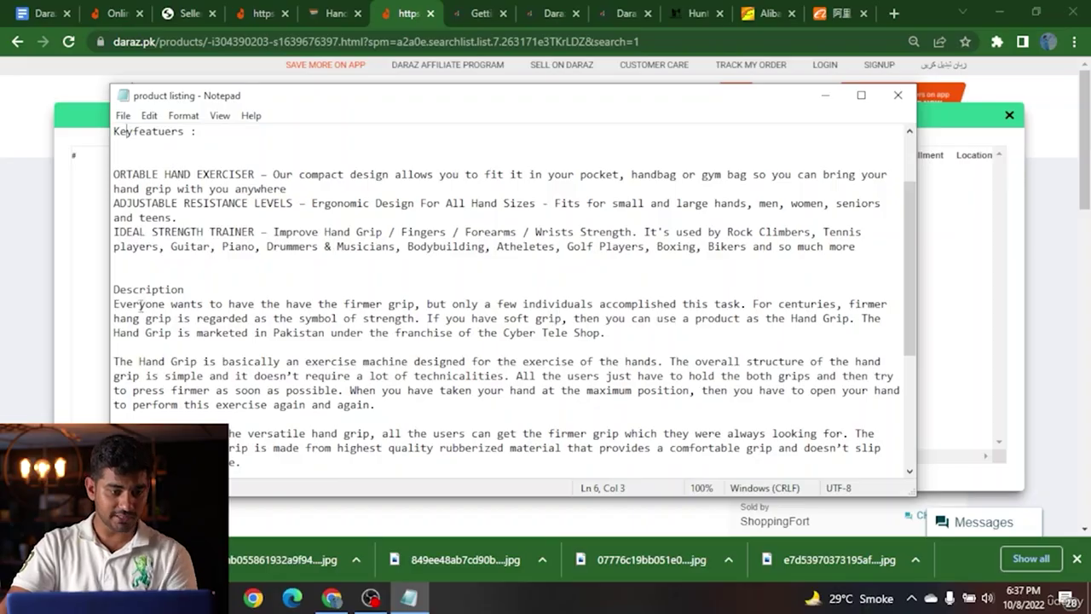
scroll(140, 304, down, 2)
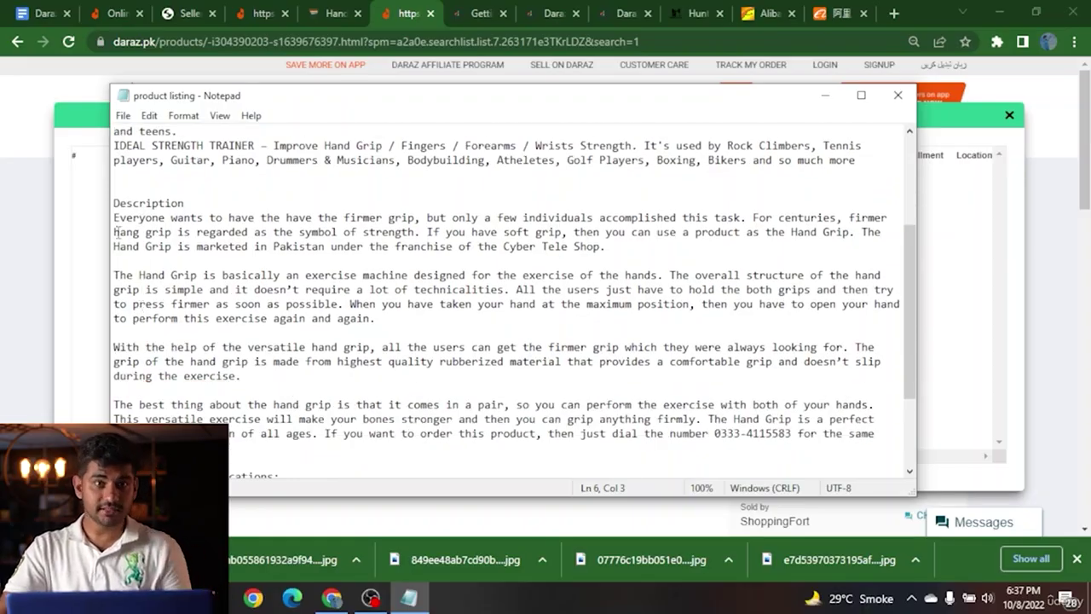
scroll(115, 231, down, 3)
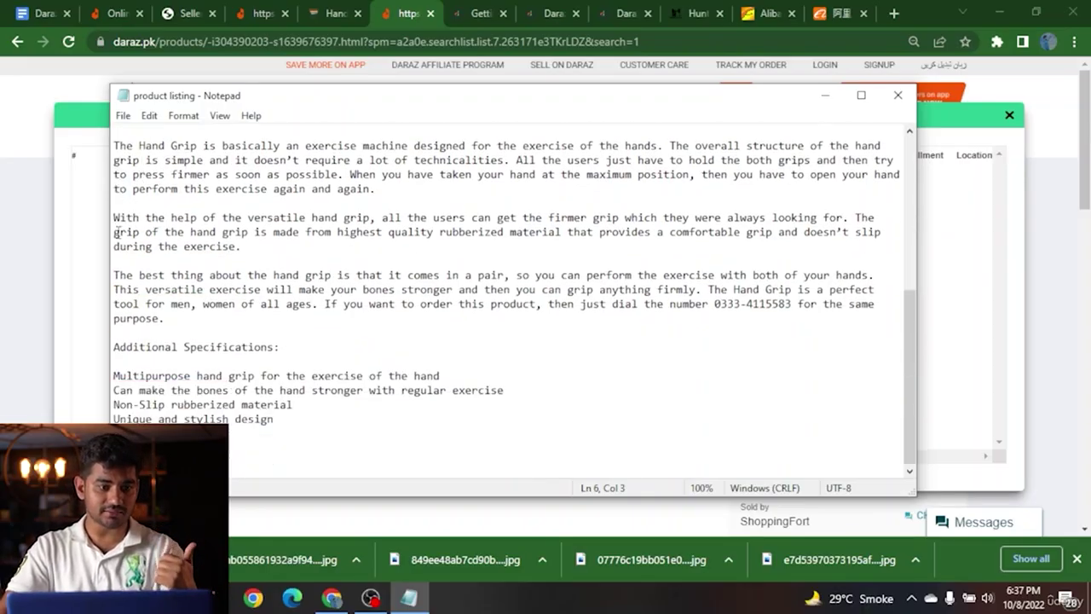
scroll(162, 339, up, 4)
scroll(202, 339, down, 4)
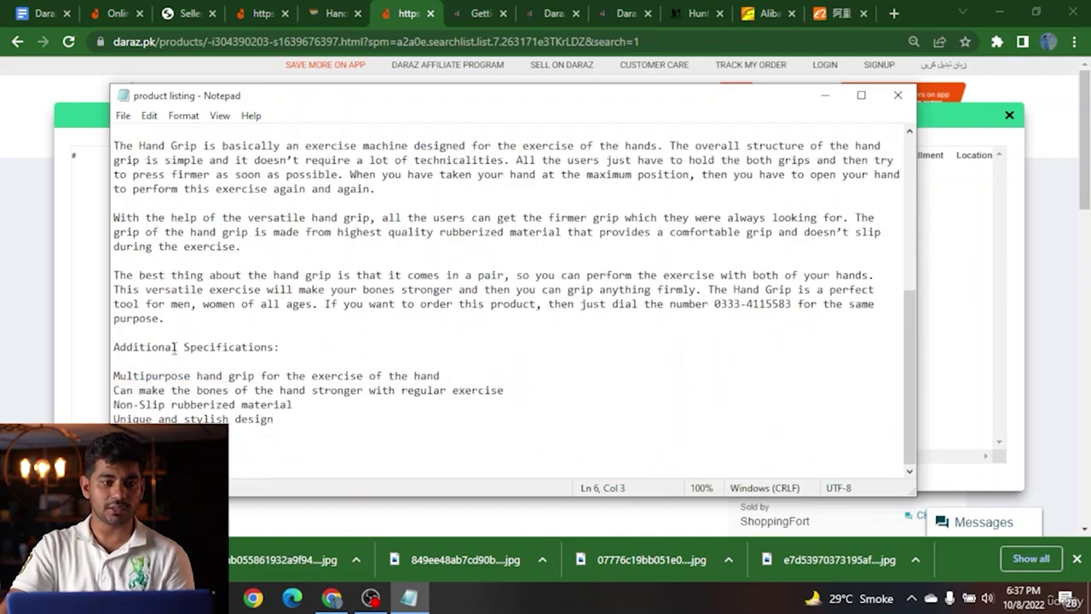
click(4, 219)
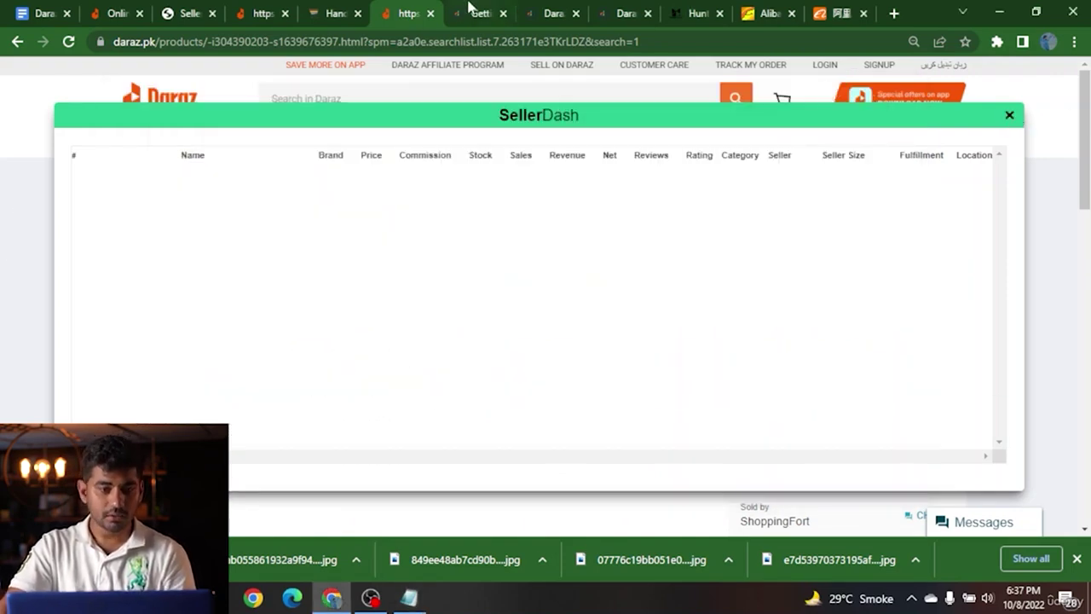
Step: Close the hand gripper product page and show the eCom Wholesale page for the hand exerciser gripper
click(432, 14)
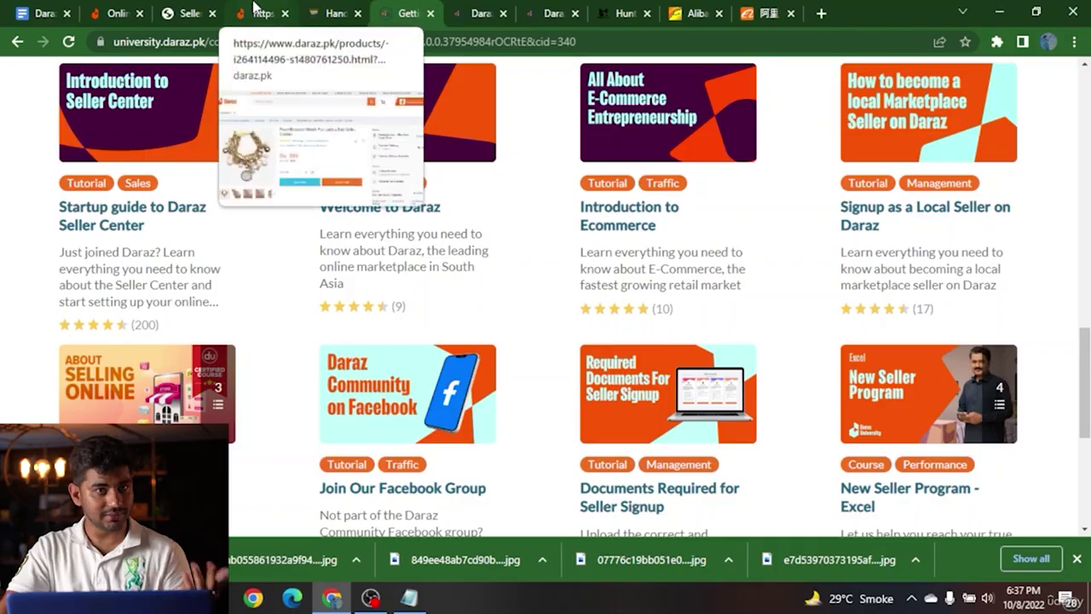
click(329, 8)
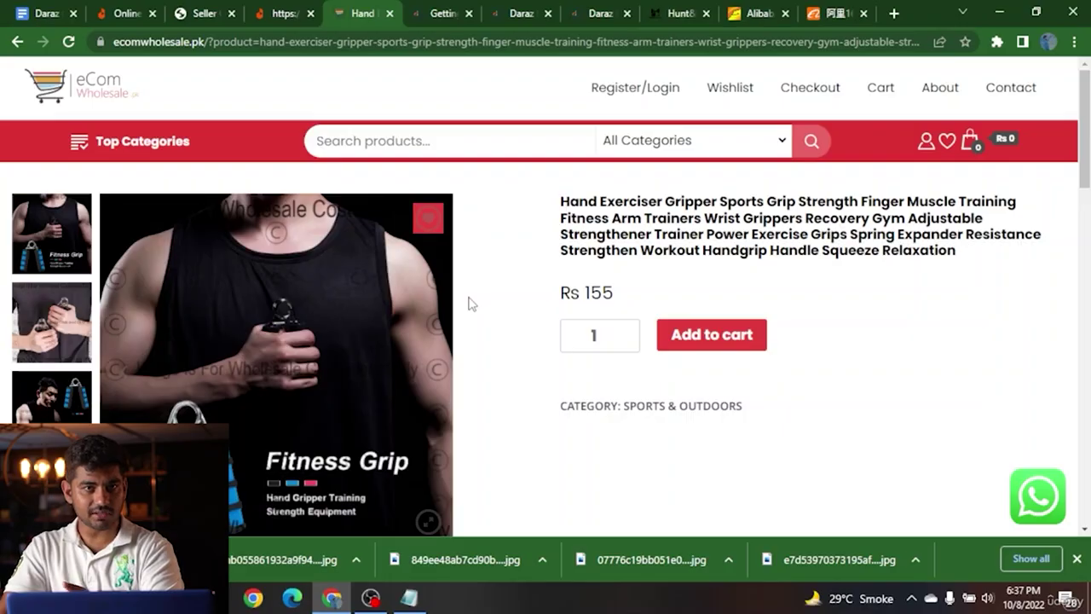
Step: Go to product management in Daraz Seller Center and start adding a new product
drag(225, 7, 295, 10)
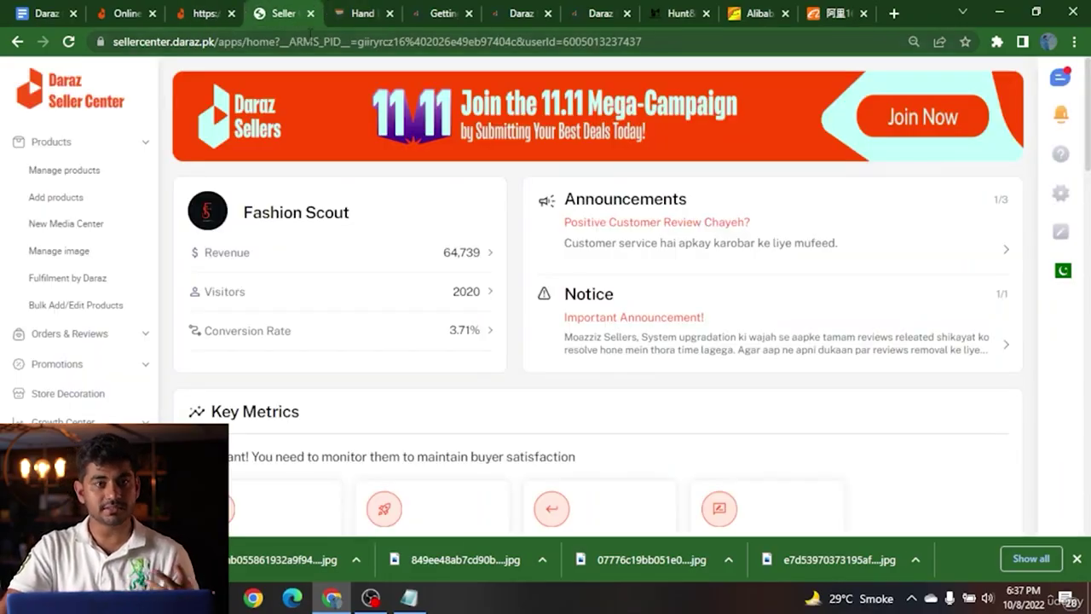
click(70, 170)
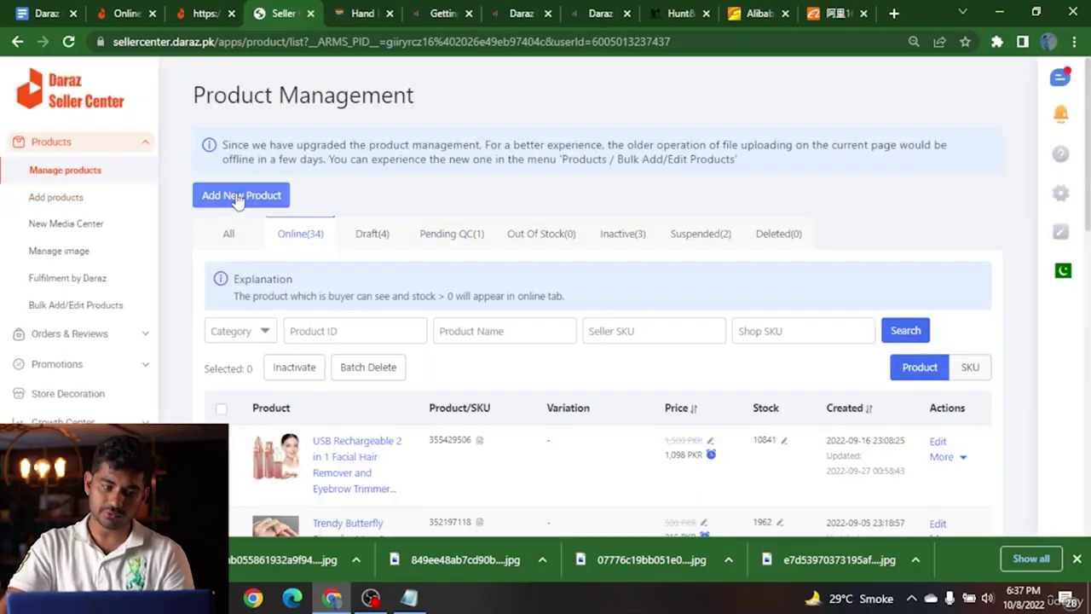
click(239, 198)
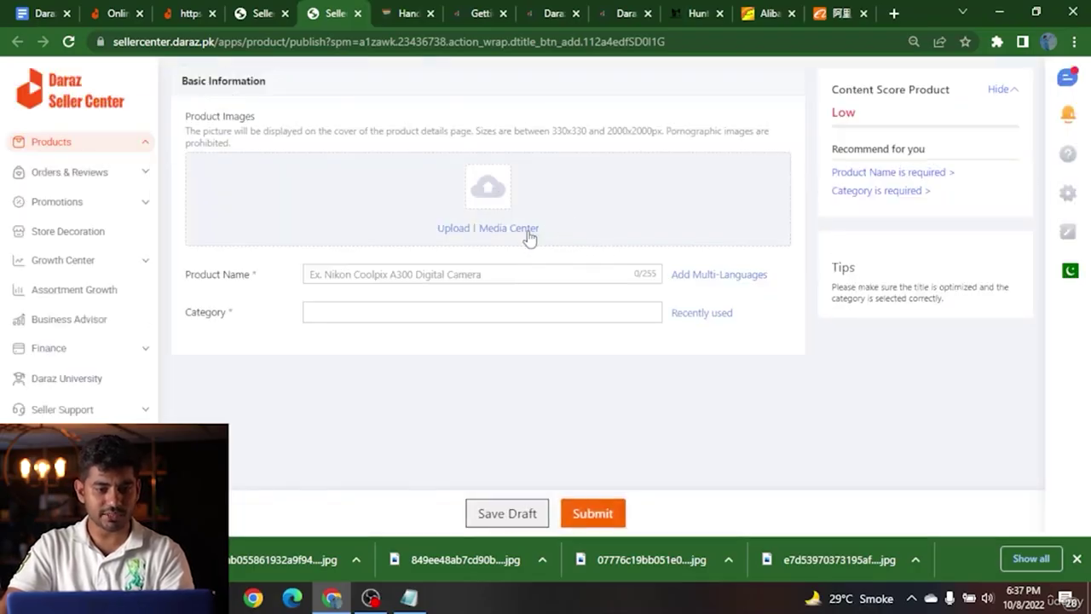
Step: Check the Downloads folder for product images from the new product's image upload, leaving without choosing a file
click(454, 230)
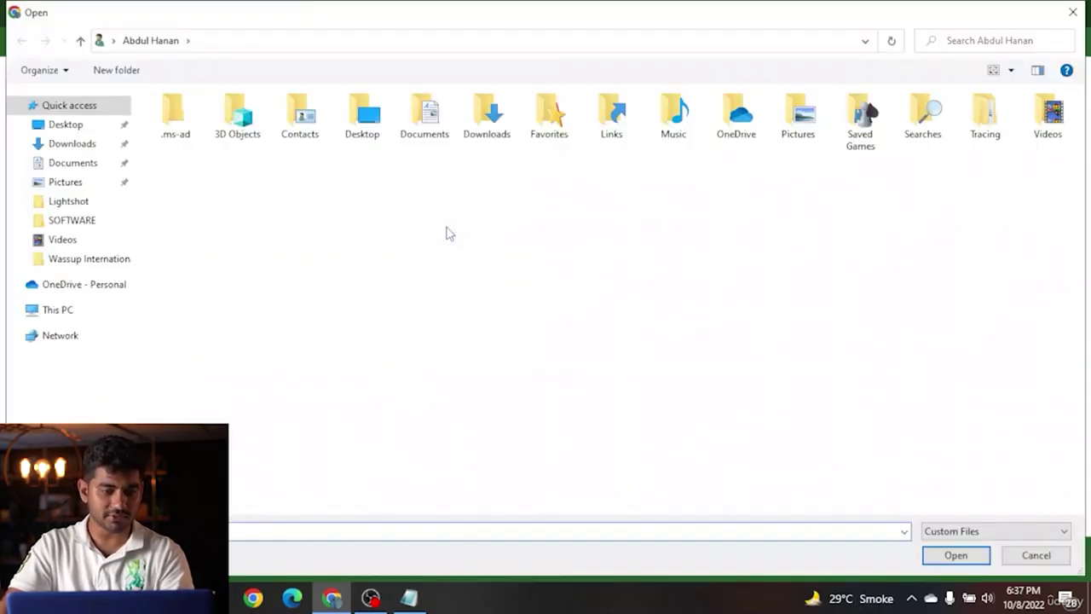
click(75, 146)
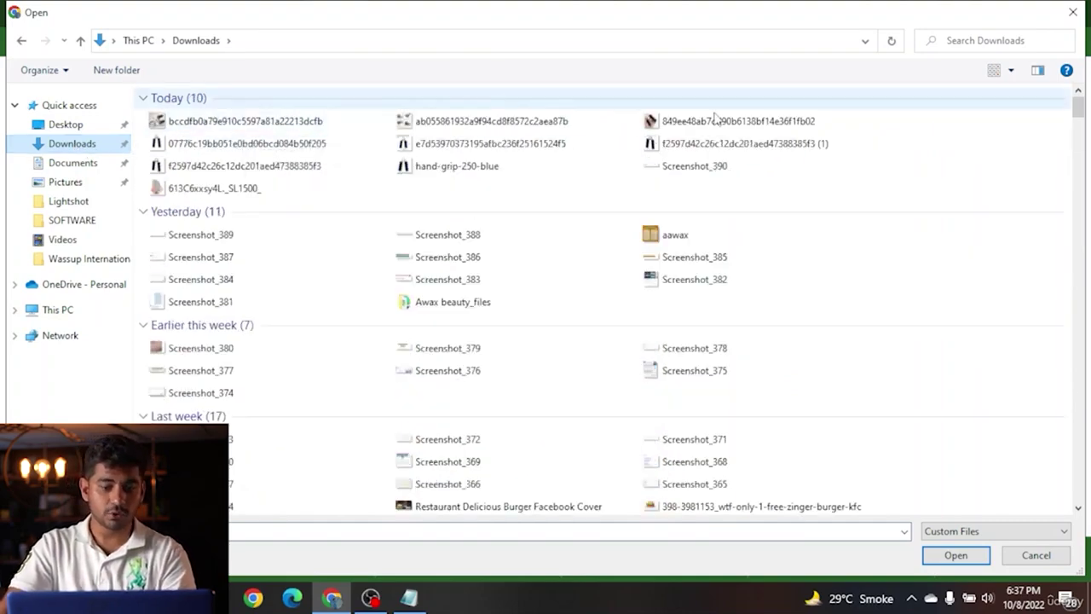
click(1026, 561)
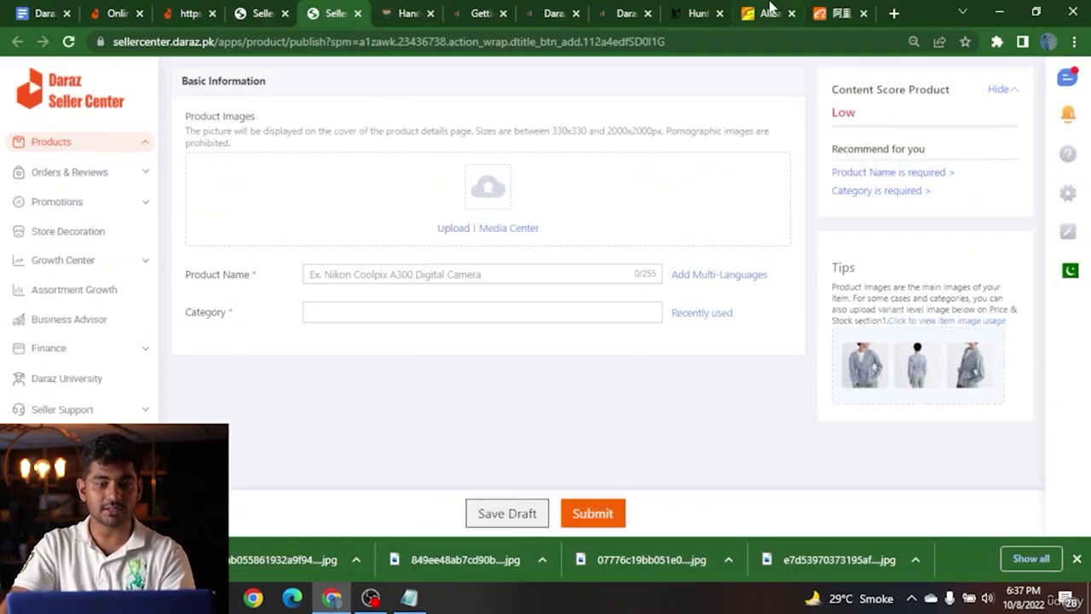
Step: View the page source of the Pearl Bracelet Watch listing and search it for "jpg"
click(189, 10)
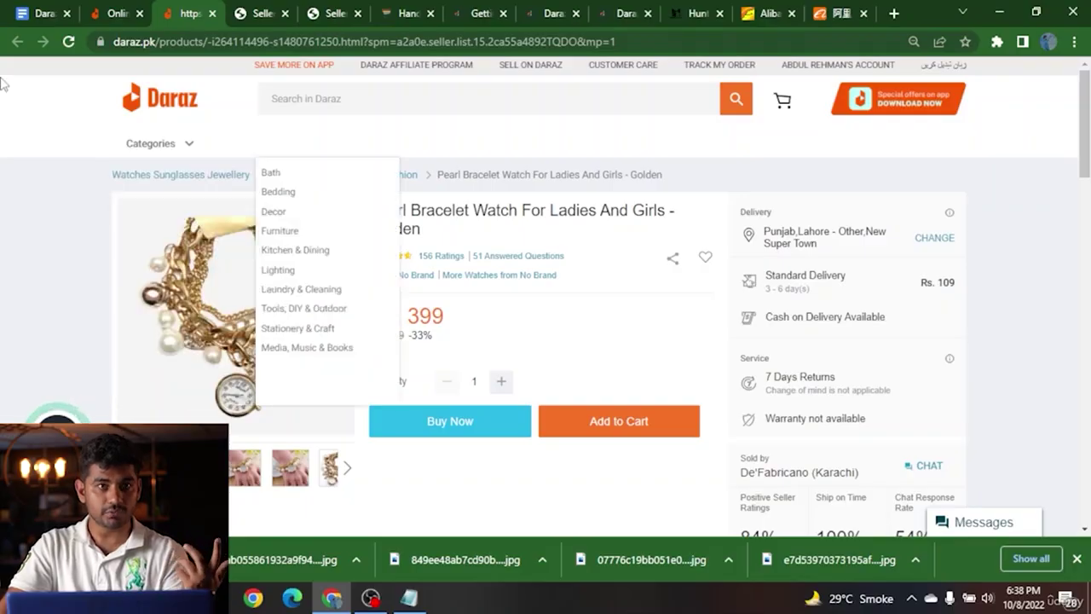
right_click(44, 325)
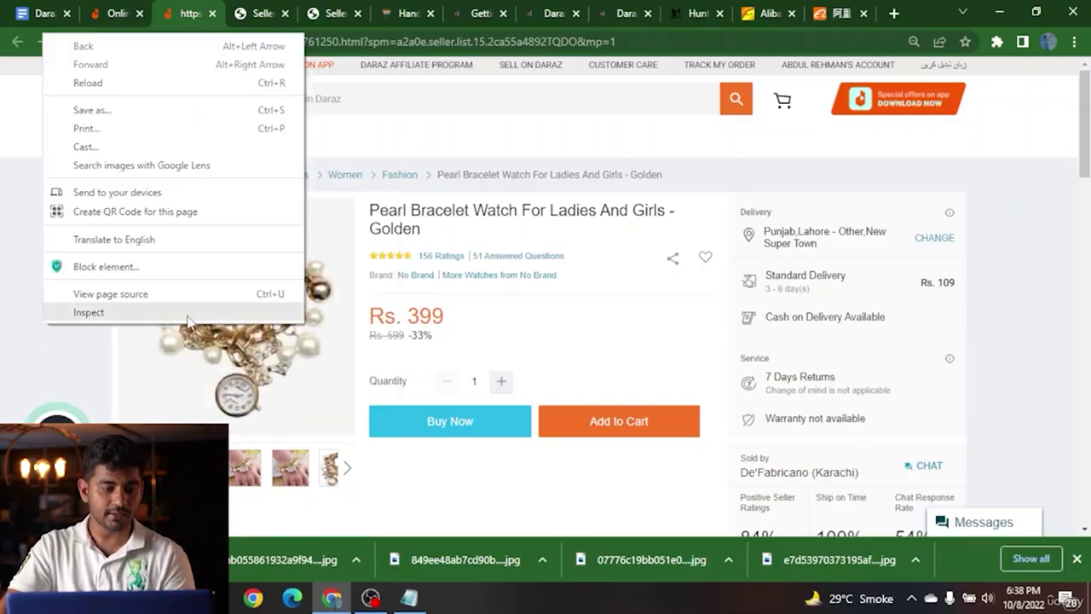
click(111, 294)
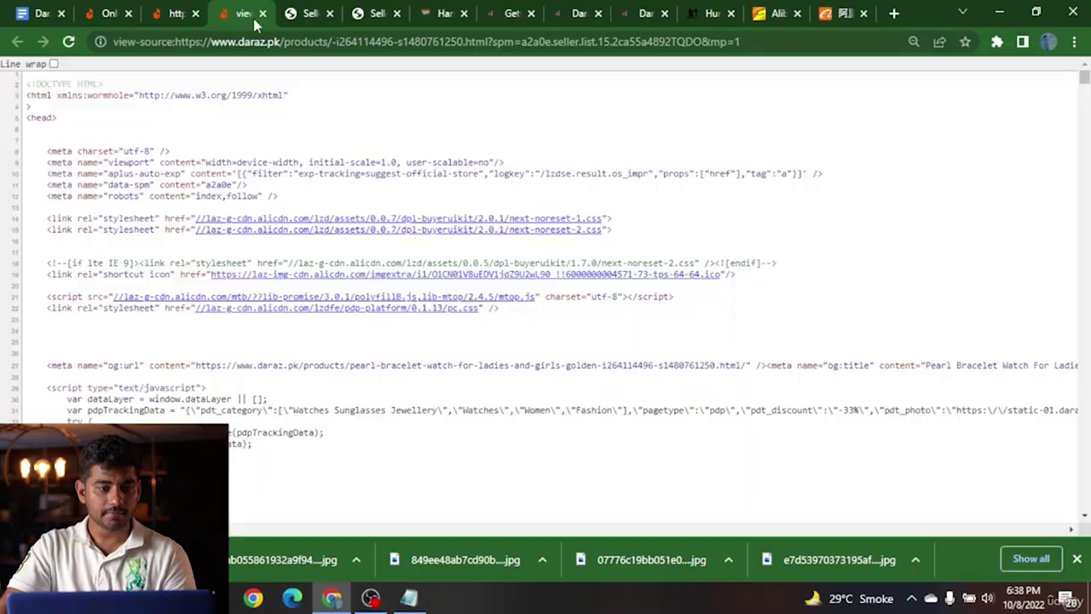
key(ctrl+f)
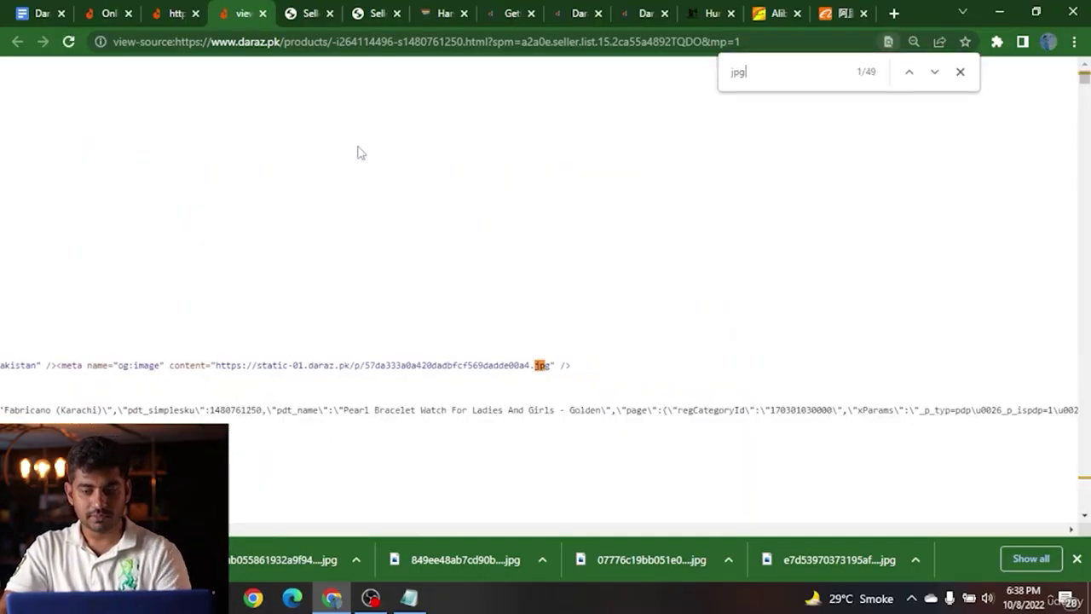
drag(1085, 79, 1084, 470)
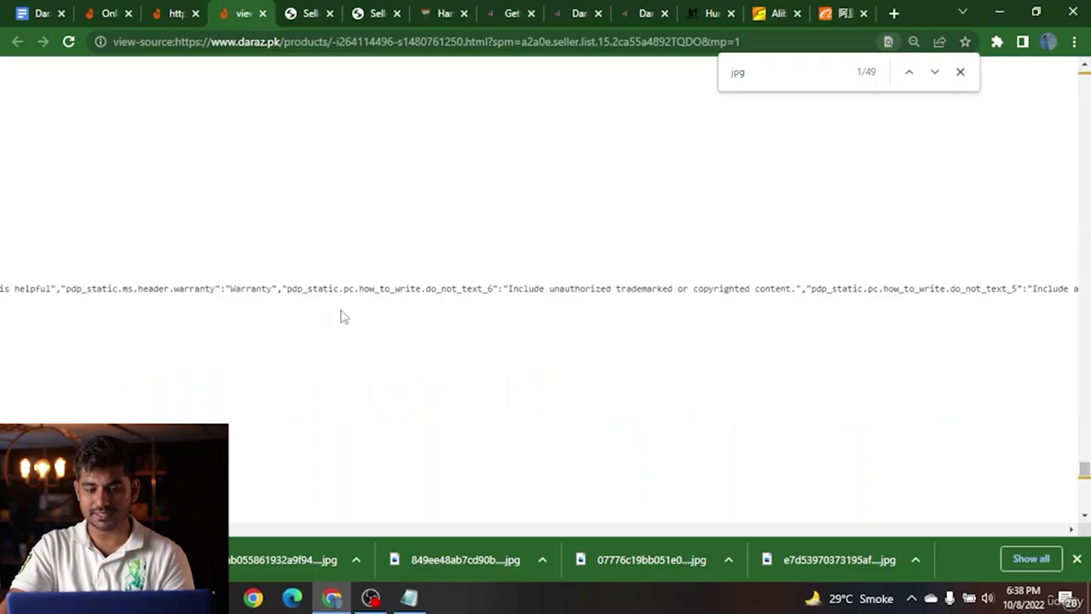
Step: Go to the second jpg match in the source and open its pdt_photo image link
click(934, 72)
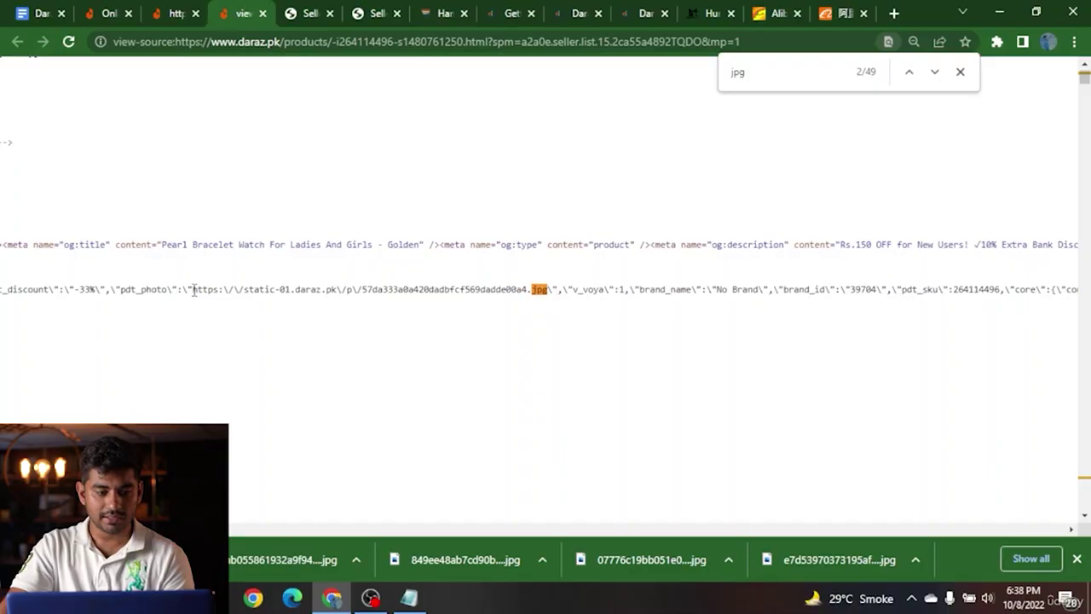
drag(195, 289, 542, 288)
right_click(548, 289)
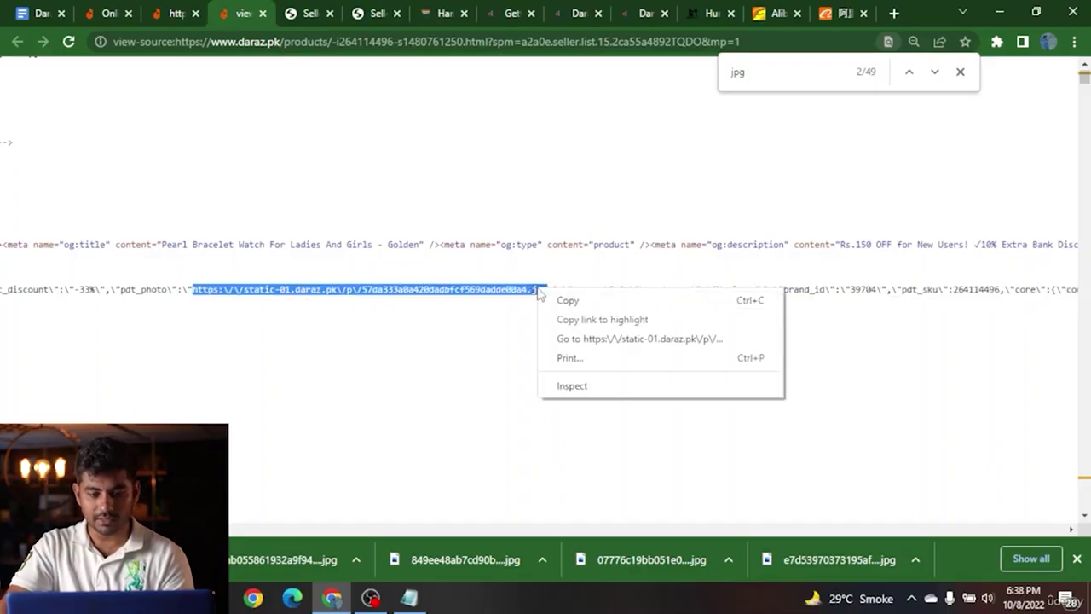
click(584, 337)
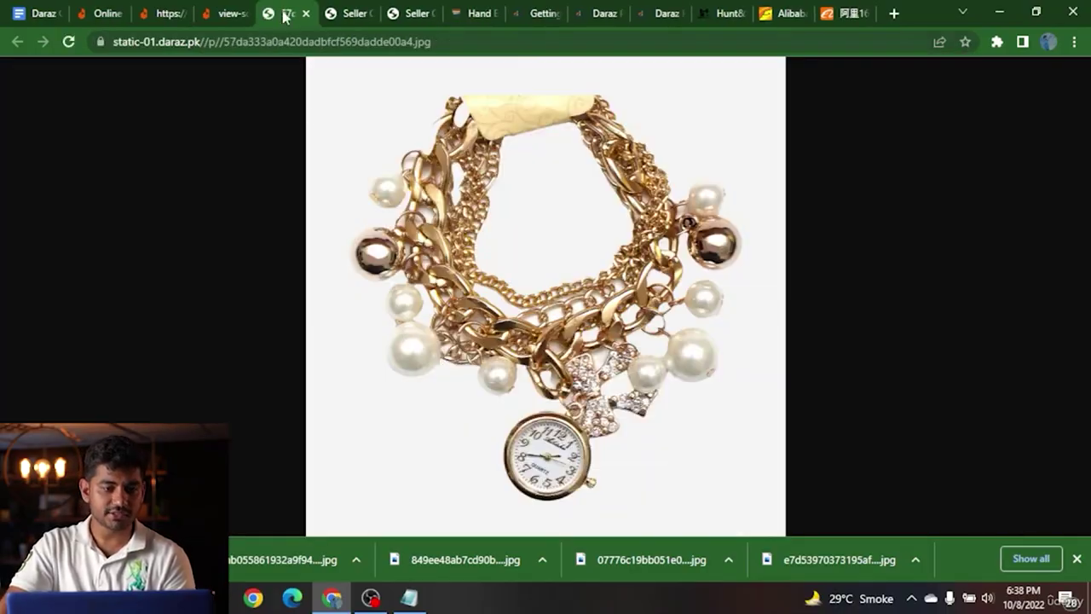
Step: Compare the opened image with the bracelet watch listing, and close the image and page source tabs
click(175, 12)
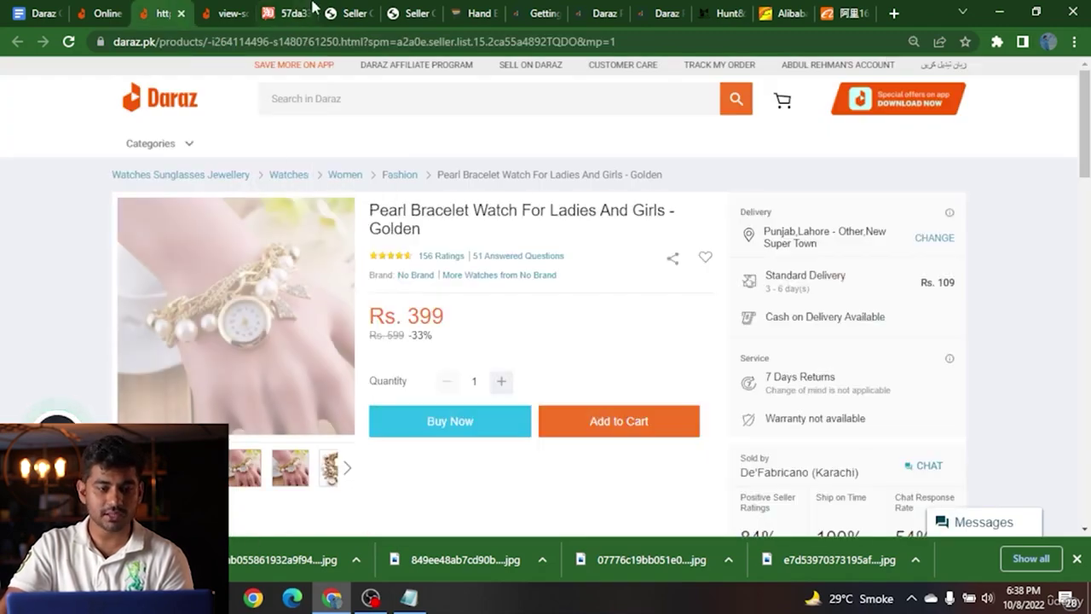
click(290, 12)
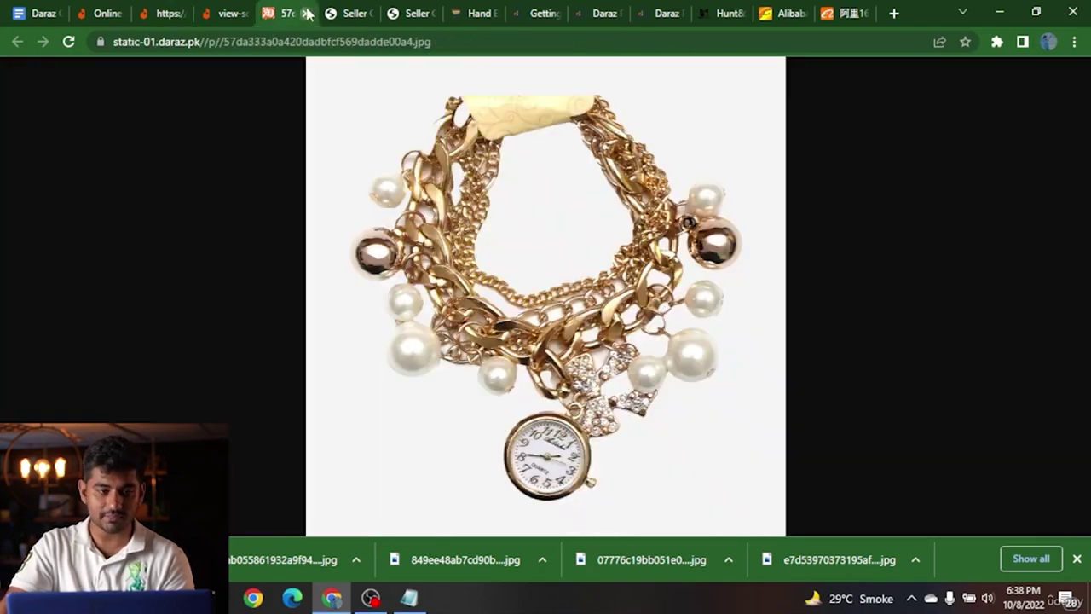
click(307, 12)
click(245, 13)
click(177, 11)
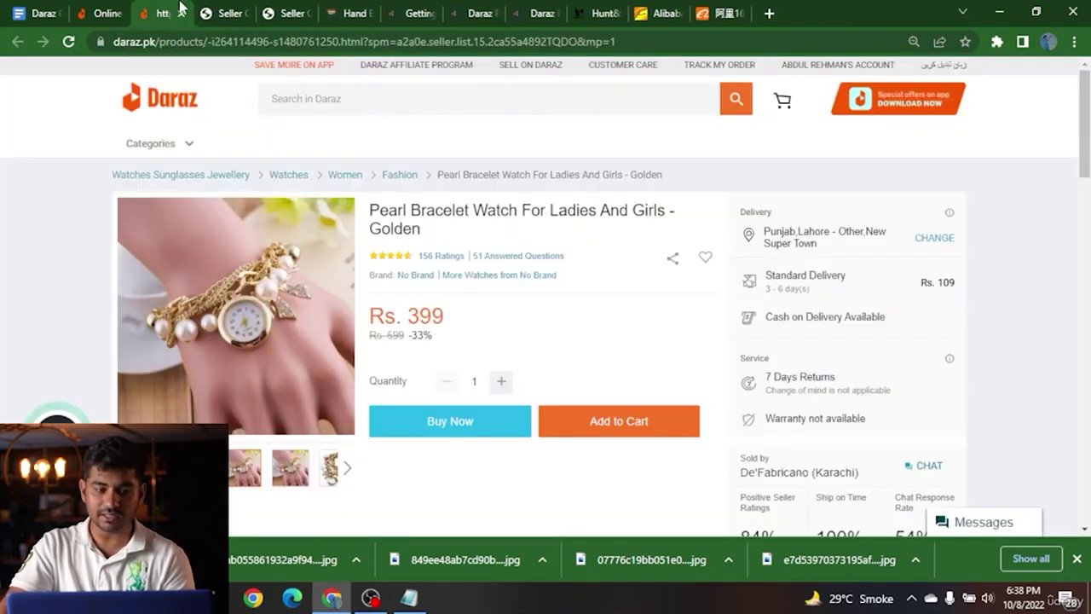
Step: Inspect the Pearl Bracelet Watch listing page and show its network requests in the developer tools
right_click(525, 317)
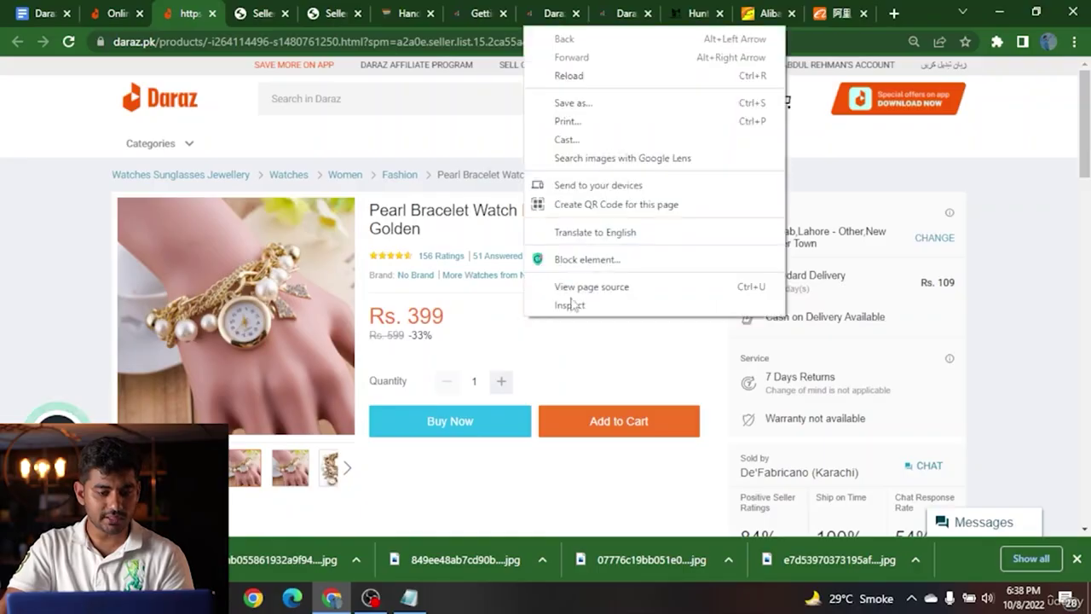
click(576, 305)
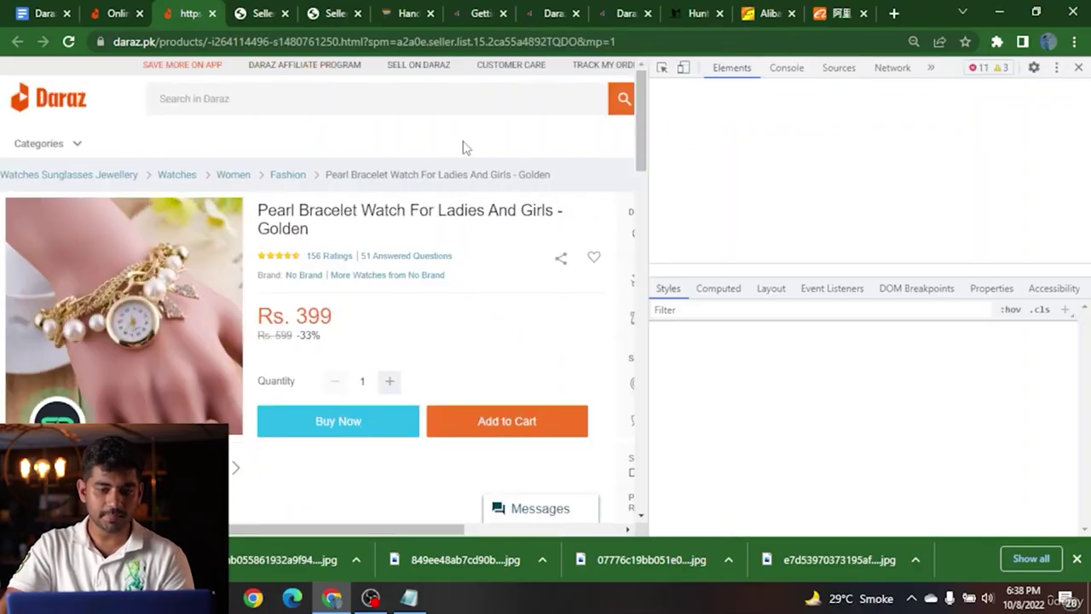
click(875, 68)
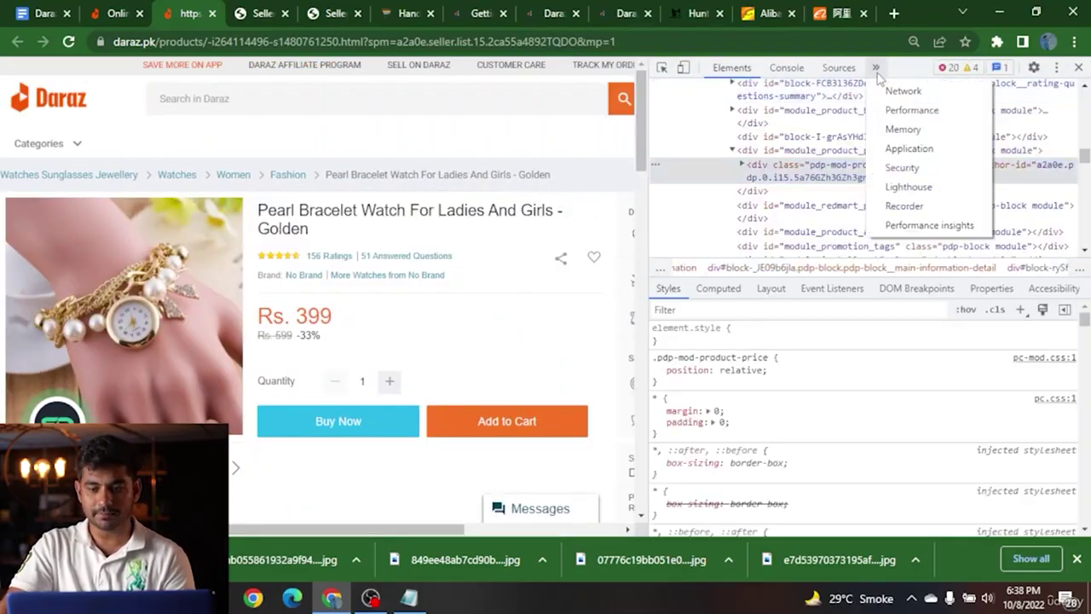
click(902, 90)
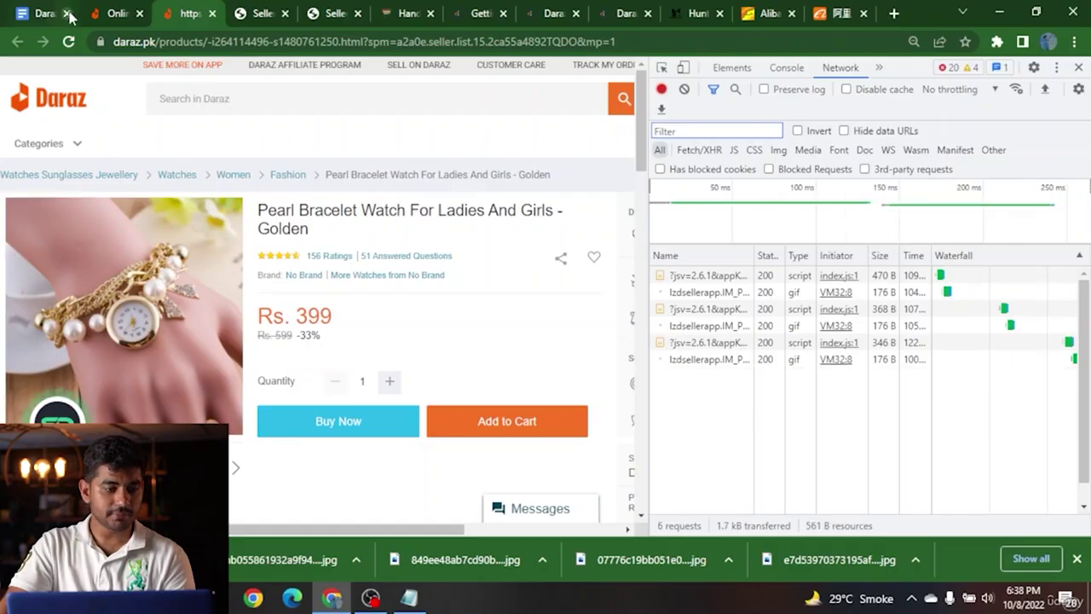
Step: Reload the Pearl Bracelet Watch listing to capture its network requests, and locate the jpg files among them
click(68, 41)
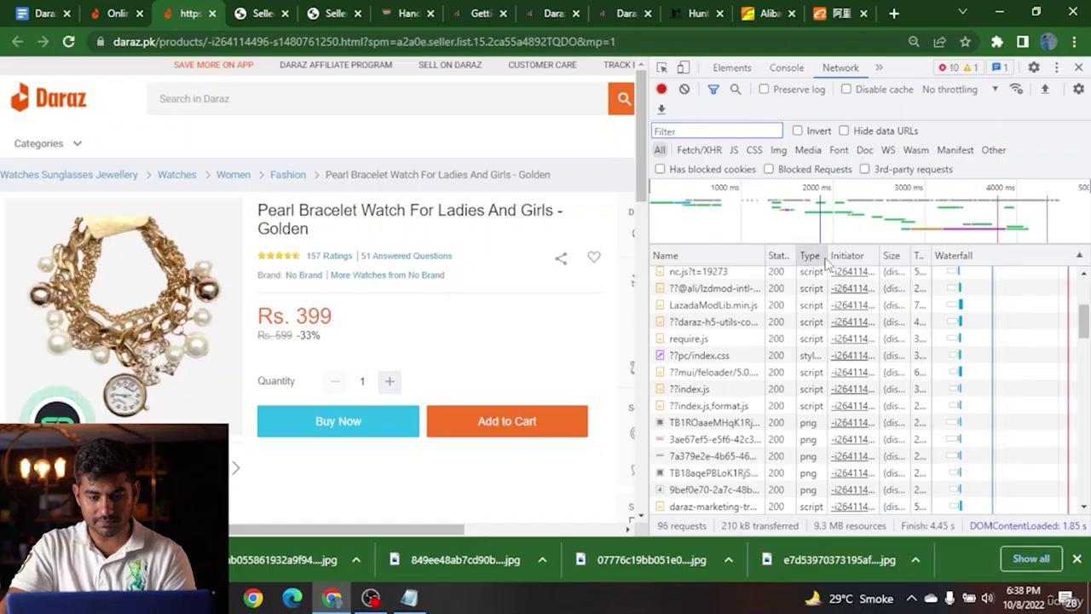
scroll(704, 394, down, 5)
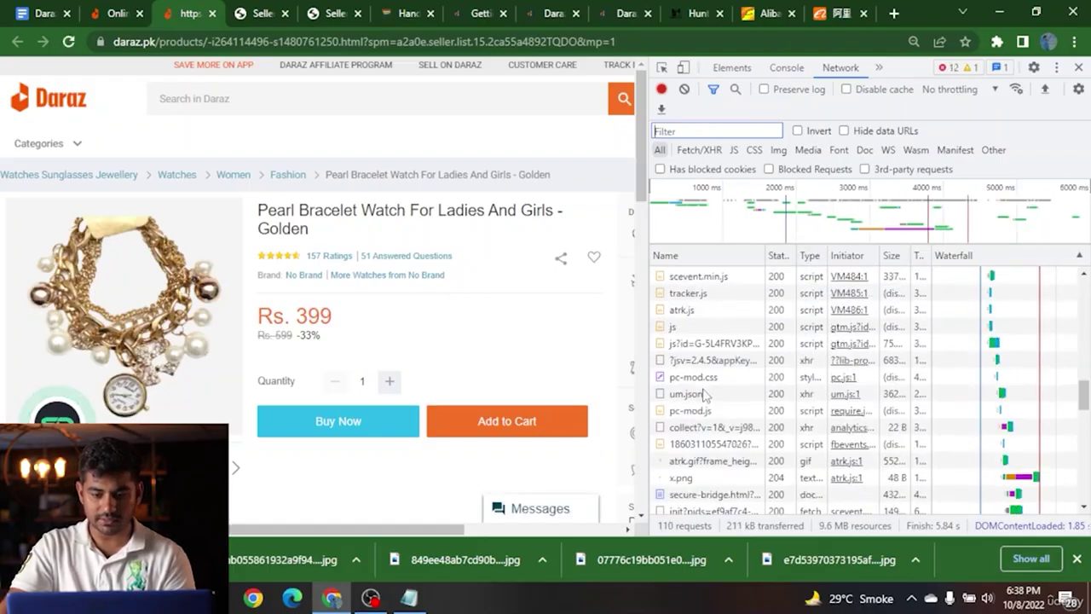
scroll(704, 384, up, 5)
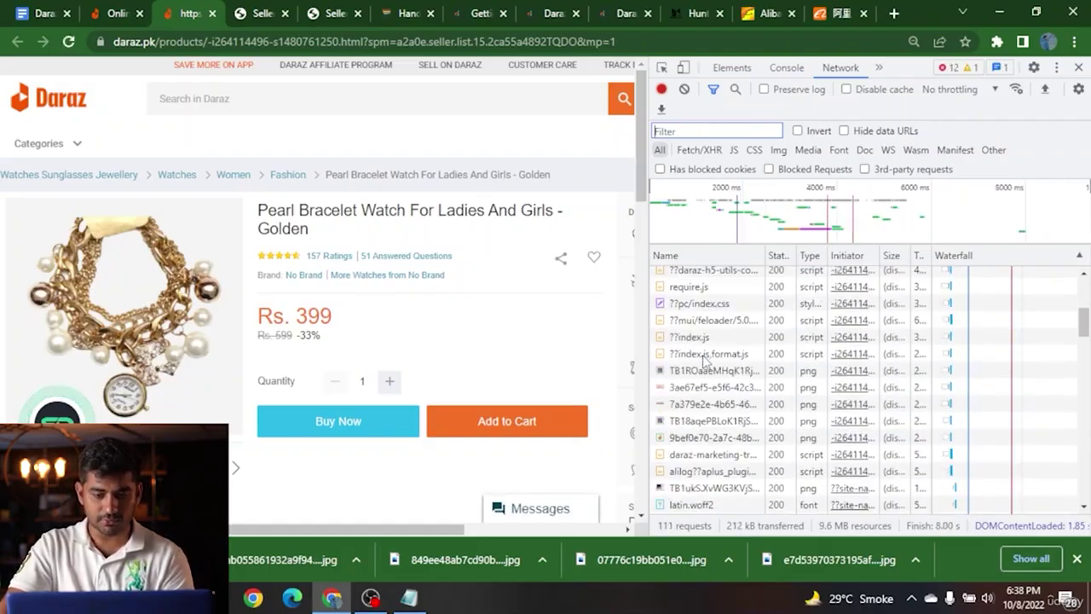
scroll(704, 362, down, 8)
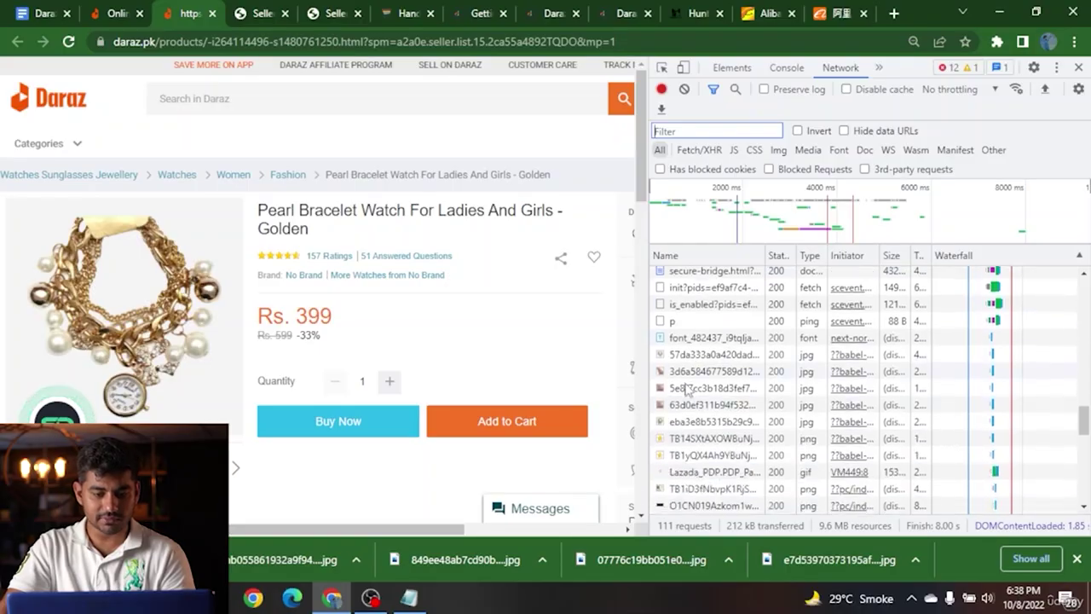
Step: Preview the watch's jpg requests one by one to examine the full-size product images
click(692, 354)
right_click(915, 347)
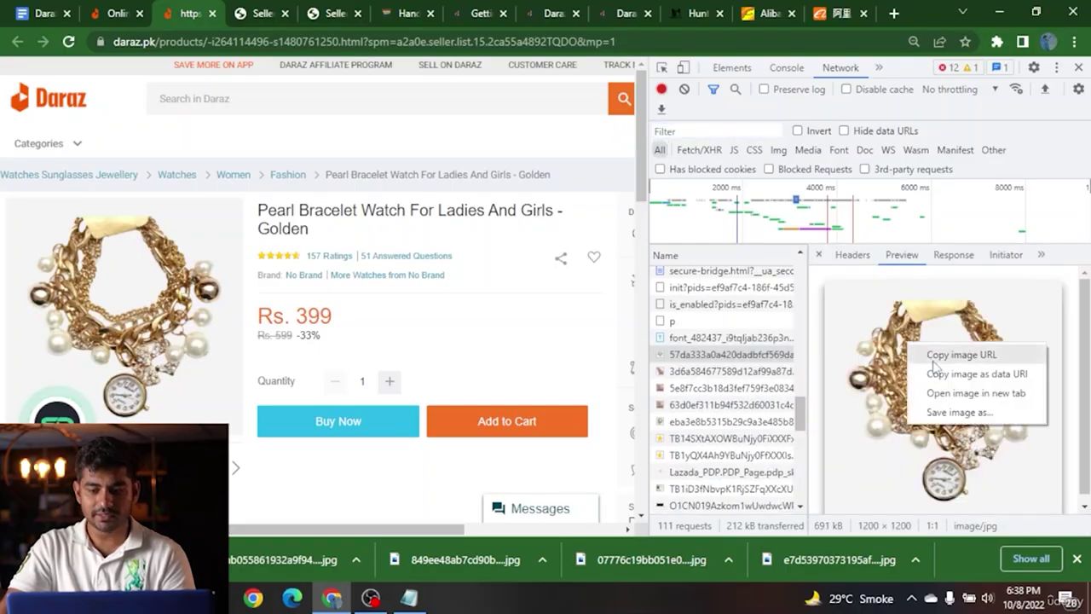
click(687, 385)
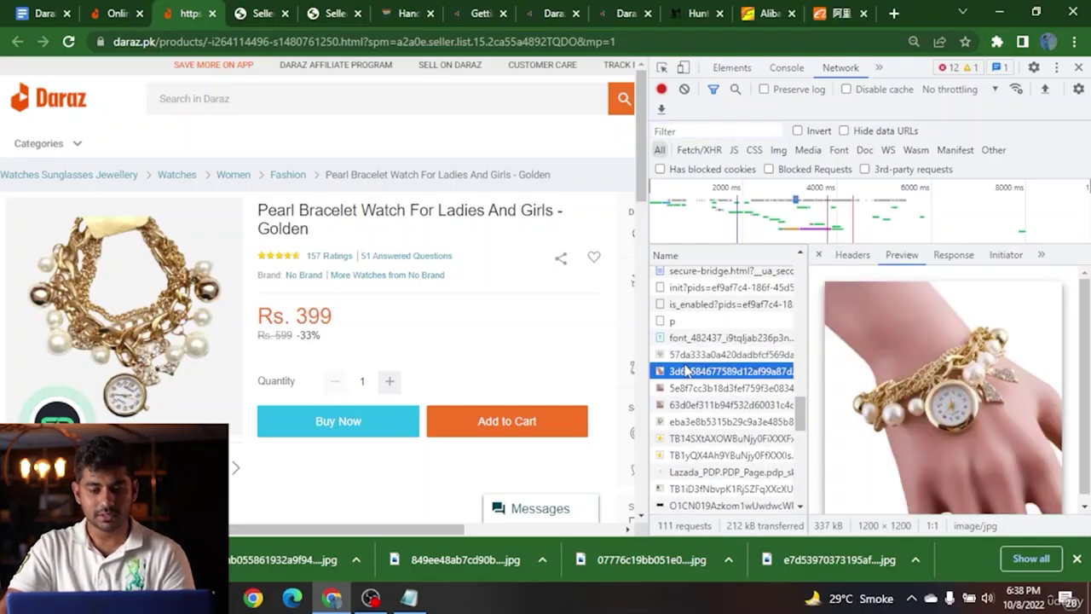
click(691, 421)
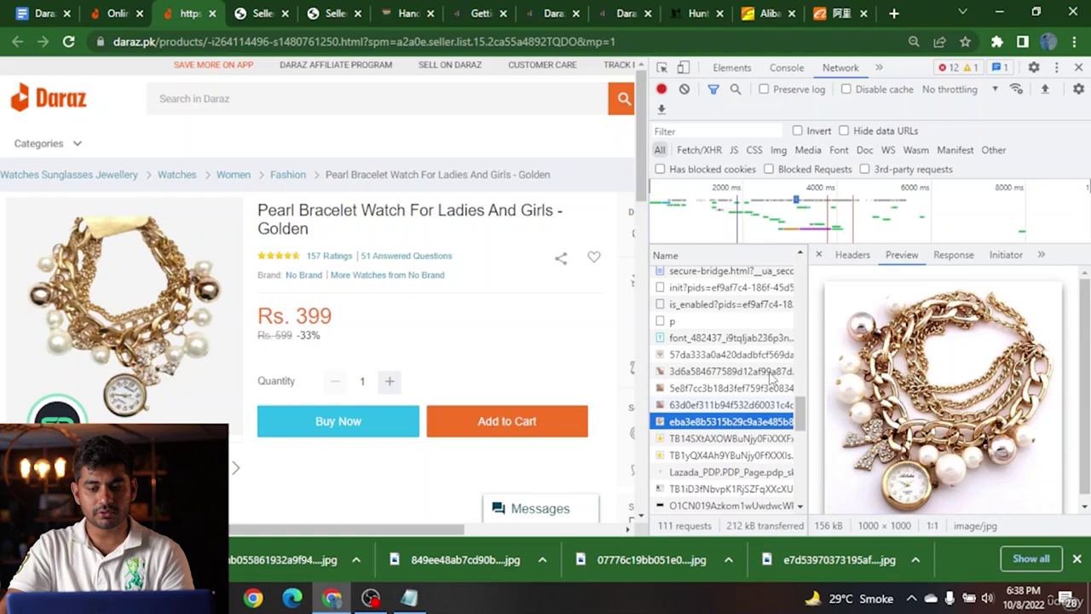
Step: Close the developer tools and the watch listing, and open a new product form from Product Management
click(1078, 68)
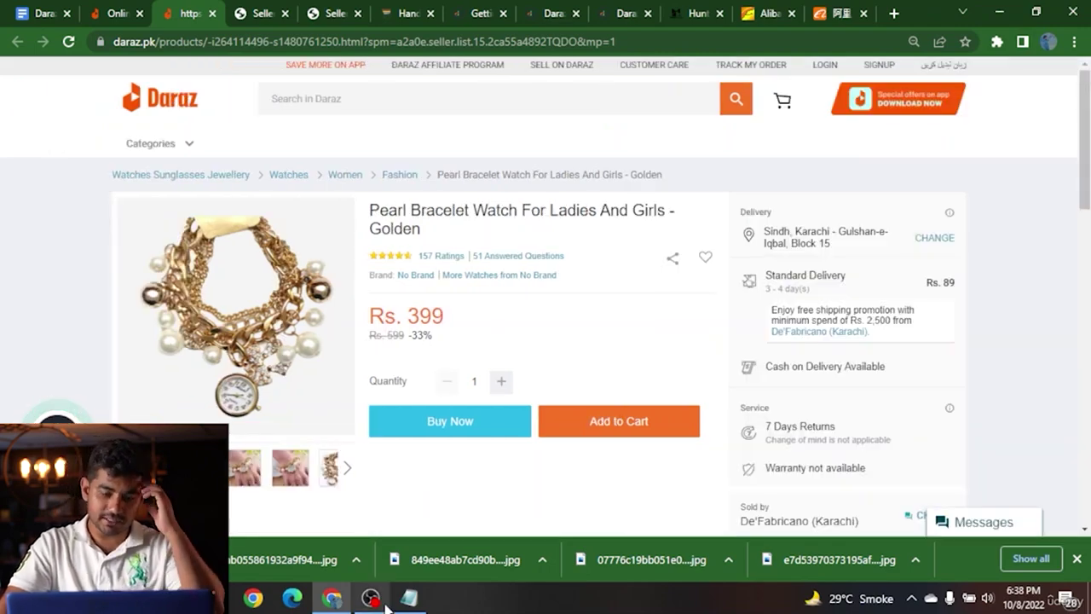
click(212, 14)
click(219, 204)
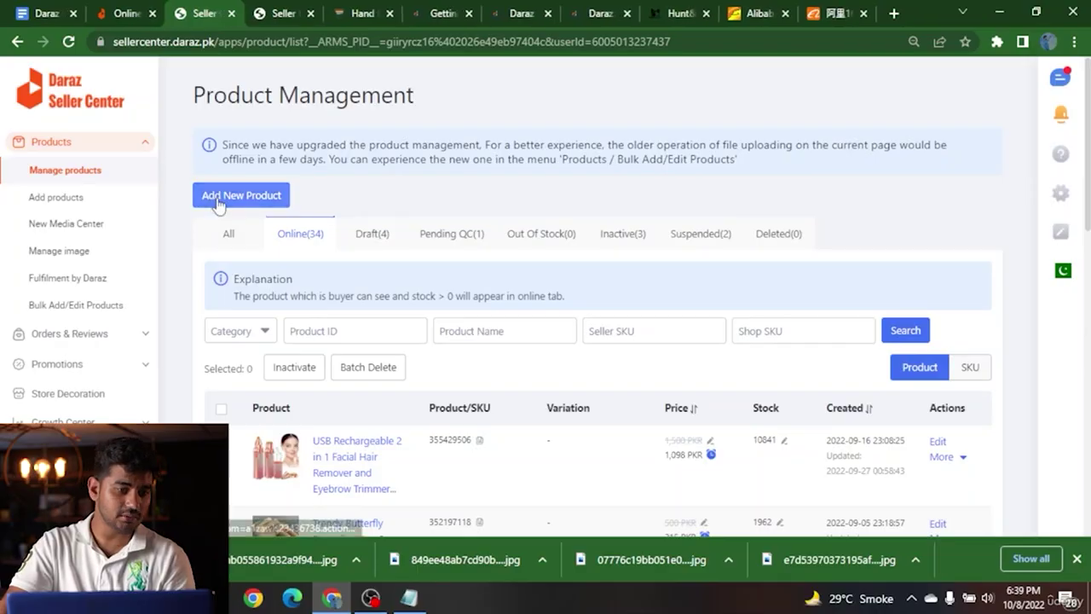
click(290, 10)
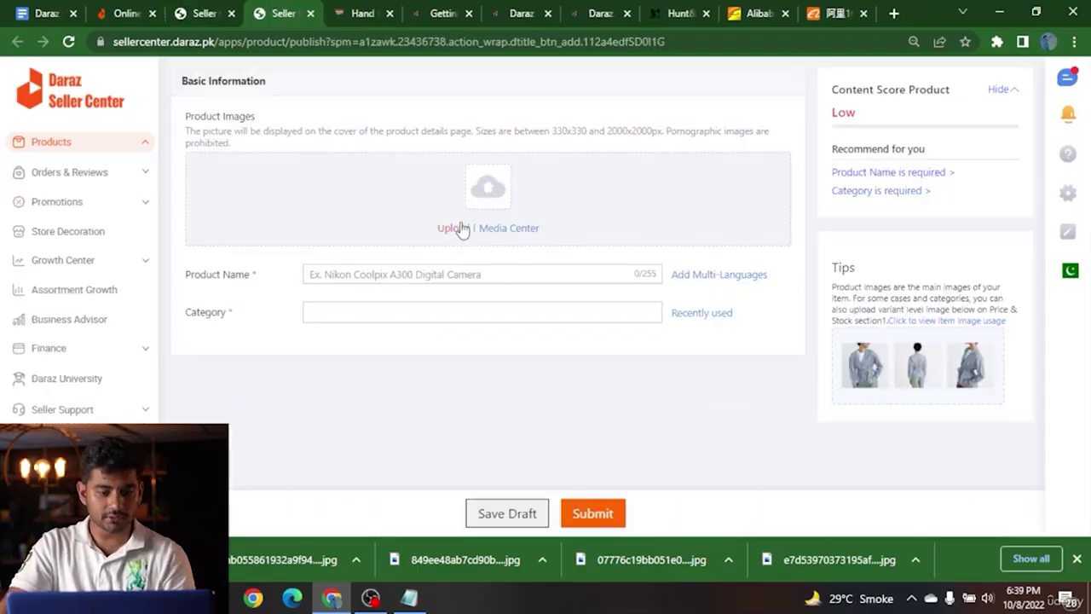
Step: Upload today's eight hand grip images from Downloads as product images, including hand-grip-250-blue but leaving out 613C6xxsy4L._SL1500_ and Screenshot_390
click(445, 228)
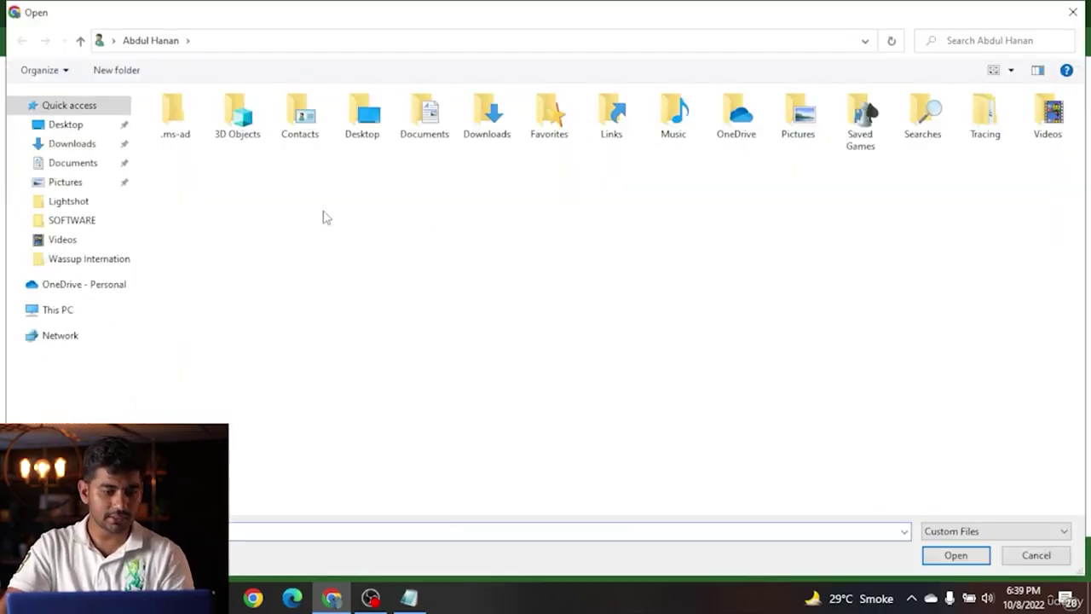
click(73, 144)
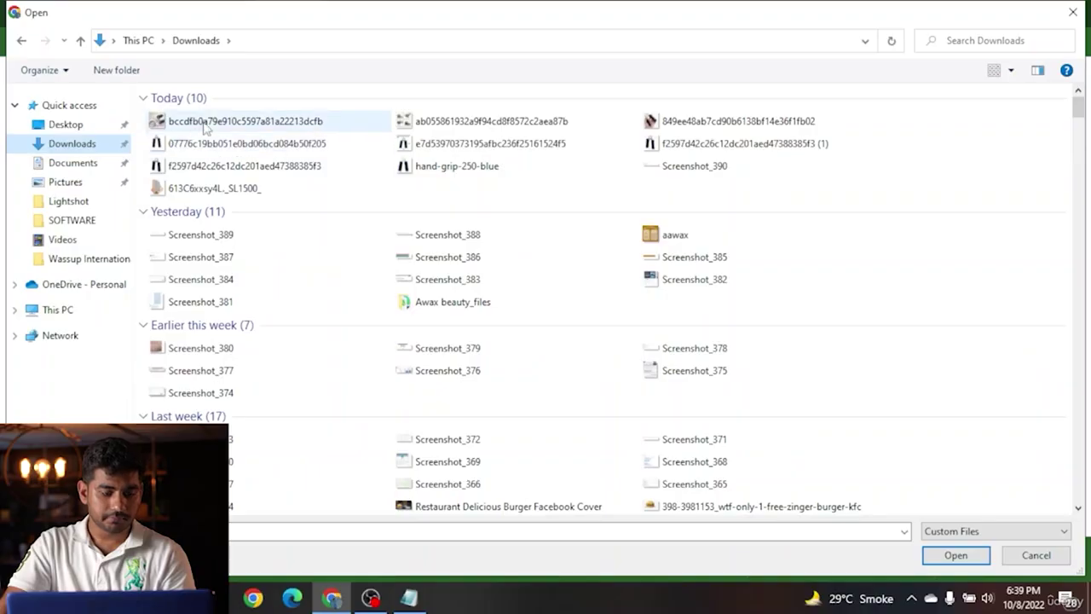
click(205, 124)
ctrl+click(491, 121)
ctrl+click(738, 121)
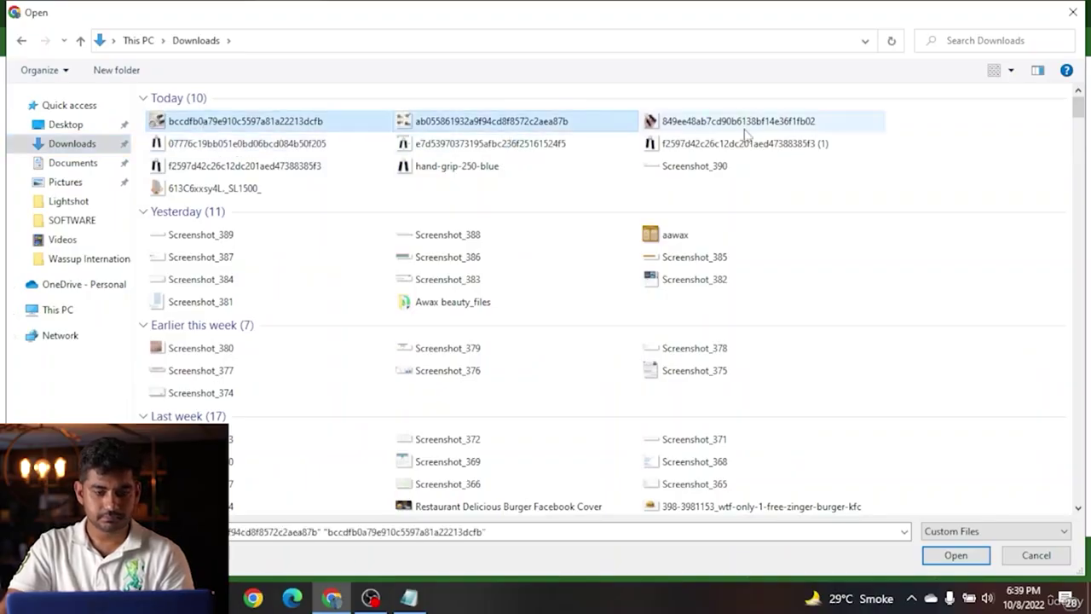
ctrl+click(733, 143)
ctrl+click(490, 144)
ctrl+click(247, 143)
ctrl+click(213, 188)
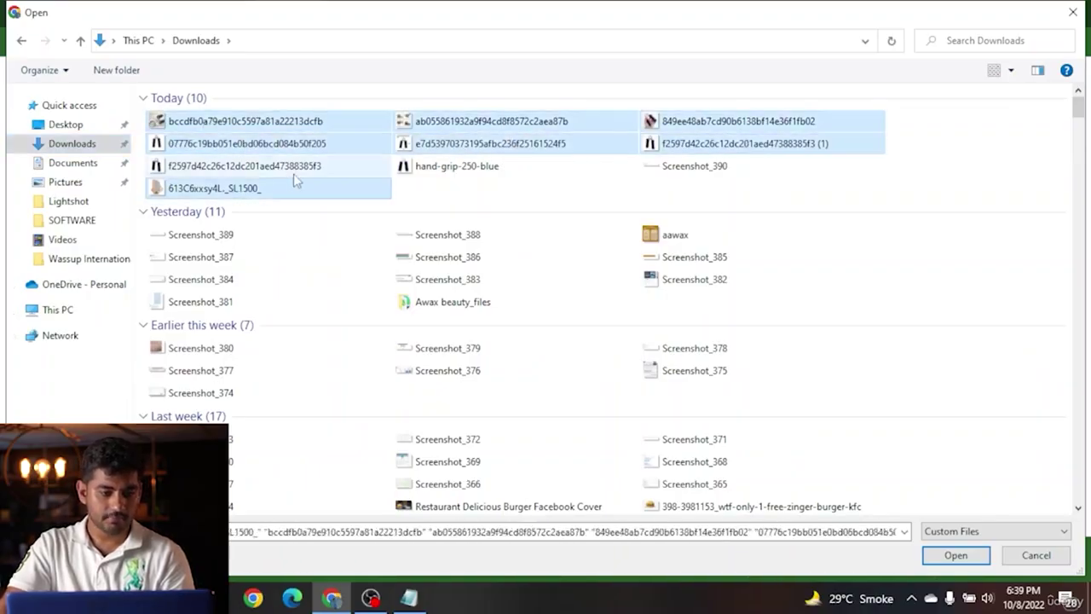
ctrl+click(205, 165)
ctrl+click(457, 165)
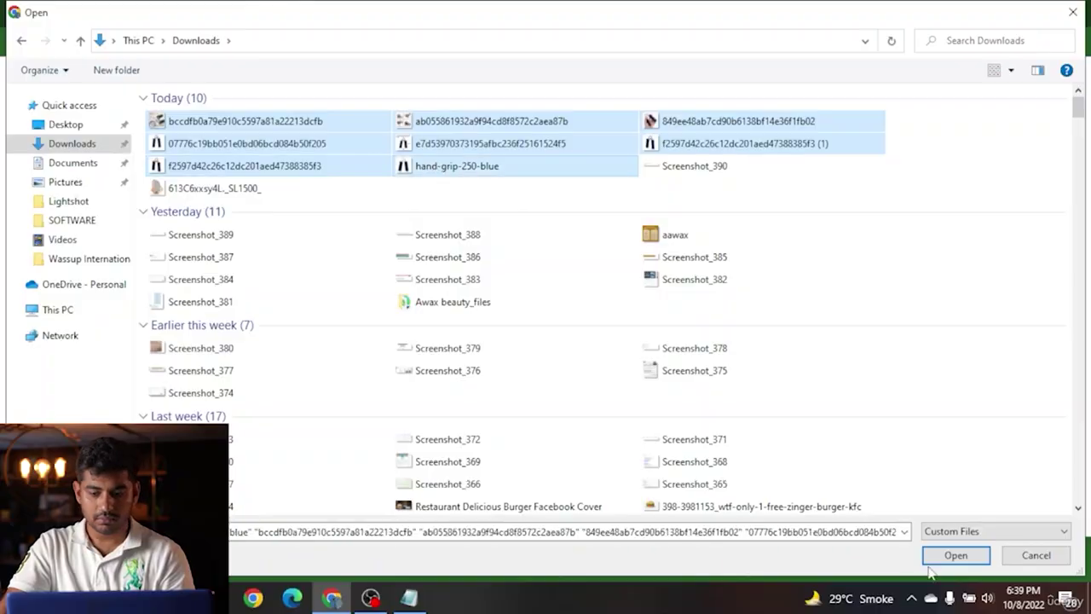
click(972, 557)
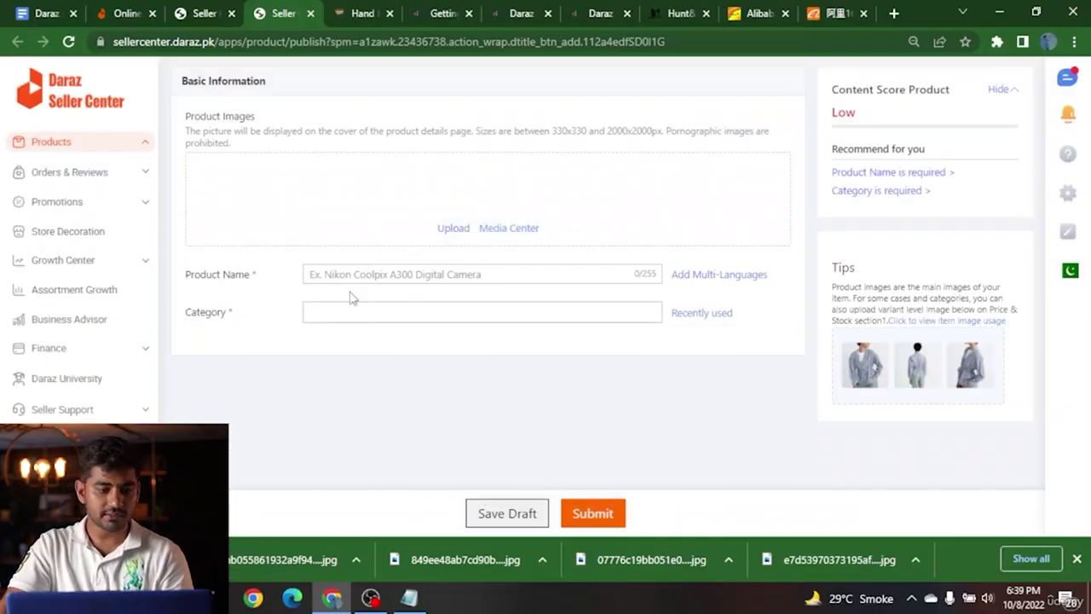
Step: Copy "Hand Grip Strengthener" from the product listing notes into the product name, and choose the suggested Strength Training Equipment > Hand Strengtheners category
click(409, 598)
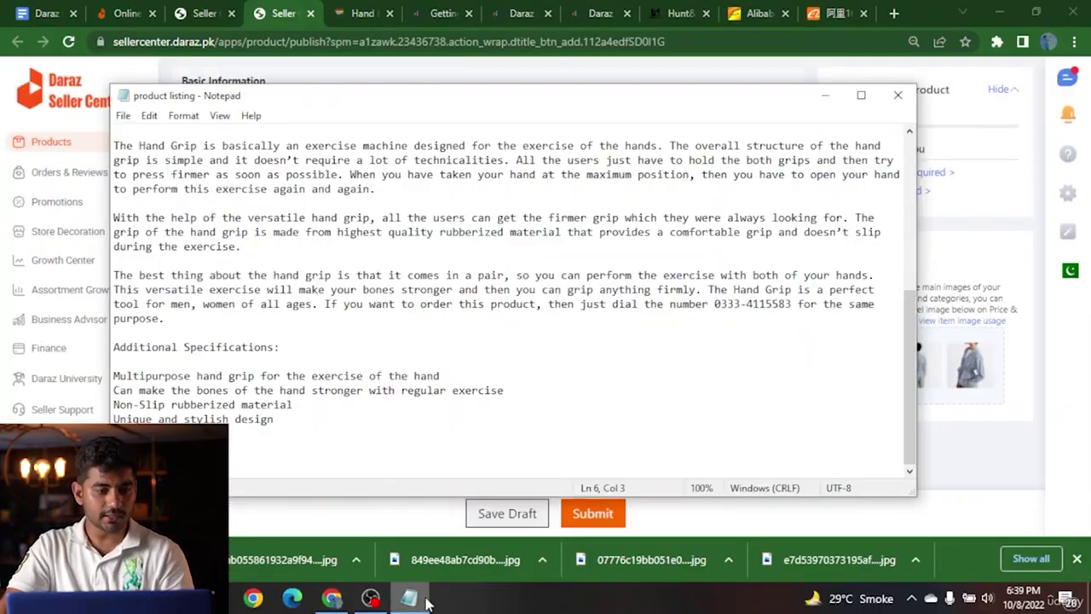
scroll(143, 185, up, 7)
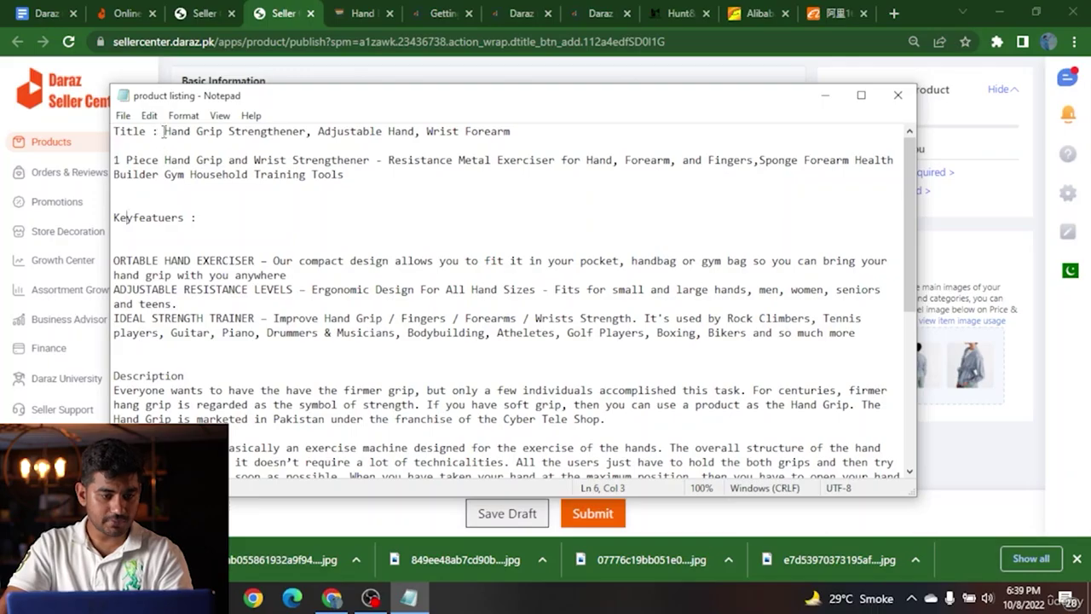
drag(165, 131, 302, 132)
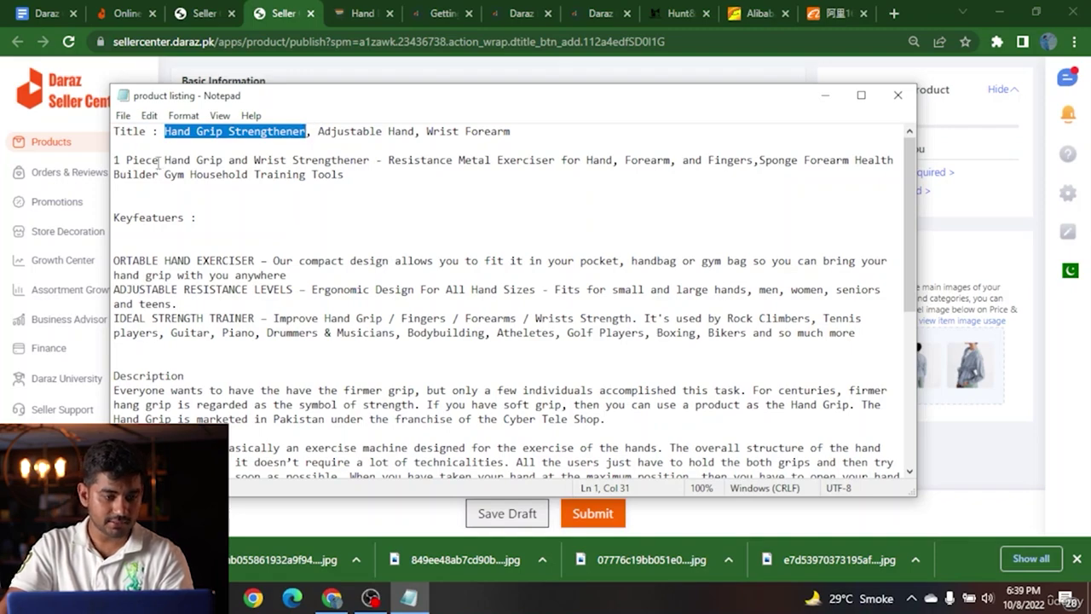
drag(1001, 178, 1008, 259)
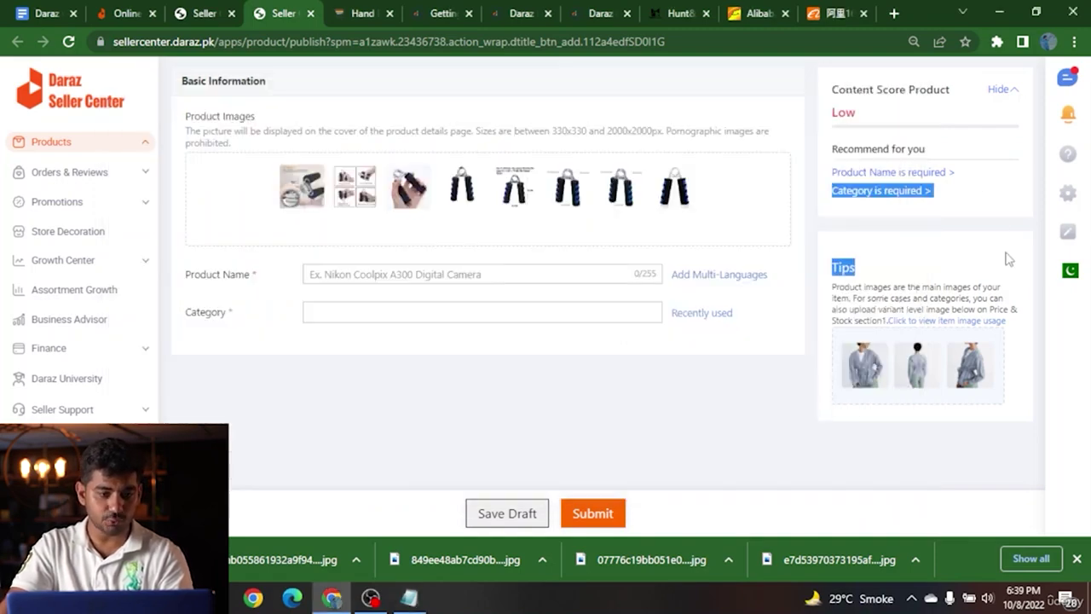
click(336, 275)
text(Hand Grip Strengthener)
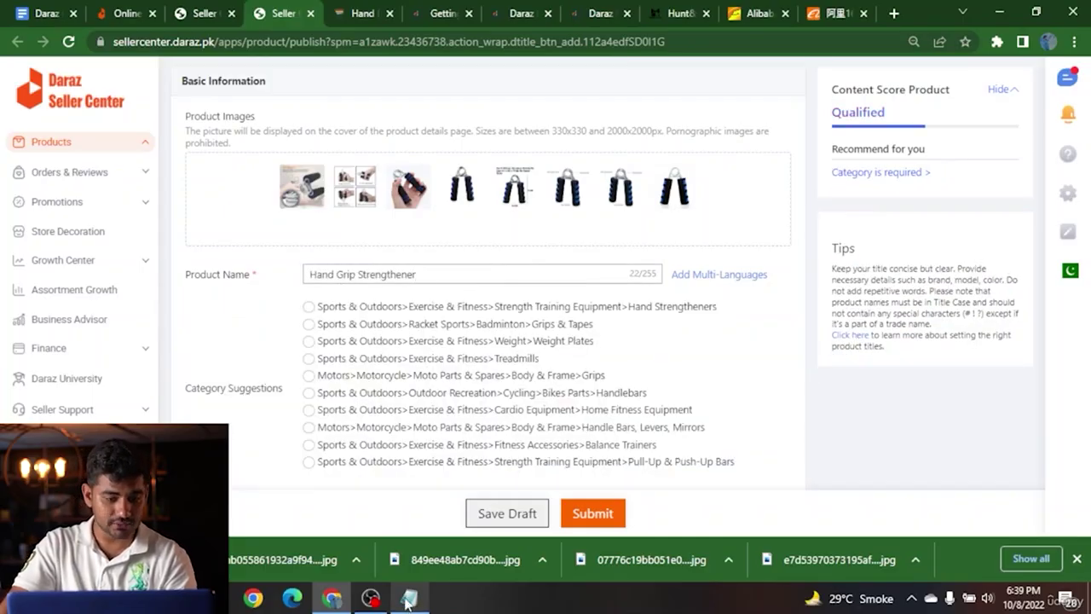
mouse_move(409, 599)
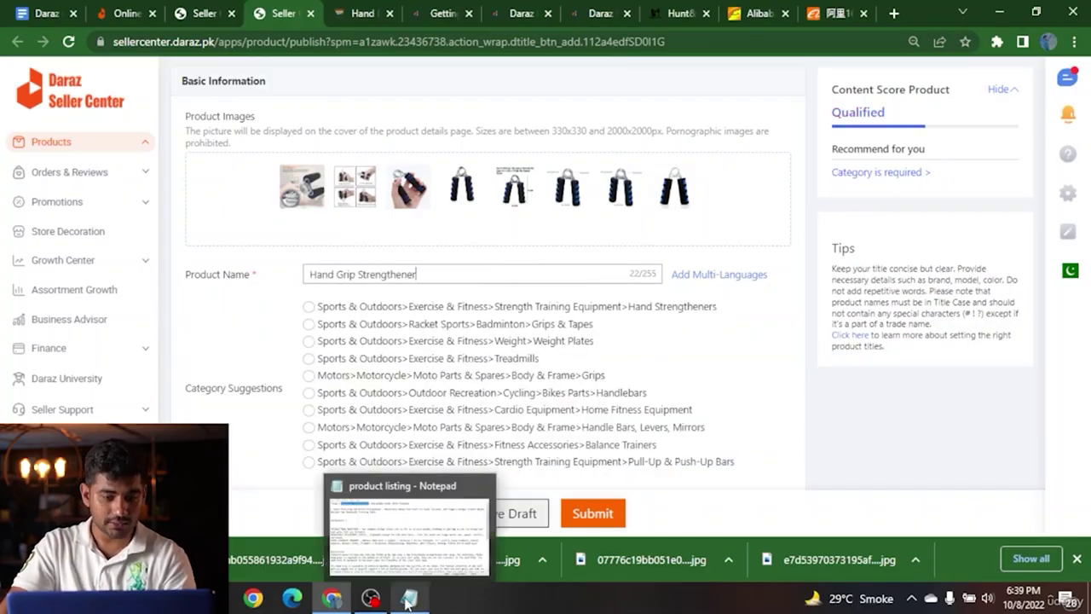
click(365, 307)
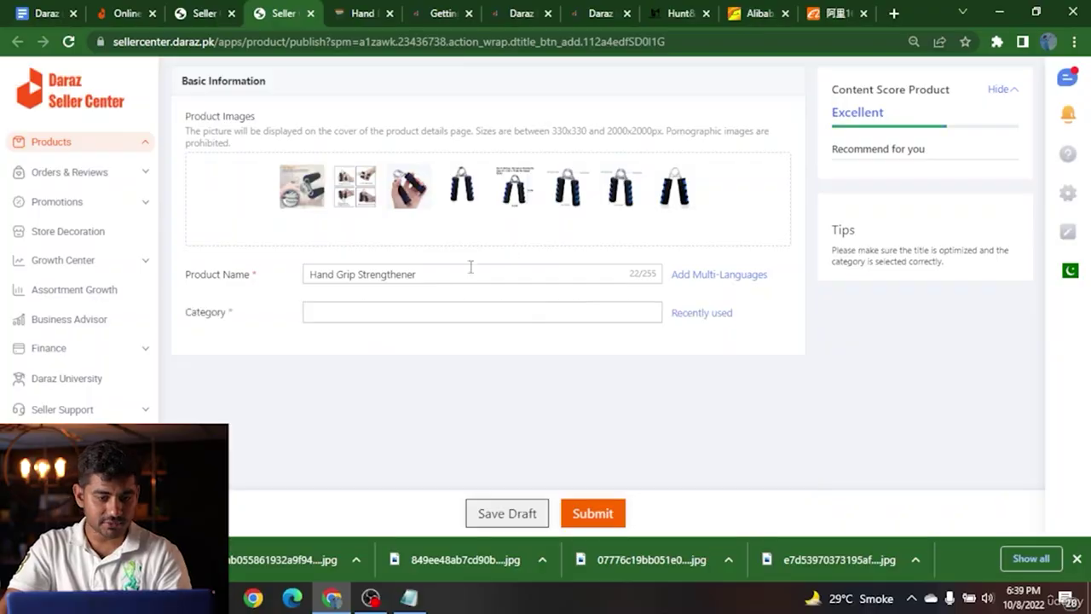
Step: Append "Resistance Metal Exerciser for Hand, Forearm, and Fingers,Sponge Forearm Health Builder Gym Household Training Tools" from the notes to the product name
click(446, 273)
click(426, 607)
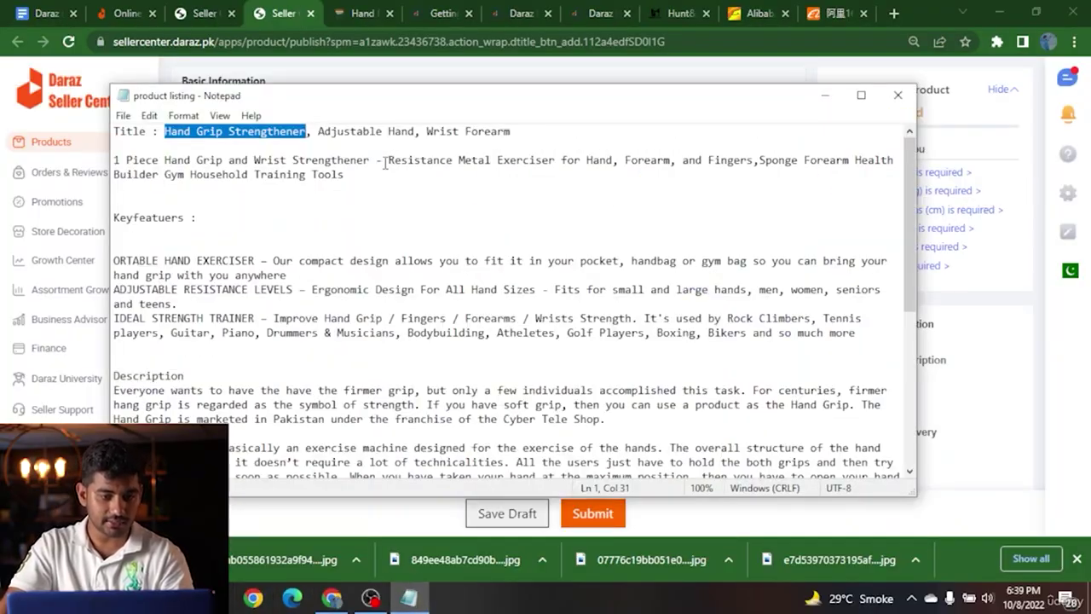
drag(388, 162, 450, 174)
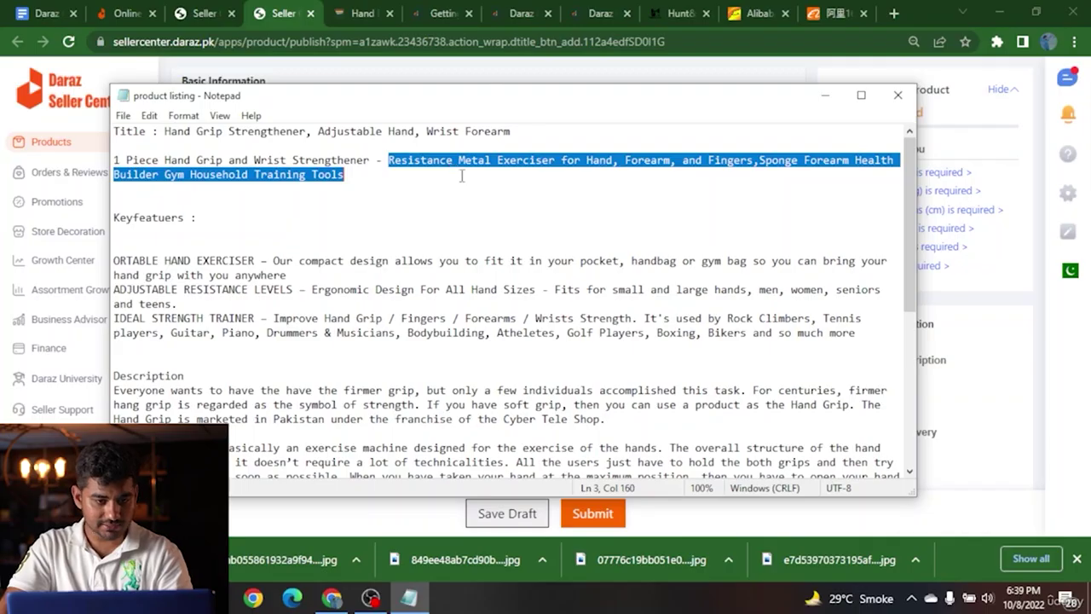
click(825, 94)
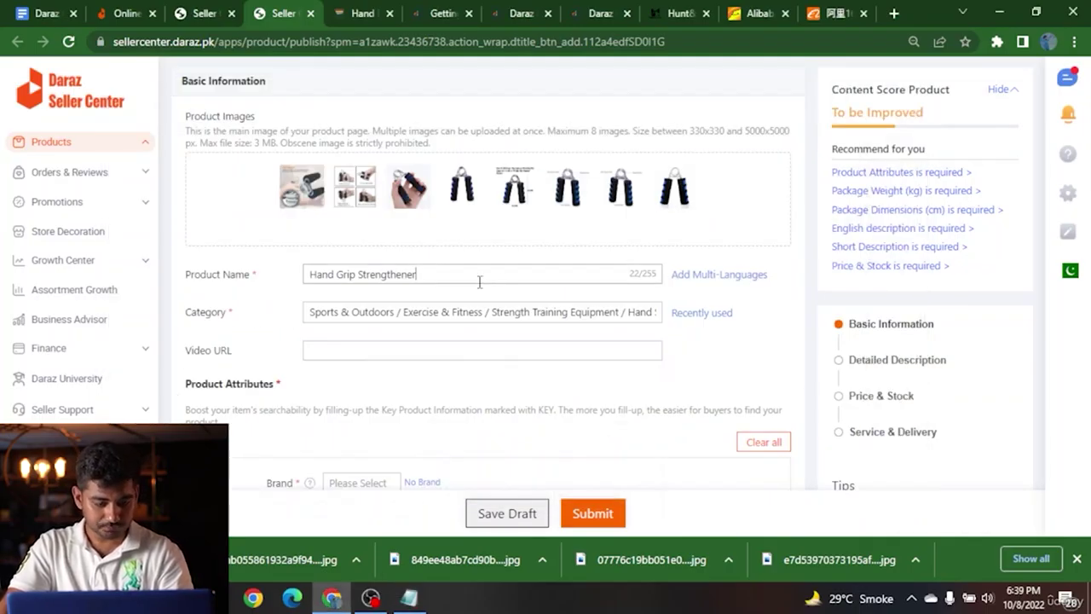
key(ctrl+v)
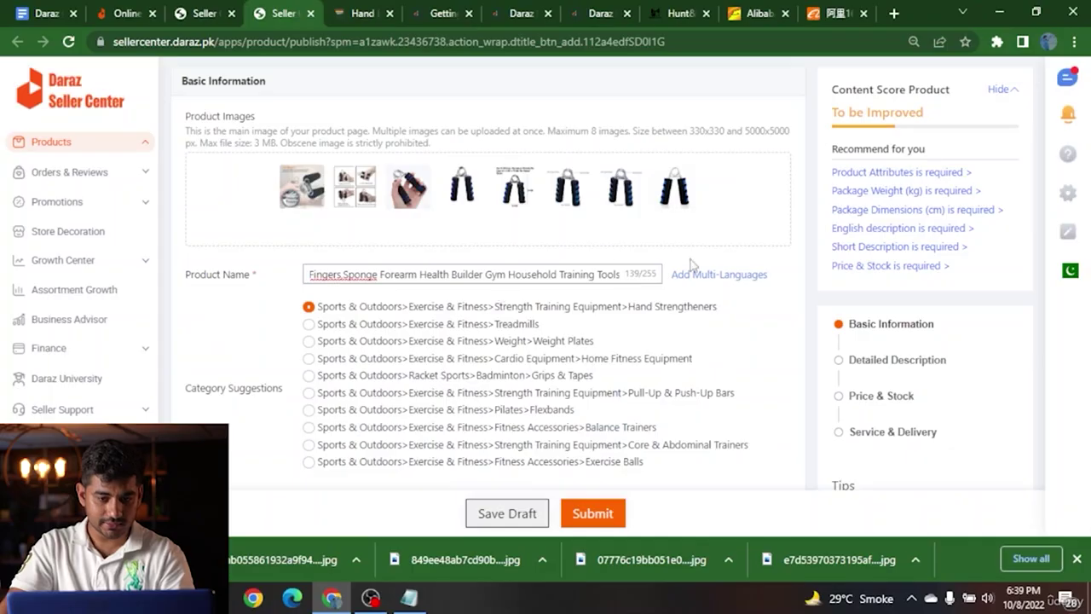
click(211, 320)
Step: Search the brand options in the product attributes for "Fashion sc"
scroll(290, 304, down, 2)
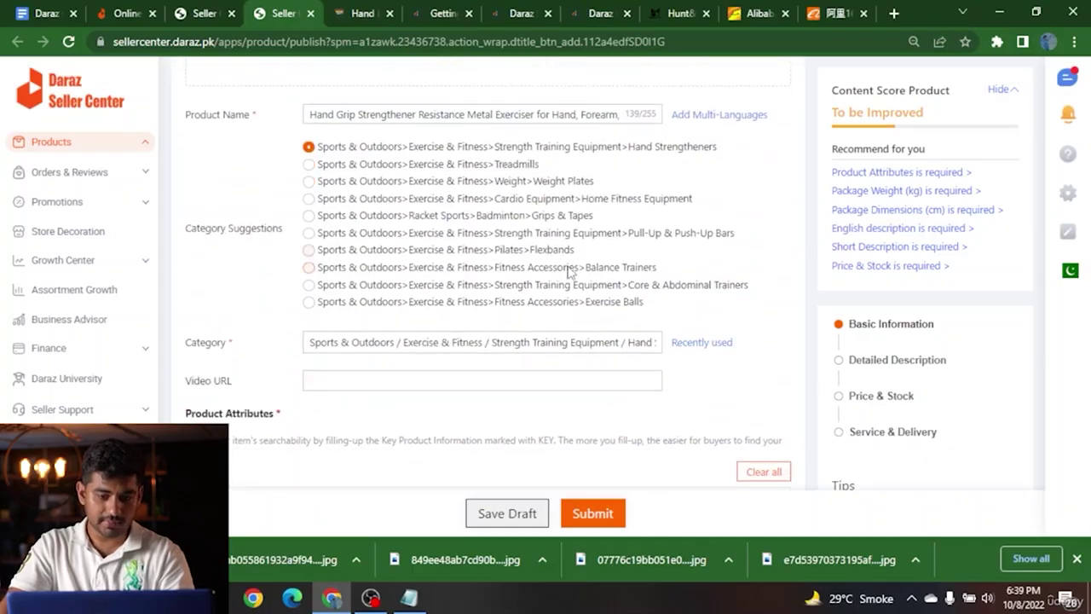
scroll(570, 271, down, 1)
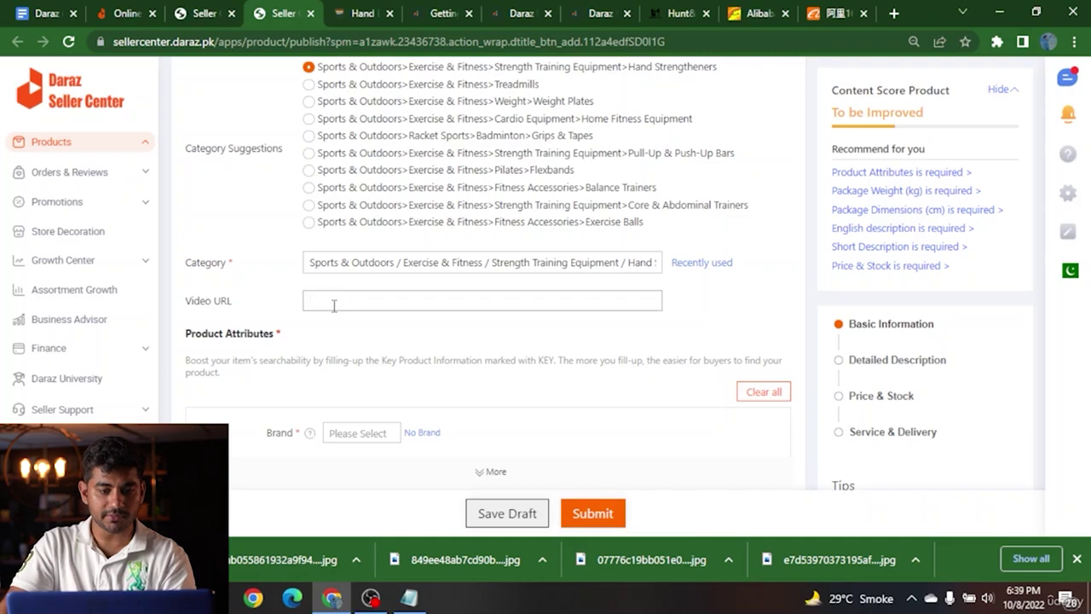
click(234, 292)
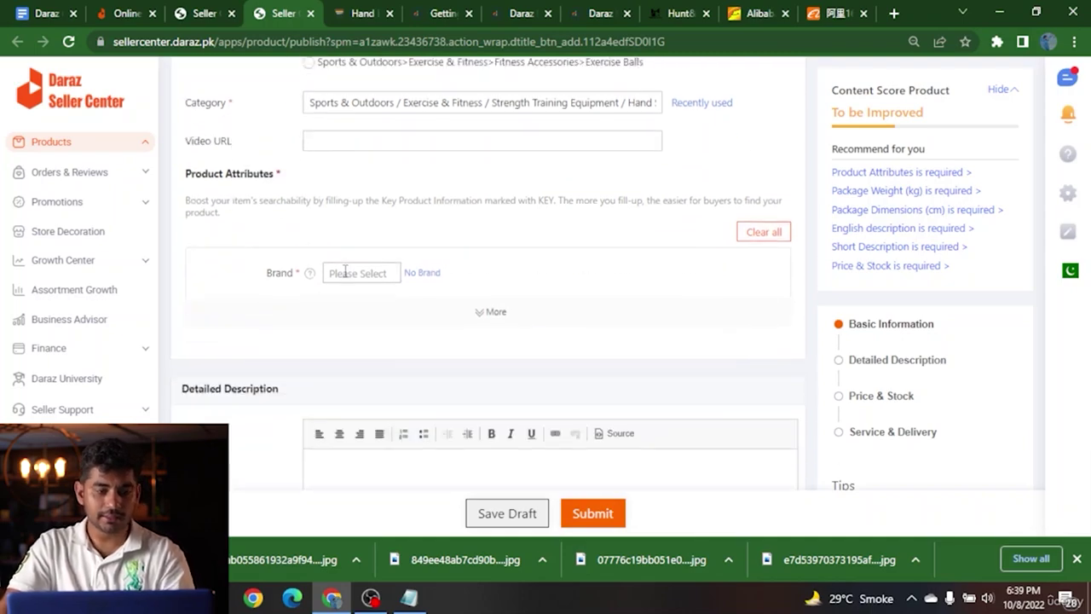
click(345, 271)
text(Hashio)
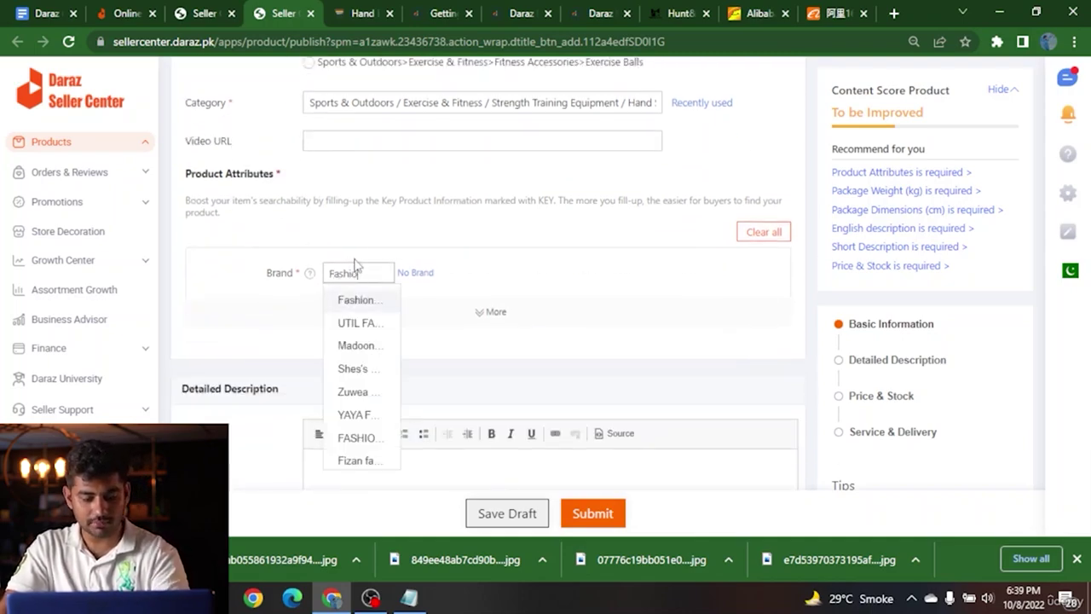
text(n )
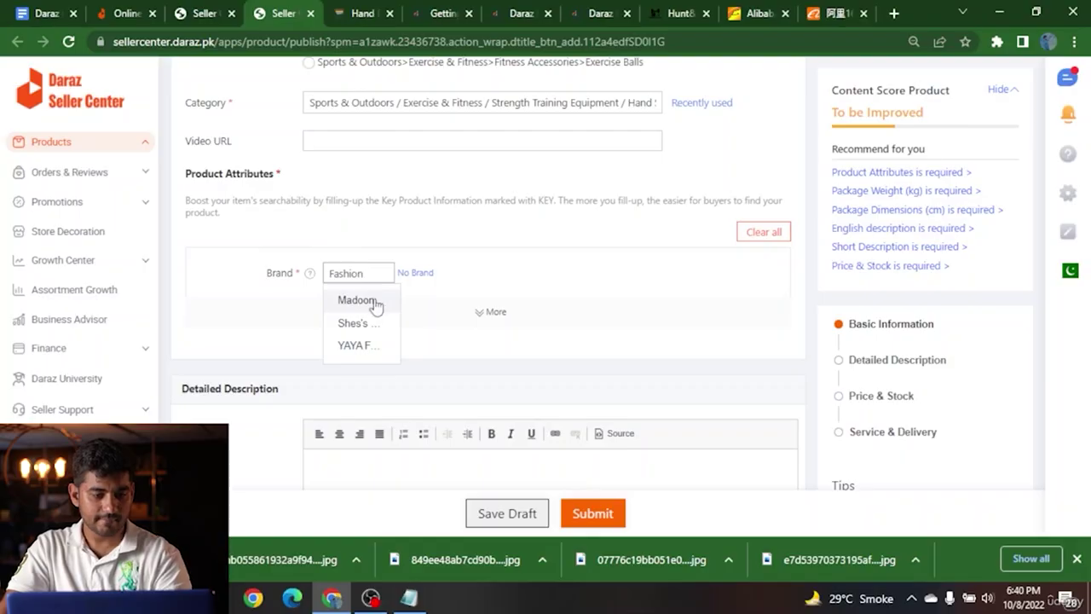
text(d)
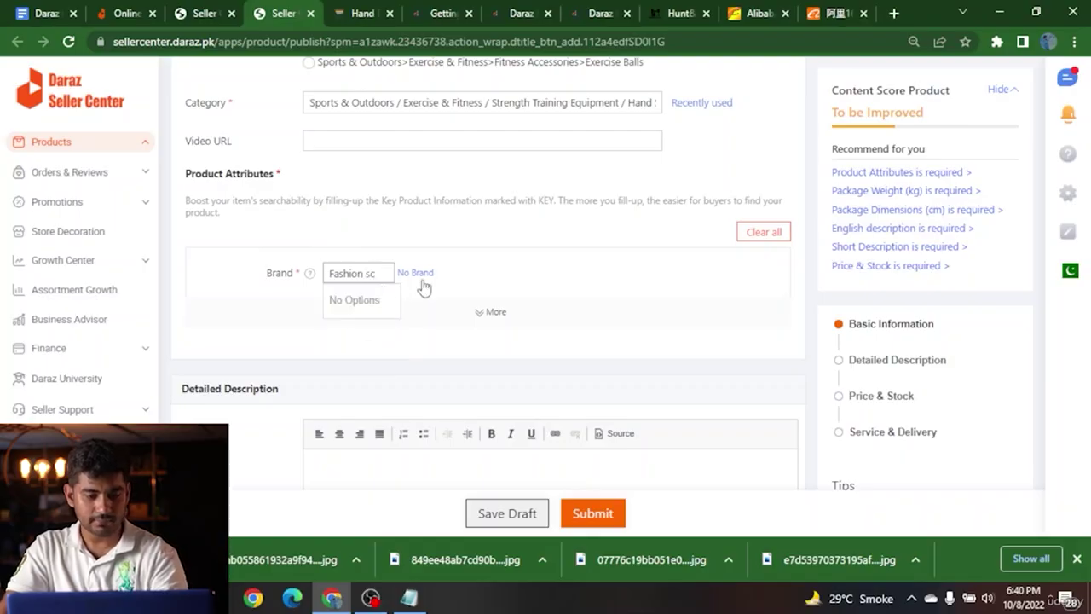
Step: Set the brand to No Brand and expand the remaining product attributes
click(419, 275)
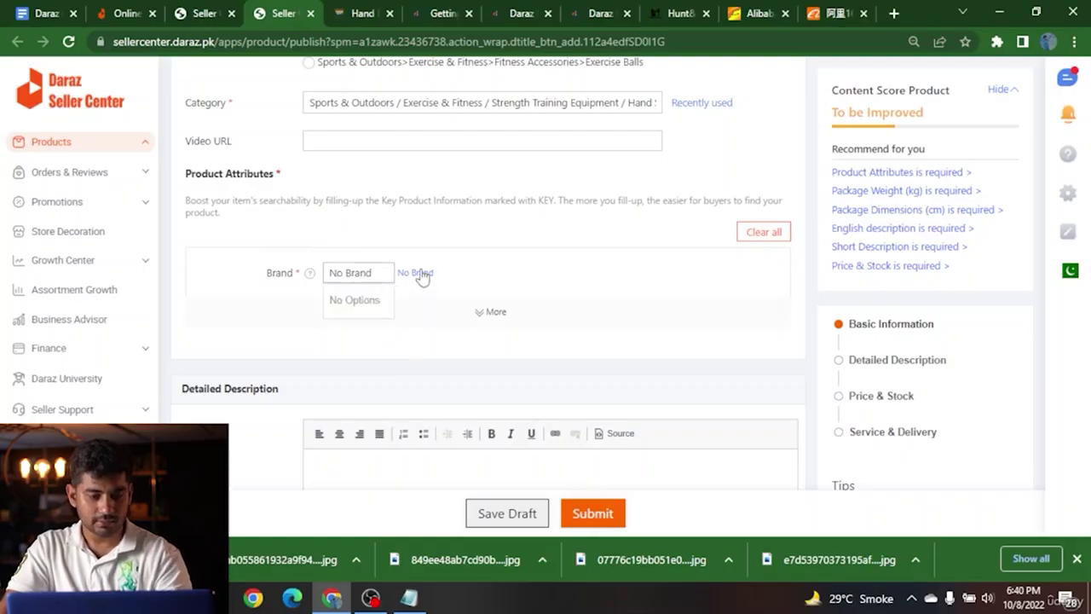
click(492, 314)
scroll(410, 293, down, 1)
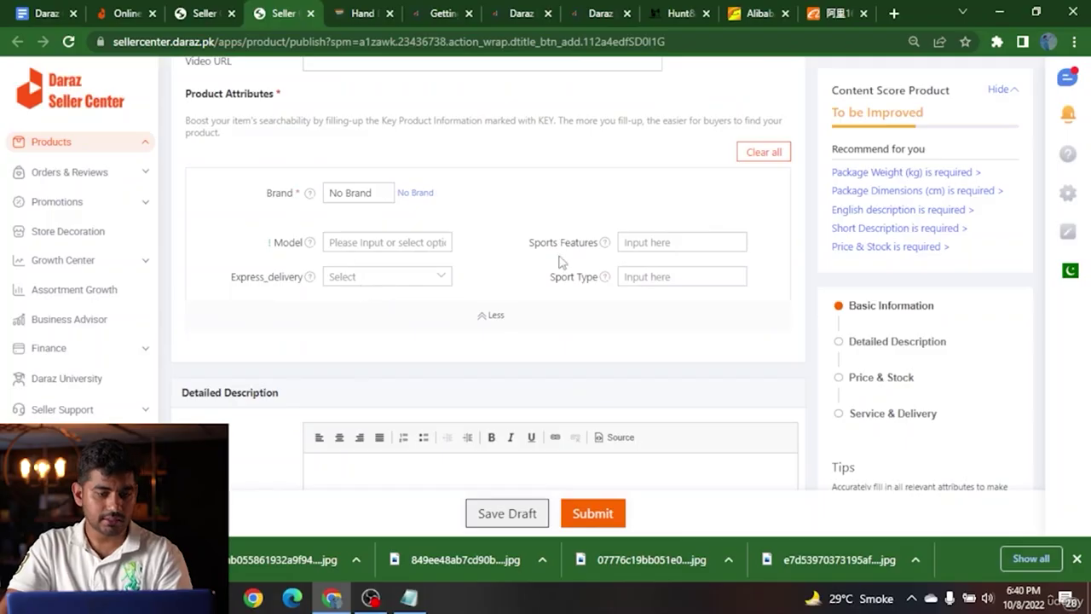
Step: Set the product's model attribute to 2022
click(339, 247)
text(2022)
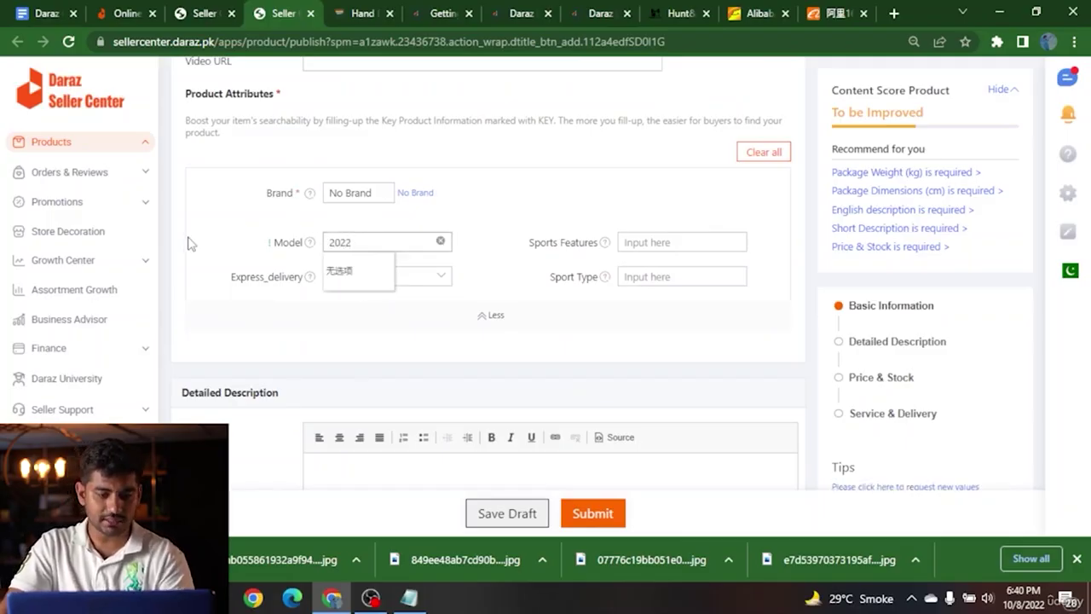
click(190, 244)
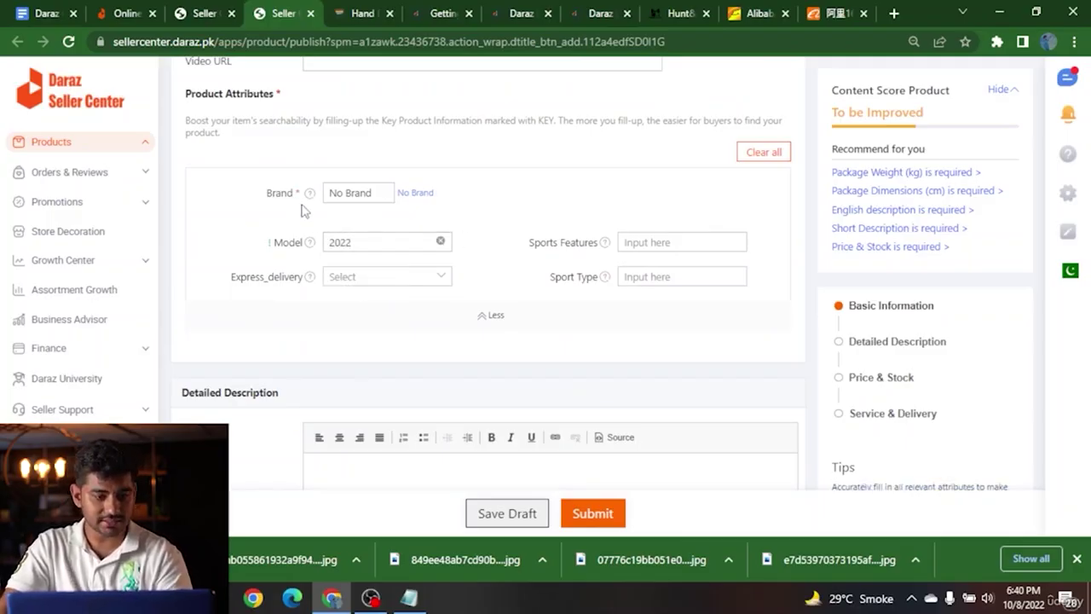
Step: Review the name and category section, then the empty short and long description fields of the listing form
scroll(313, 205, up, 4)
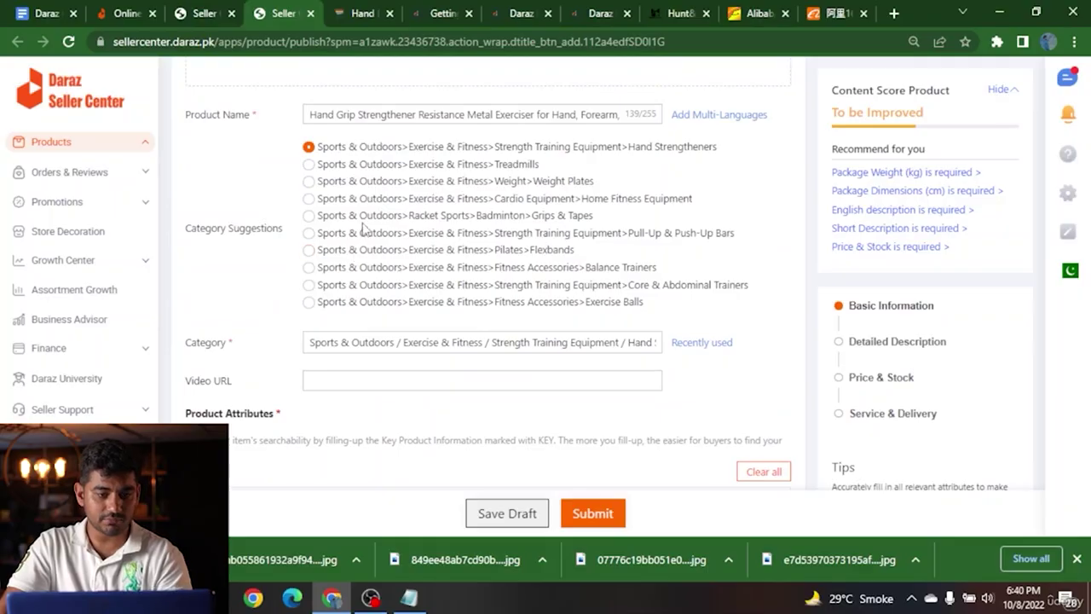
scroll(362, 228, down, 4)
scroll(268, 205, down, 3)
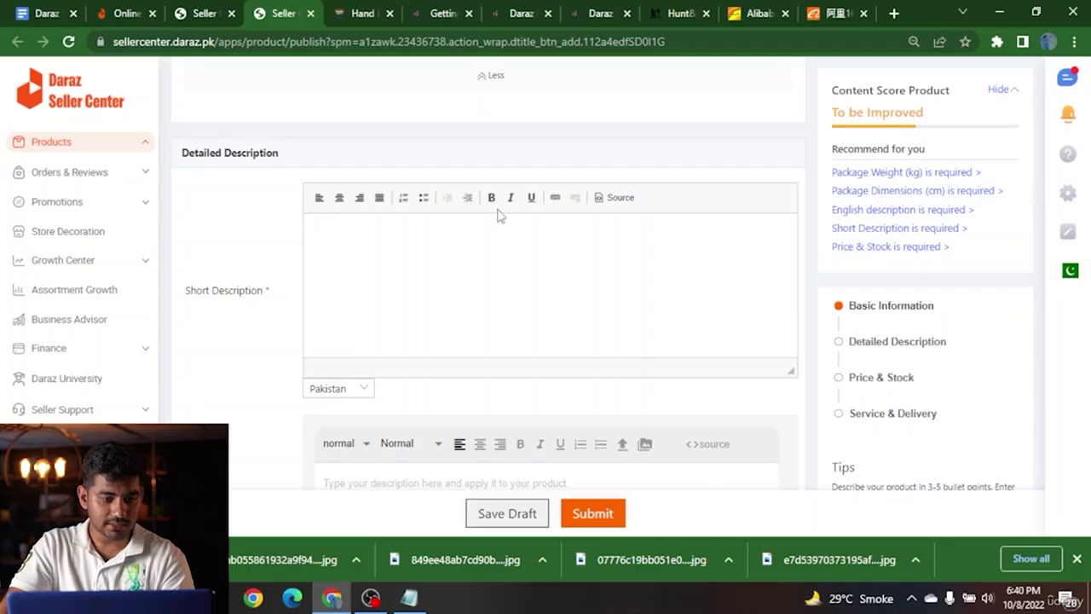
scroll(219, 190, down, 1)
scroll(270, 212, down, 3)
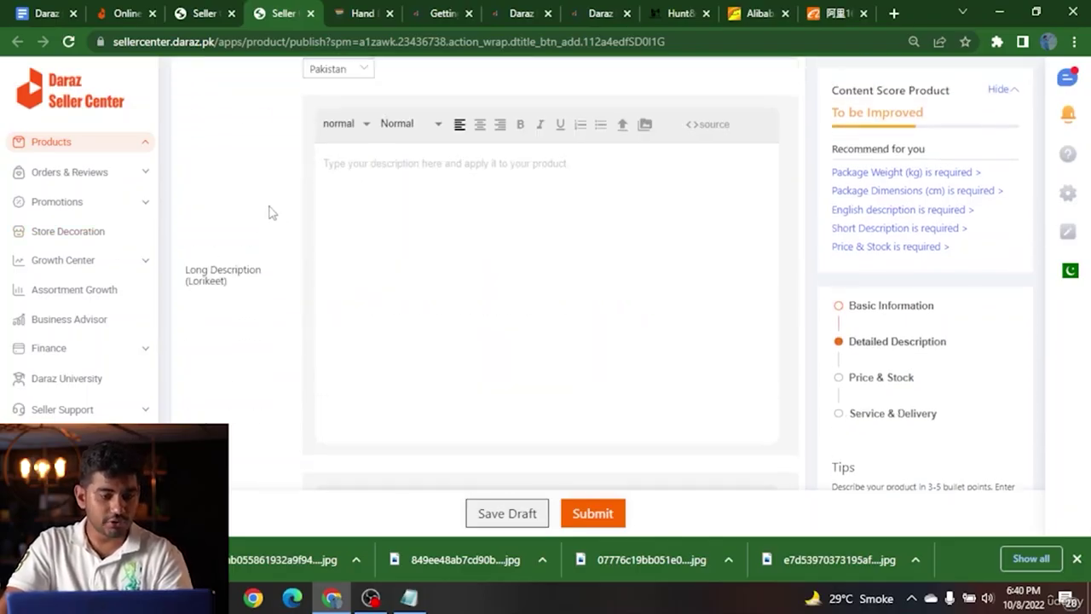
scroll(243, 273, up, 3)
scroll(246, 273, down, 6)
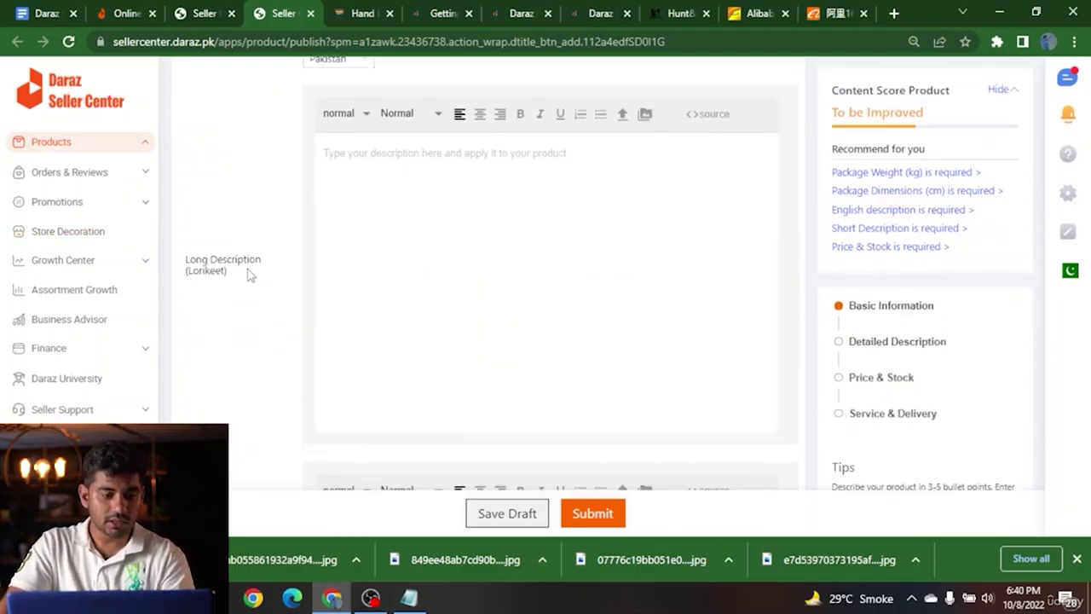
scroll(247, 274, up, 4)
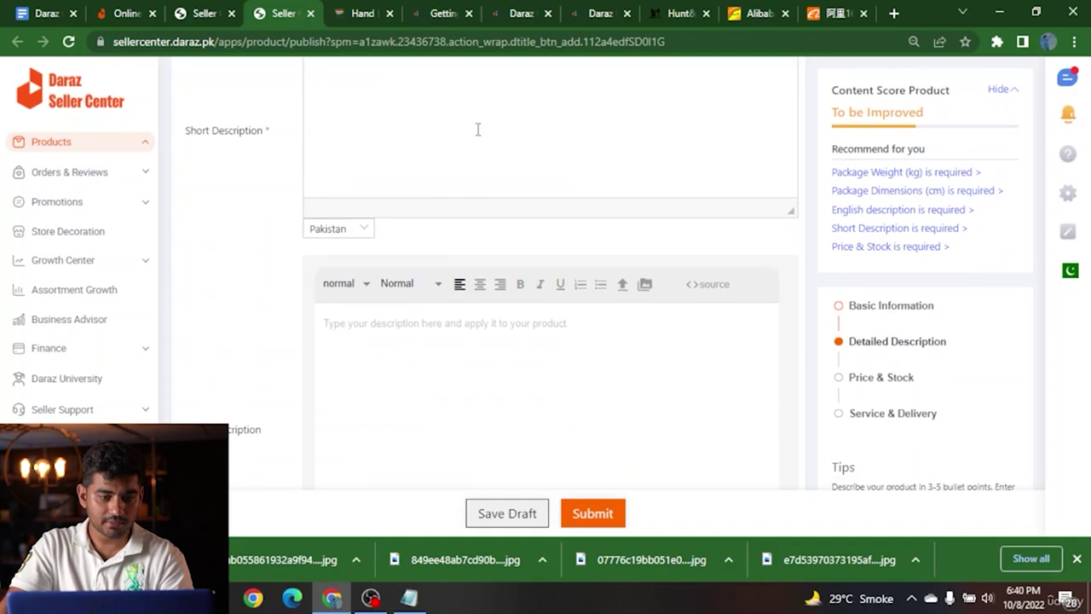
Step: Copy the three key-feature paragraphs (portable hand exerciser, adjustable resistance levels, ideal strength trainer) from the product listing notes into the short description
click(477, 127)
scroll(365, 473, up, 3)
click(409, 598)
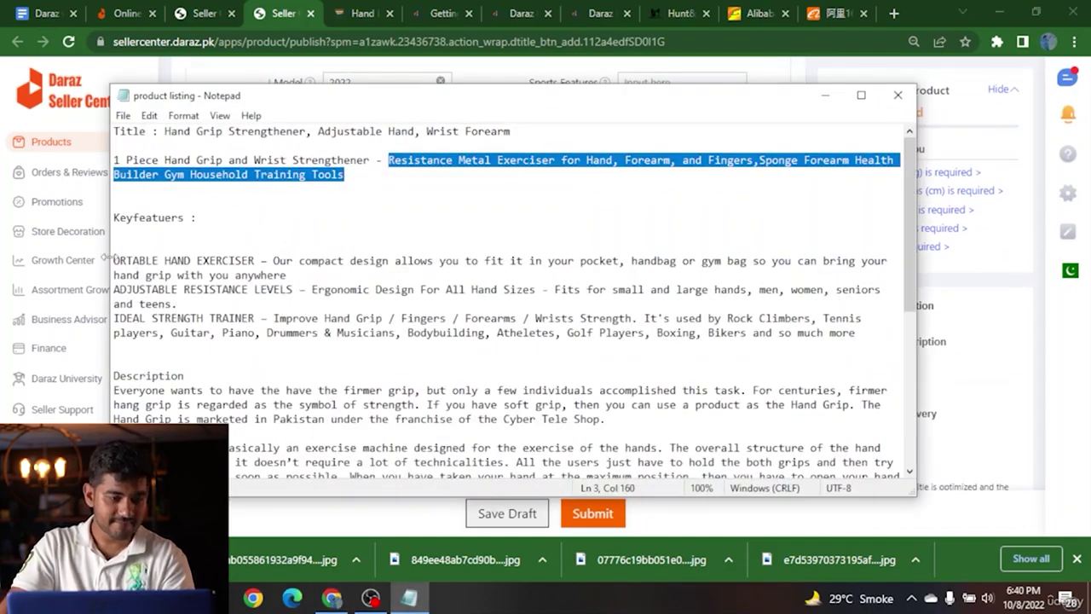
drag(103, 256, 658, 366)
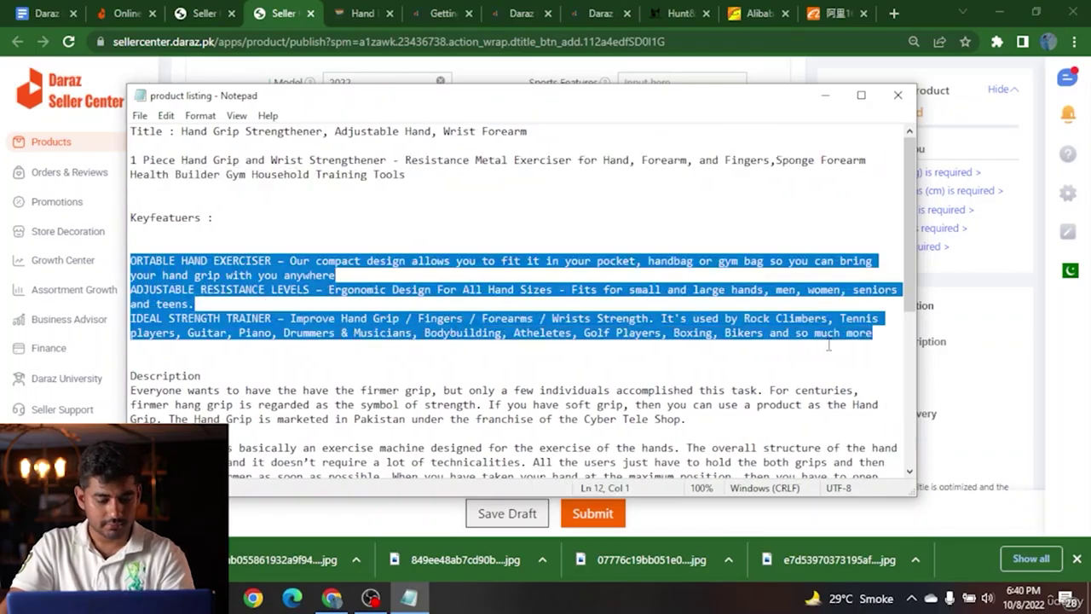
click(824, 95)
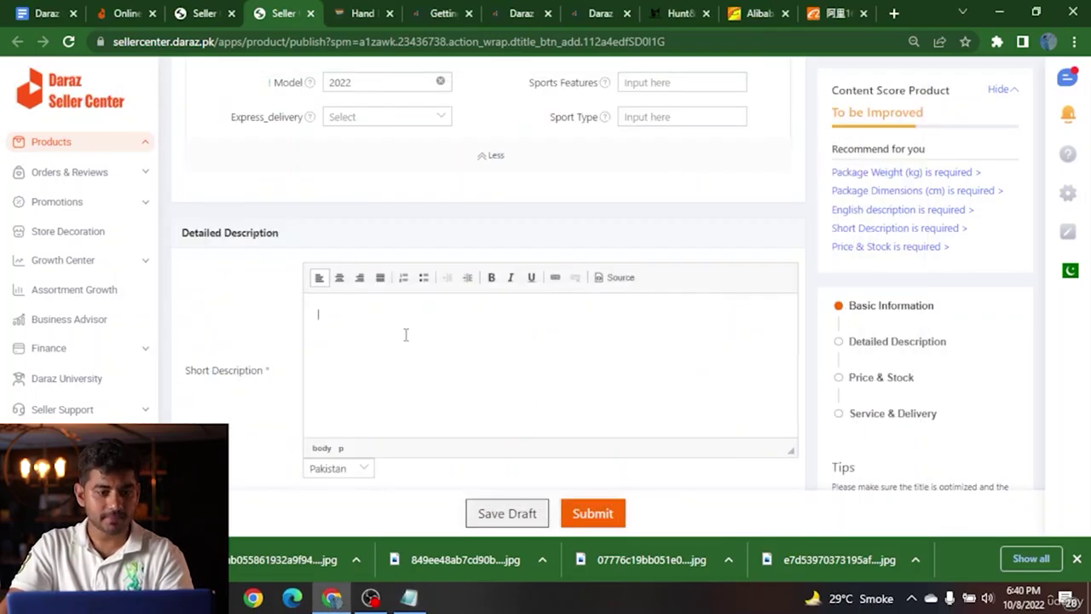
text(PORTABLE HAND EXERCISER – Our compact design allows you to fit in your pocket, handbag or gym bag so you can bring your hand grip with you anywhere ADJUSTABLE RESISTANCE LEVELS – Ergonomic Design For All Hand Sizes - Fits for small and large hands: men, women, seniors and teens IDEAL STRENGTH TRAINER – Improve Hand Grip / Fingers / Forearms / Wrists Strength. It's used by Rock Climbers, Tennis players, Guitar, Piano, Drummers & Musicians, Bodybuilding, Atheletes, Golf Players, Boxing, Bikers and so much more)
Step: Copy everything from the Description heading to the end of the product listing notes into the Long Description (Lorikeet)
scroll(239, 312, down, 4)
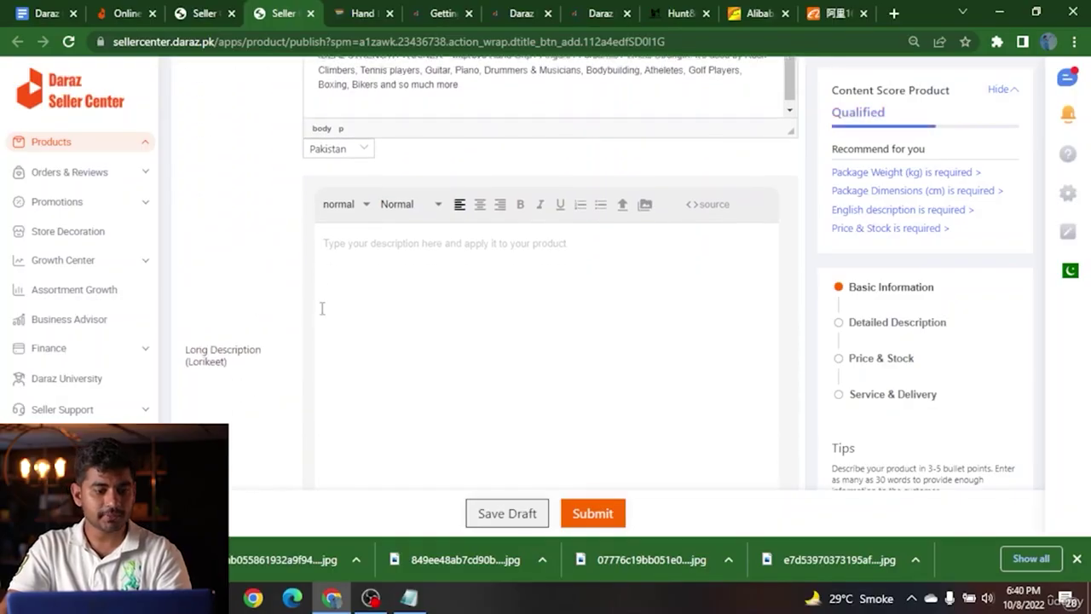
click(409, 597)
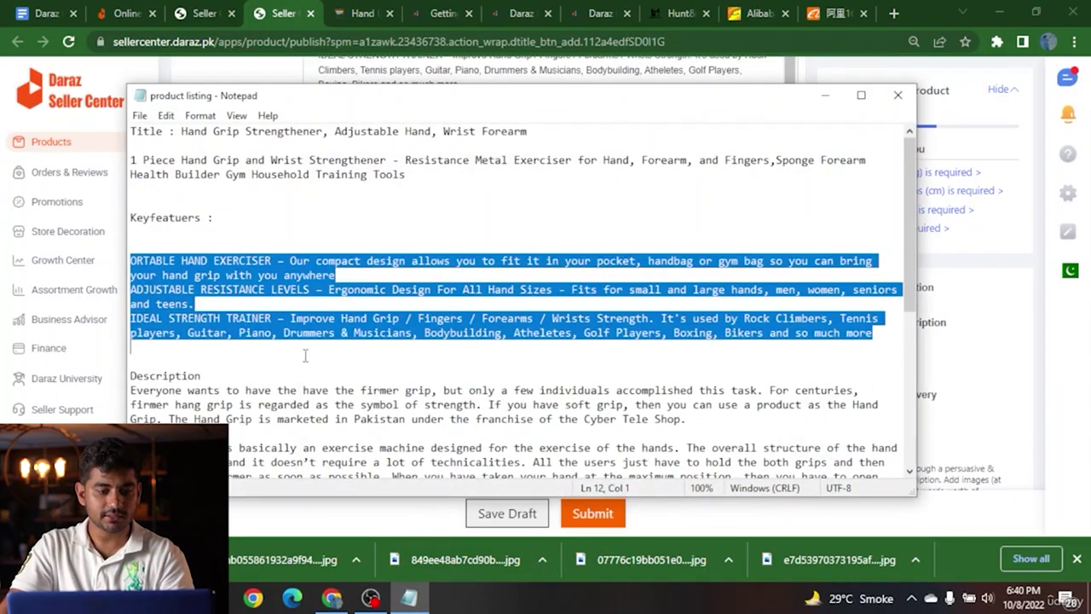
scroll(305, 355, down, 2)
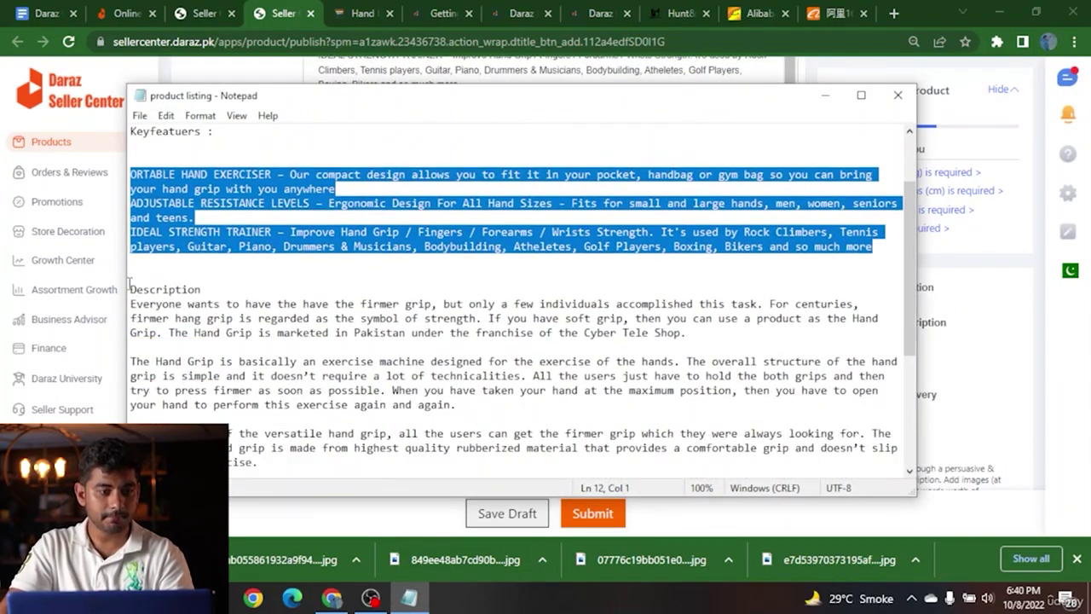
drag(130, 289, 339, 467)
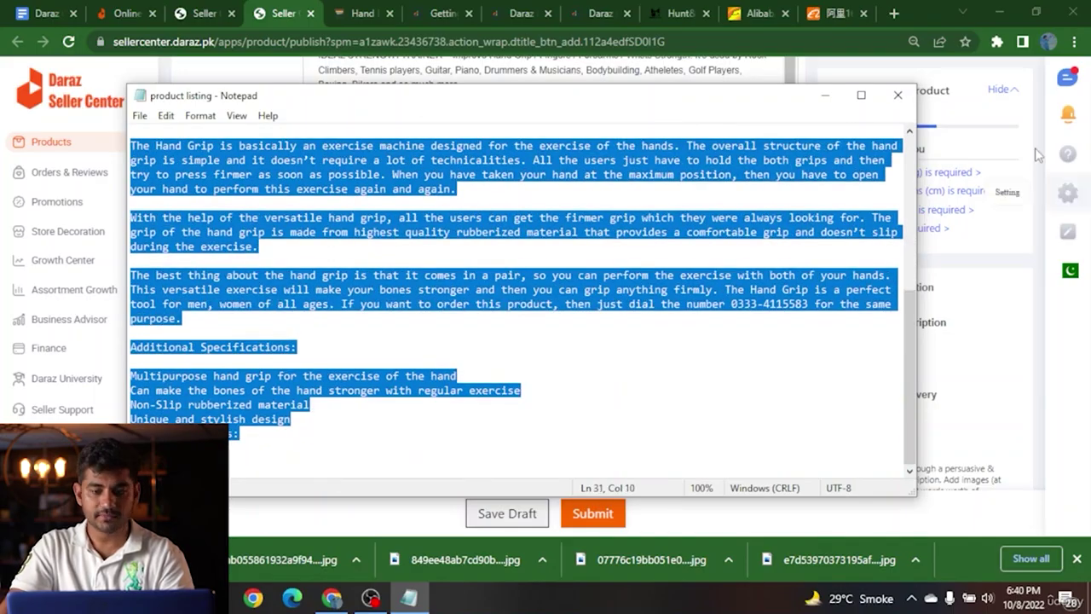
click(824, 94)
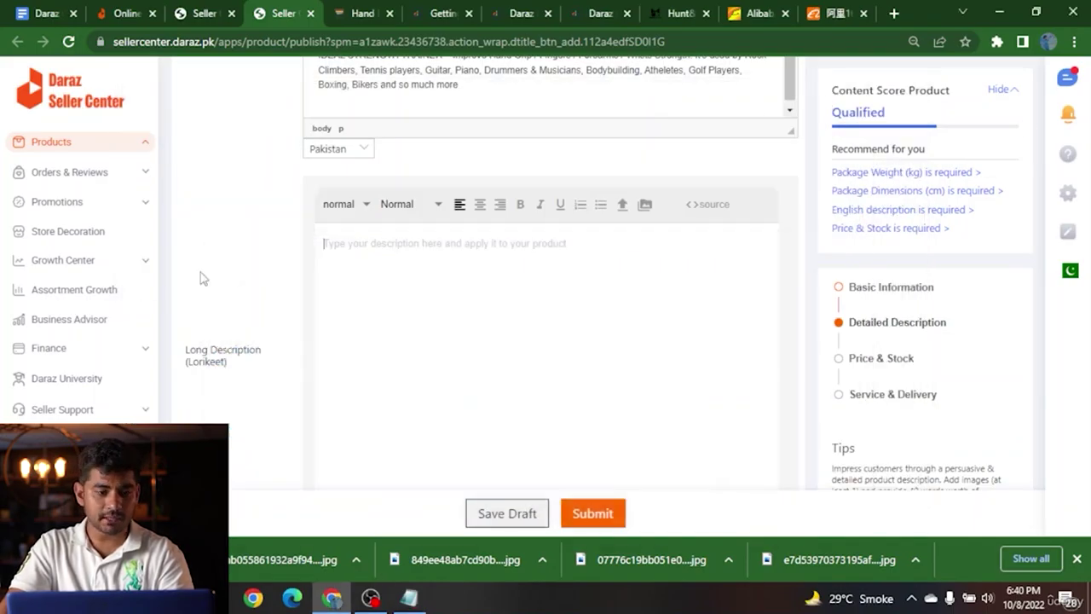
click(534, 307)
scroll(535, 303, down, 2)
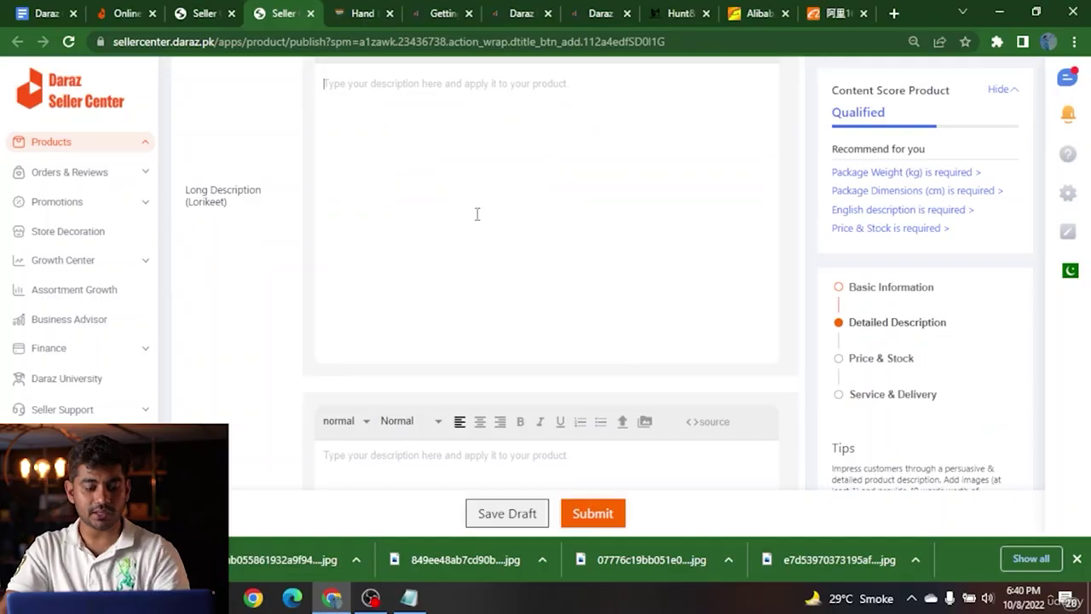
key(ctrl+v)
scroll(434, 246, up, 2)
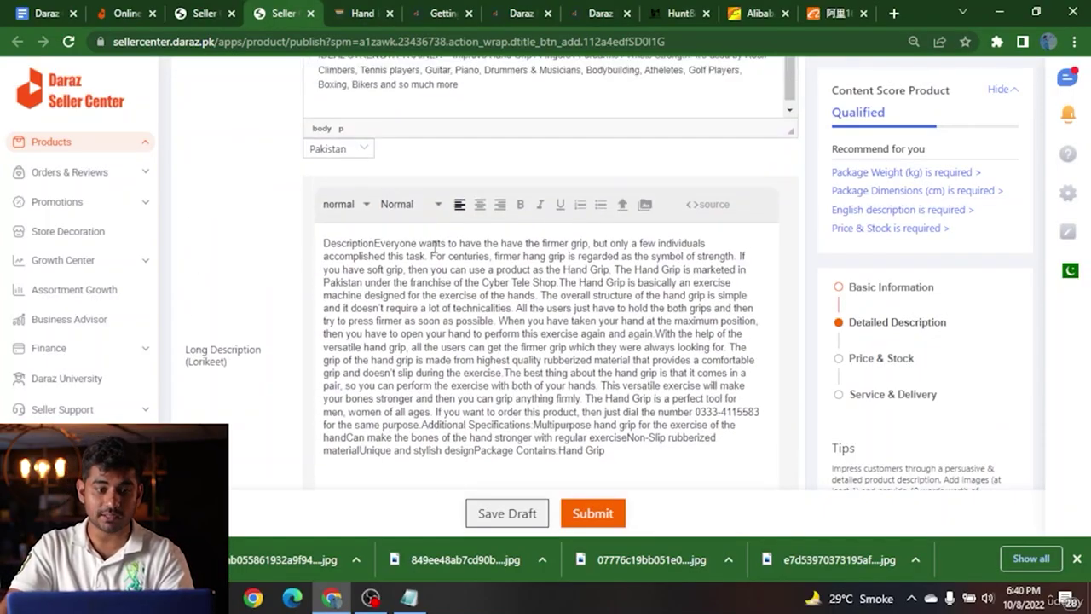
Step: Remove the leading word "Description" from the long description and add paragraph breaks after "Cyber Tele Shop." and "as soon as possible."
drag(373, 243, 305, 243)
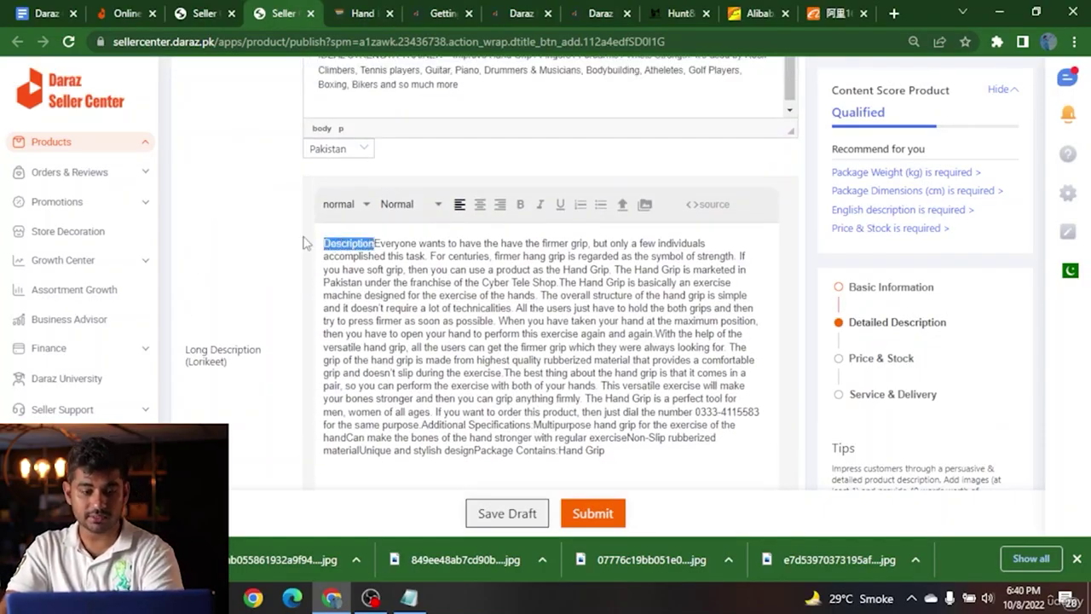
key(Return)
key(BackSpace)
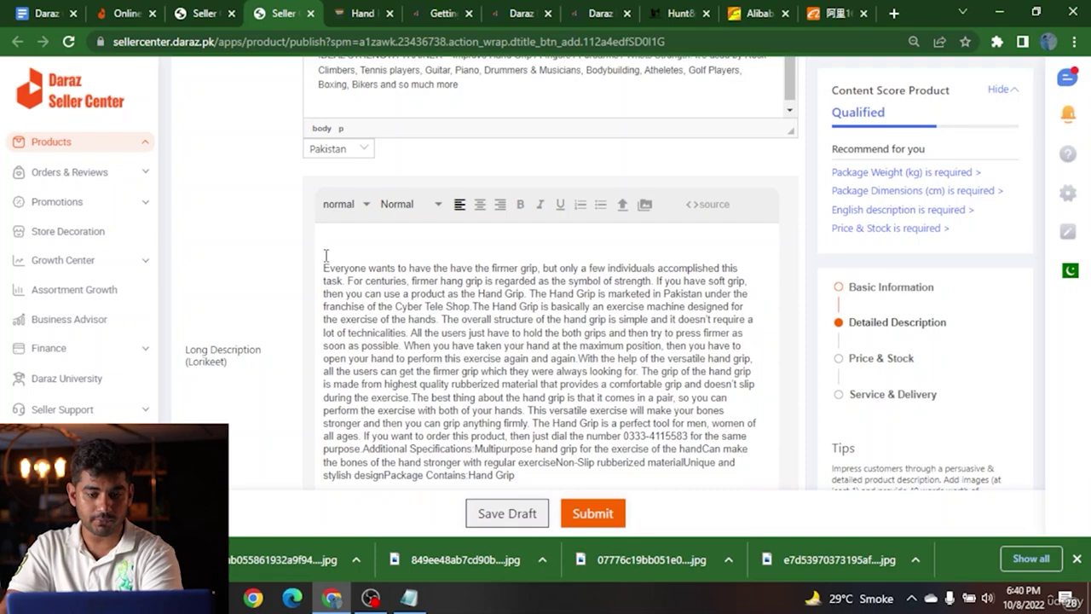
click(471, 307)
key(Return)
key(Return)
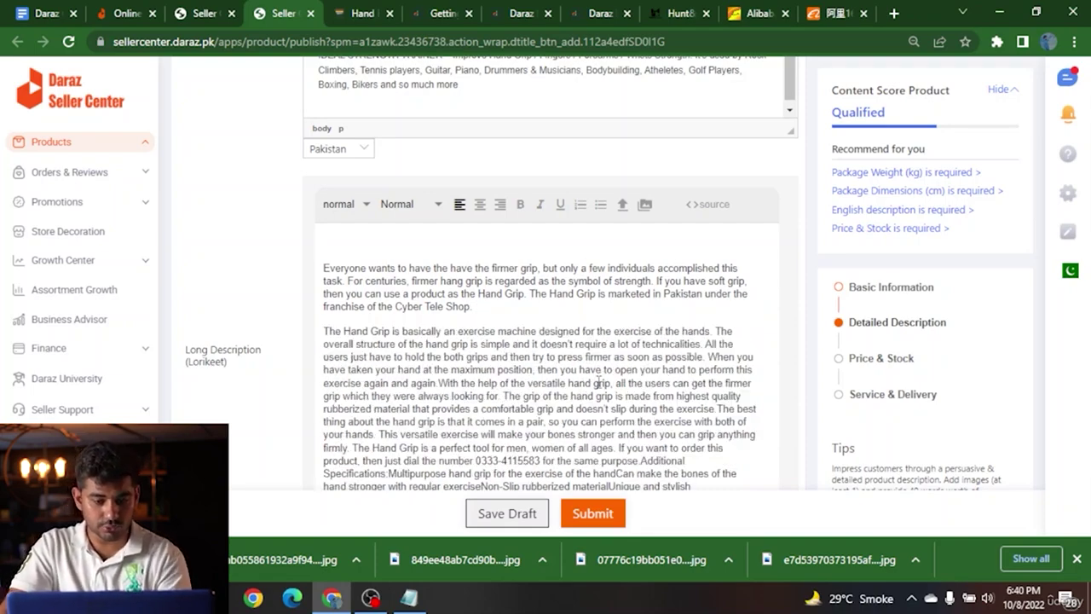
click(708, 356)
key(Return)
key(Return)
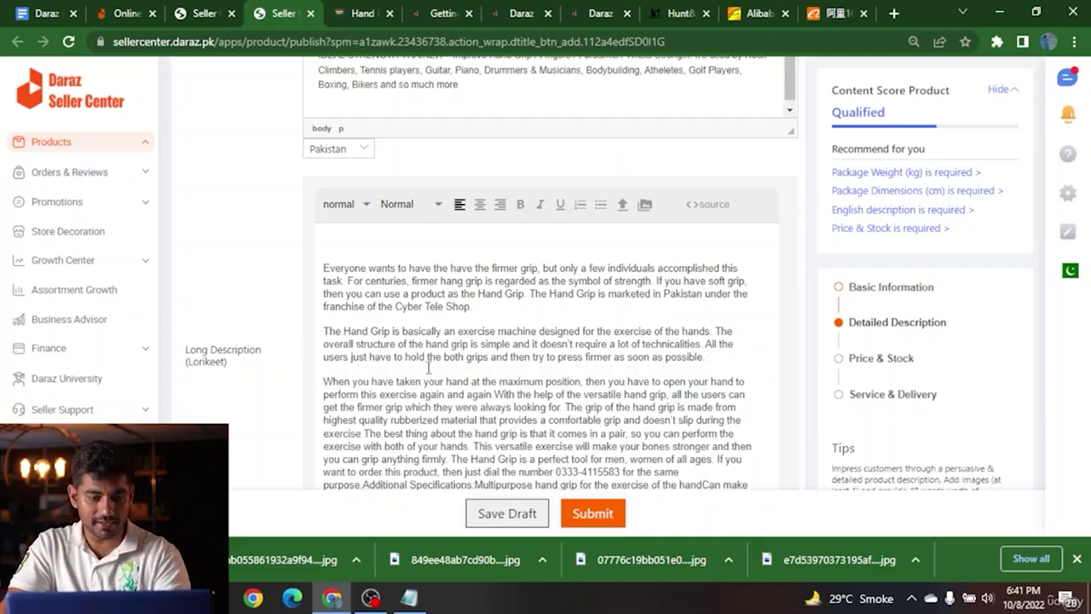
Step: Delete the end of the long description, from "The Hand Grip is a perfect tool" through the ordering details, specifications and package contents
scroll(429, 368, down, 1)
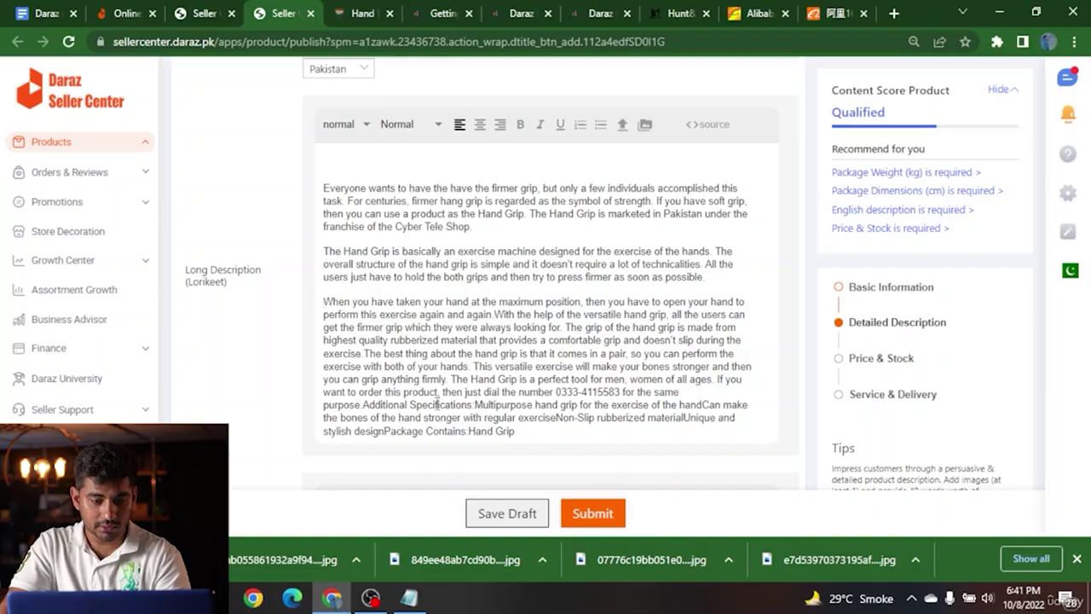
drag(440, 393, 564, 434)
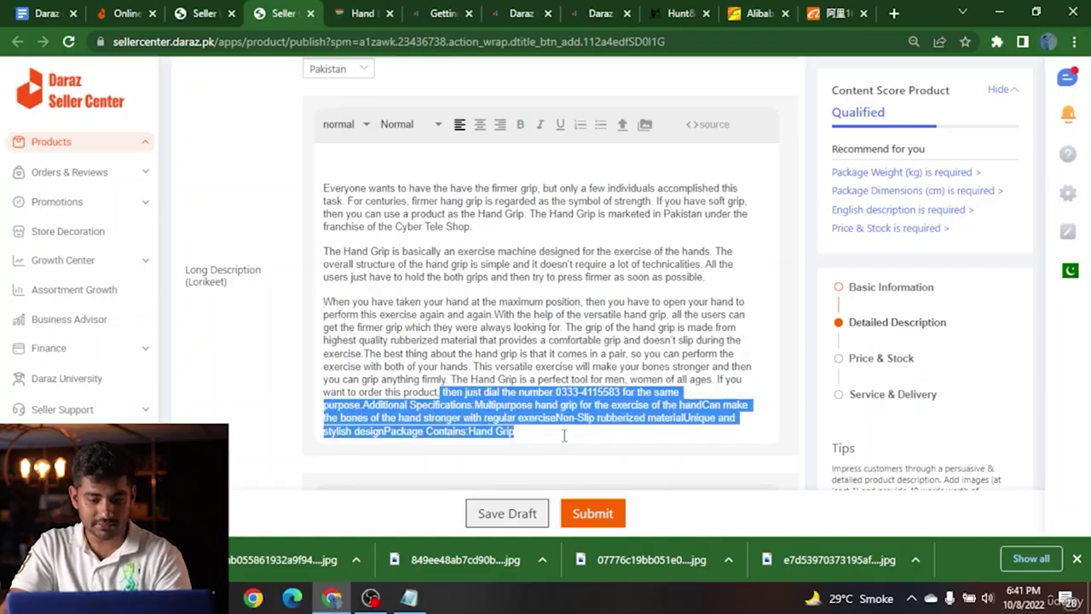
key(BackSpace)
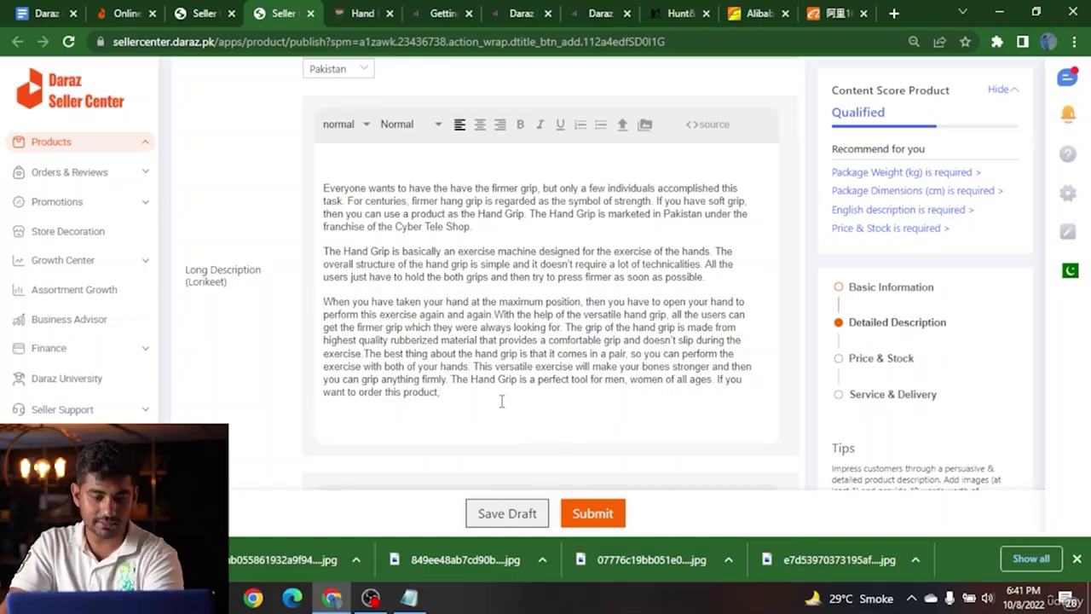
drag(451, 378, 477, 392)
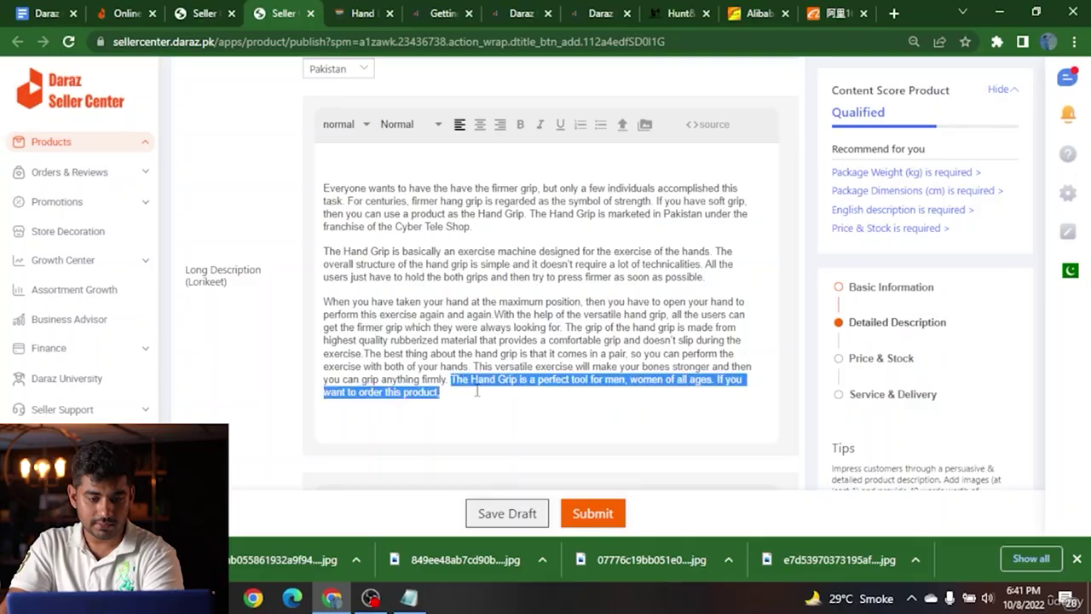
key(BackSpace)
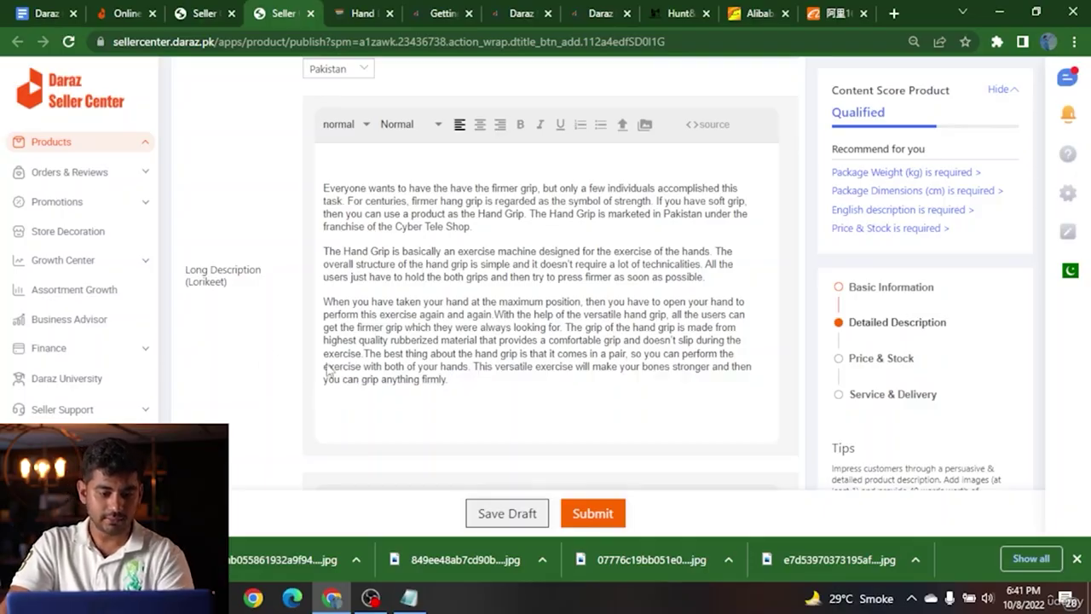
Step: Copy the full edited long description text into the English description
scroll(382, 300, down, 2)
scroll(454, 249, up, 3)
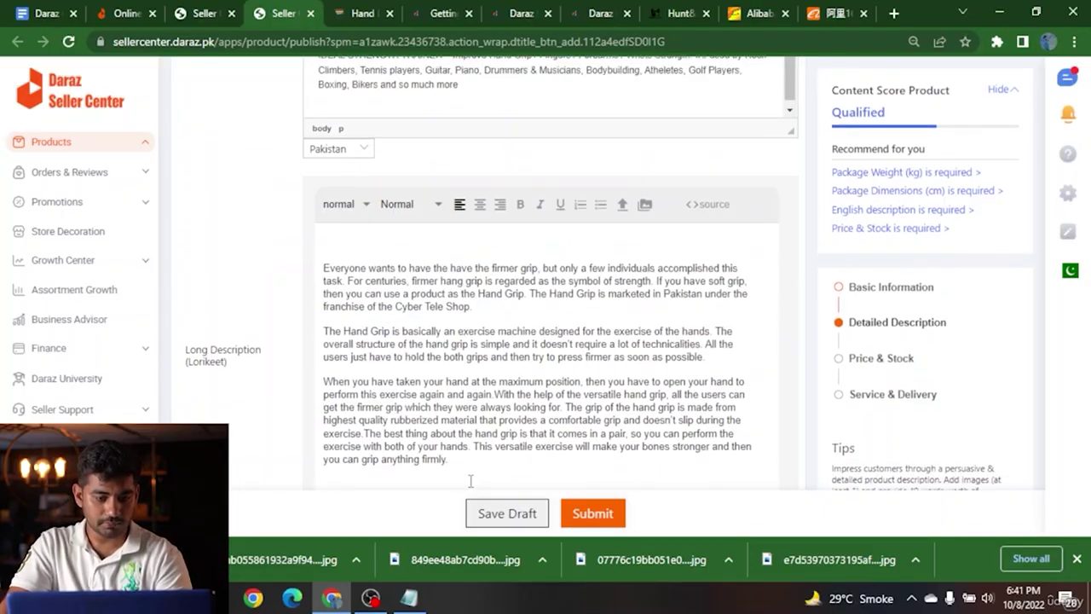
drag(450, 460, 315, 256)
key(ctrl+c)
click(253, 250)
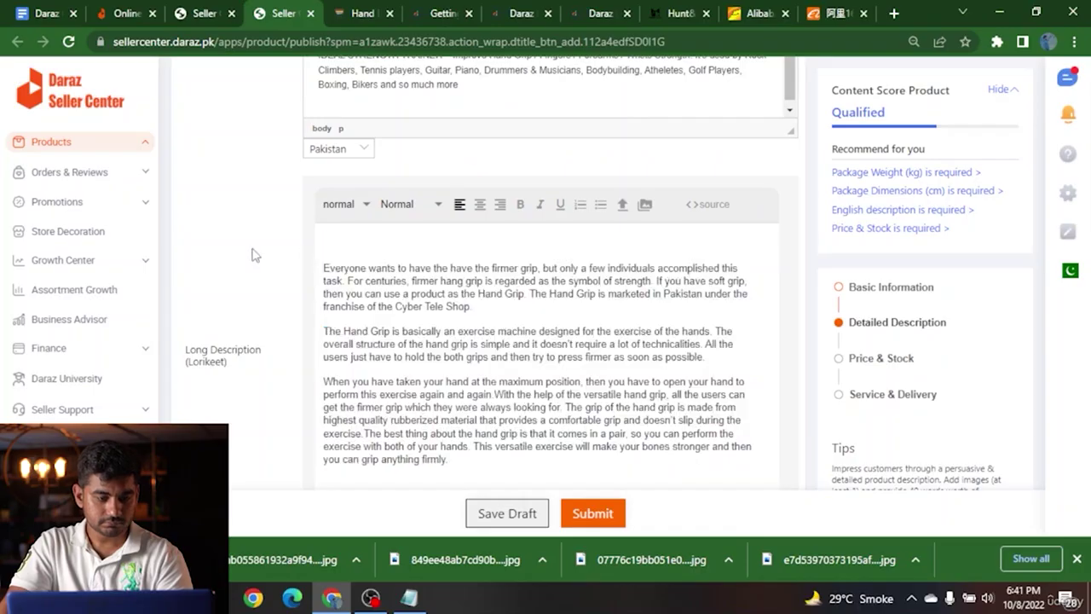
scroll(277, 310, down, 2)
scroll(299, 307, down, 2)
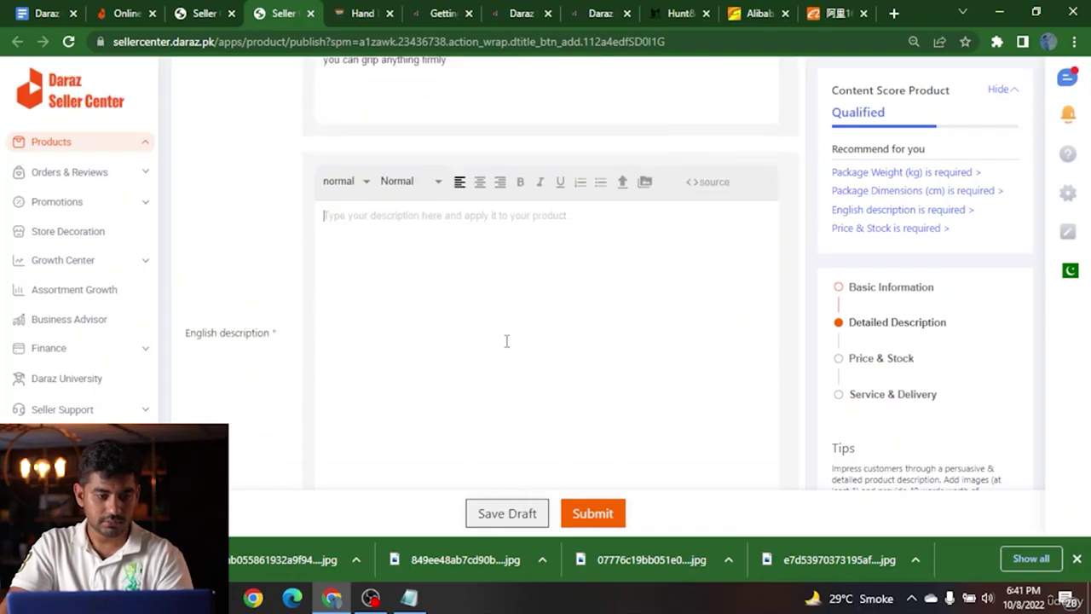
key(ctrl+v)
Step: Insert three Media Center images below the English description text: the hand-grip front view, the gray-background grip photo and the four-panel usage picture
scroll(264, 261, down, 3)
scroll(381, 291, up, 2)
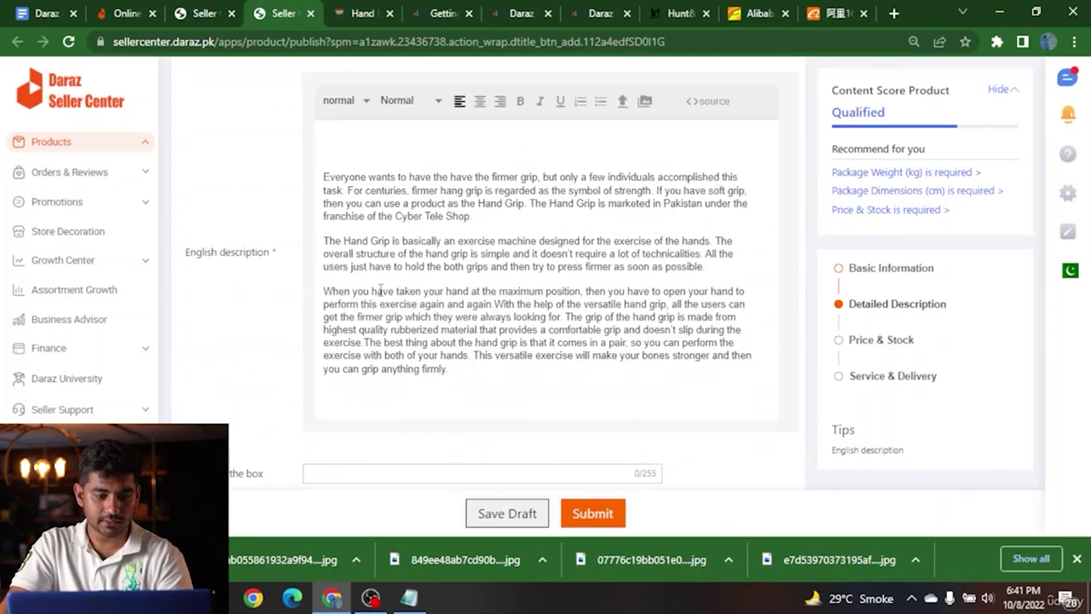
click(645, 103)
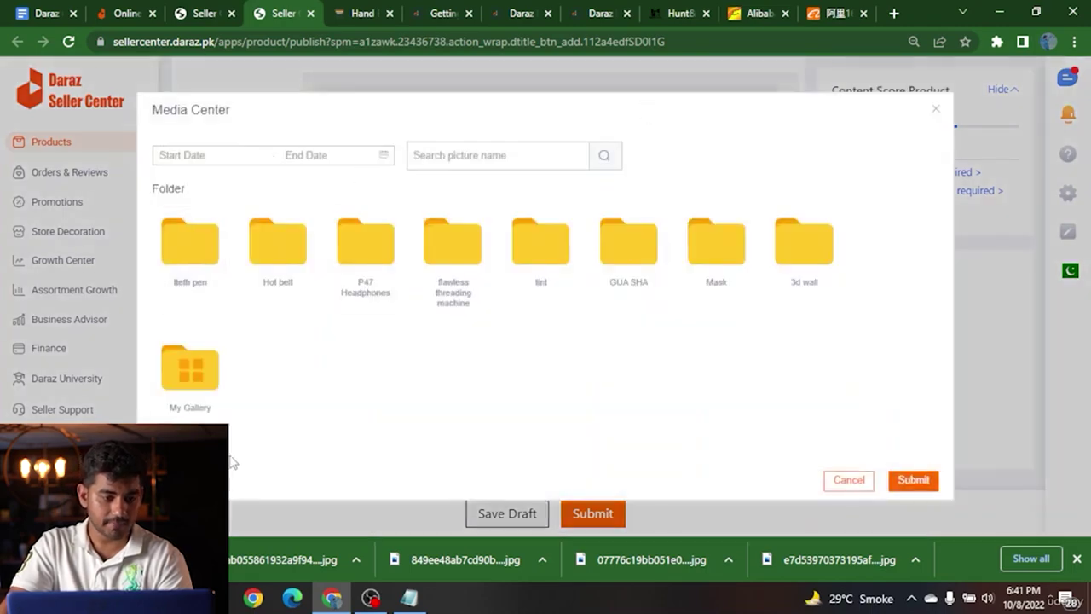
scroll(278, 407, down, 5)
scroll(239, 261, up, 2)
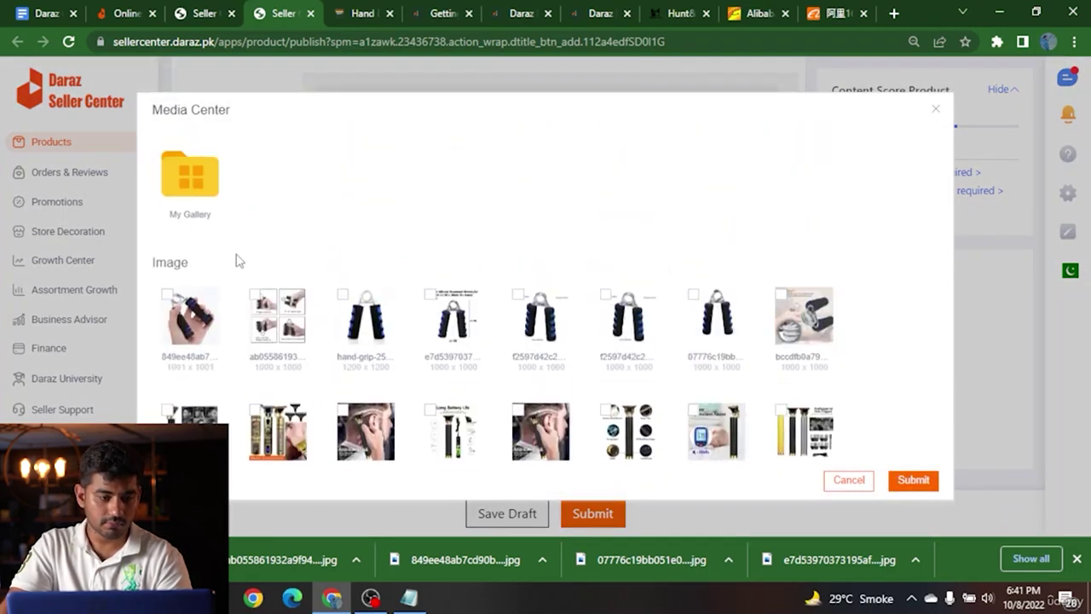
click(368, 345)
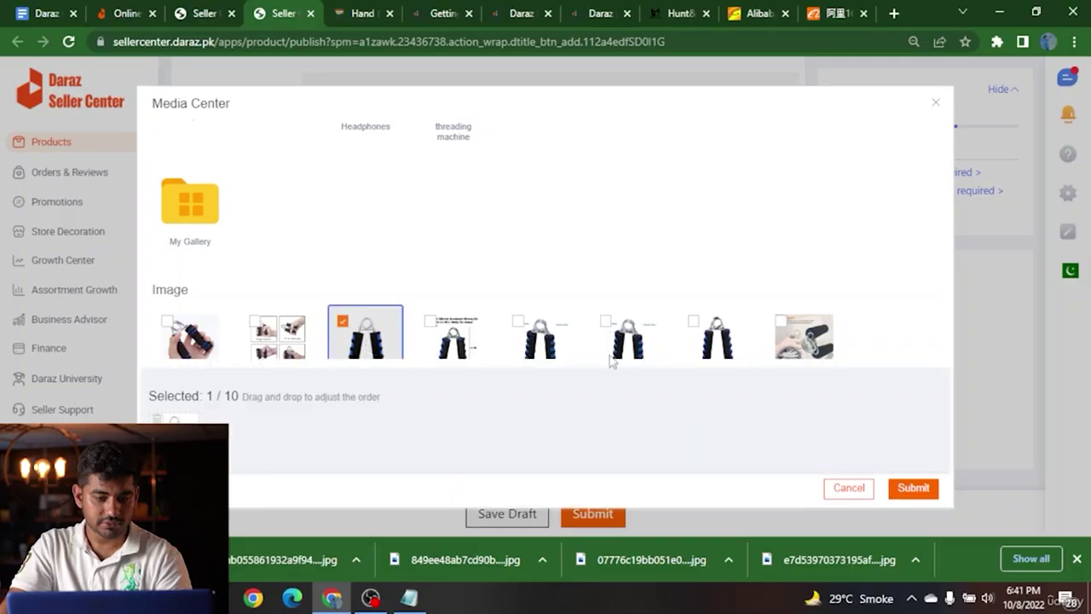
click(804, 334)
click(278, 334)
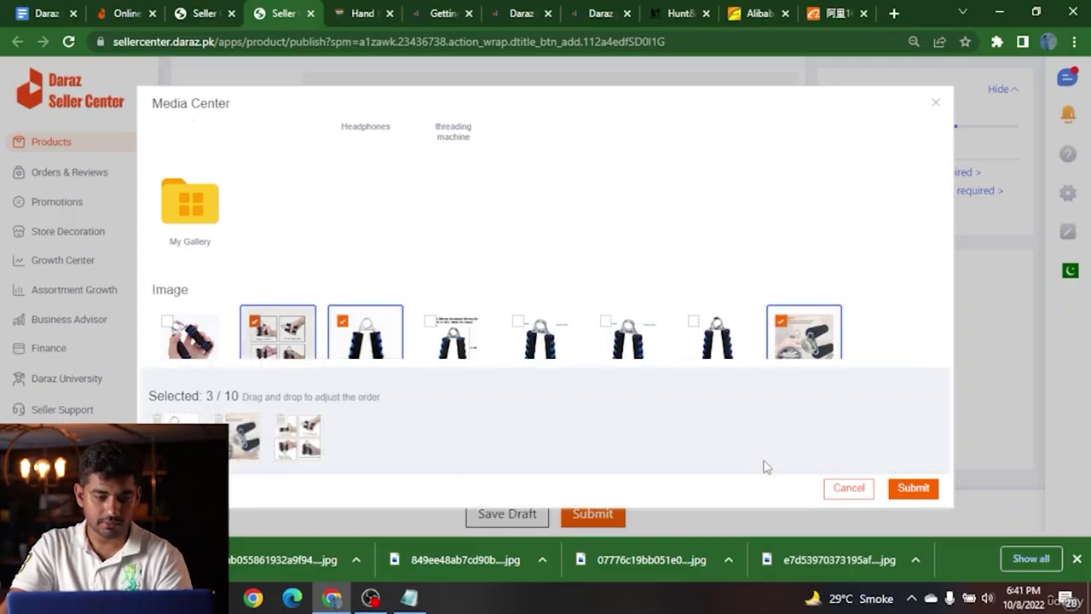
click(913, 488)
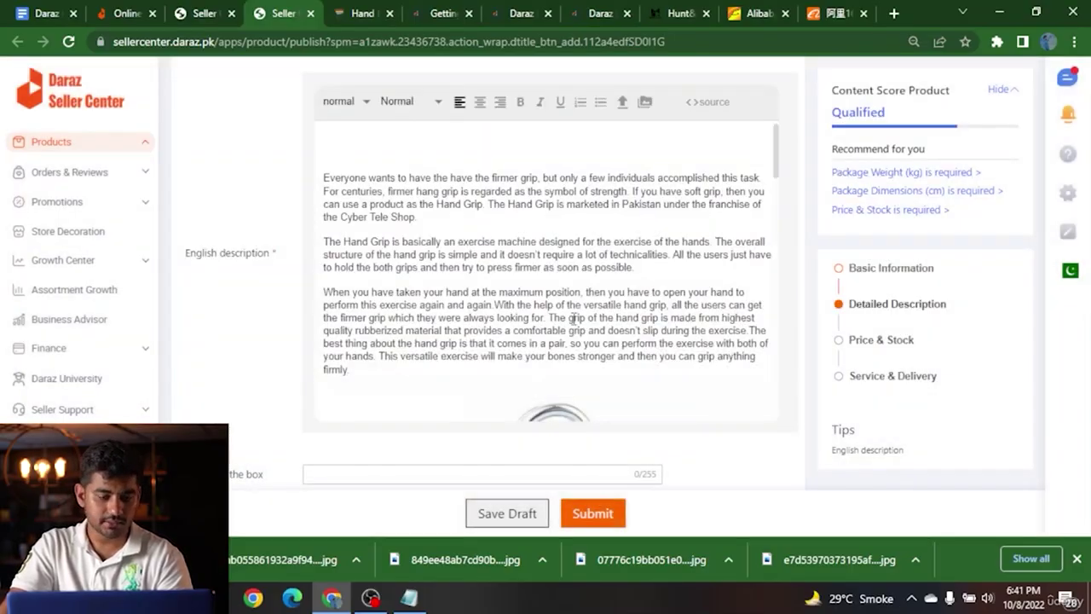
Step: Examine the English description's text and inserted images alongside the text-only long description
scroll(532, 304, down, 10)
scroll(358, 293, up, 9)
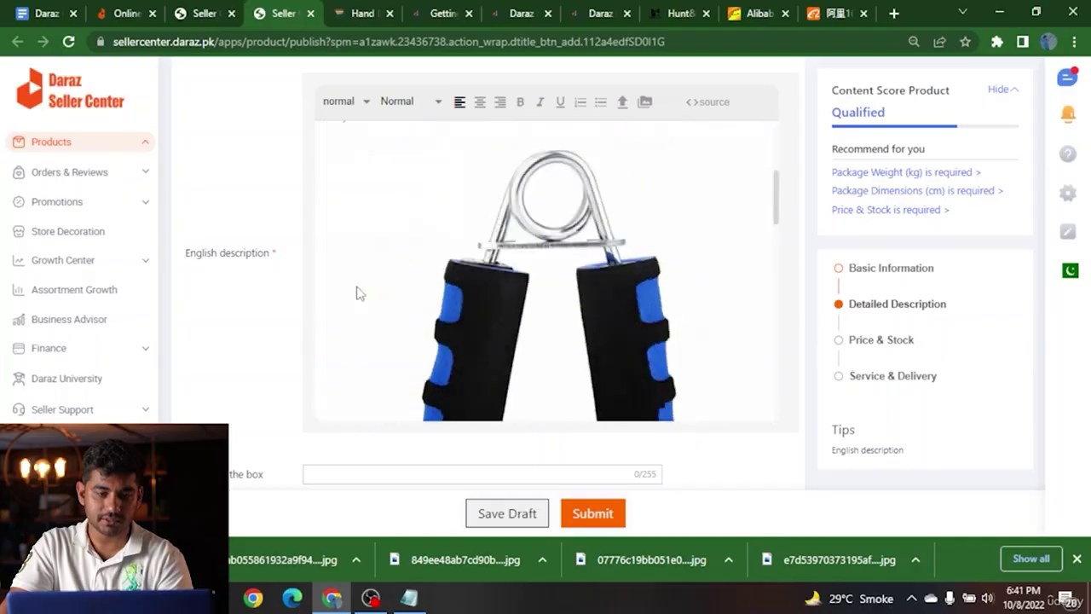
scroll(358, 293, up, 4)
key(ctrl+a)
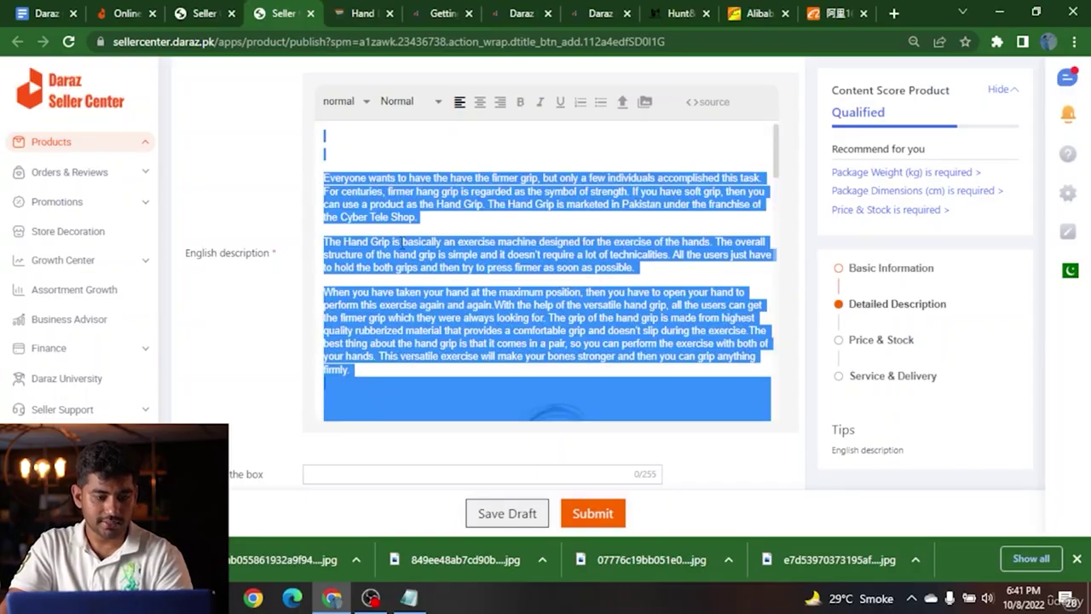
scroll(403, 244, up, 4)
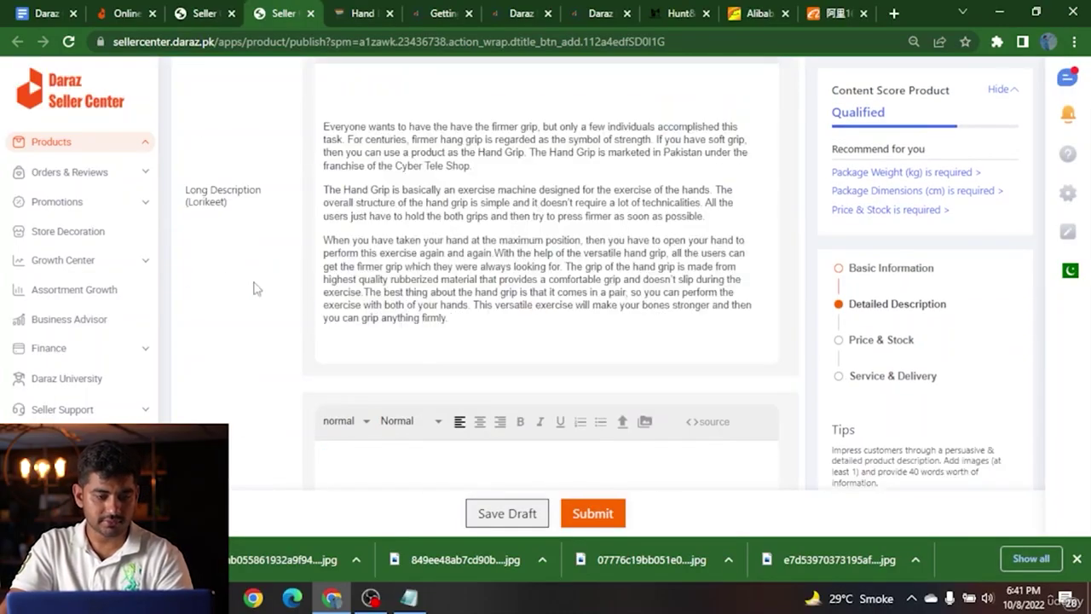
scroll(414, 236, up, 1)
scroll(414, 236, down, 5)
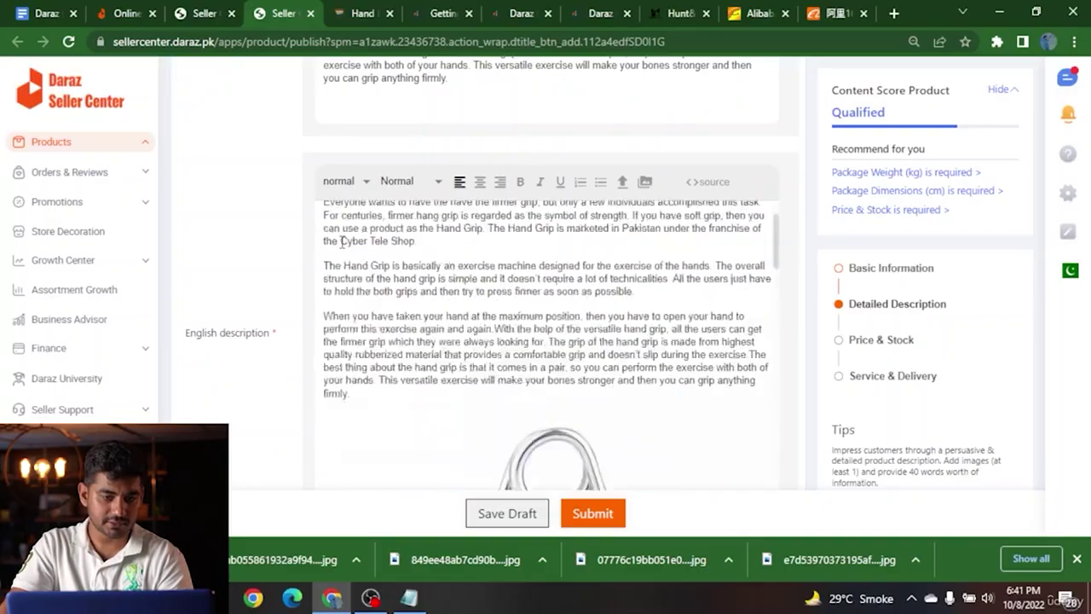
Step: Insert three Media Center images below the long description text: the "Top Quality" spring picture and two front-view grip pictures
scroll(341, 243, up, 6)
click(645, 239)
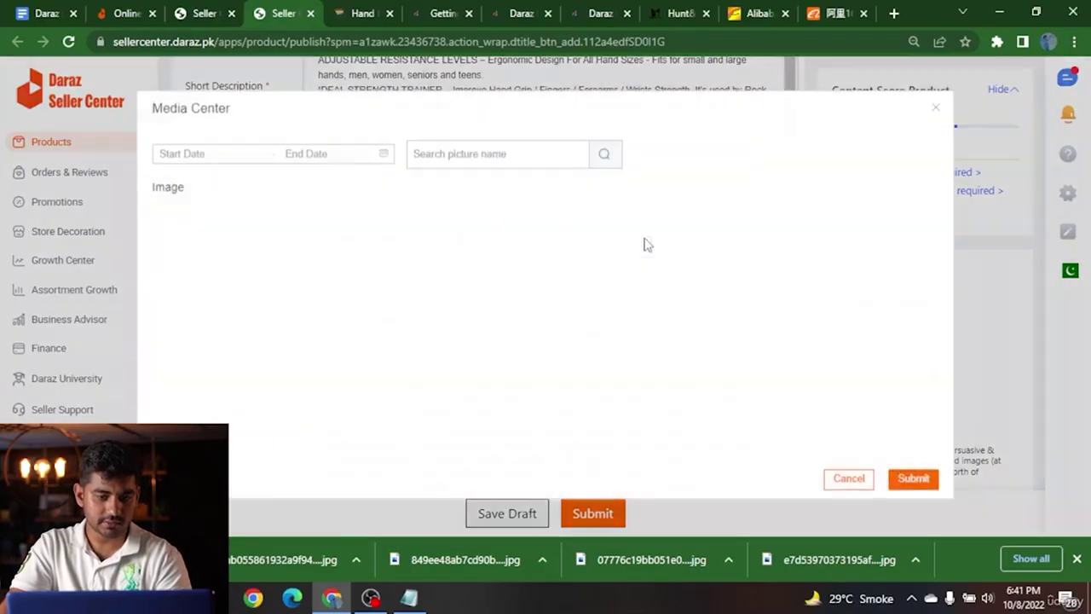
scroll(205, 312, down, 5)
scroll(219, 312, up, 4)
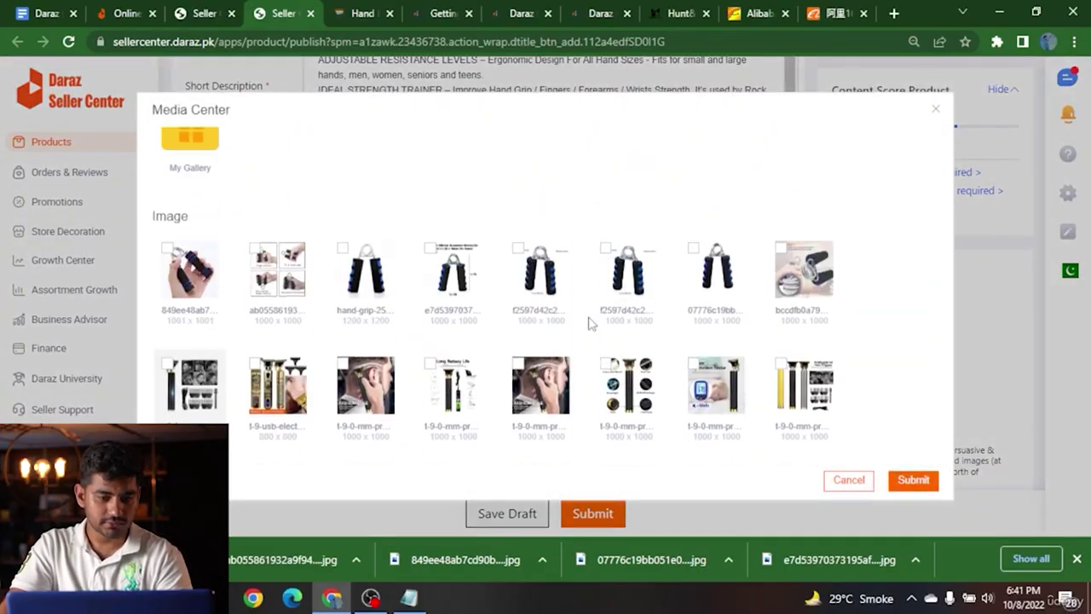
click(797, 286)
click(716, 281)
click(628, 281)
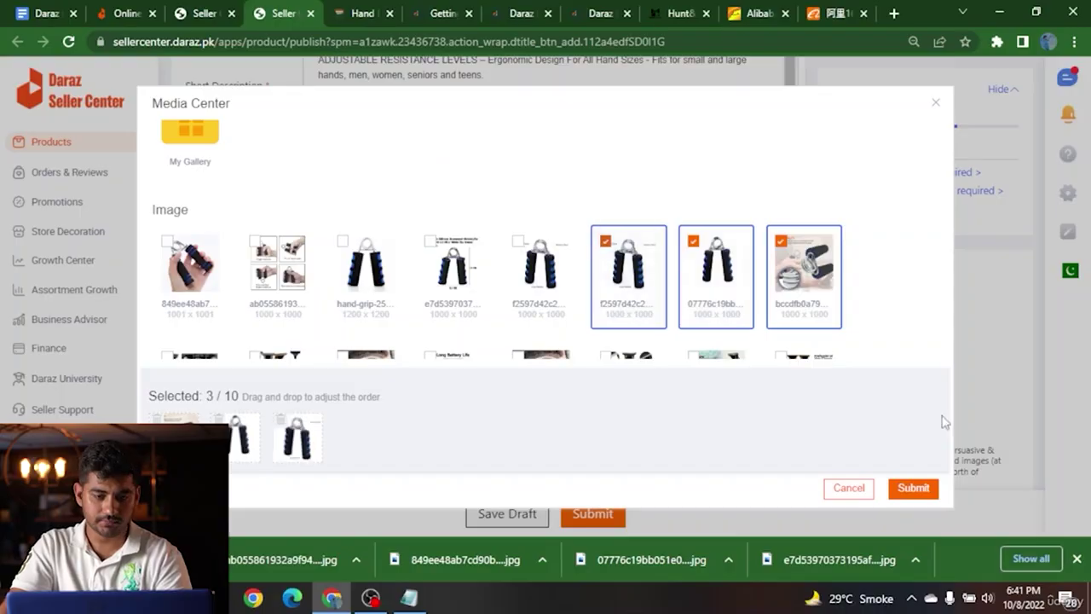
click(912, 488)
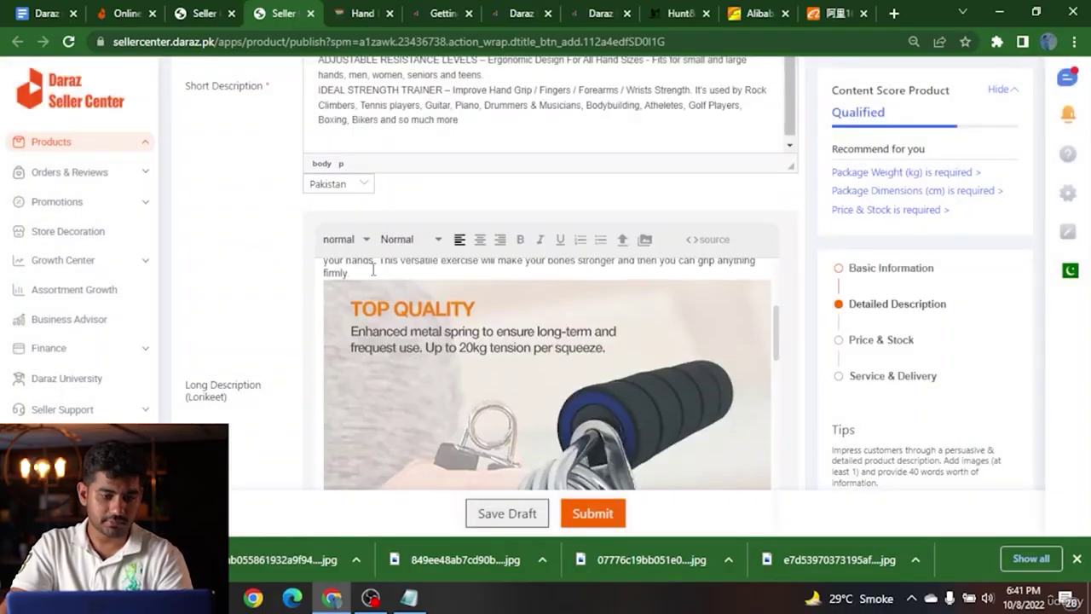
Step: Enter "1x hand gripper" as the box contents and "Black /Blue" as the color family
scroll(238, 287, down, 10)
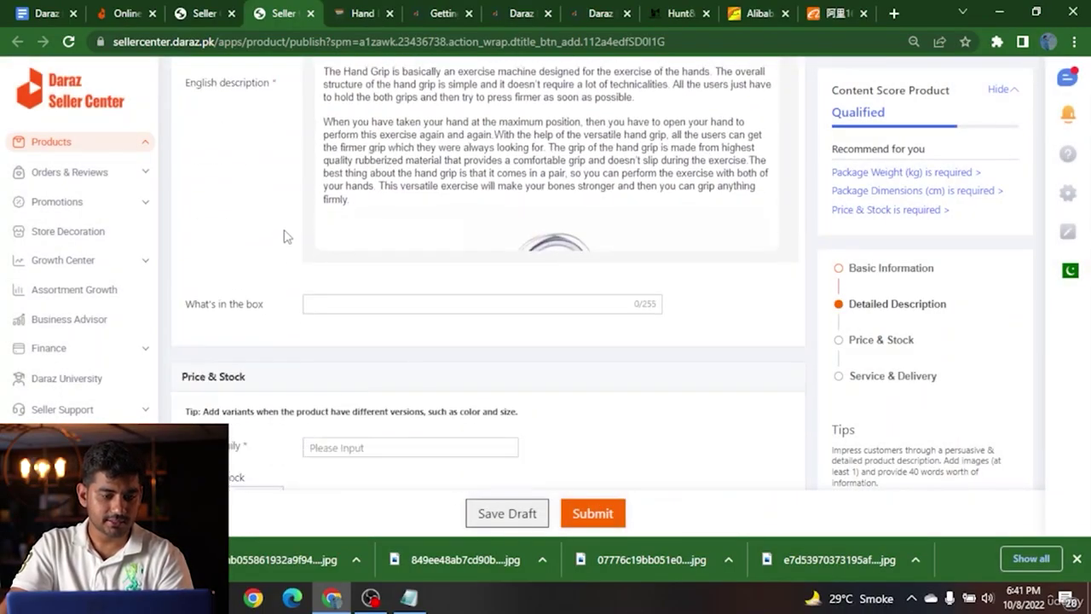
scroll(284, 237, down, 1)
click(329, 191)
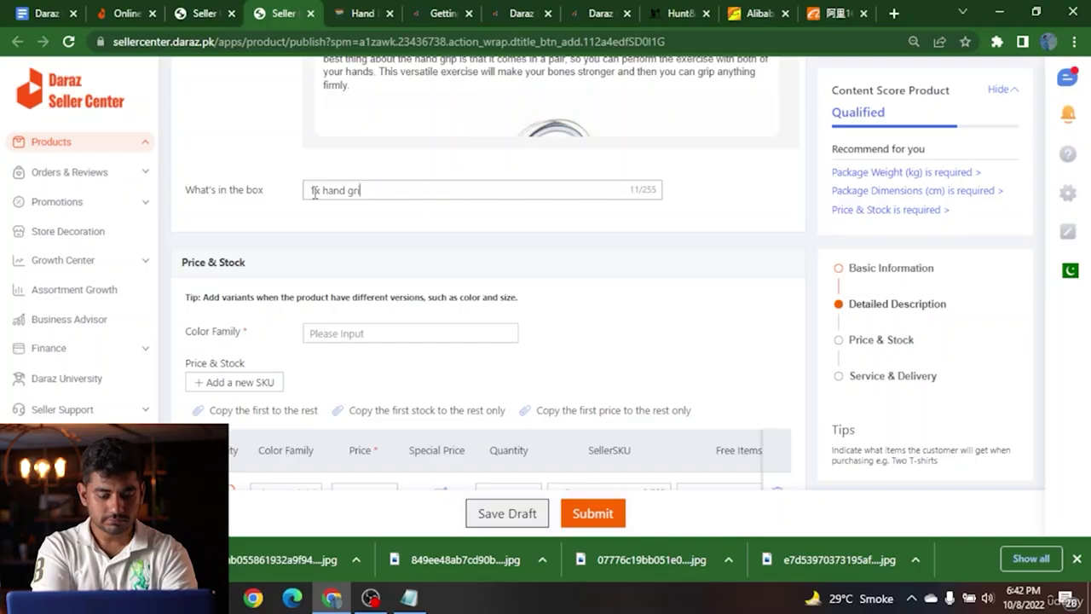
click(340, 333)
text(Black)
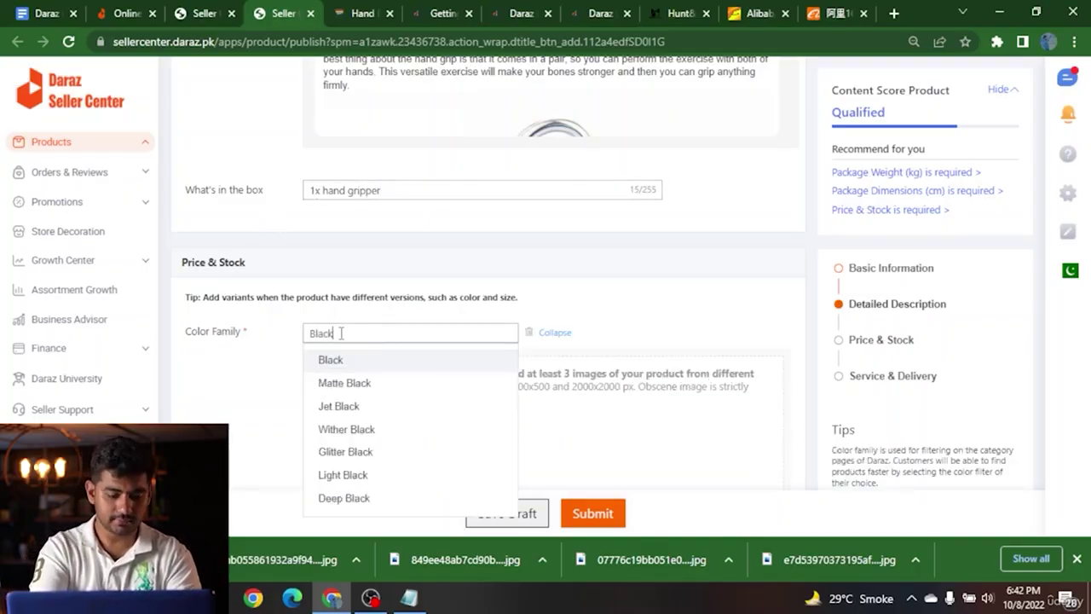
text( /Blue)
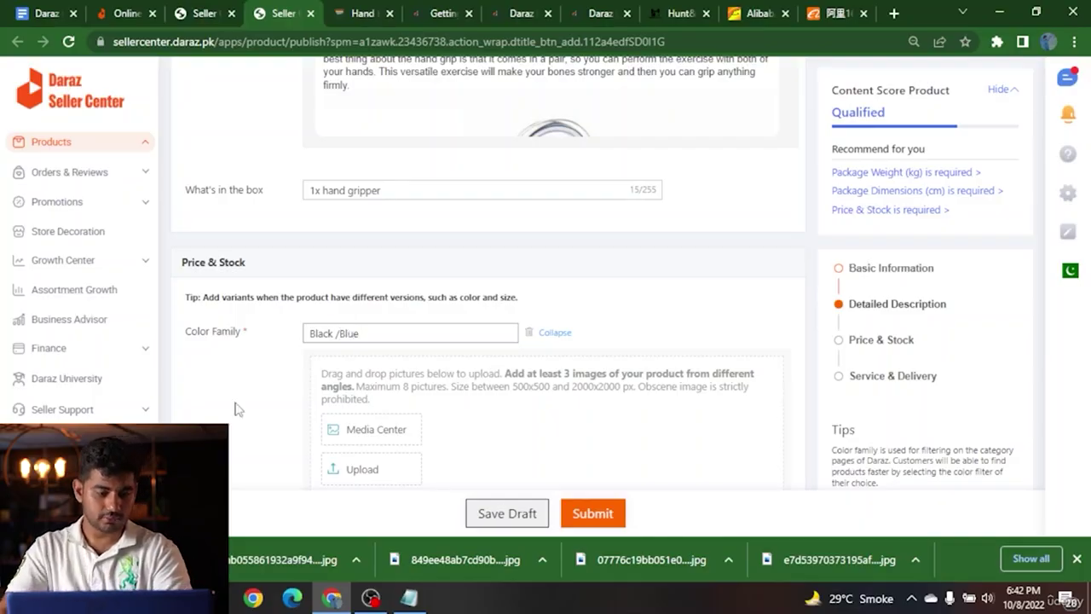
Step: Upload eight of today's hand-grip pictures from the Downloads folder as the Black /Blue variant images
click(362, 464)
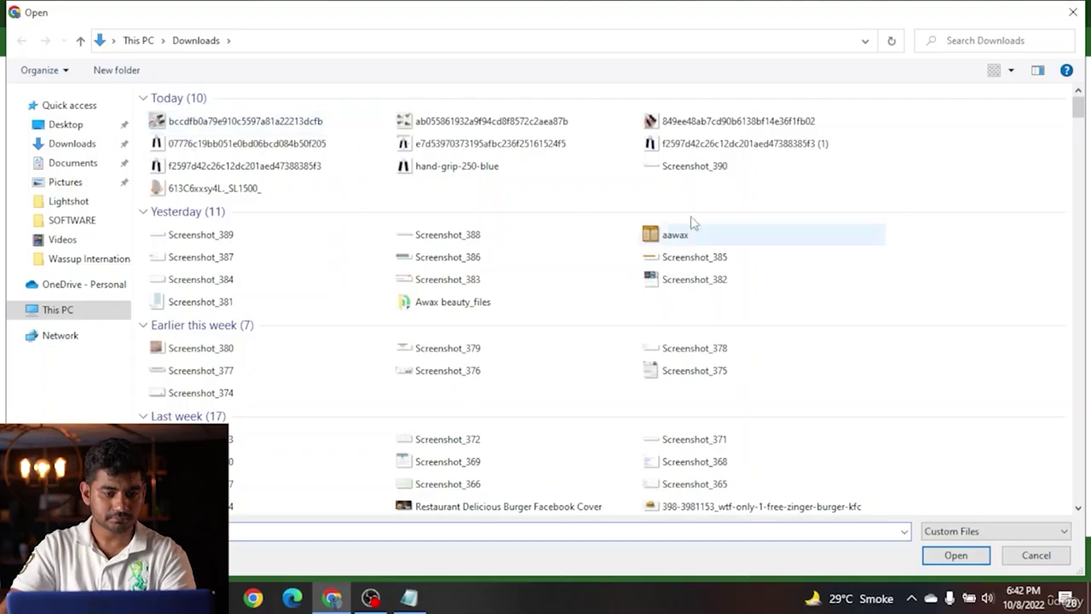
drag(203, 122, 535, 125)
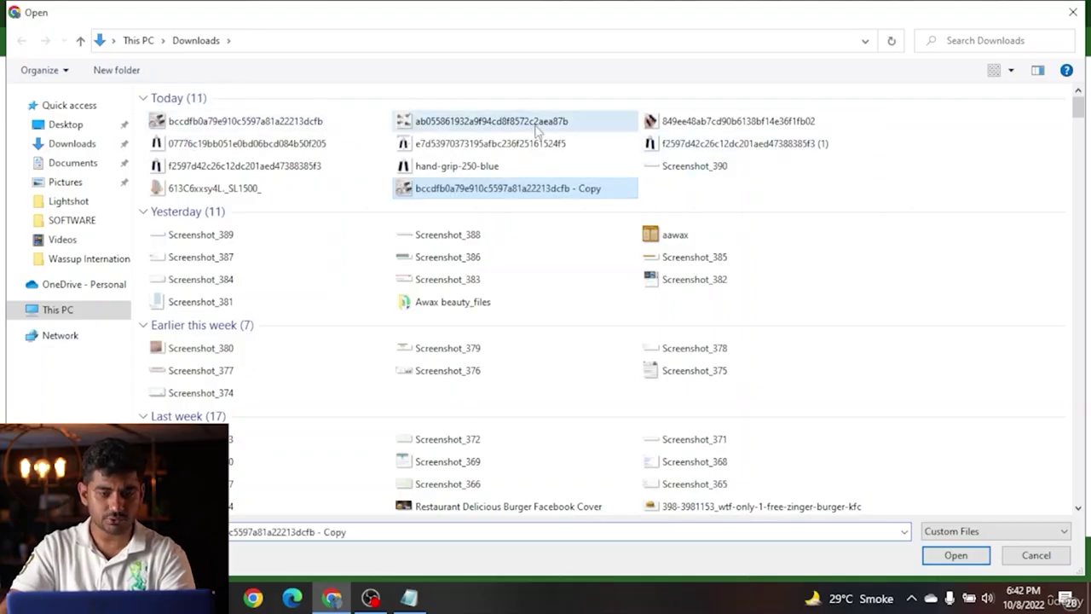
ctrl+click(537, 124)
ctrl+click(673, 123)
ctrl+click(673, 144)
ctrl+click(422, 145)
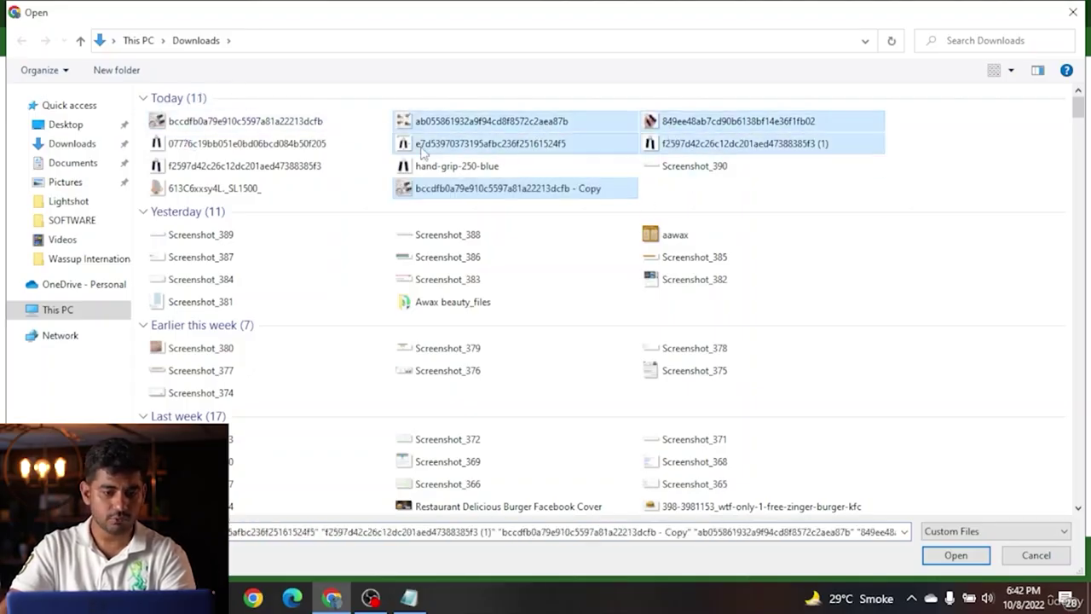
ctrl+click(247, 143)
ctrl+click(245, 165)
ctrl+click(457, 165)
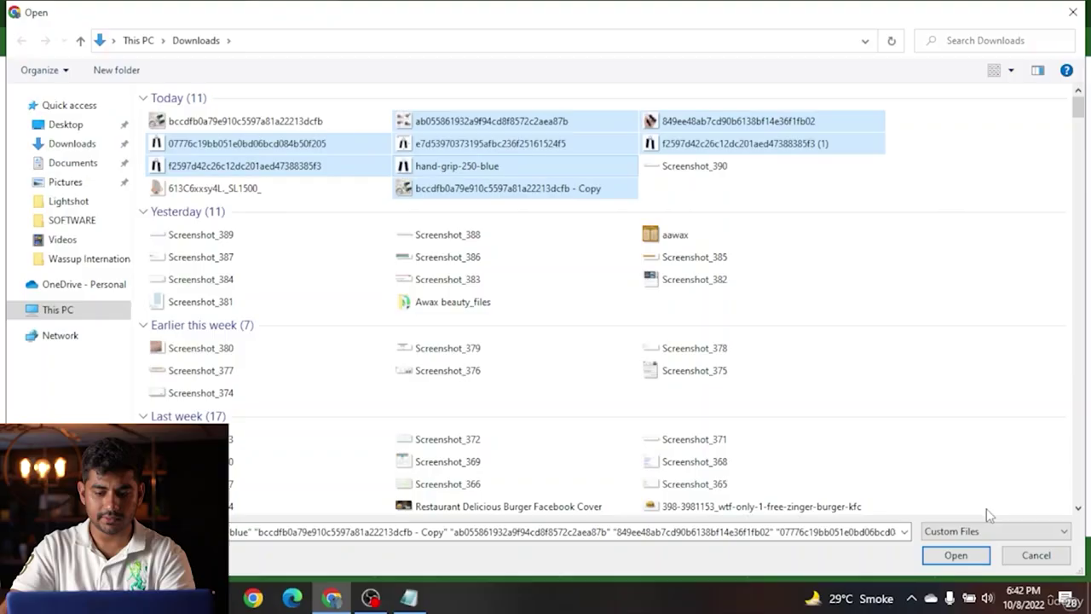
click(956, 555)
Step: Rearrange the Black /Blue variant images and delete two of the similar front-view grip pictures
scroll(254, 291, down, 3)
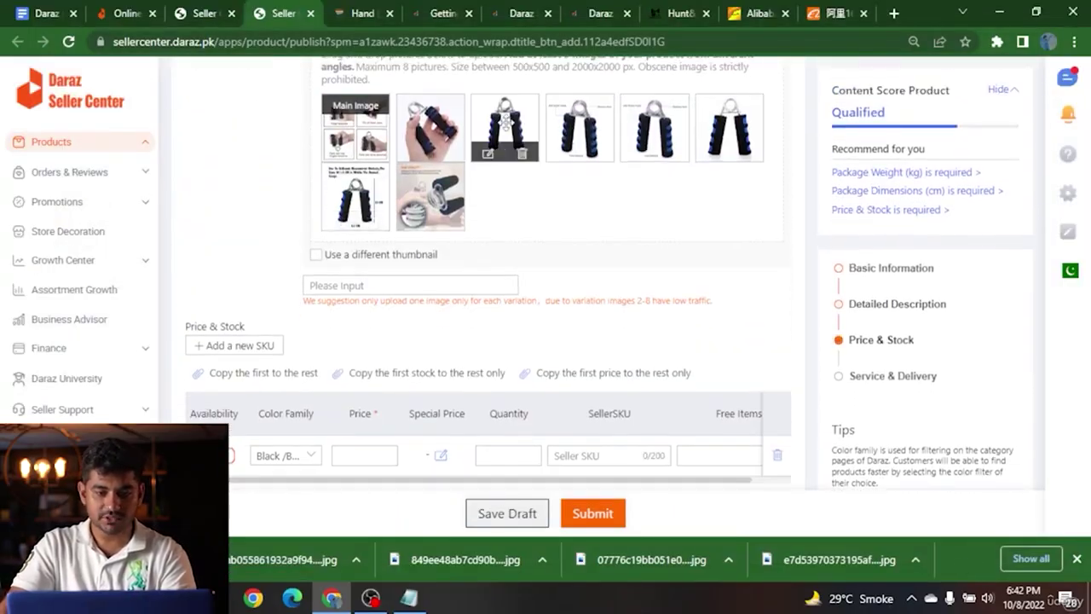
drag(475, 109, 348, 162)
drag(449, 111, 354, 191)
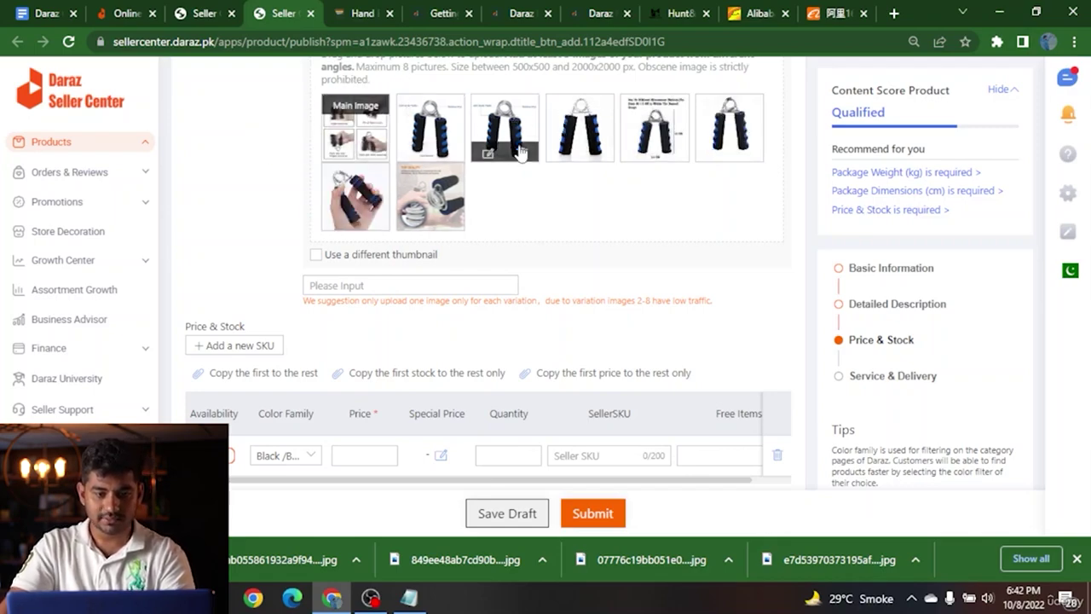
click(521, 154)
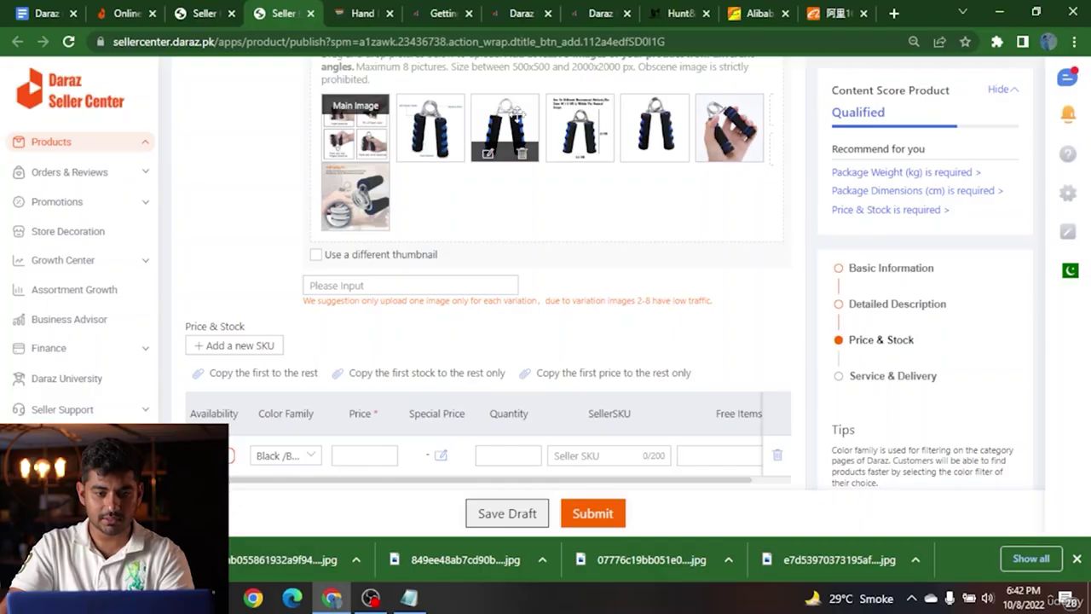
drag(516, 113, 353, 111)
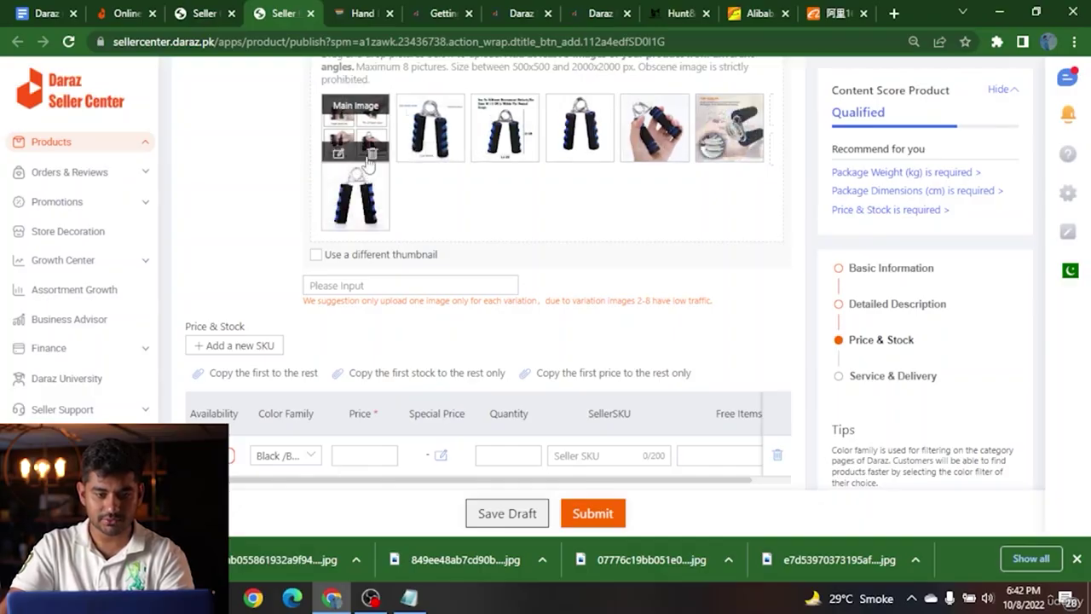
drag(655, 128, 356, 195)
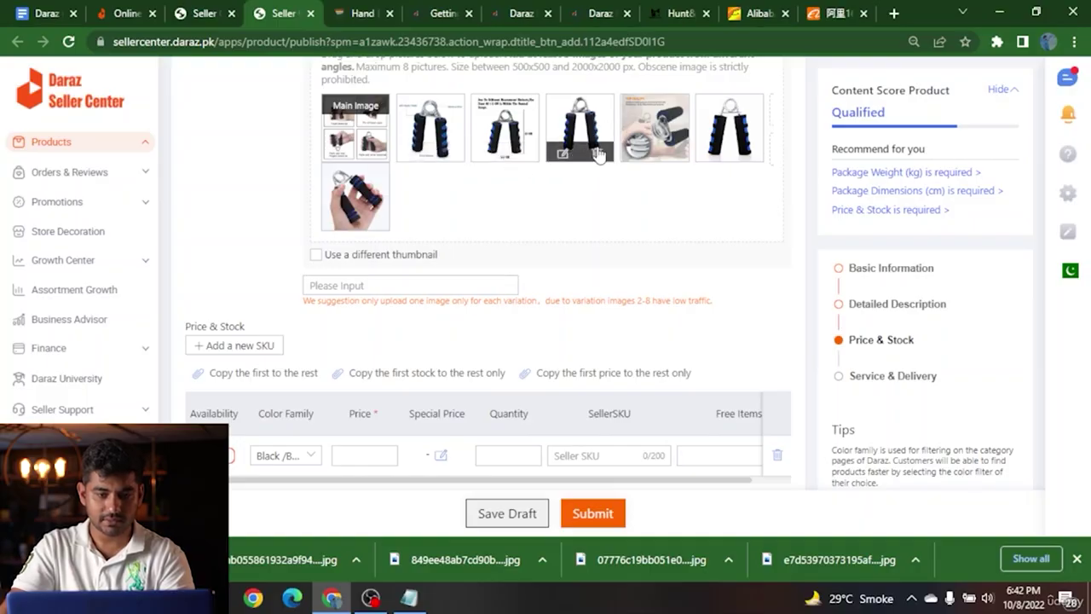
click(597, 155)
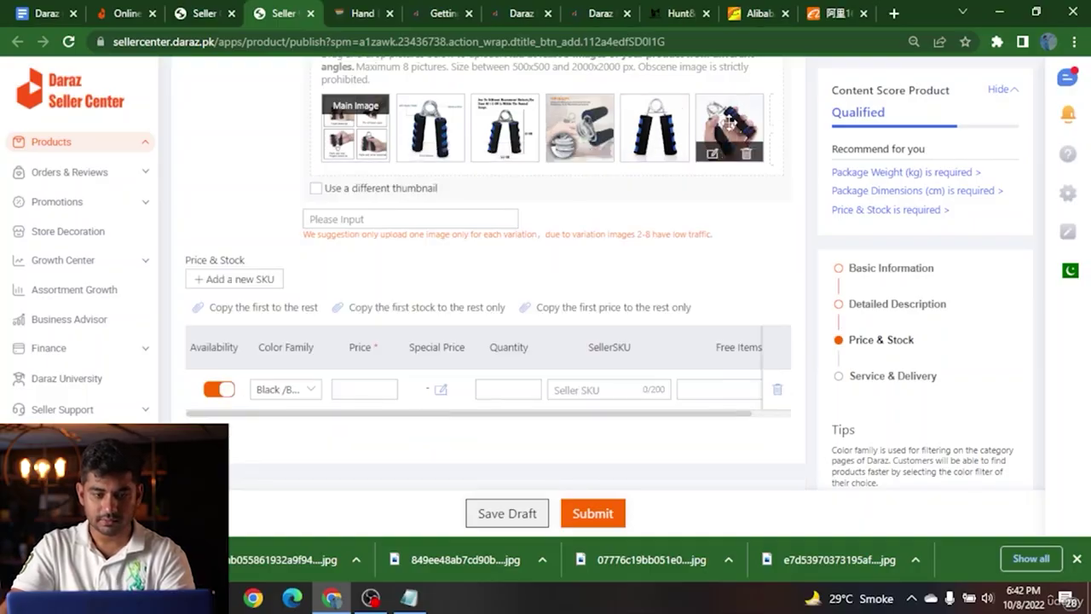
Step: Make the in-hand grip picture the main variant image, followed by two front views, the dimensions picture, the four-panel usage picture and the spring close-up
drag(728, 122, 358, 137)
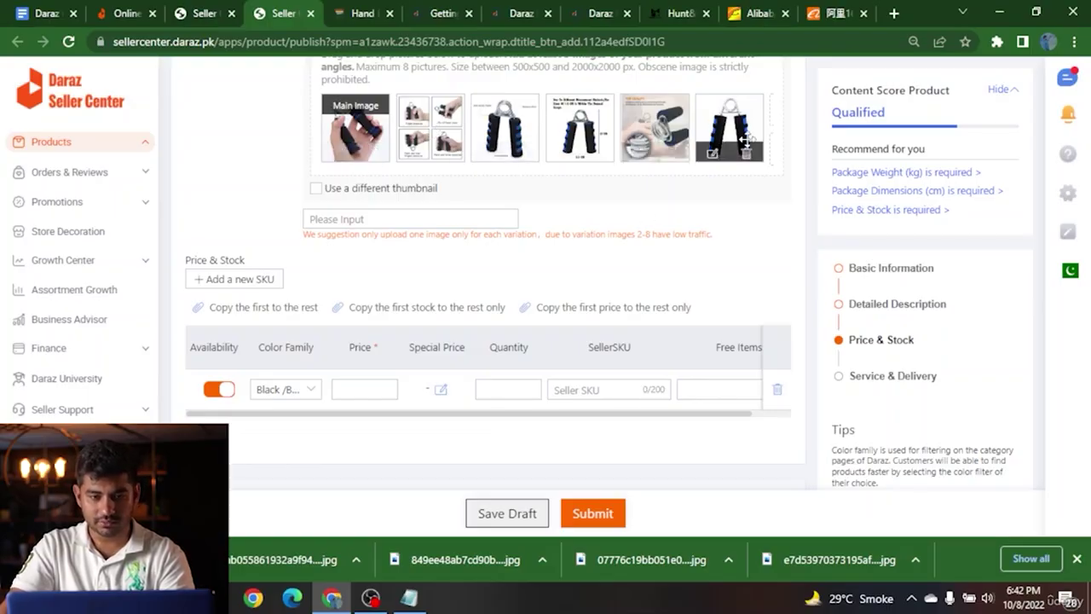
drag(745, 141, 495, 123)
drag(645, 126, 575, 124)
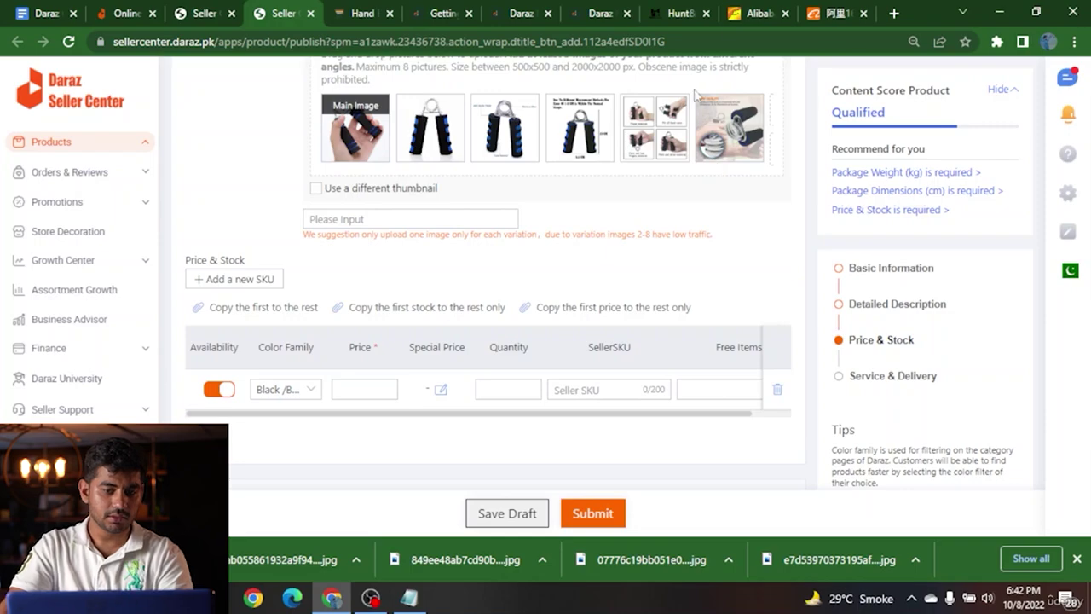
Step: Set the Black /Blue SKU's price to 299 and enter a special price of 285 with promotion dates 2022-10-08 to 2022-11-30
scroll(264, 200, down, 2)
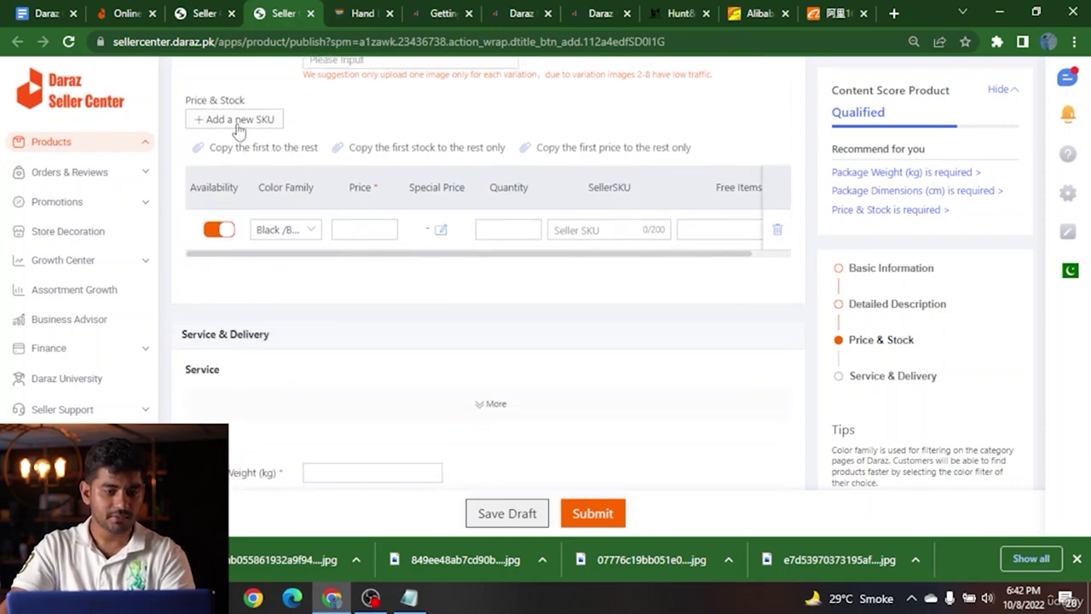
click(351, 232)
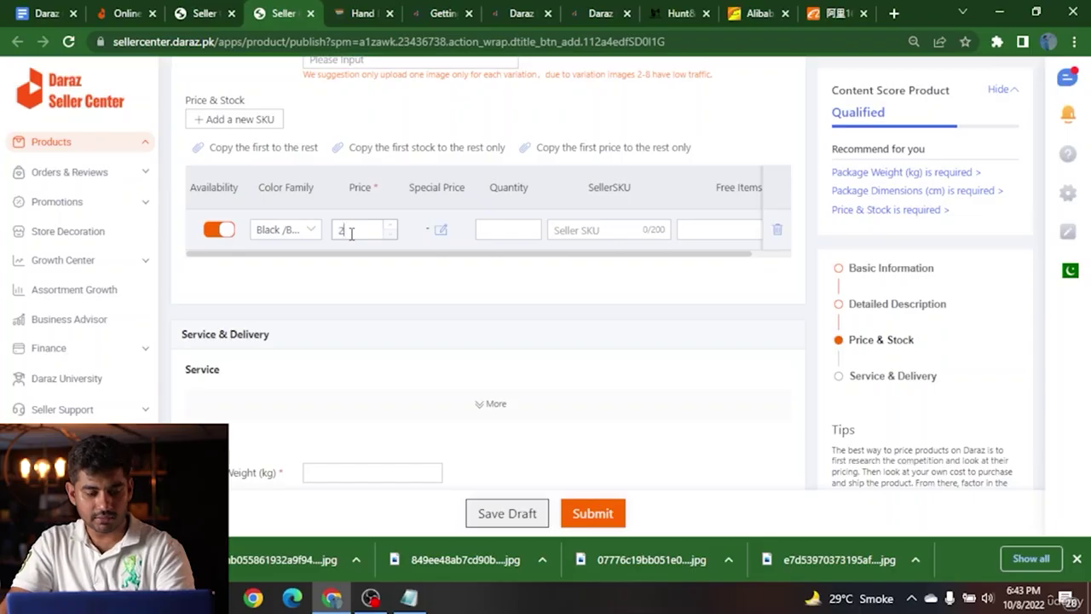
click(440, 229)
scroll(324, 158, up, 1)
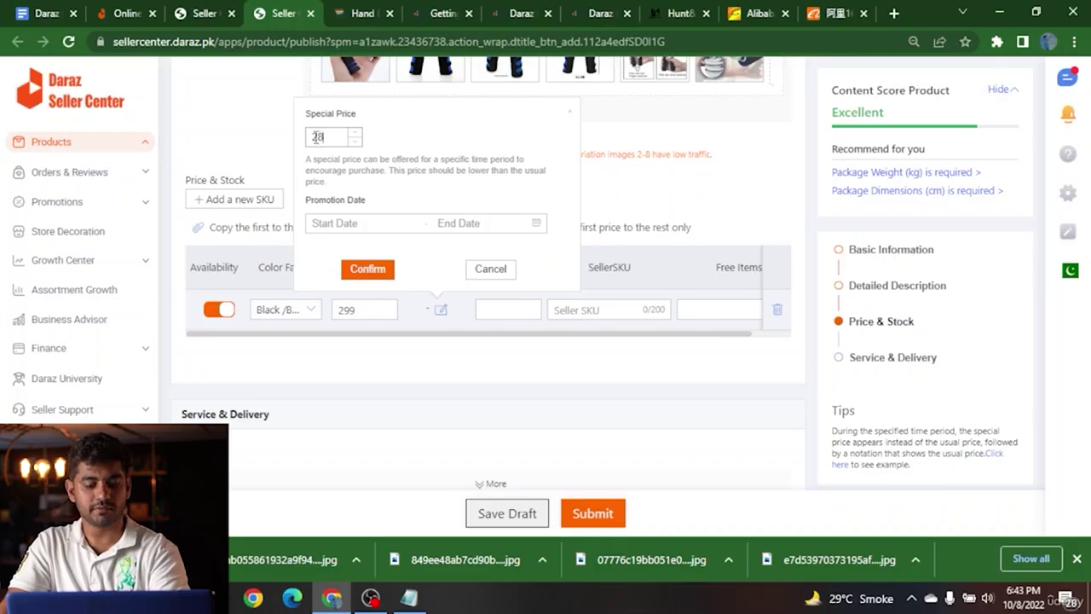
click(317, 224)
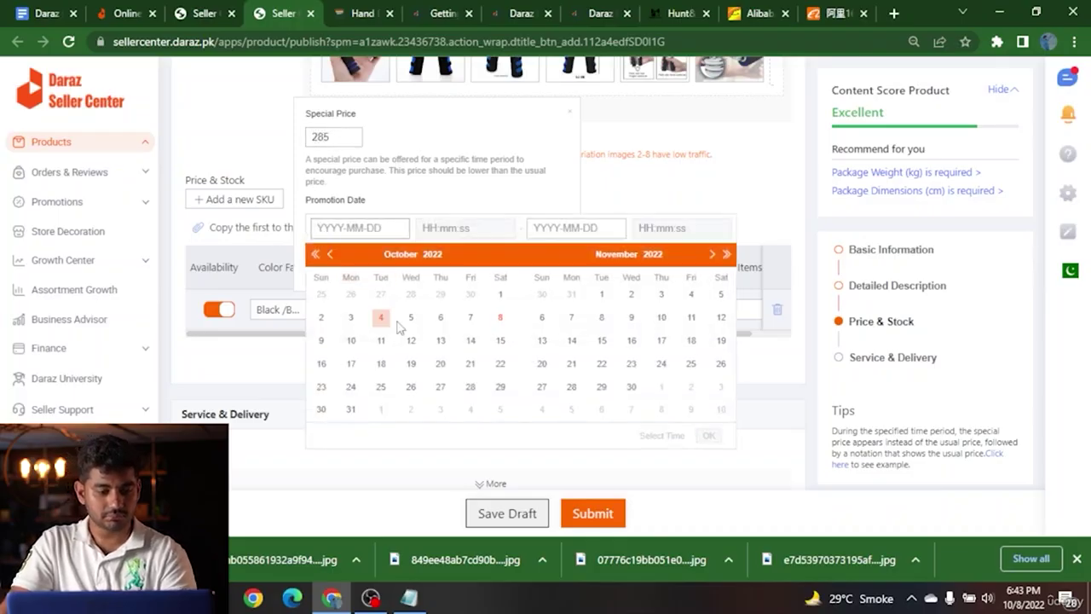
click(501, 318)
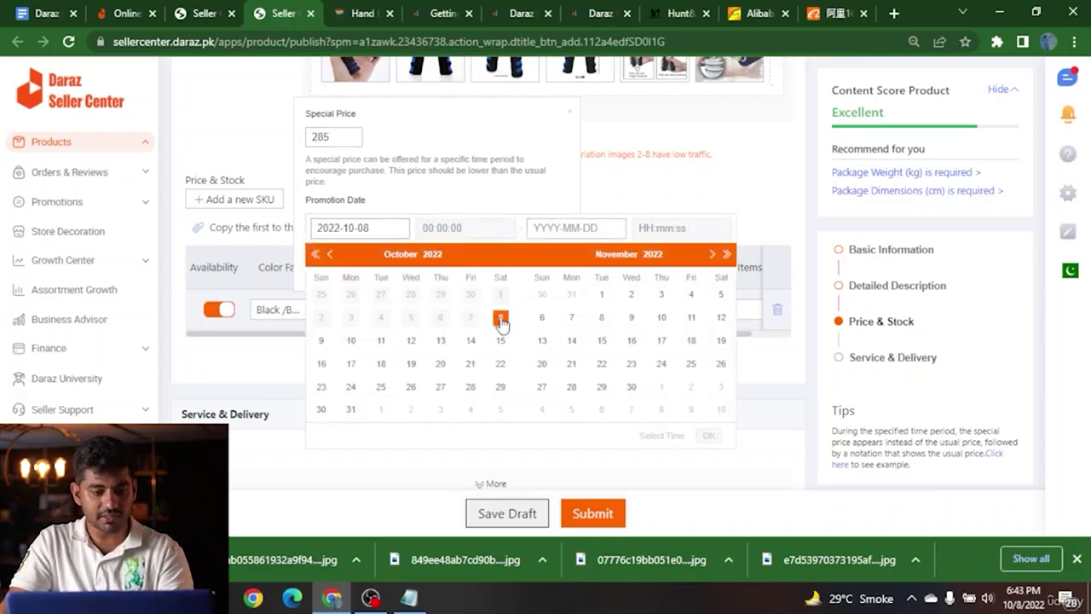
click(632, 388)
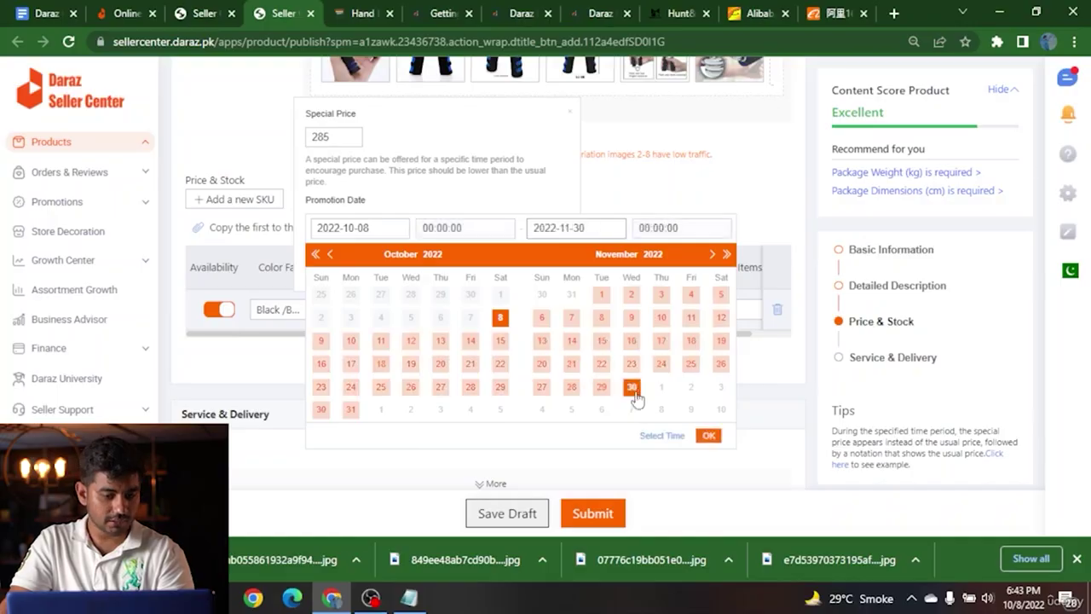
click(708, 435)
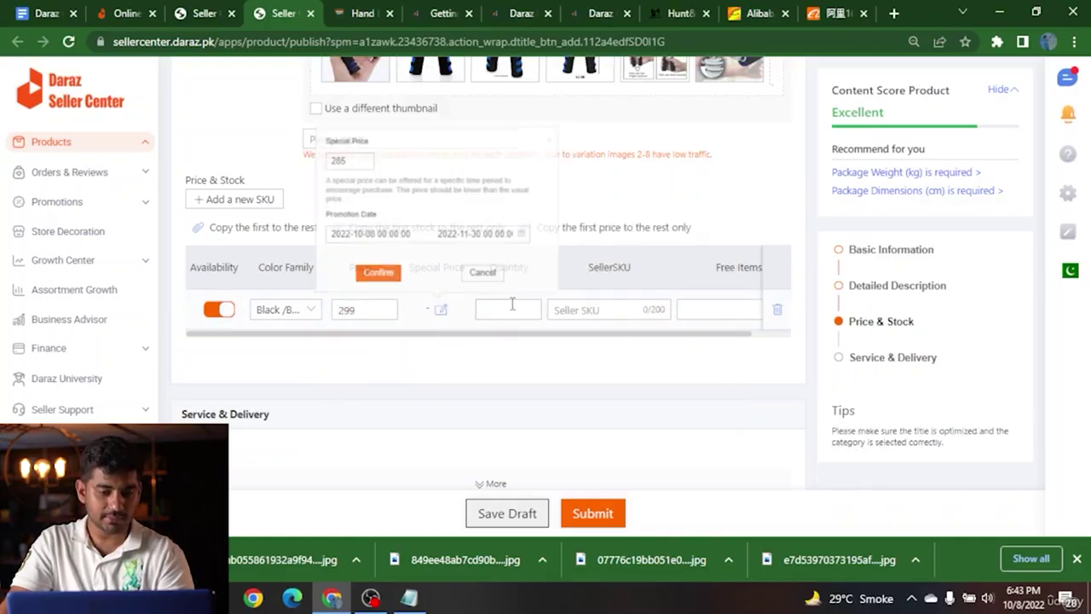
Step: Set the Black /Blue SKU's quantity to 100 and its seller SKU to "handgripper"
click(498, 310)
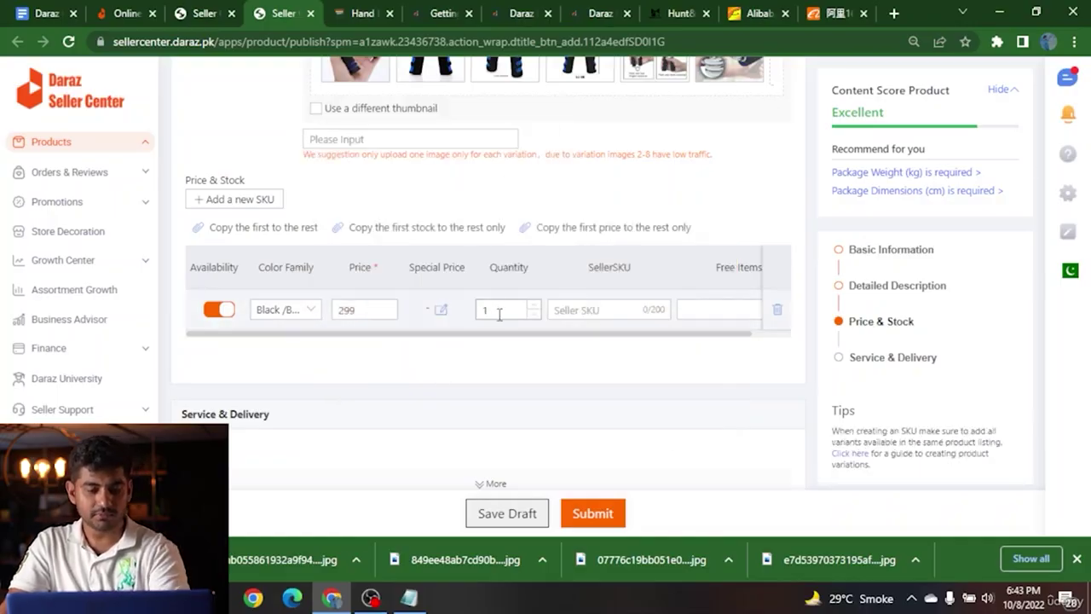
text(00)
click(562, 309)
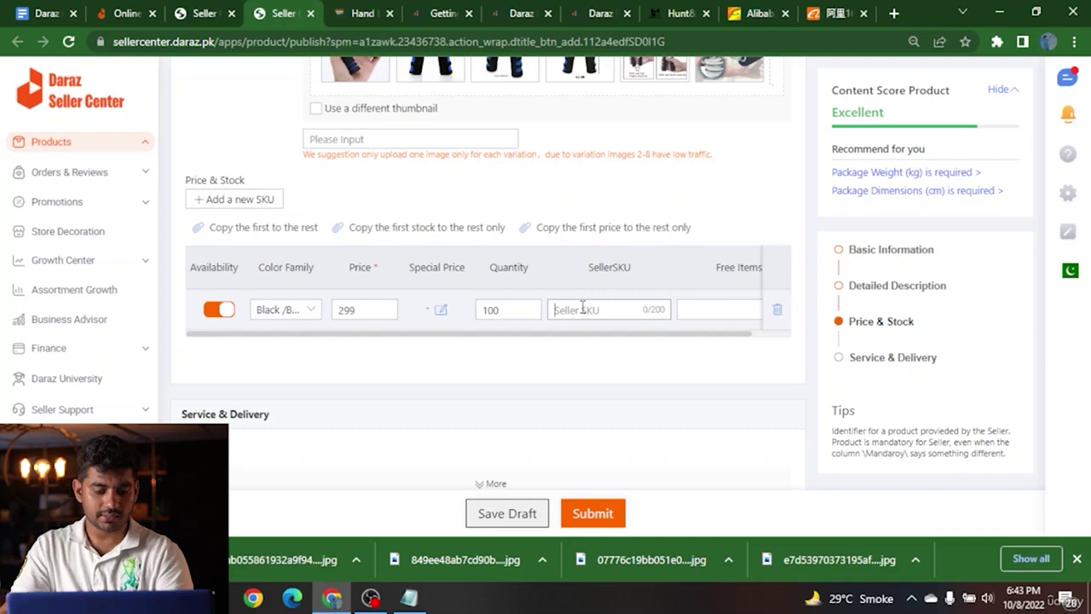
text(handgripper)
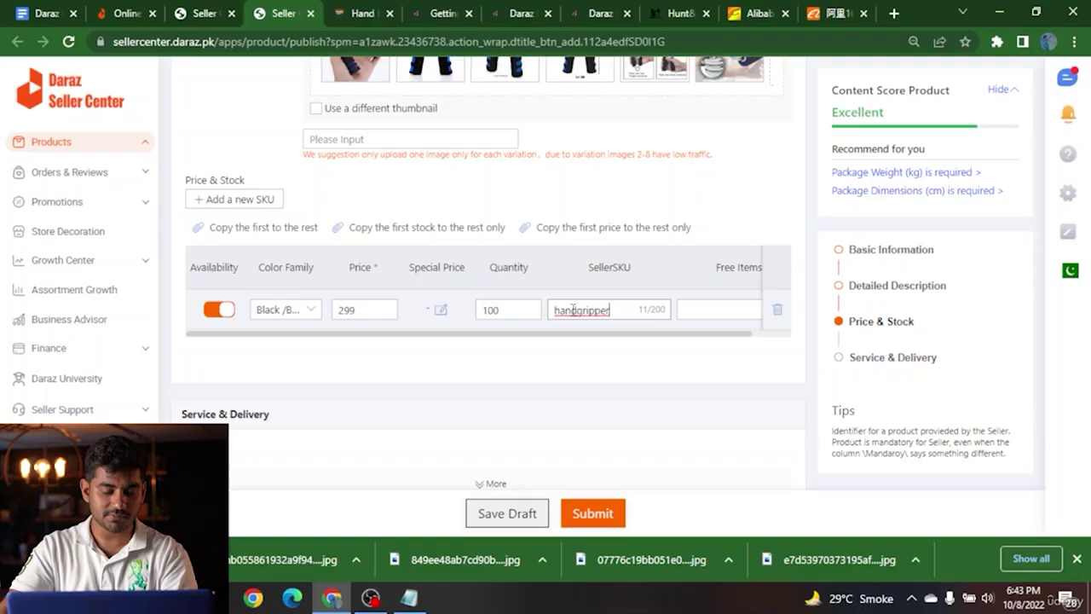
click(579, 337)
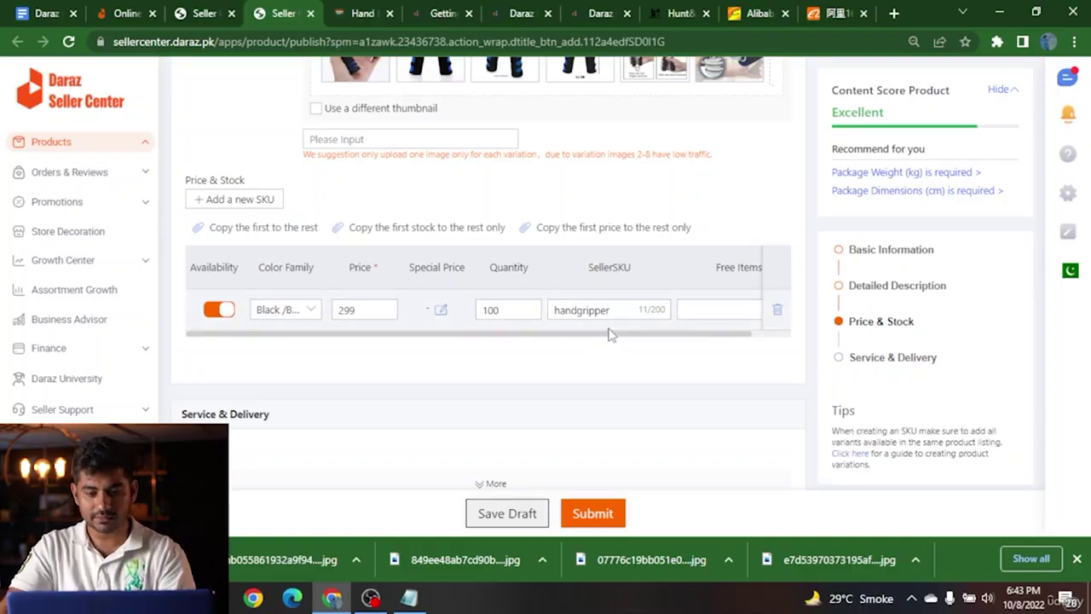
Step: Expand the listing's Service options and set the warranty type to No Warranty
drag(745, 334, 810, 334)
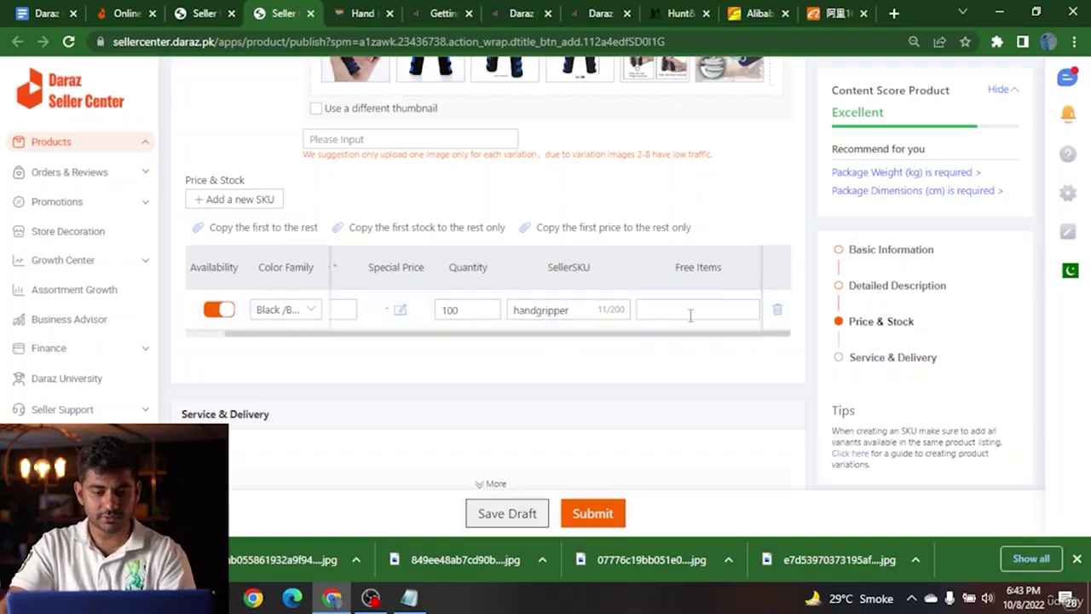
scroll(690, 320, down, 2)
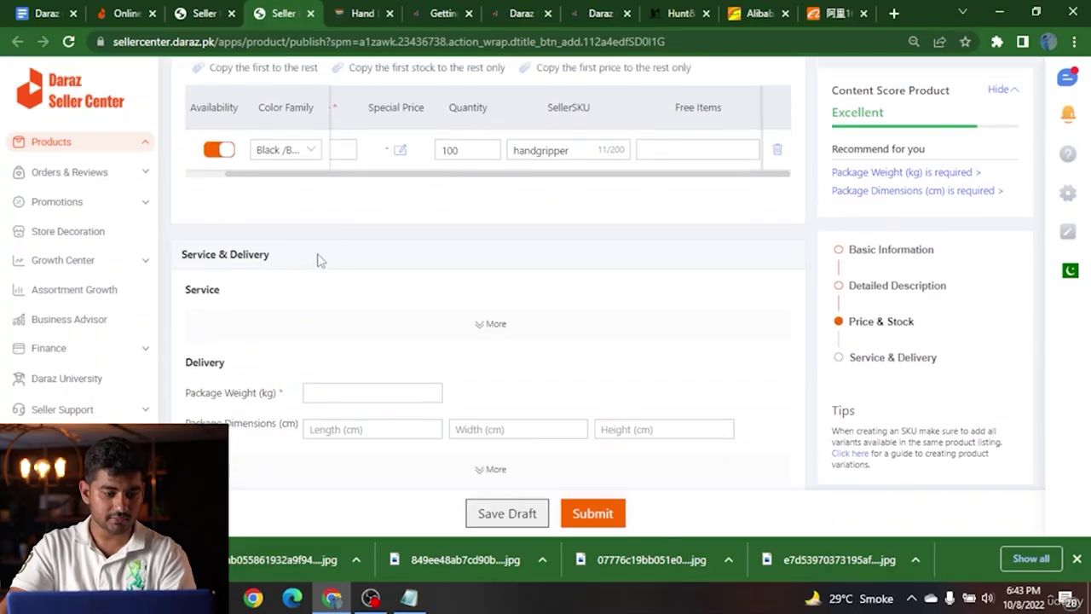
scroll(216, 260, down, 1)
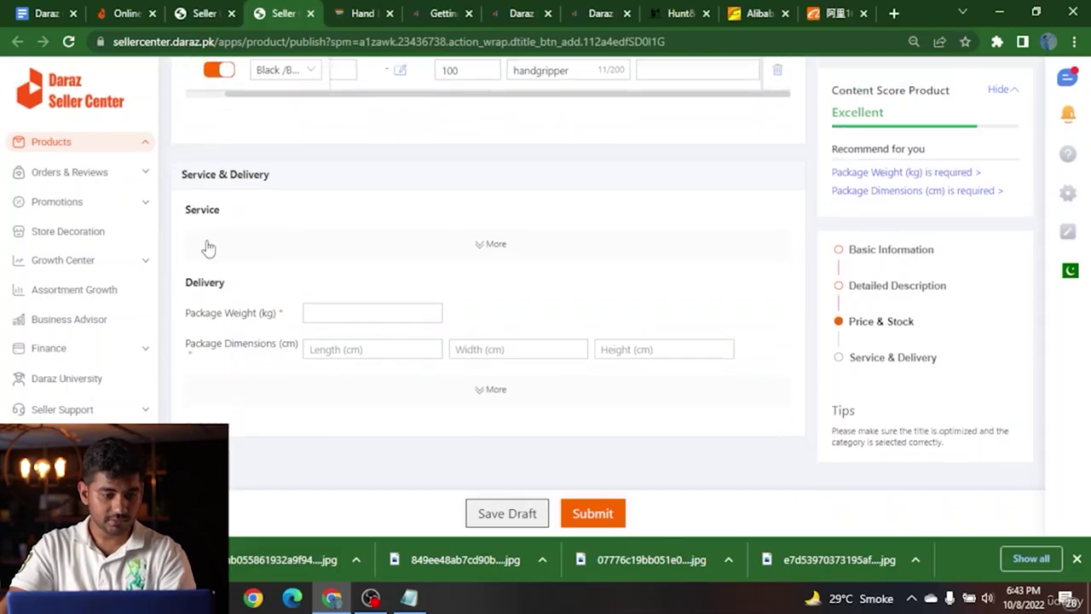
click(494, 254)
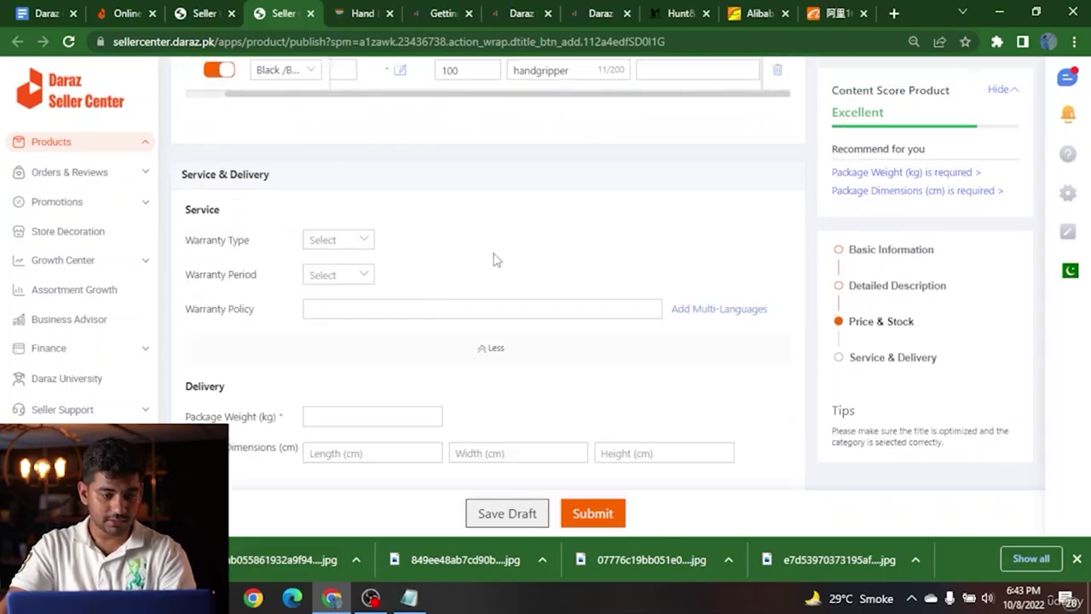
click(350, 239)
click(345, 266)
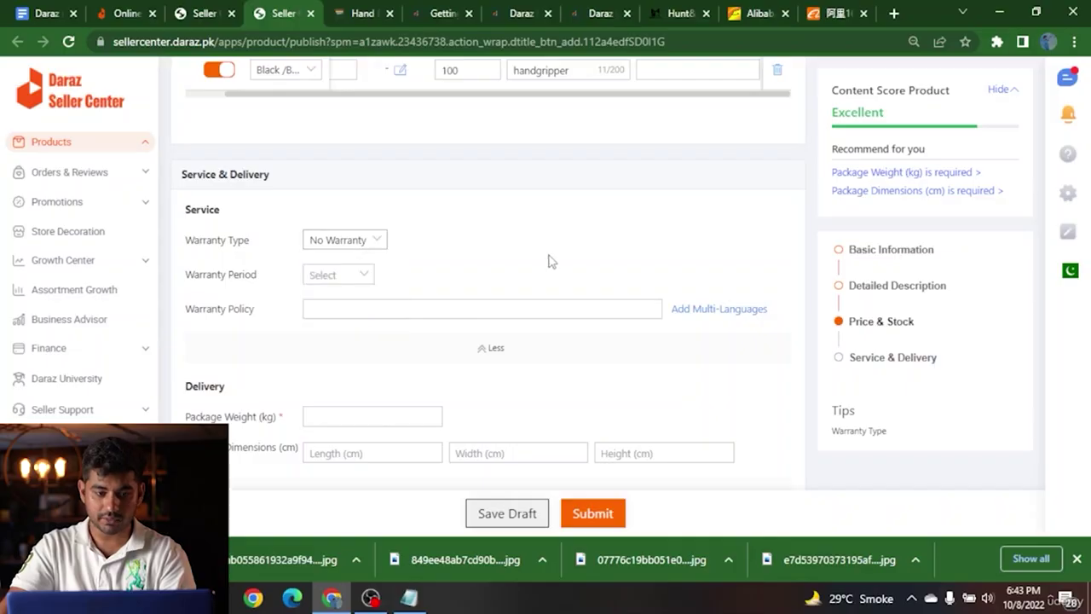
Step: Set the package weight to 0.1 kg and the package dimensions to 10 × 10 × 2 cm
scroll(379, 268, down, 2)
click(336, 261)
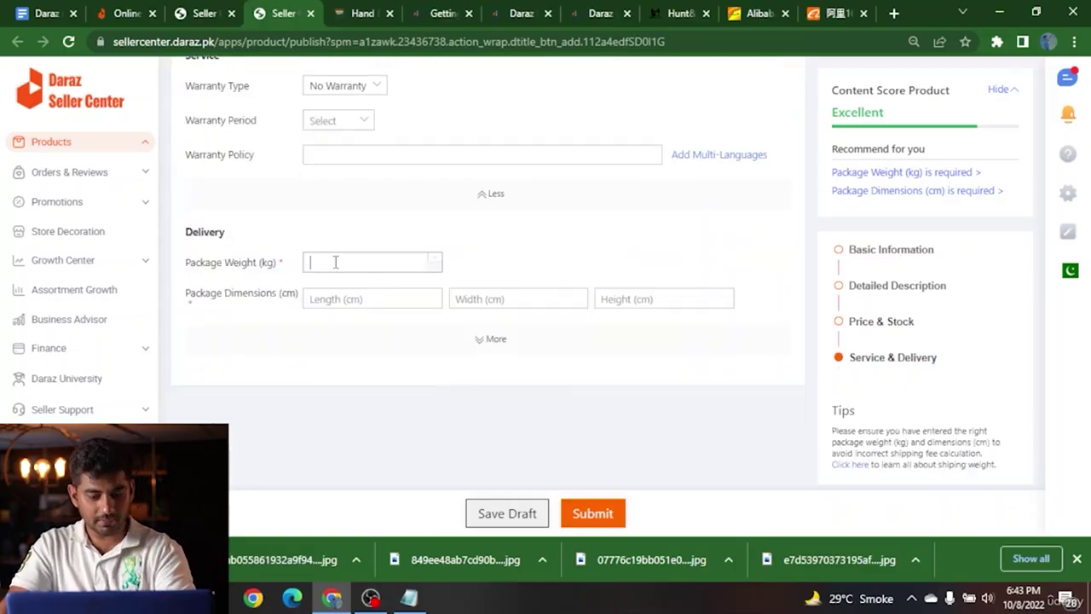
text(0.1)
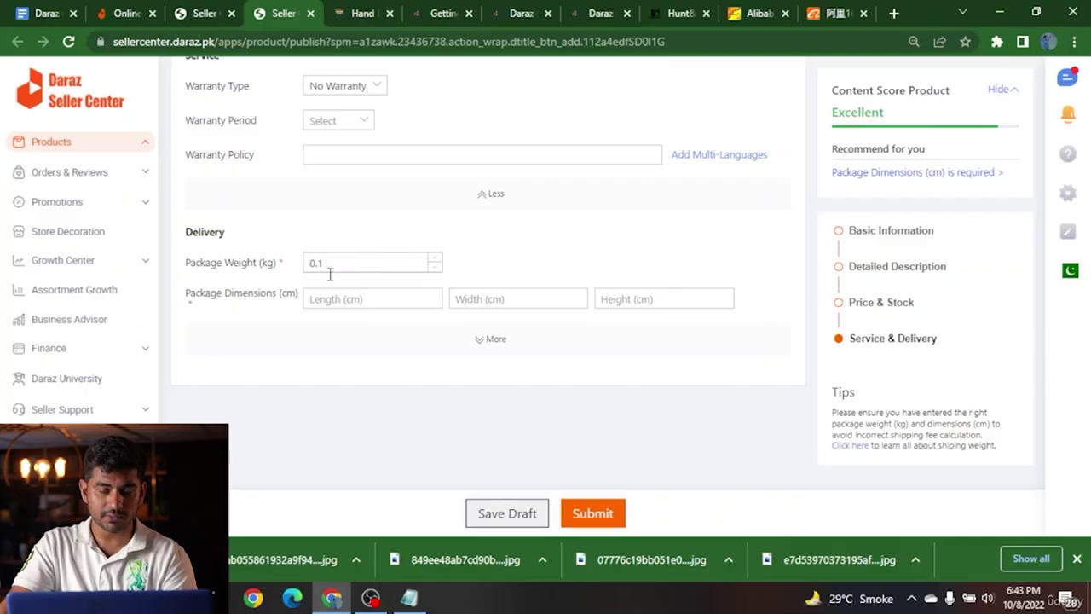
click(362, 302)
text(10)
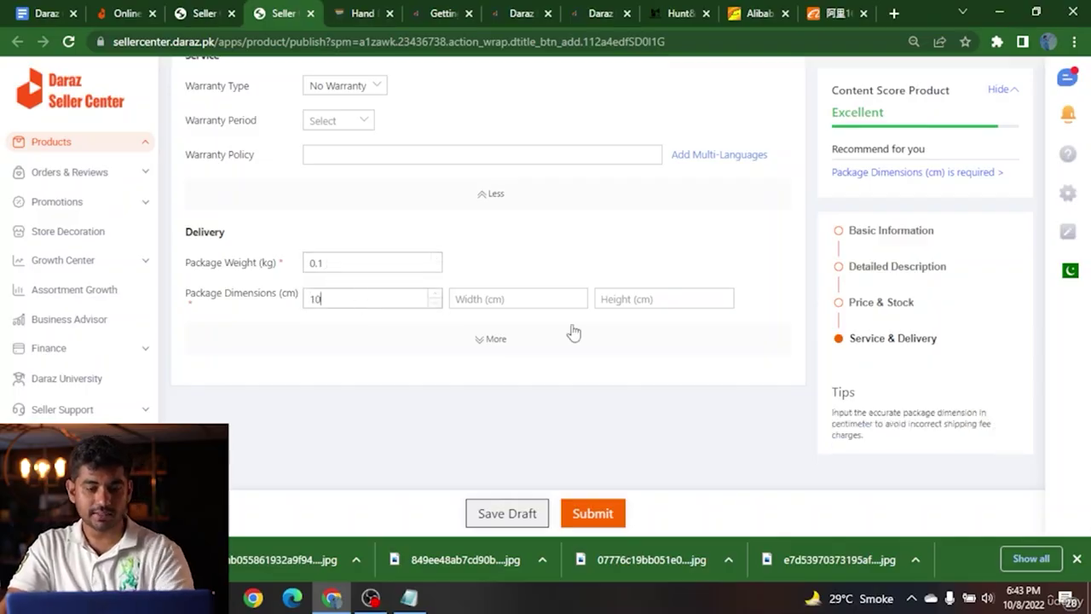
click(523, 303)
text(10)
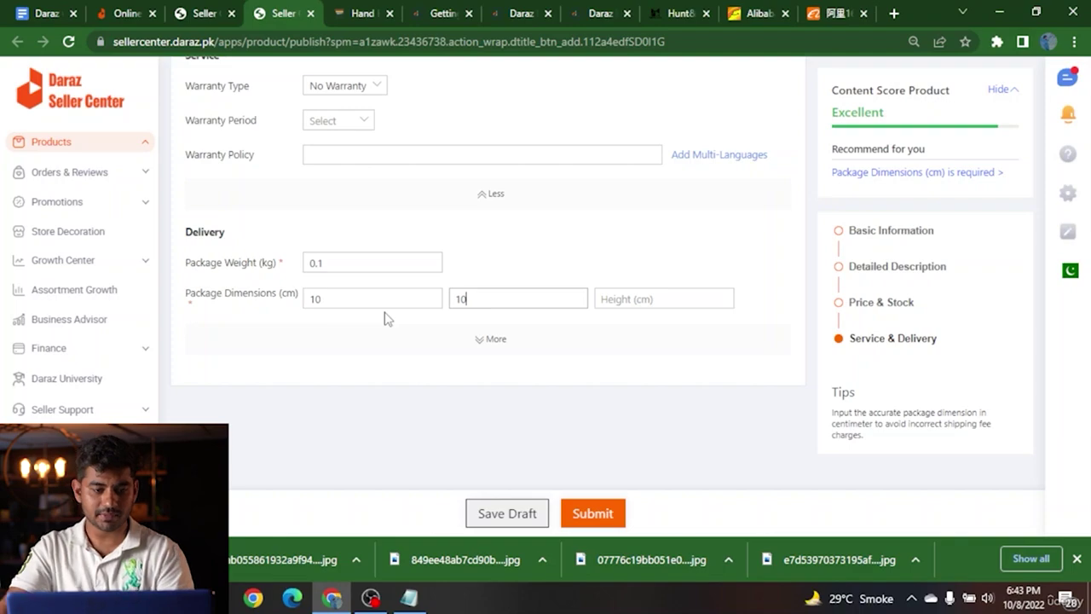
click(635, 298)
text(2)
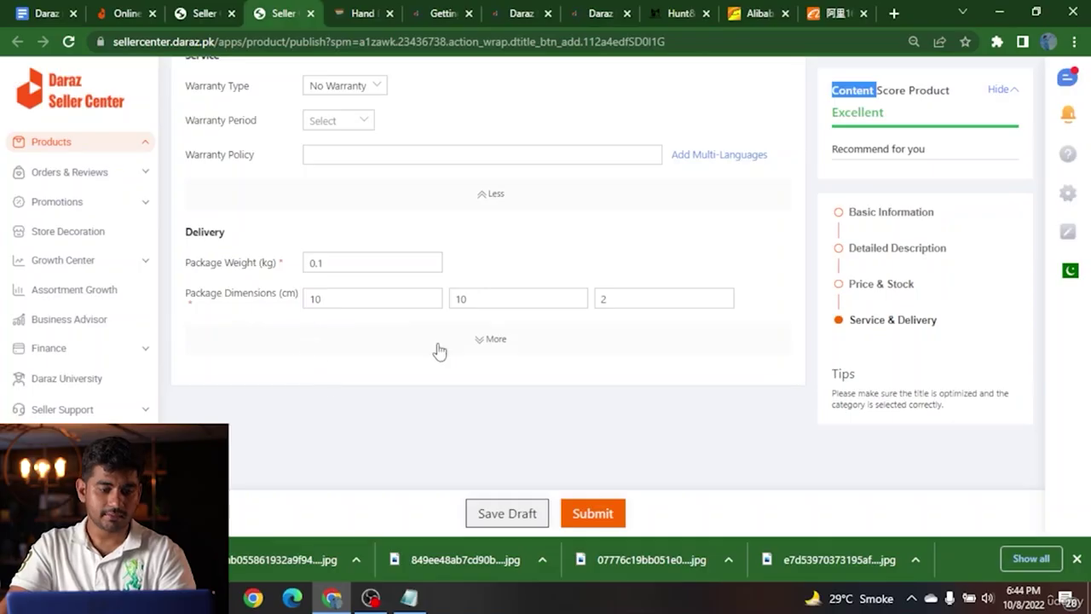
click(475, 334)
click(268, 364)
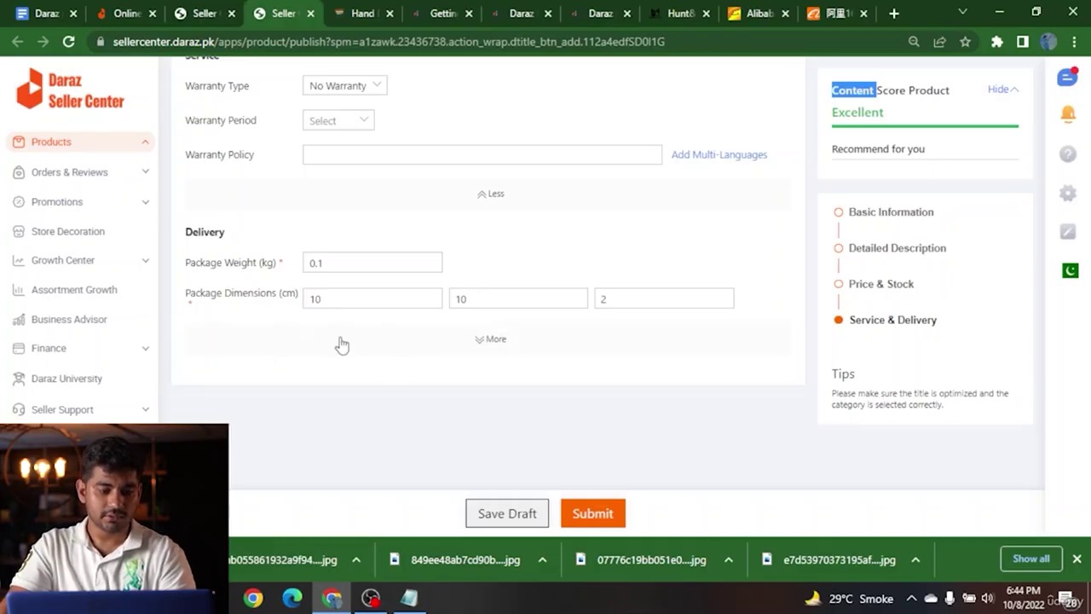
Step: Review the completed listing from Basic Information through Price & Stock to Service & Delivery
click(596, 518)
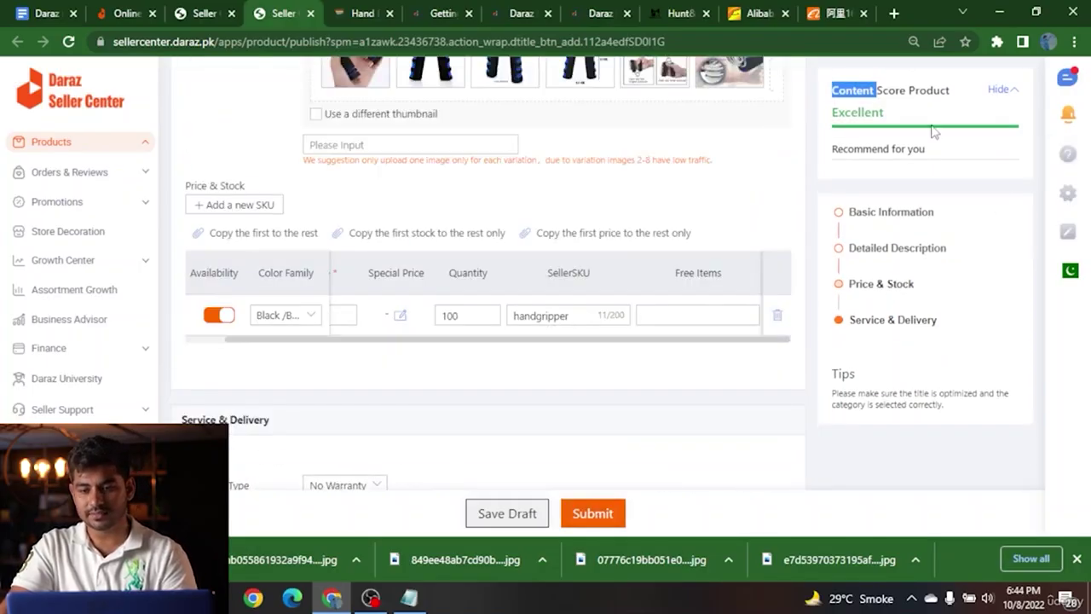
scroll(997, 316, up, 10)
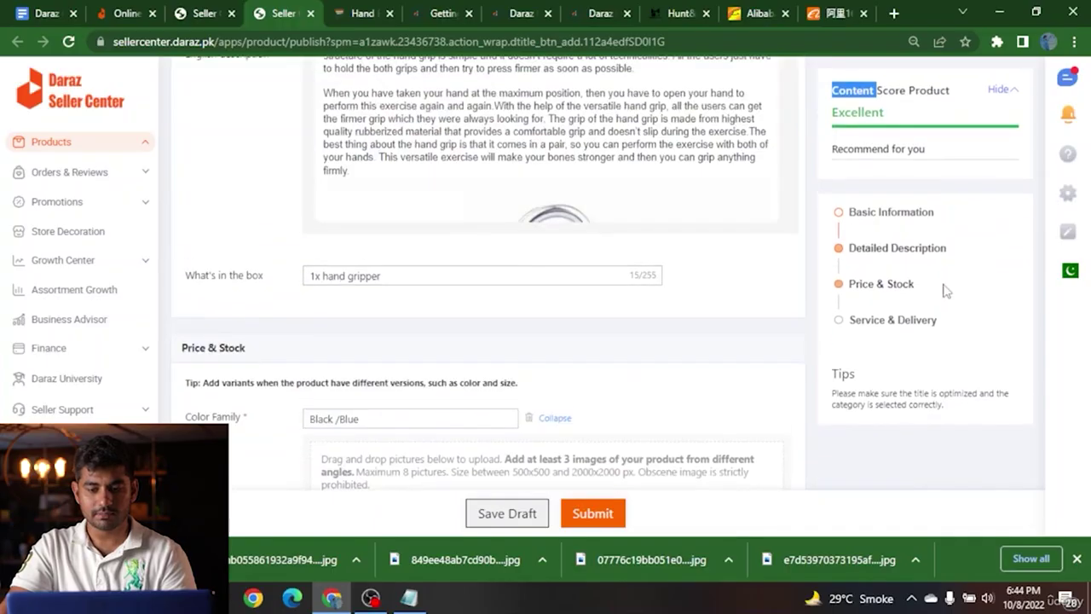
scroll(342, 225, up, 15)
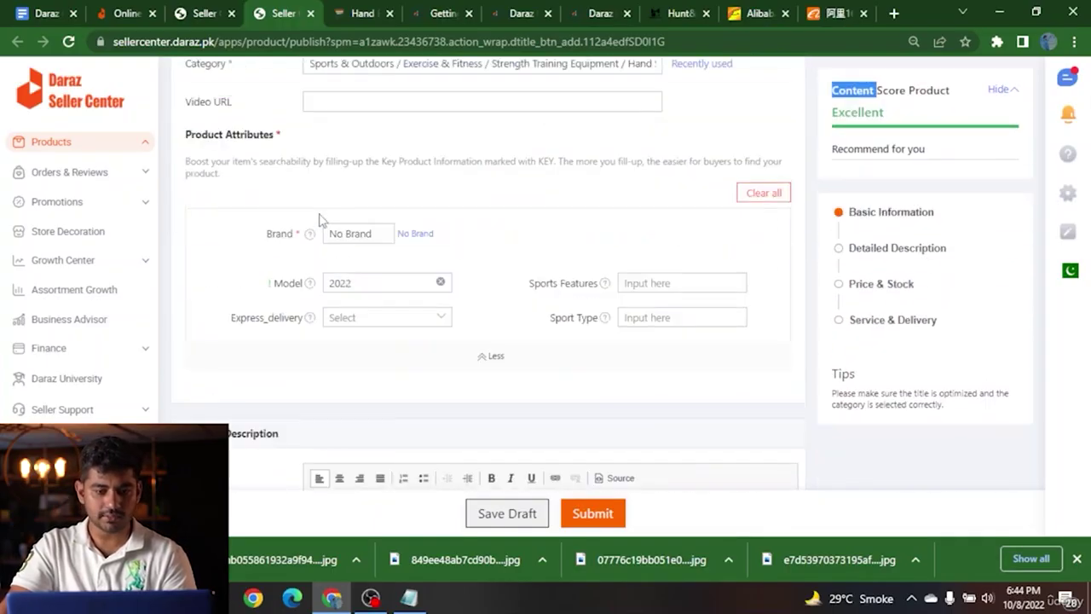
scroll(373, 239, down, 2)
scroll(375, 235, down, 15)
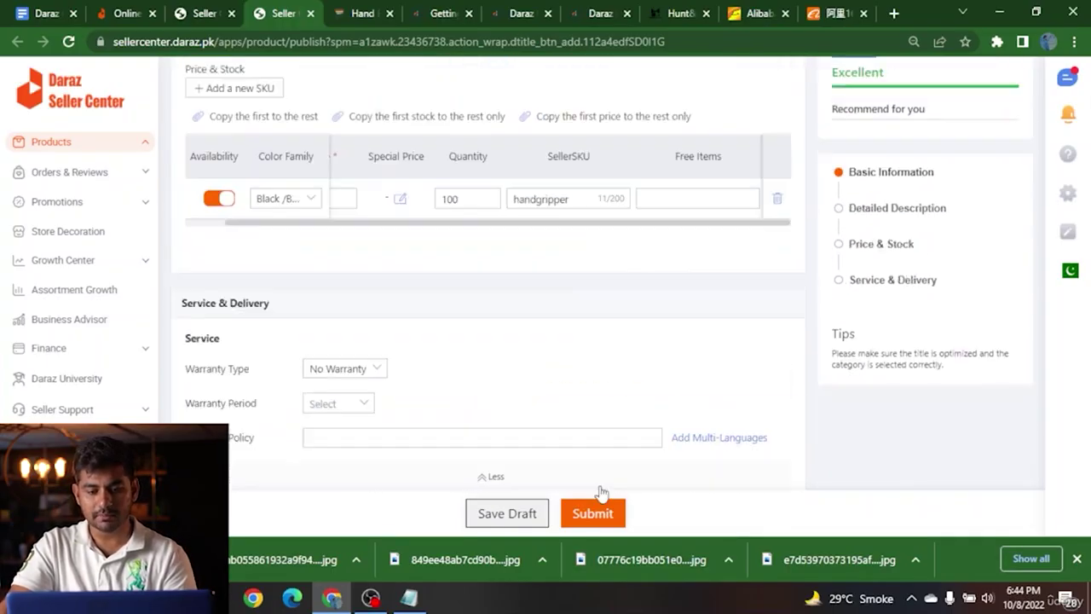
scroll(467, 404, up, 5)
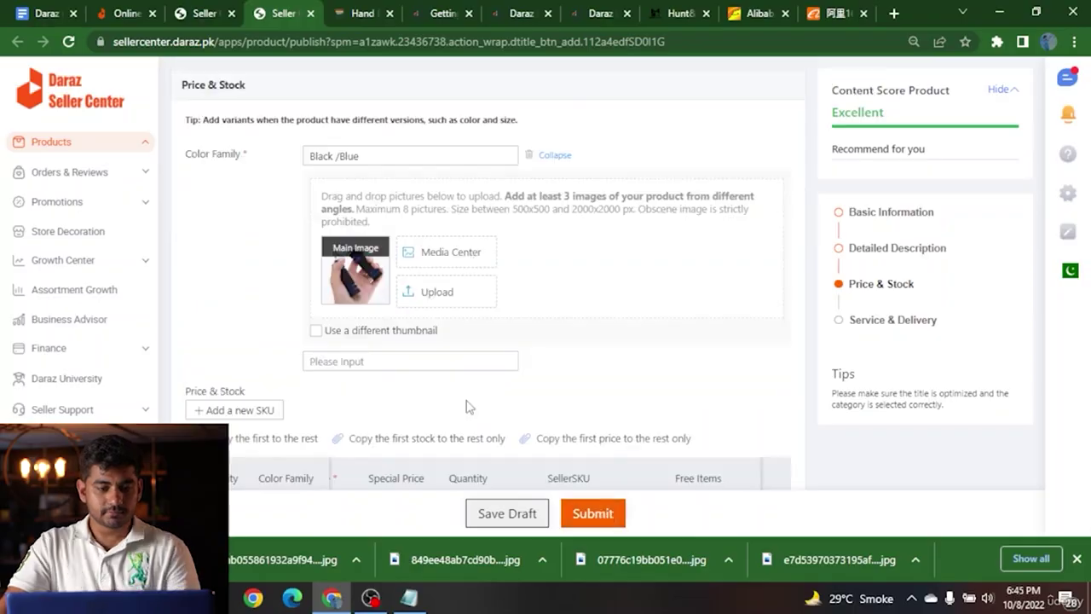
scroll(591, 514, down, 4)
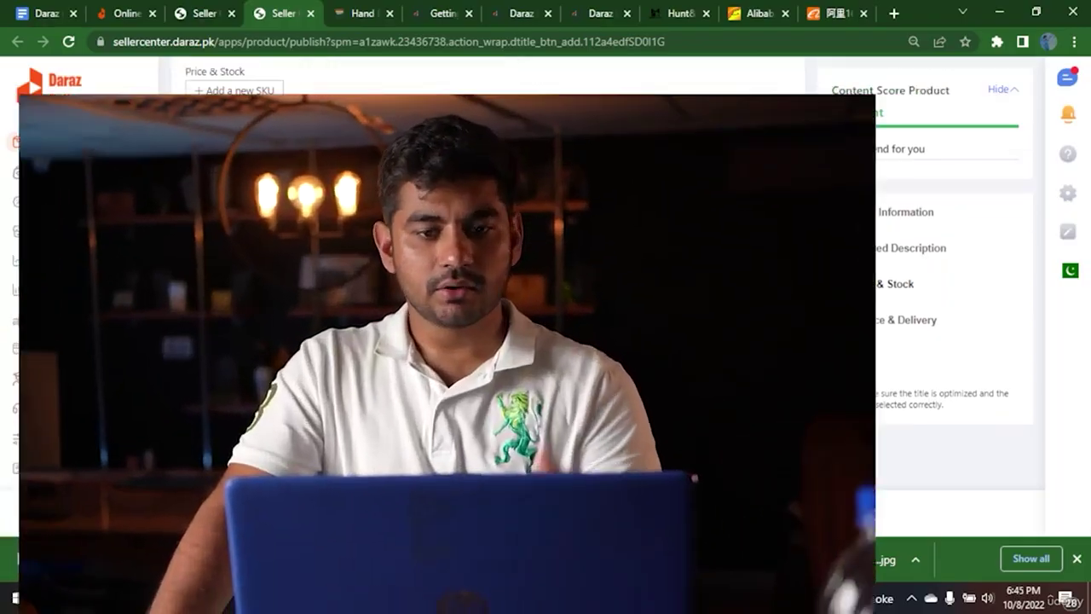
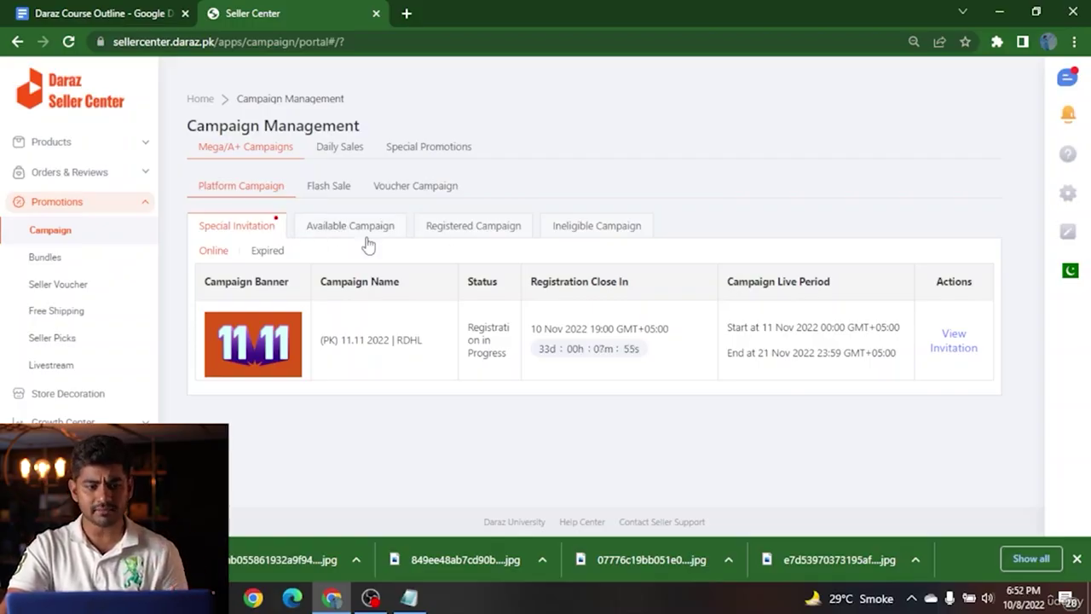
Step: Open the available 11.11 - Marketplace (Top Sellers) campaign and examine its description and product rating criteria
click(352, 235)
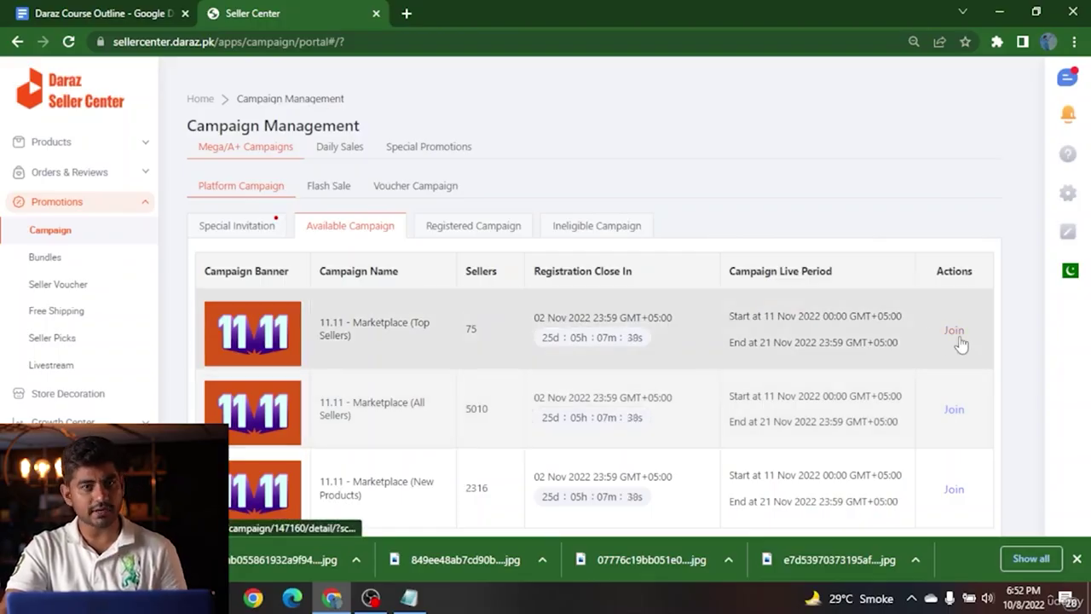
click(957, 336)
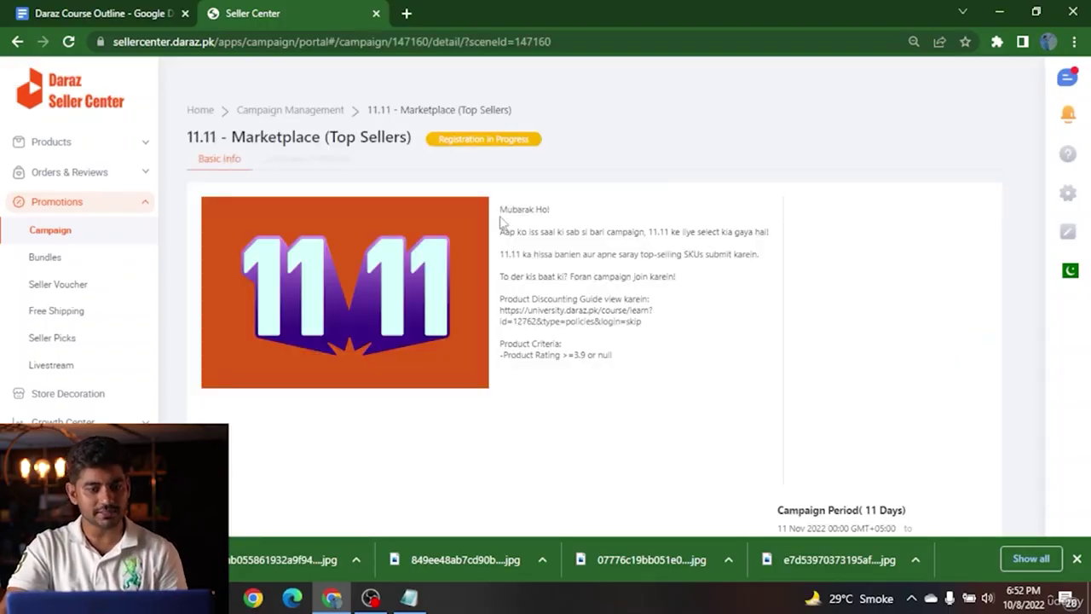
drag(501, 225, 675, 310)
click(677, 312)
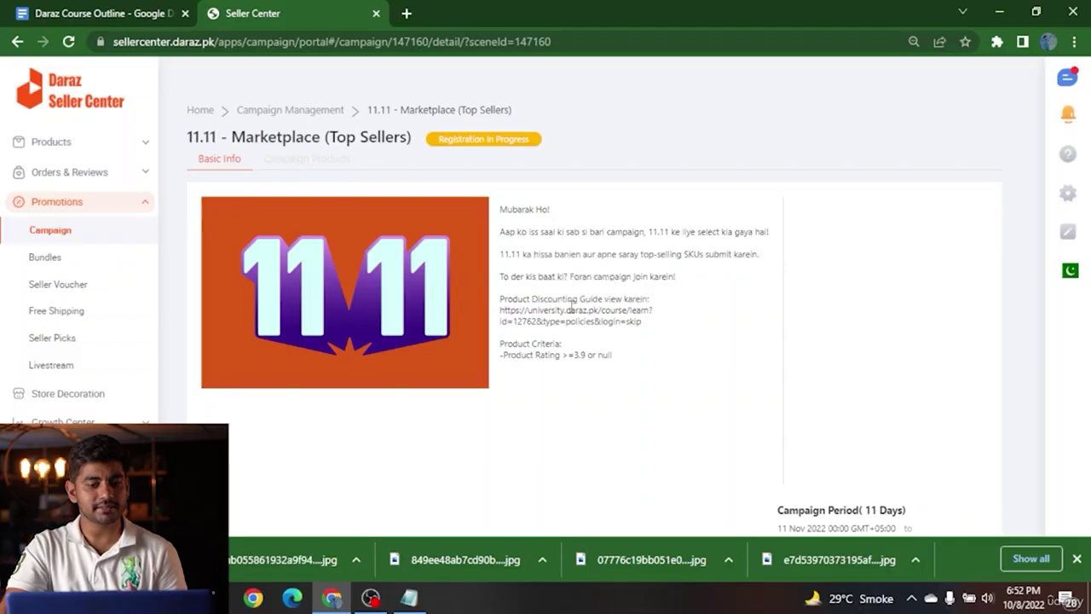
drag(624, 362, 603, 362)
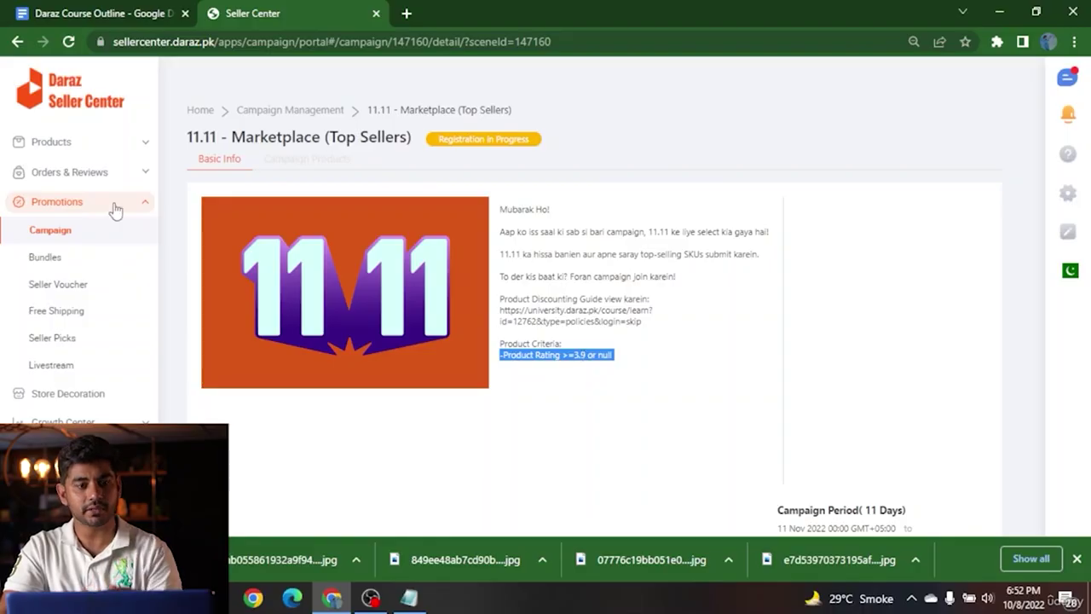
Step: Show the available Flash Sale campaigns and open the Daraz.pk storefront in a new browser tab
click(290, 110)
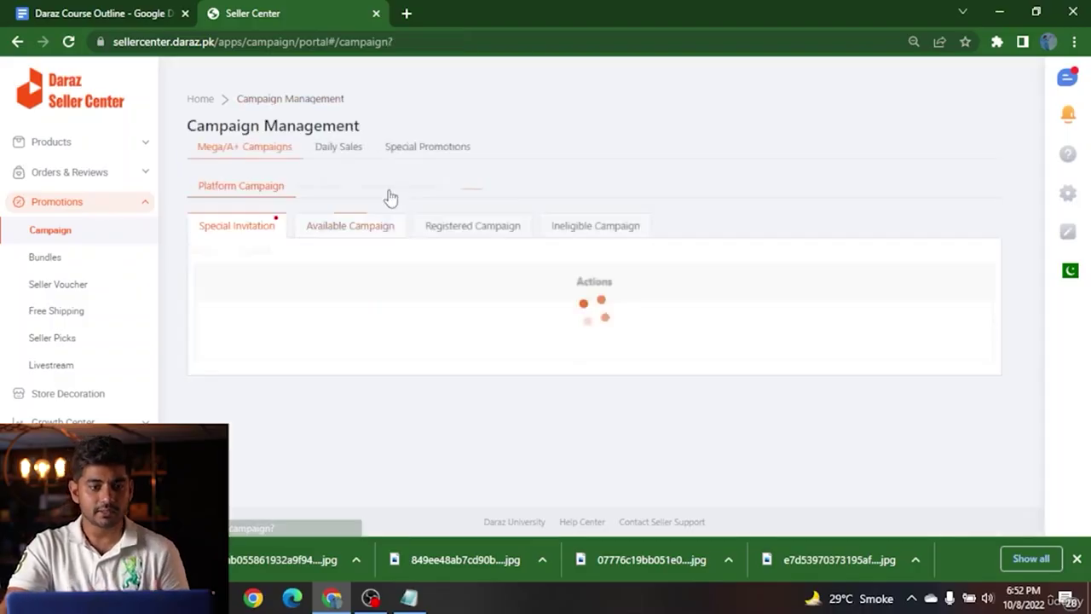
click(319, 186)
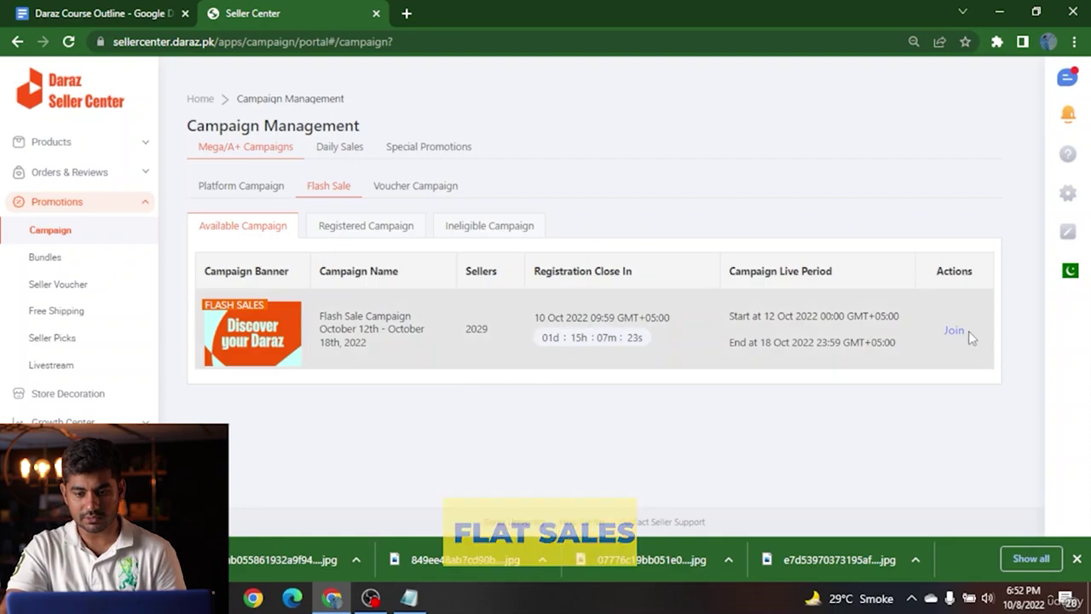
click(406, 10)
text(daraz)
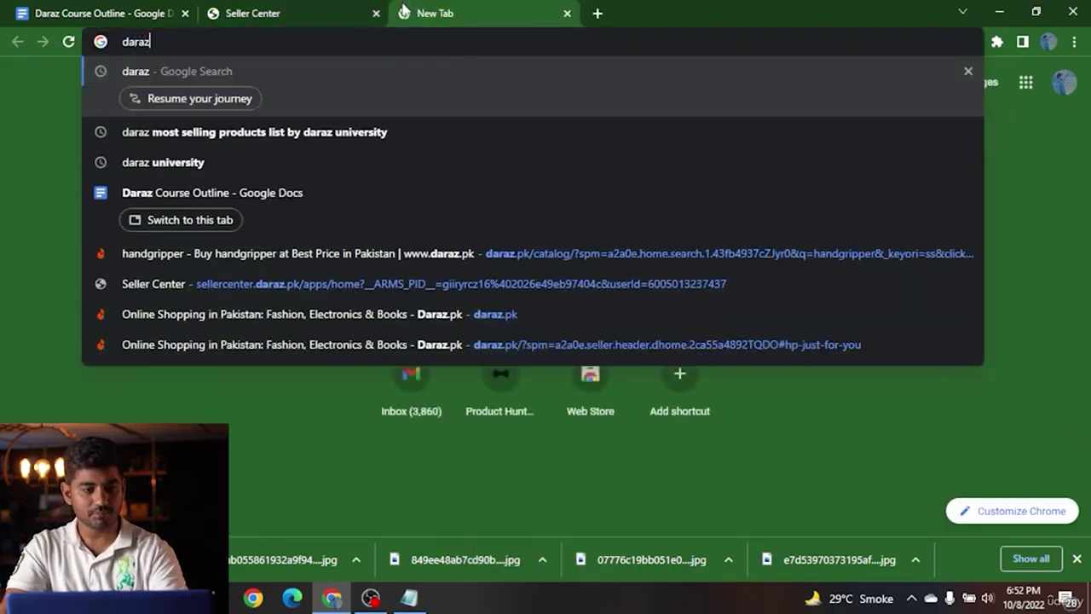
key(Return)
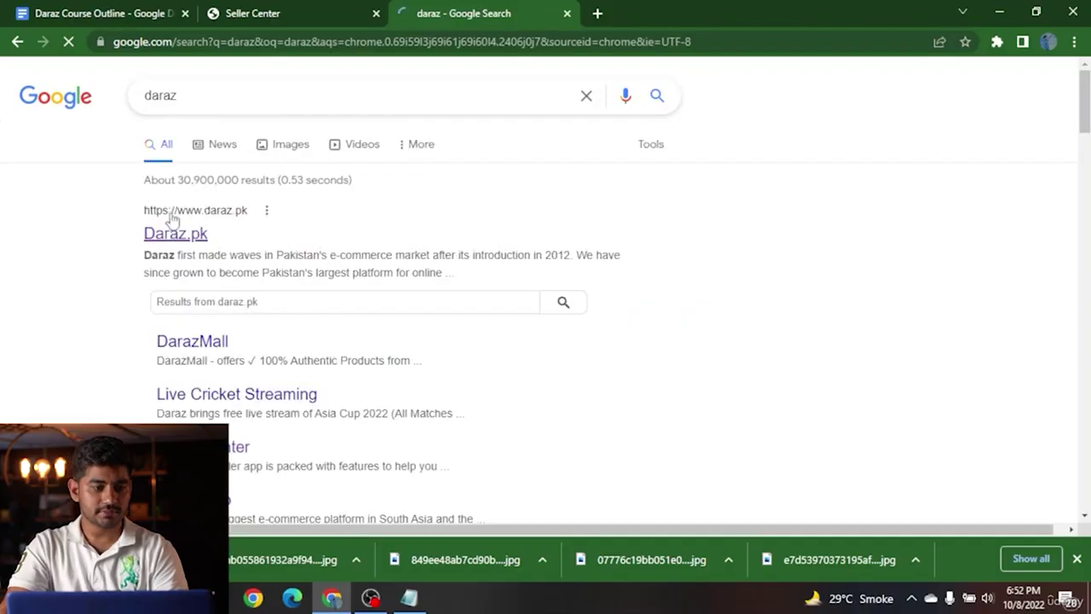
click(162, 231)
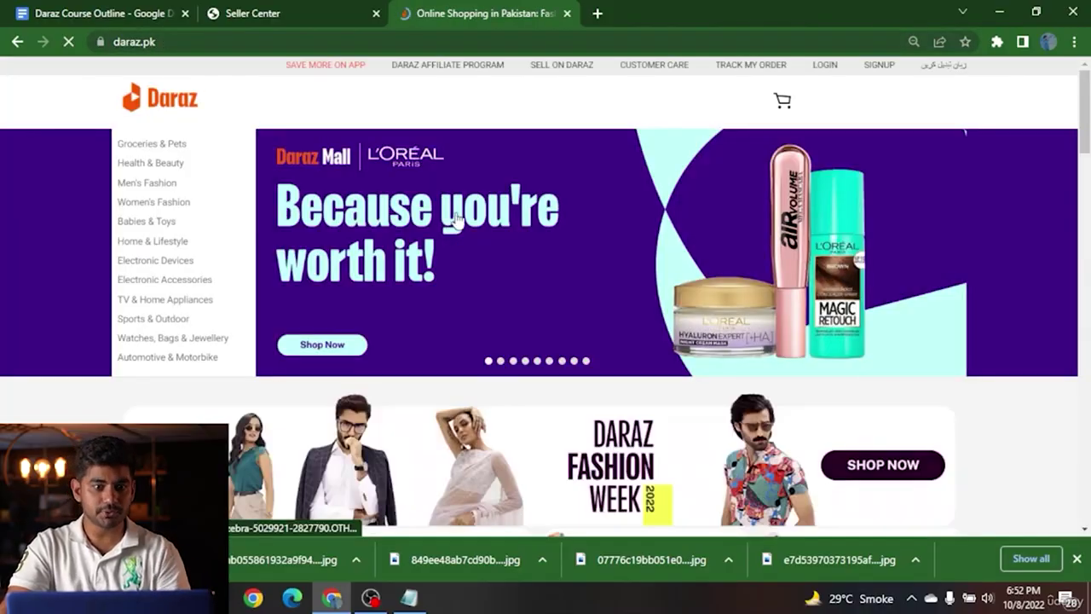
Step: Decline the Daz friend prompt, open the storefront's full Flash Sale page and look through the products on sale
scroll(441, 304, down, 5)
scroll(441, 304, down, 10)
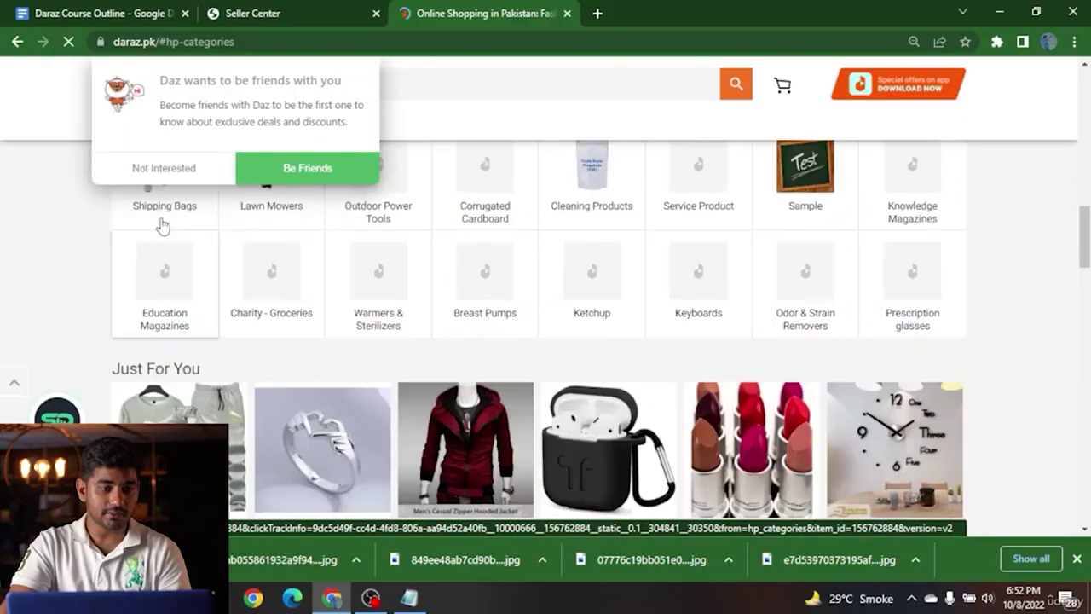
click(157, 169)
scroll(418, 307, up, 10)
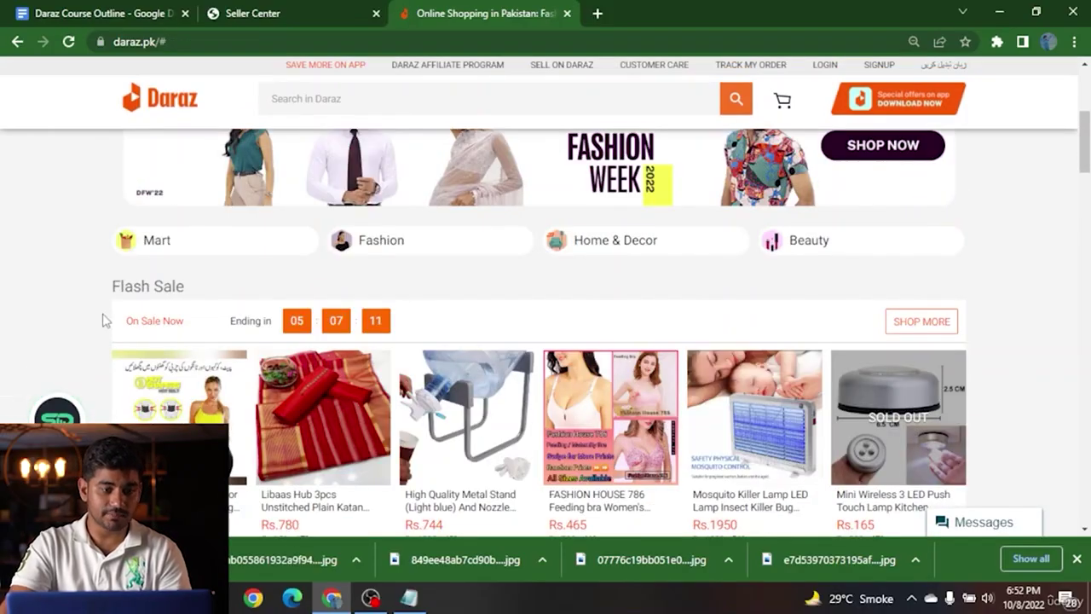
click(937, 327)
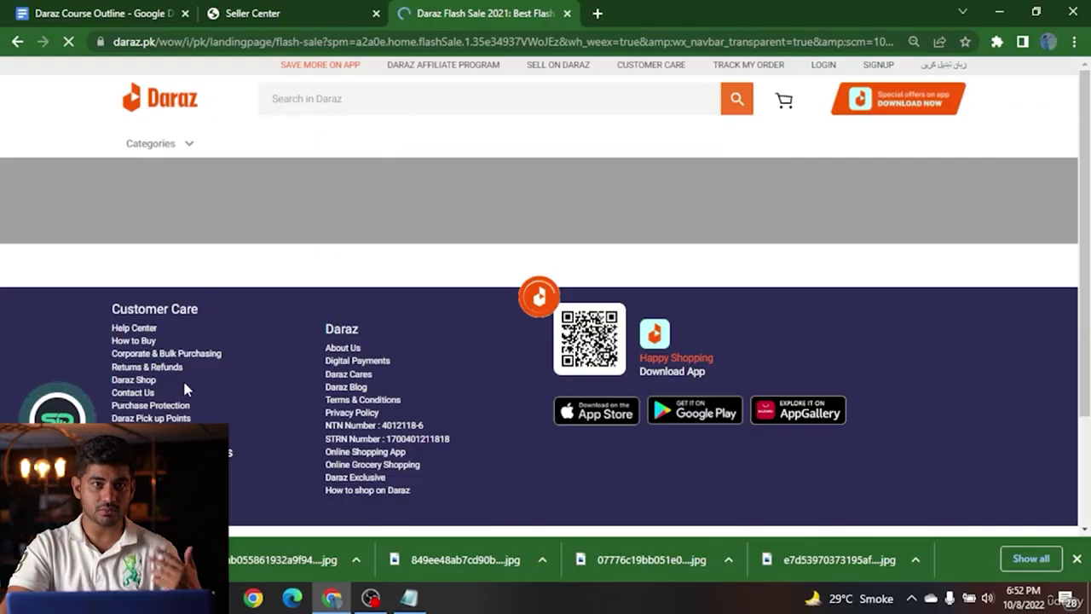
scroll(187, 385, down, 3)
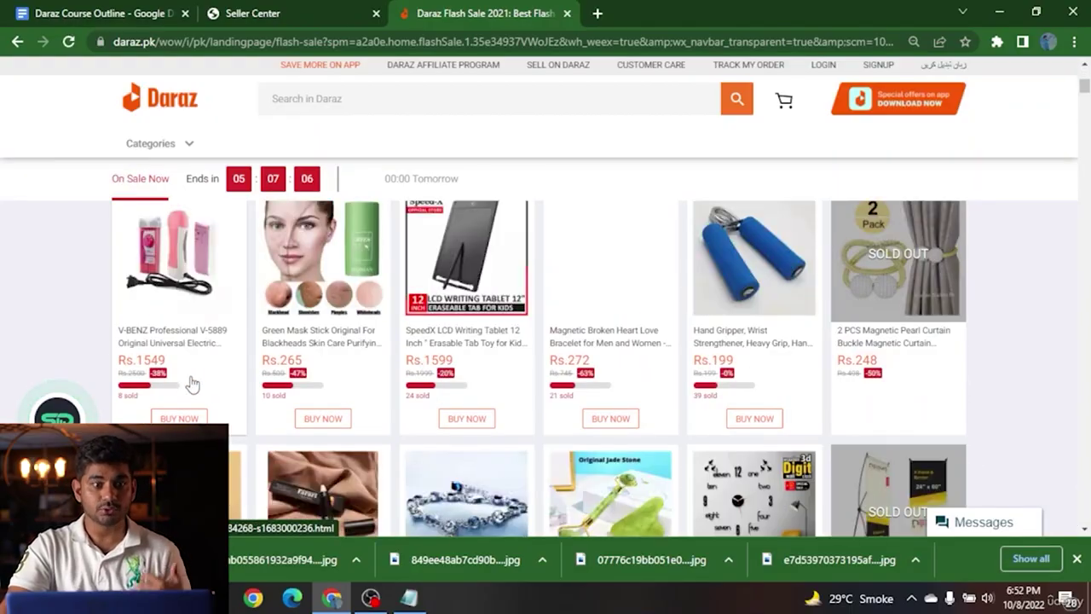
scroll(191, 385, down, 3)
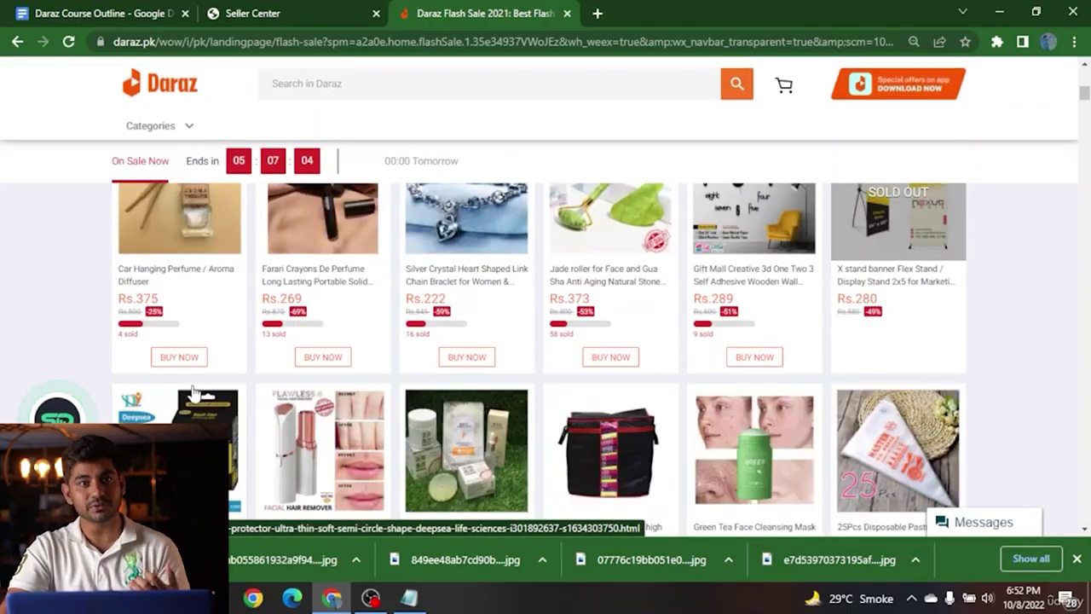
scroll(256, 371, up, 3)
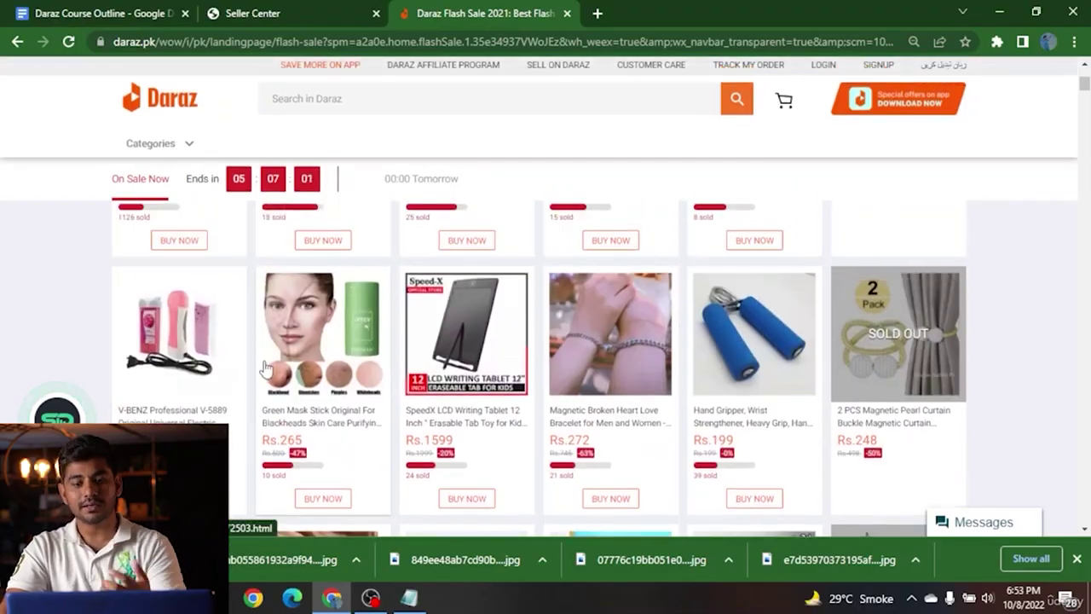
Step: Return to Seller Center and open the details of the Flash Sale Campaign October 12th - October 18th, 2022
click(358, 12)
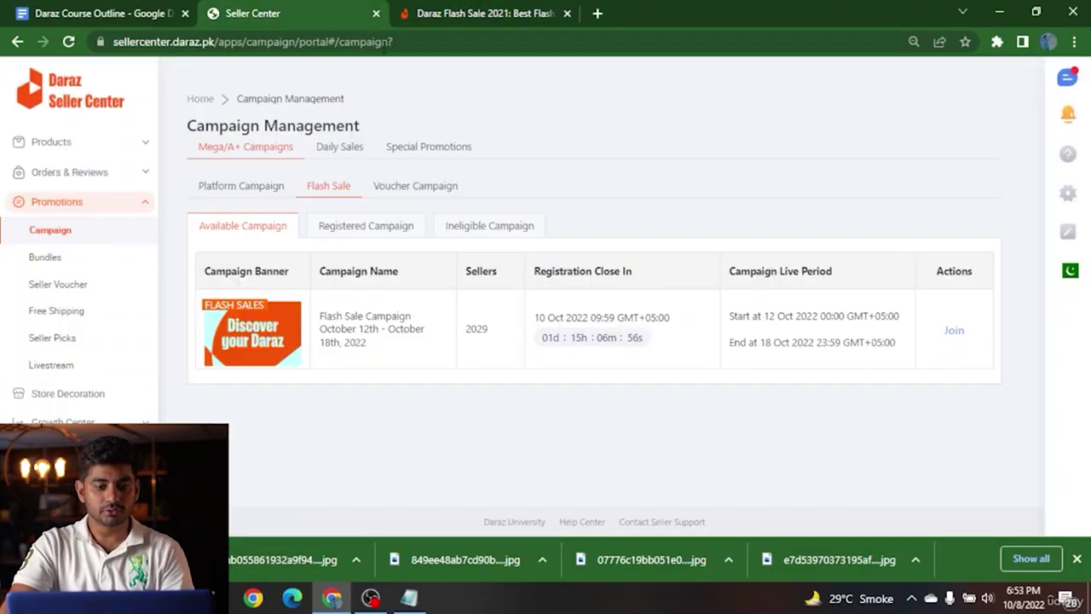
click(952, 332)
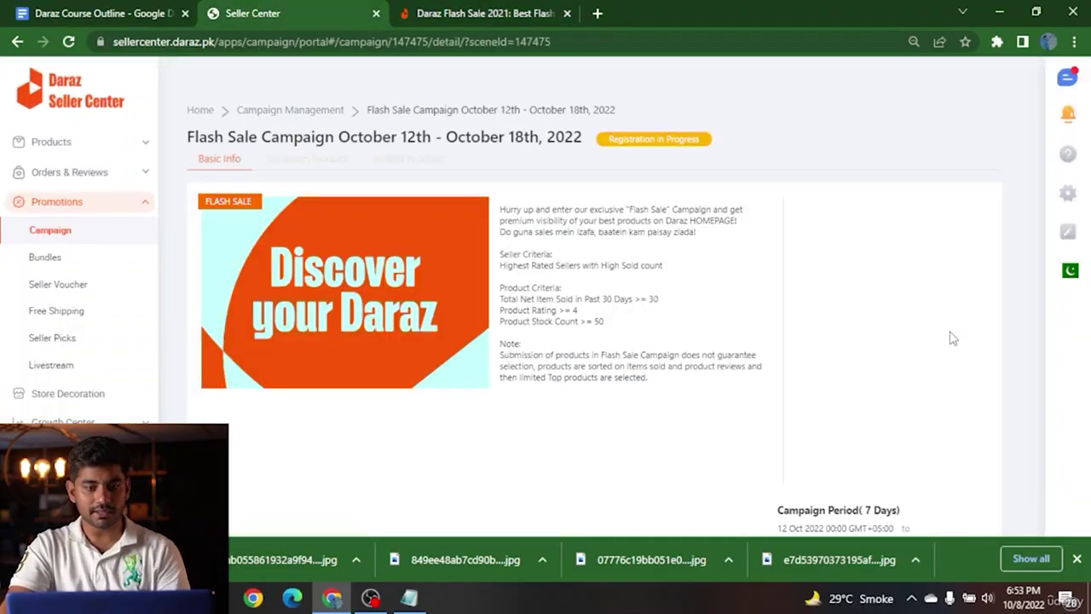
Step: Examine the flash sale campaign's description, seller criteria and product criteria for items sold, rating and stock count
drag(501, 207, 685, 267)
click(511, 284)
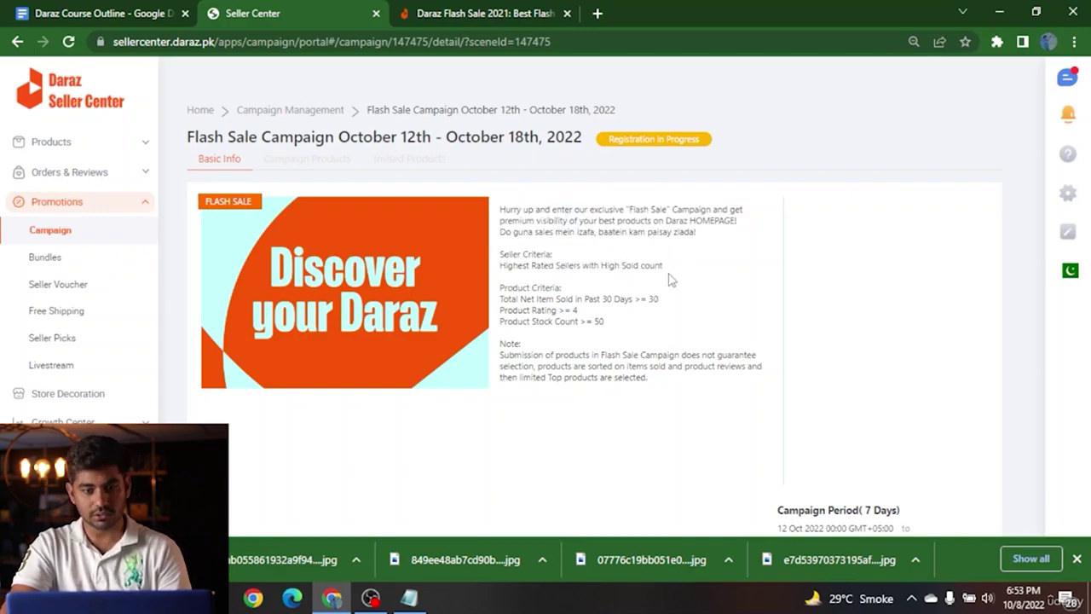
drag(507, 300, 632, 294)
click(669, 301)
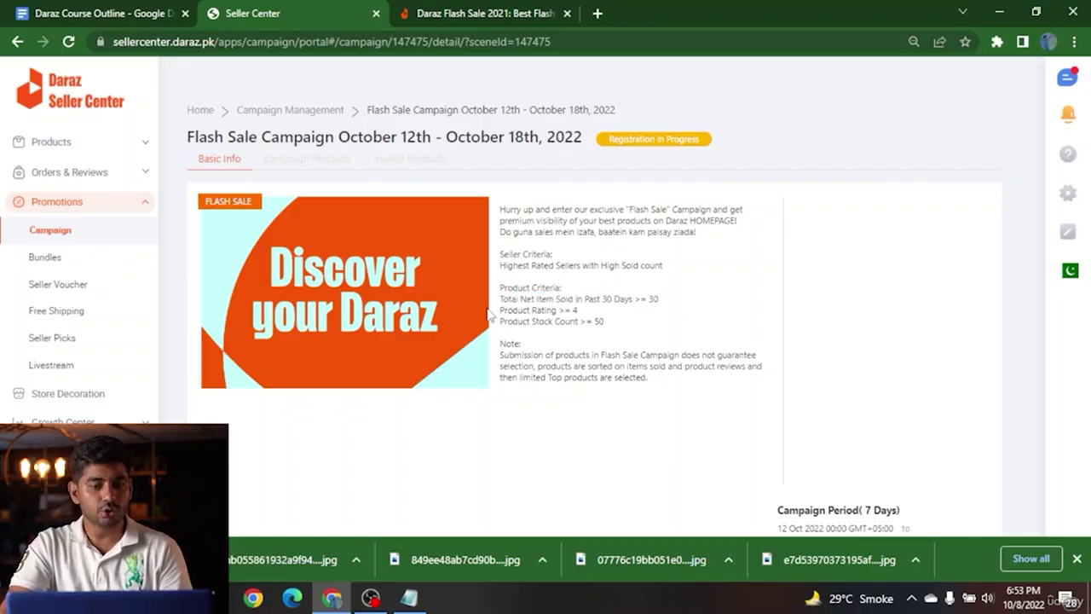
drag(487, 310, 512, 300)
click(540, 317)
click(615, 330)
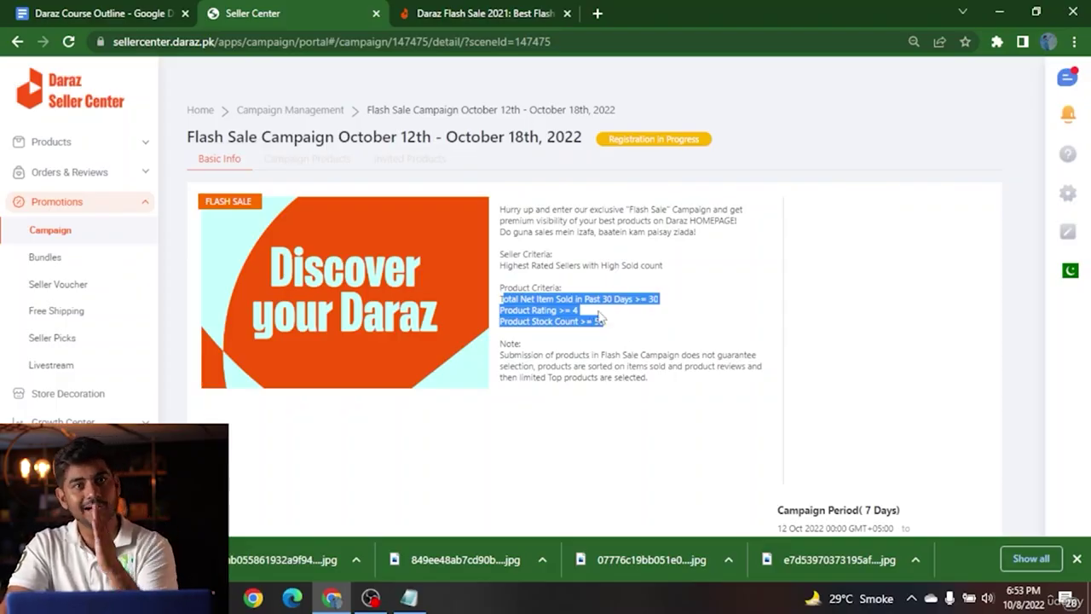
Step: Join the October 12th - October 18th flash sale campaign and add all the listed eligible products to the submission
scroll(599, 305, down, 5)
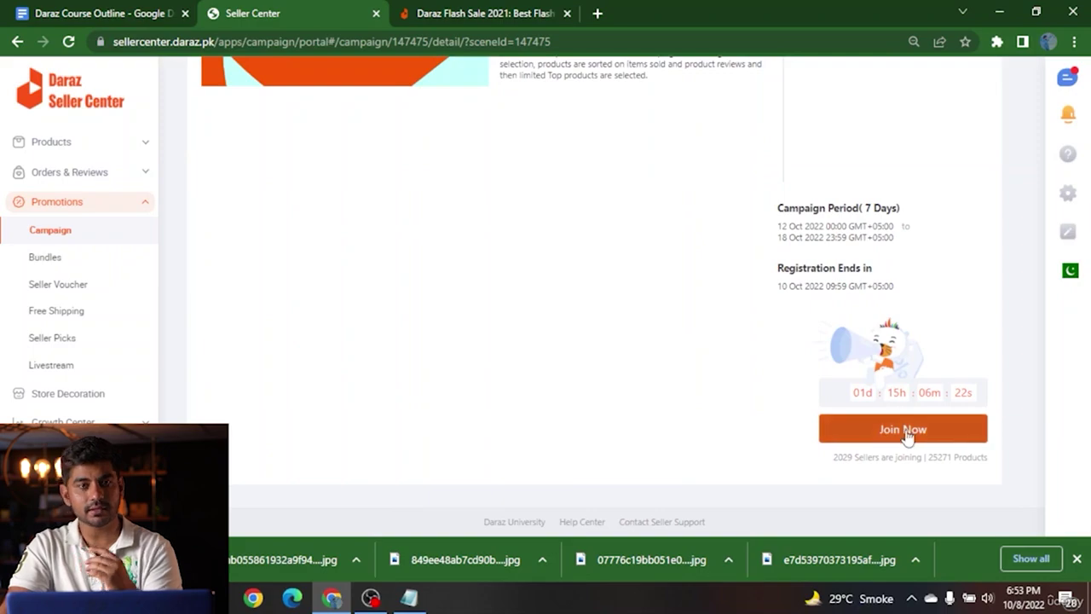
click(904, 431)
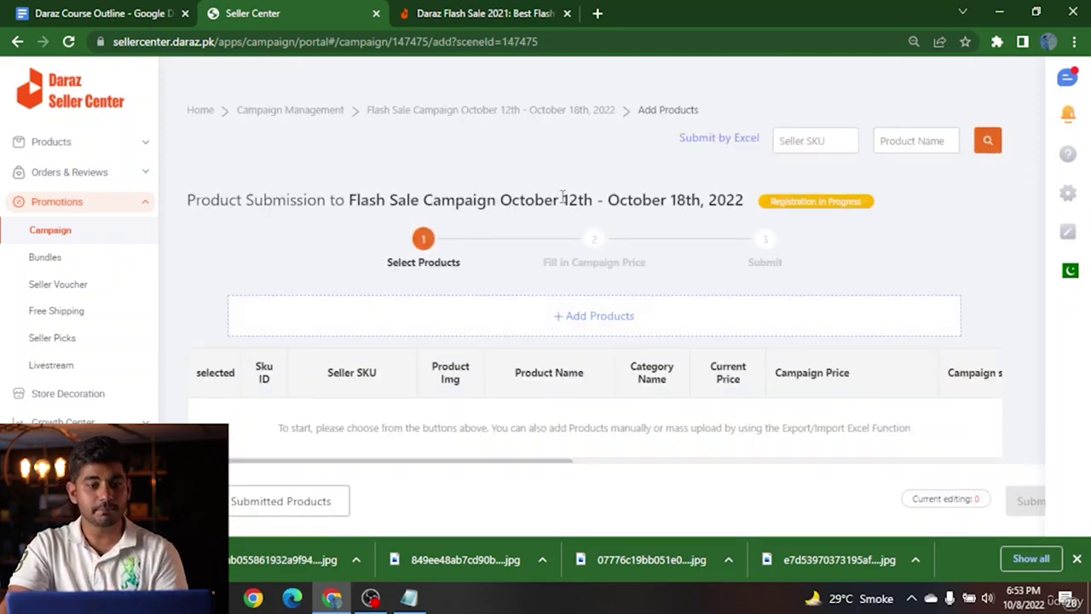
drag(563, 197, 733, 207)
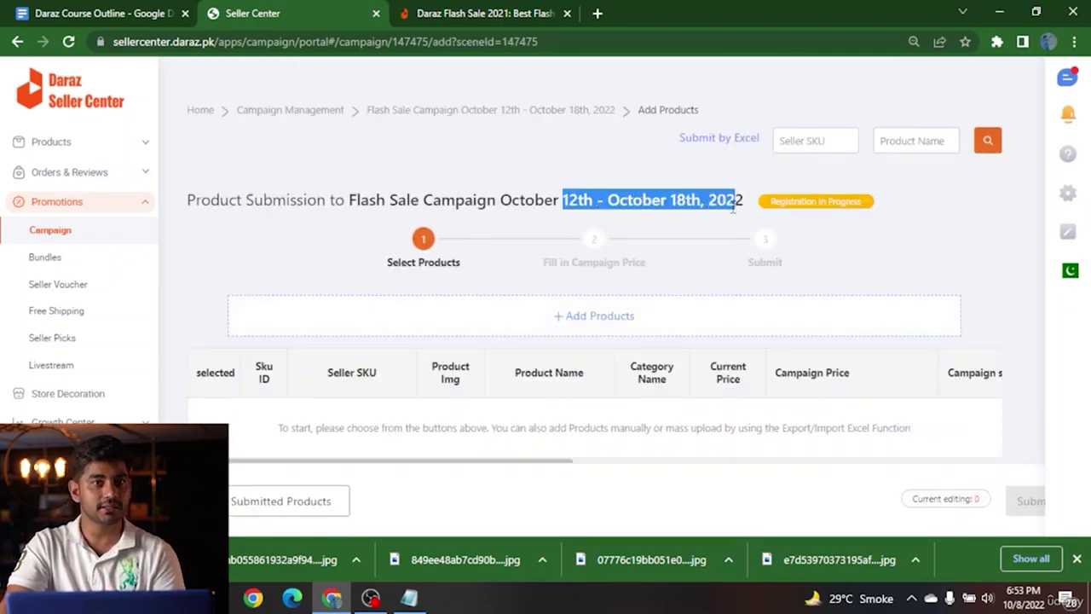
click(570, 314)
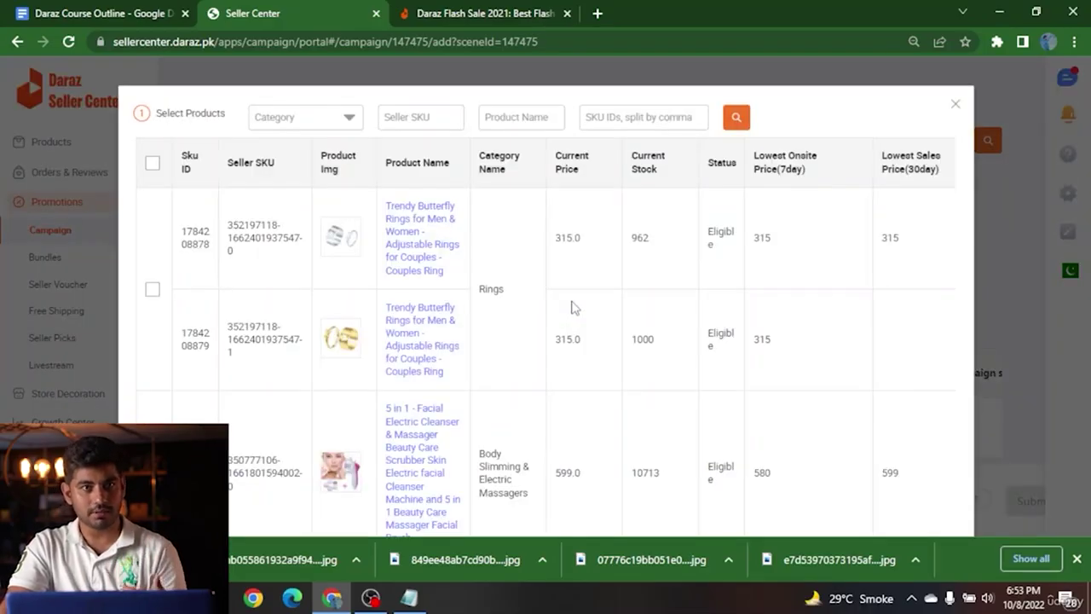
click(152, 162)
scroll(173, 220, down, 5)
scroll(173, 219, down, 15)
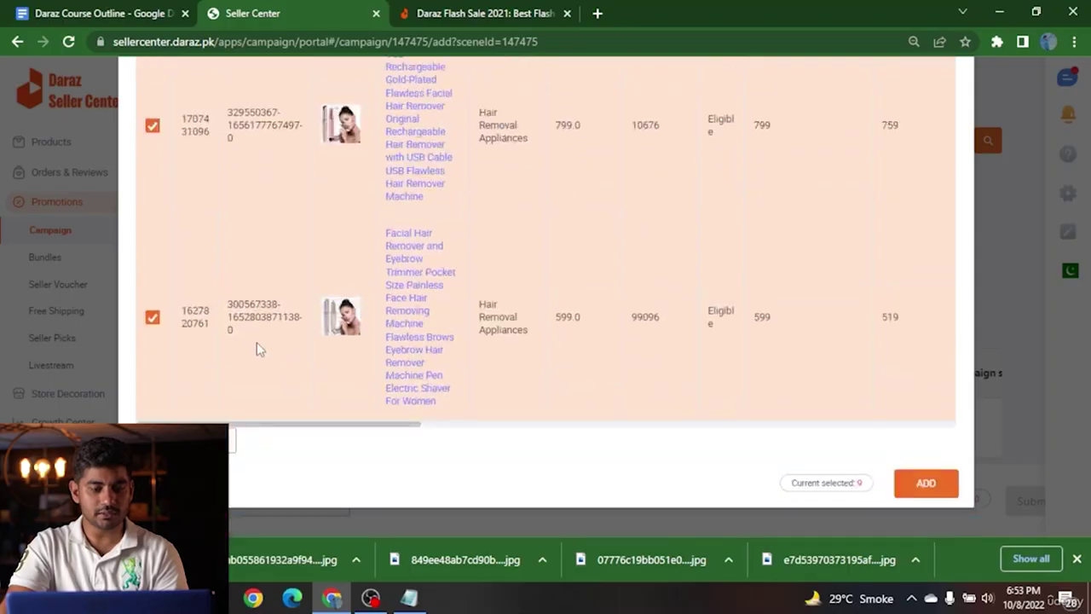
click(947, 486)
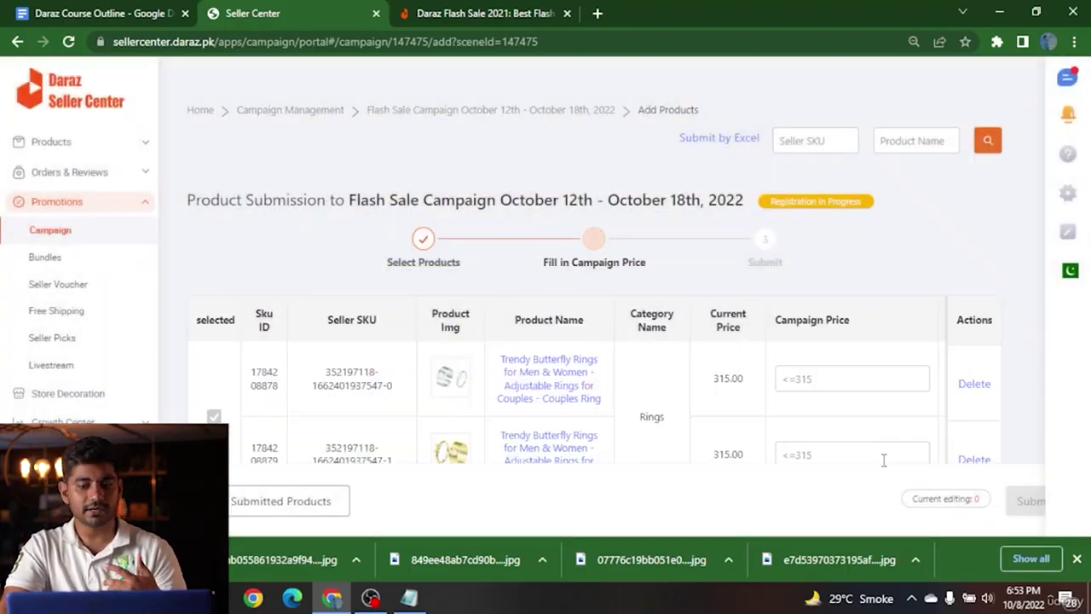
Step: Set the first Trendy Butterfly Rings variant's campaign price to 310 and its campaign stock to 100
click(801, 377)
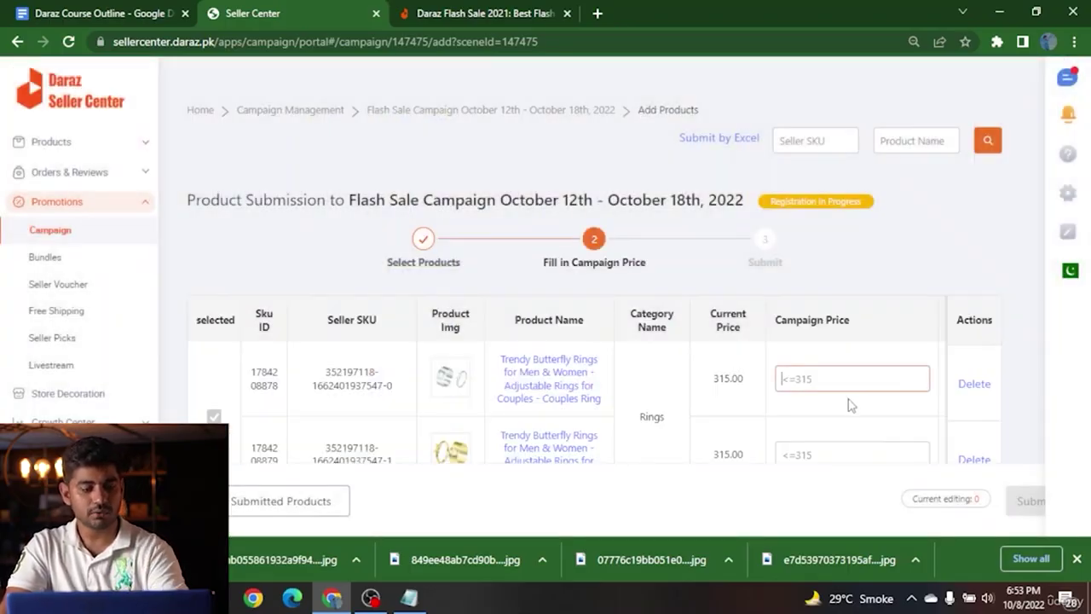
text(310)
click(711, 403)
scroll(719, 398, right, 3)
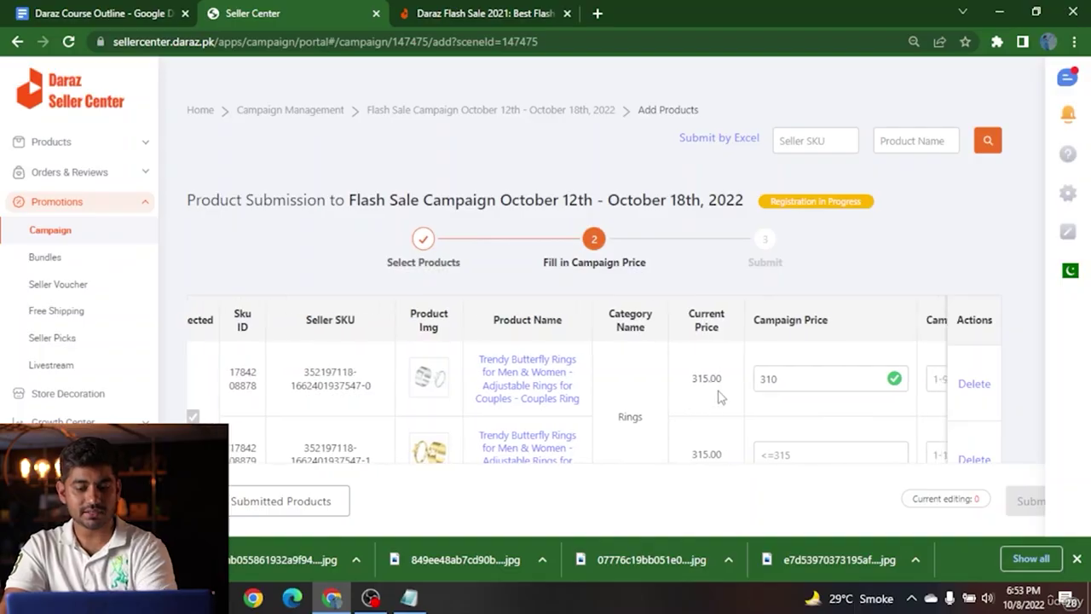
scroll(935, 386, right, 3)
click(768, 378)
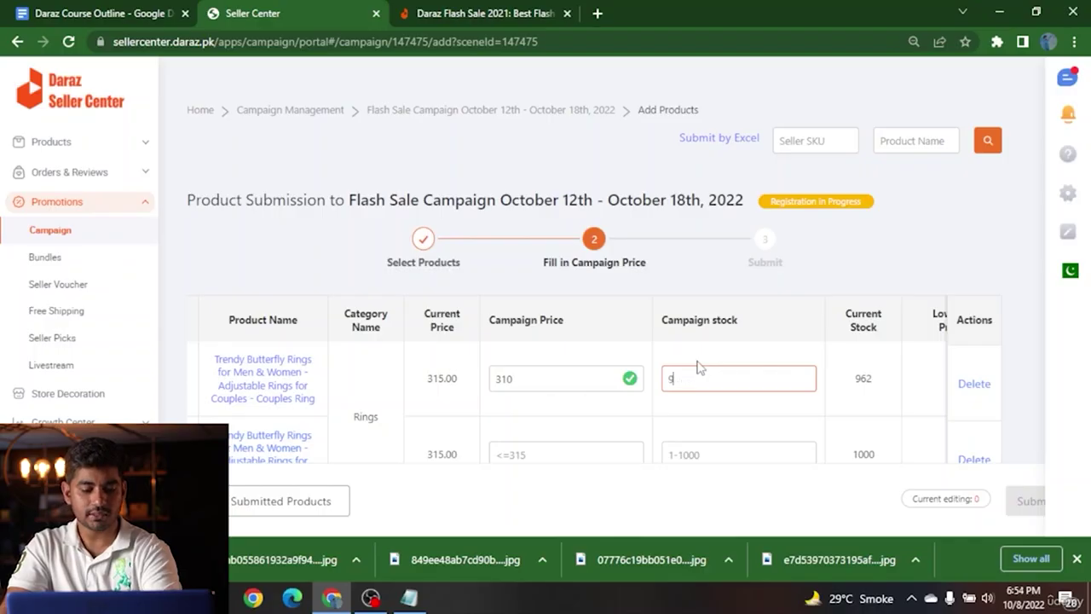
text(100)
click(455, 414)
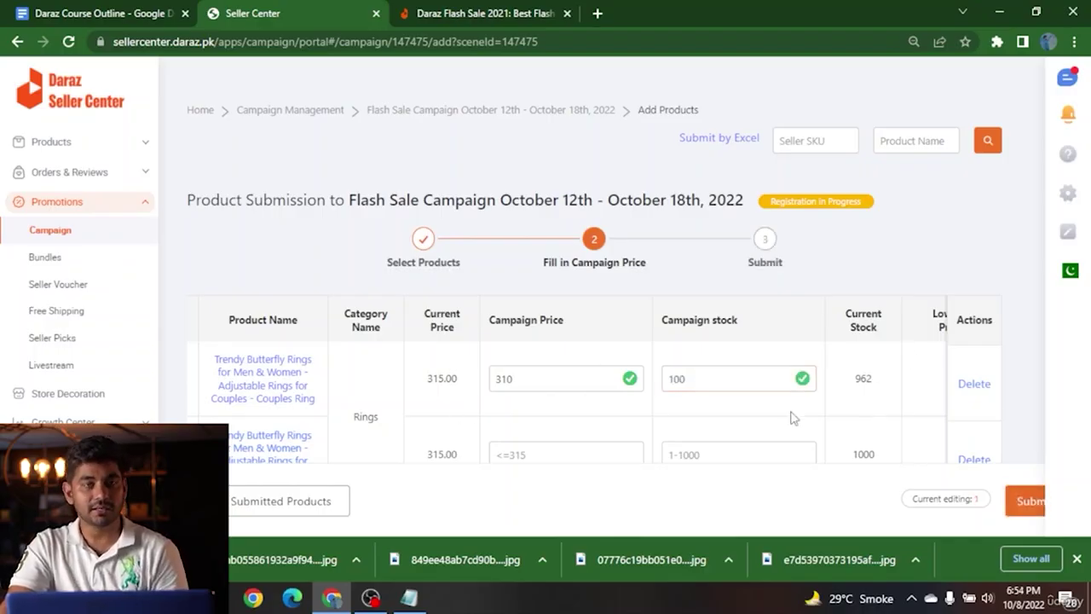
Step: Try to submit the campaign products with only the first ring variant filled in, and check the remaining rows
click(1007, 505)
click(680, 339)
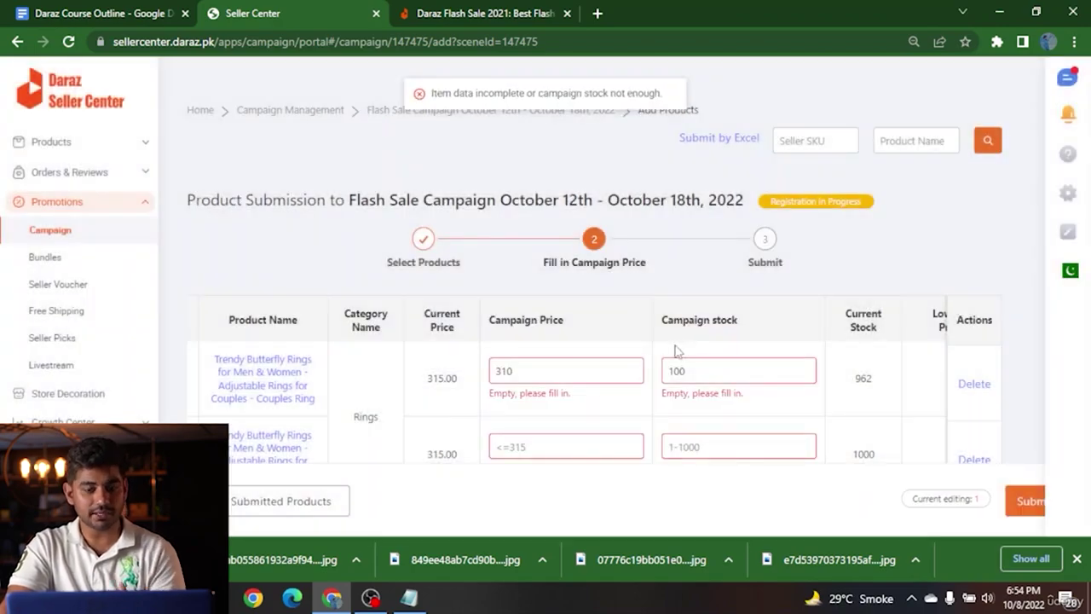
scroll(570, 372, down, 10)
scroll(562, 397, up, 6)
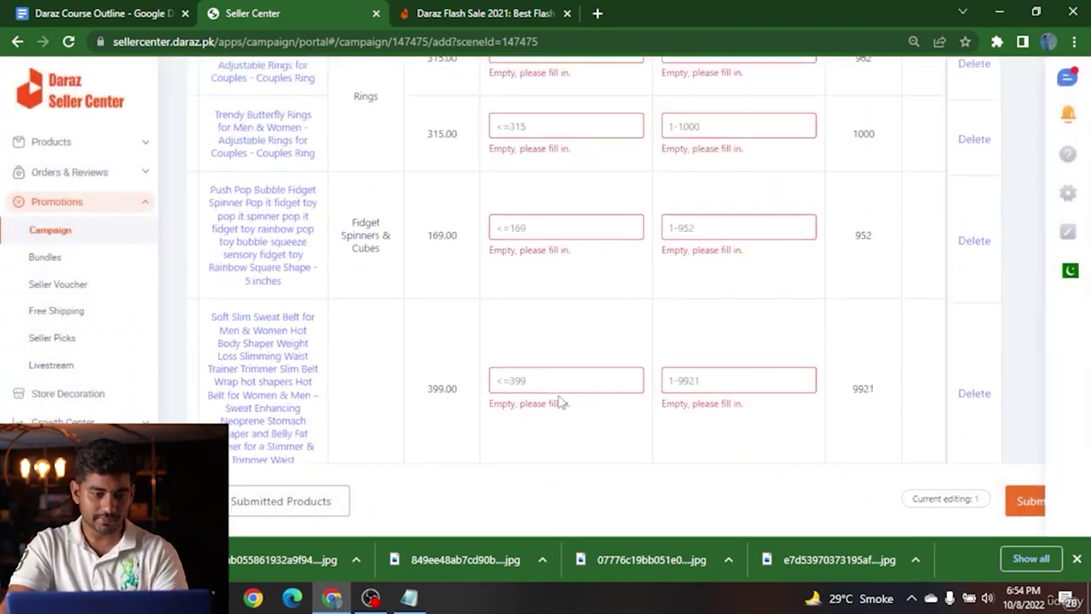
scroll(538, 336, up, 6)
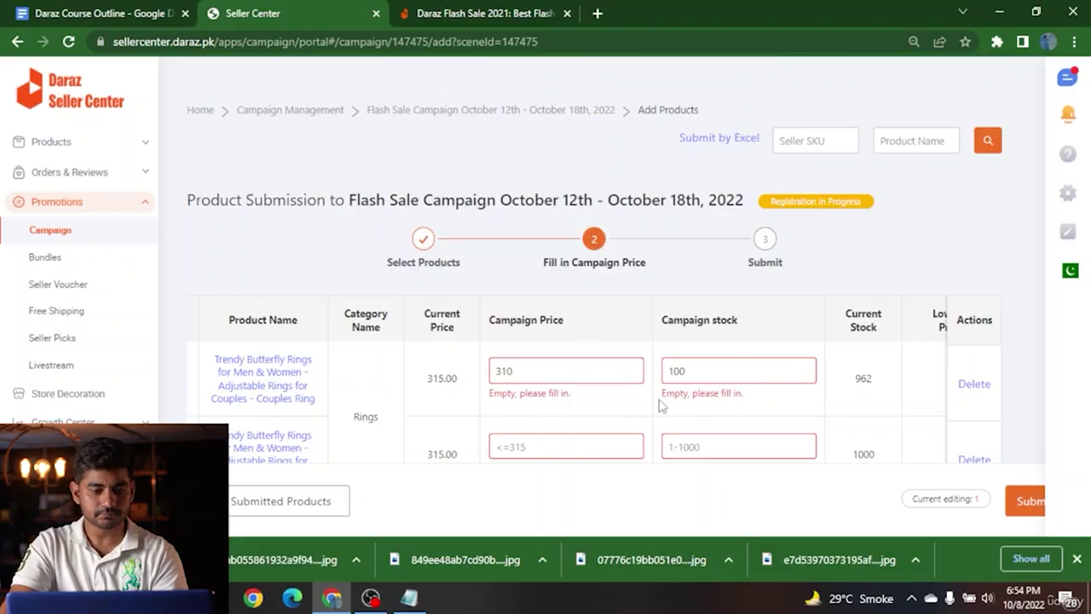
Step: Copy the campaign price 310 and campaign stock 100 to the second Trendy Butterfly Rings variant
double_click(561, 388)
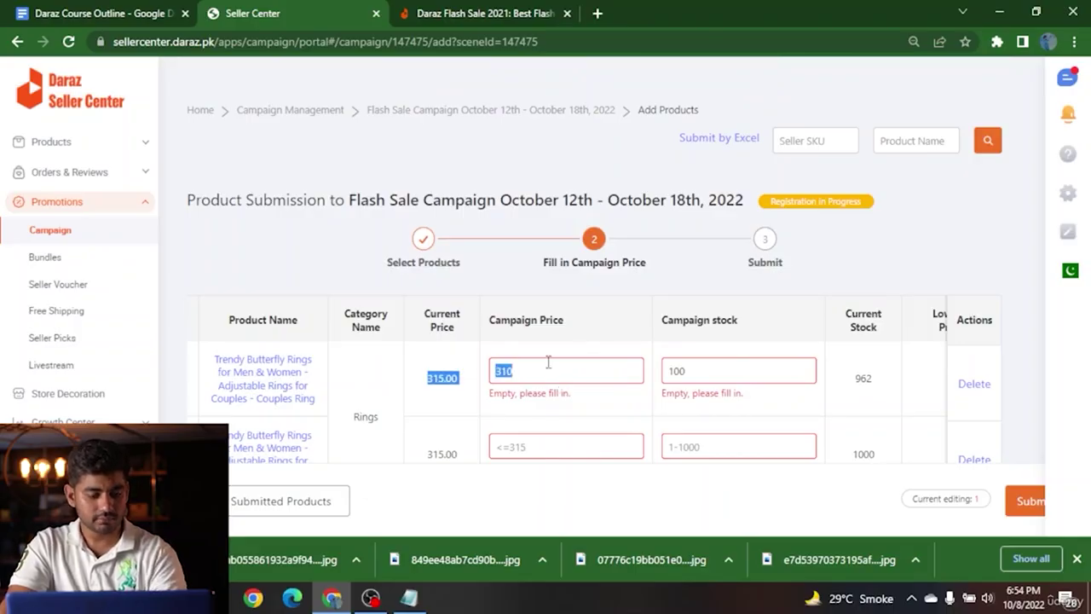
click(548, 363)
double_click(542, 375)
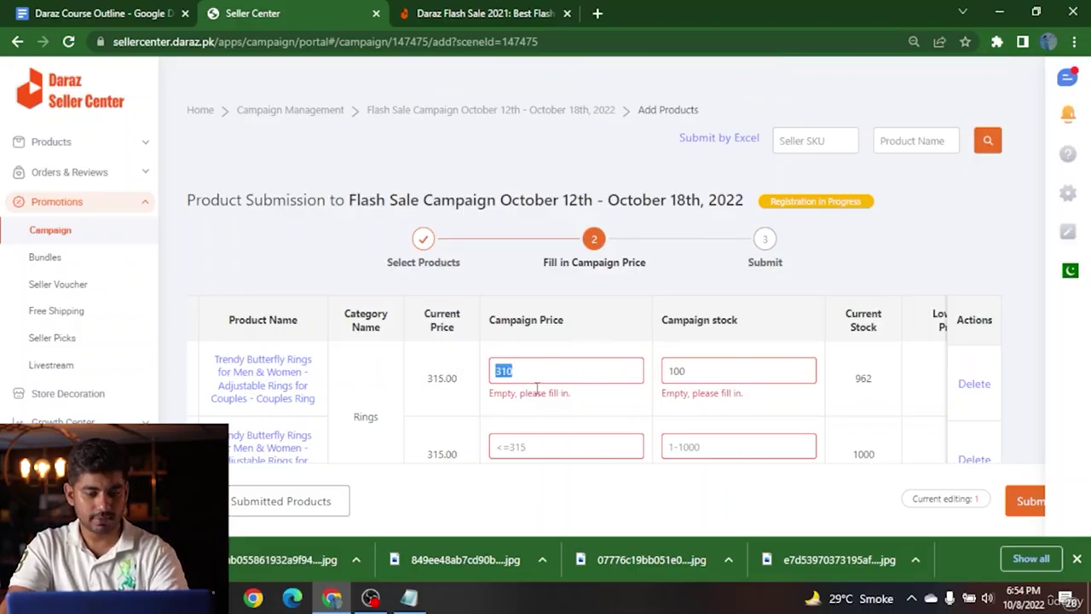
key(ctrl+c)
click(511, 448)
key(ctrl+v)
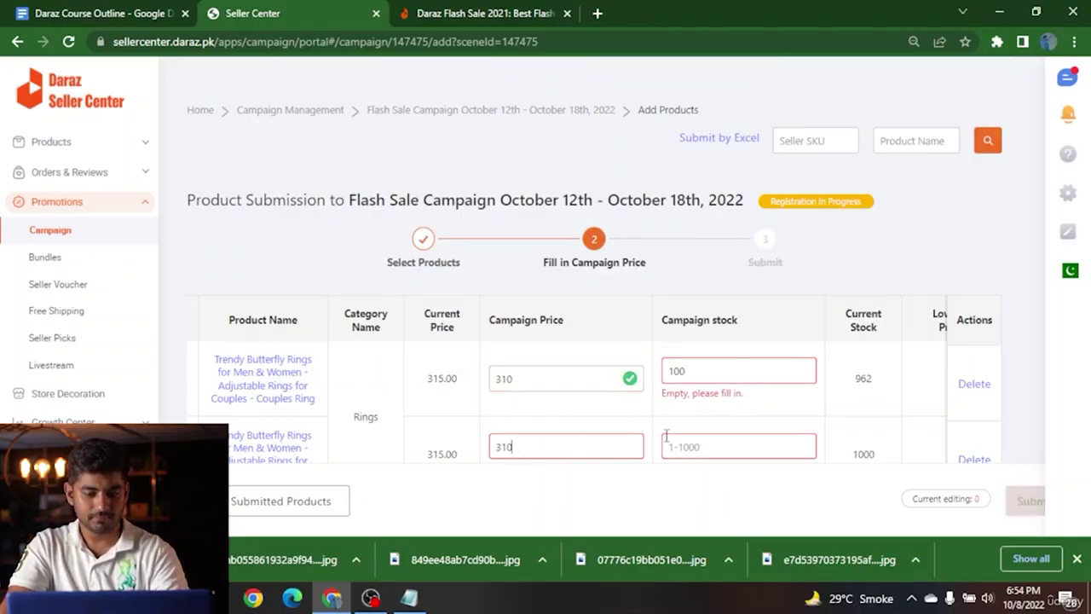
double_click(697, 379)
key(ctrl+c)
click(682, 446)
key(ctrl+v)
scroll(518, 353, down, 2)
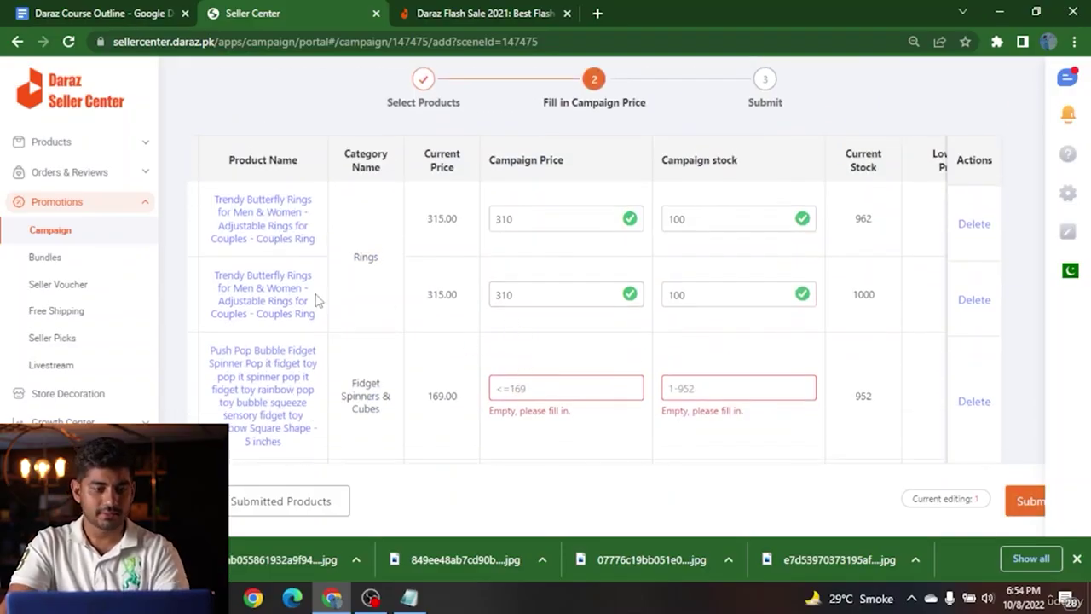
scroll(317, 303, up, 1)
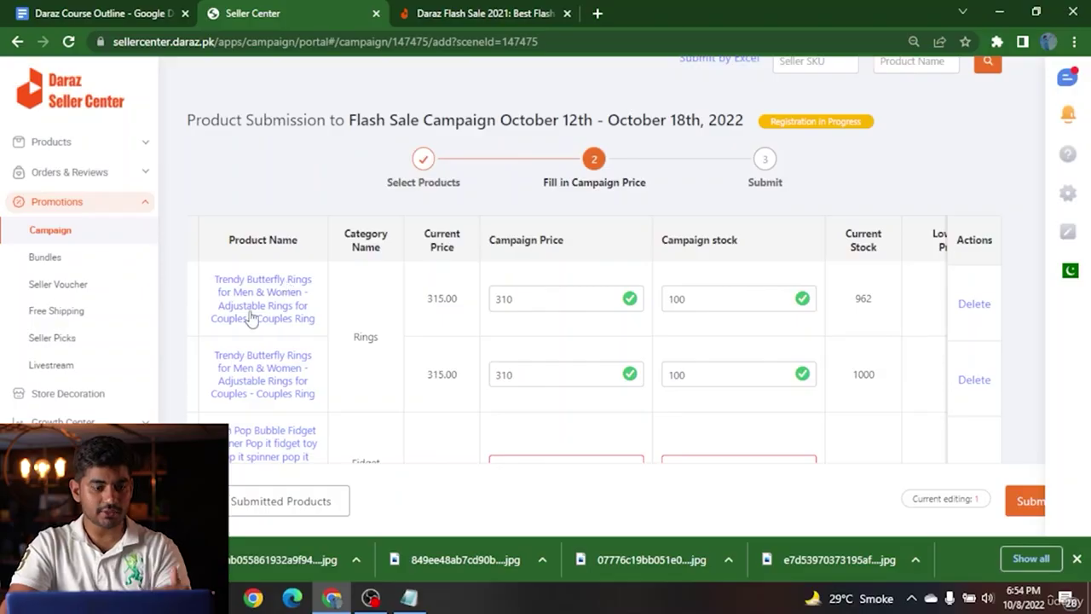
Step: Submit the two Trendy Butterfly Rings variants to the flash sale campaign
click(1035, 503)
click(676, 339)
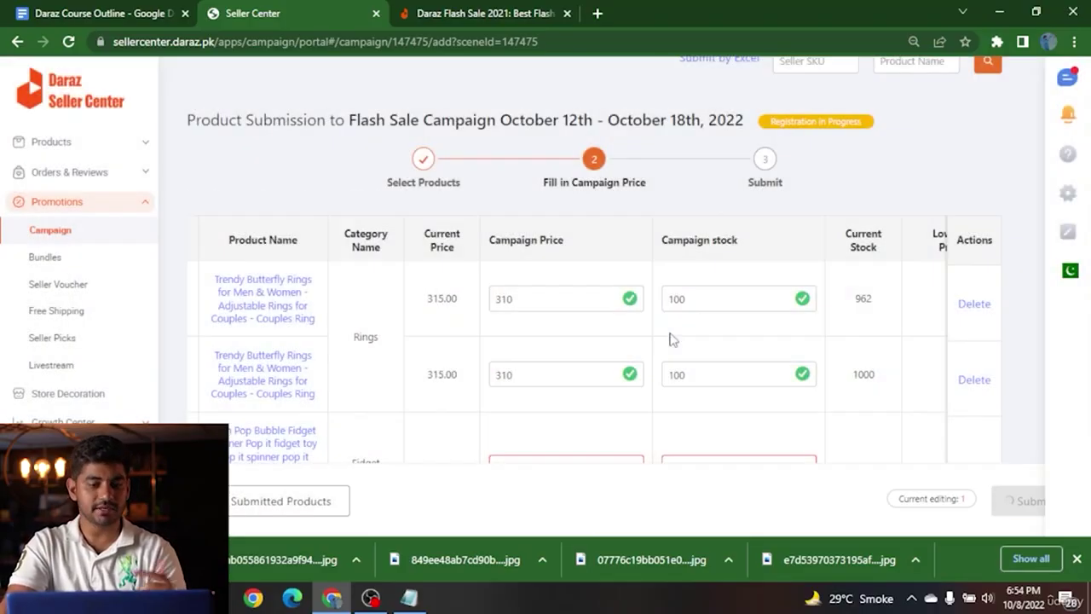
click(467, 111)
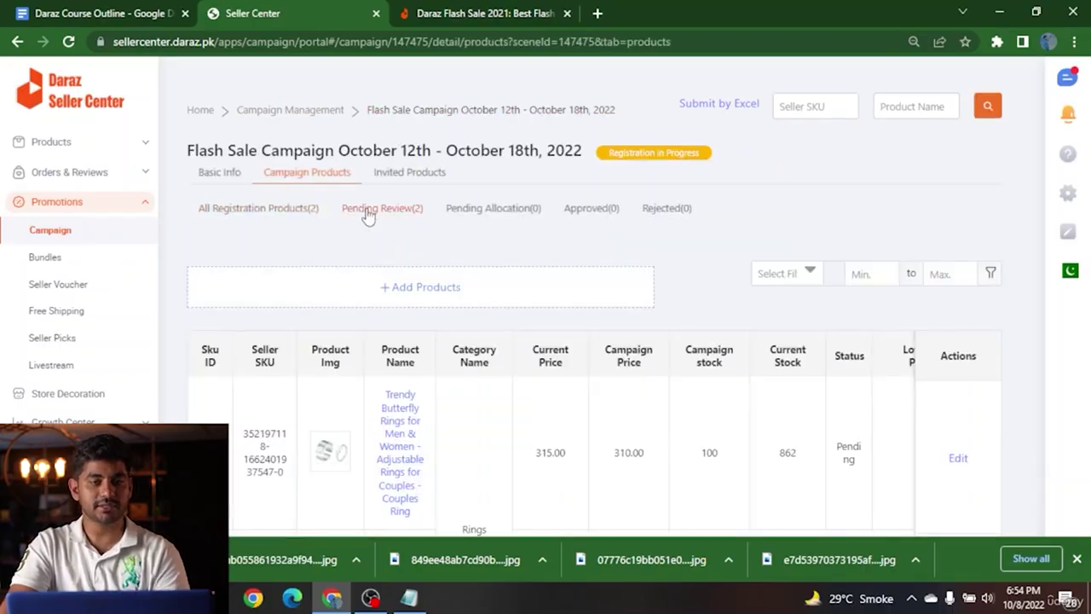
Step: Review the submitted ring variants' current price, campaign price and campaign stock in the campaign products list
scroll(371, 217, down, 2)
scroll(483, 271, down, 1)
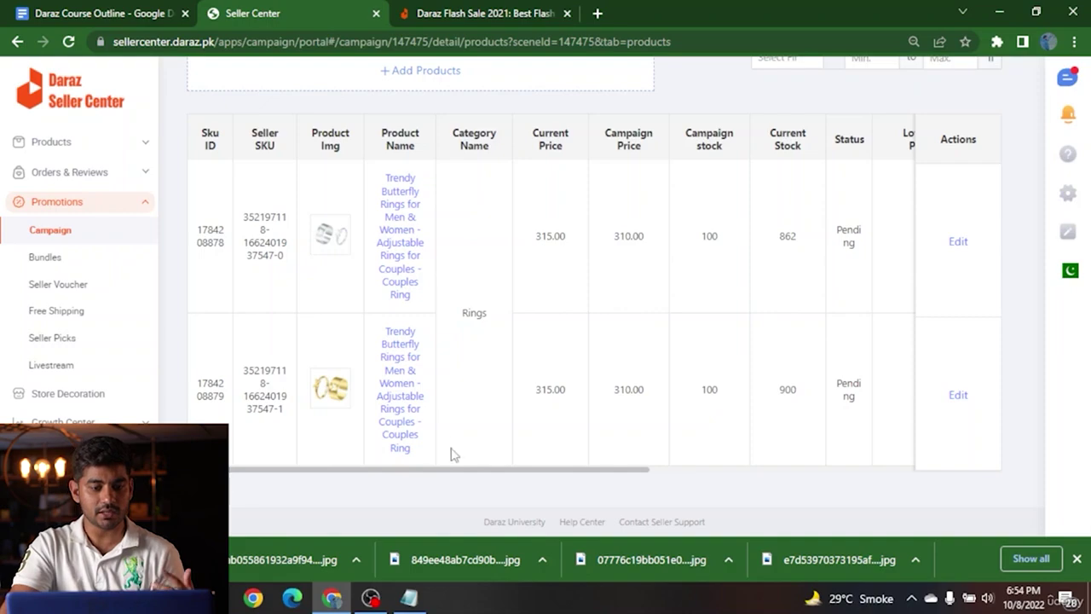
drag(467, 471, 640, 456)
click(605, 322)
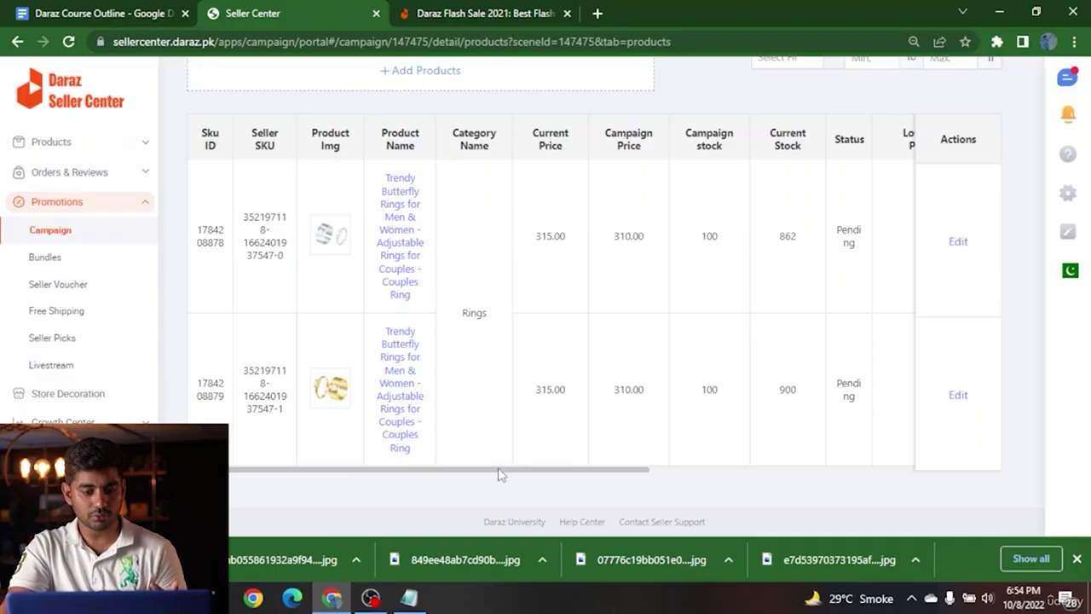
drag(501, 475, 588, 475)
drag(367, 238, 400, 239)
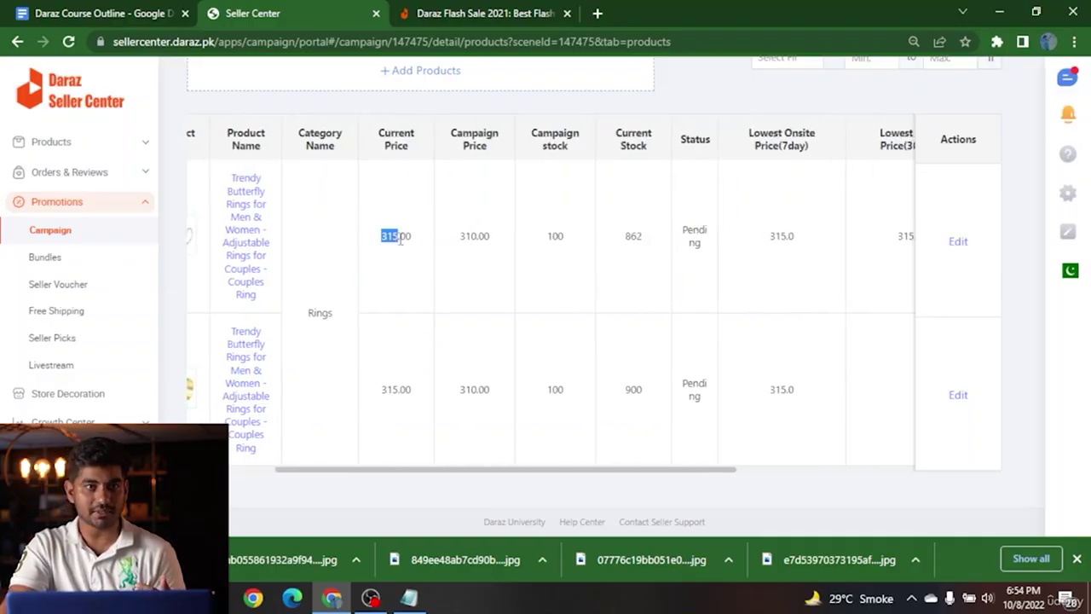
click(410, 239)
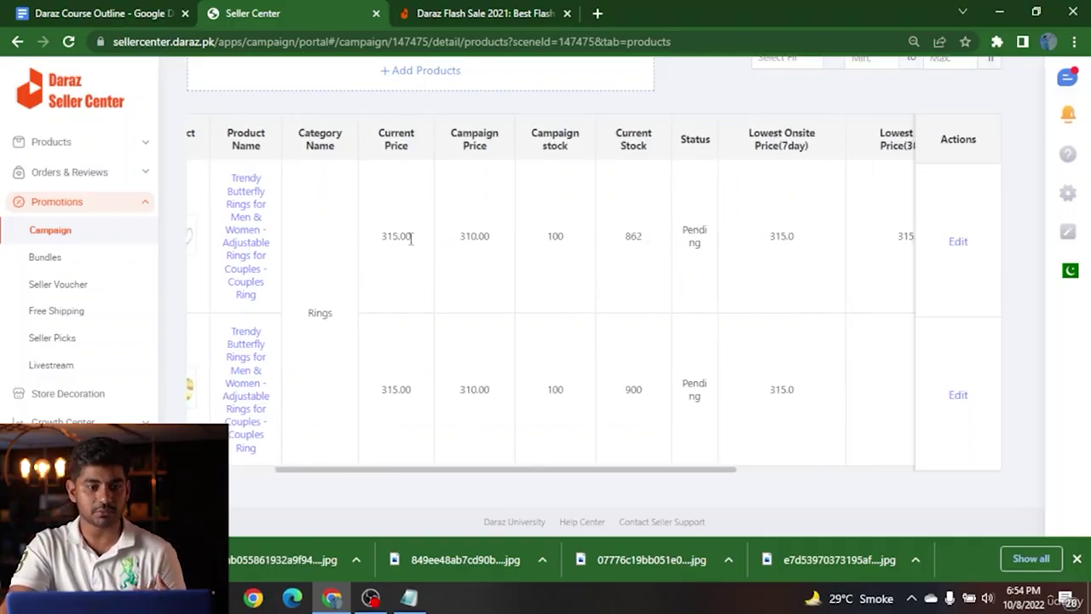
double_click(476, 238)
click(557, 240)
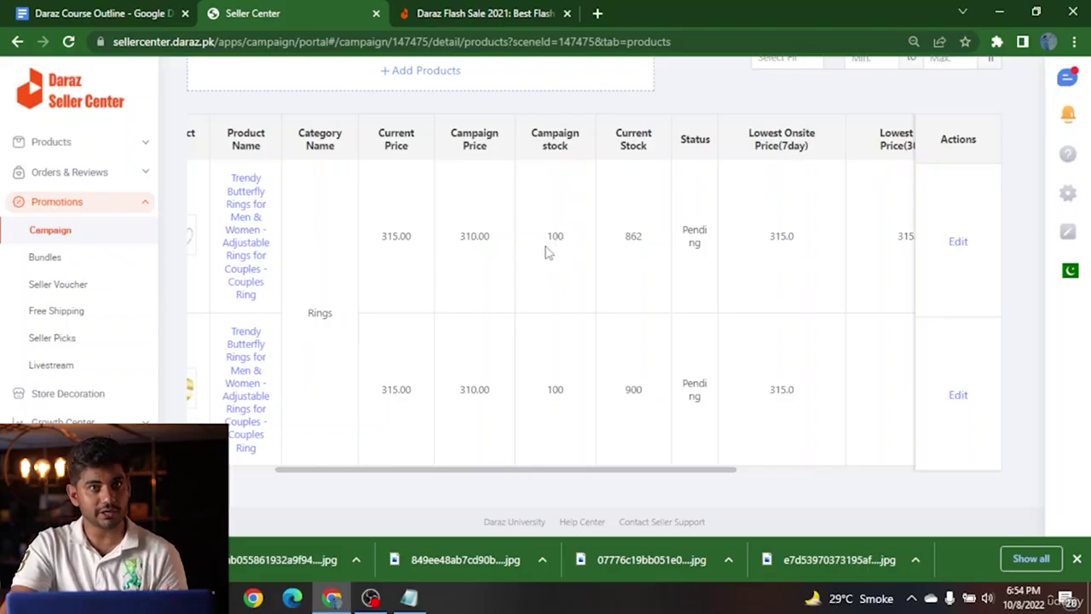
Step: Check the submitted rings' status and their lowest onsite, lowest sales and average sales price columns
double_click(692, 230)
click(771, 238)
drag(601, 472, 697, 480)
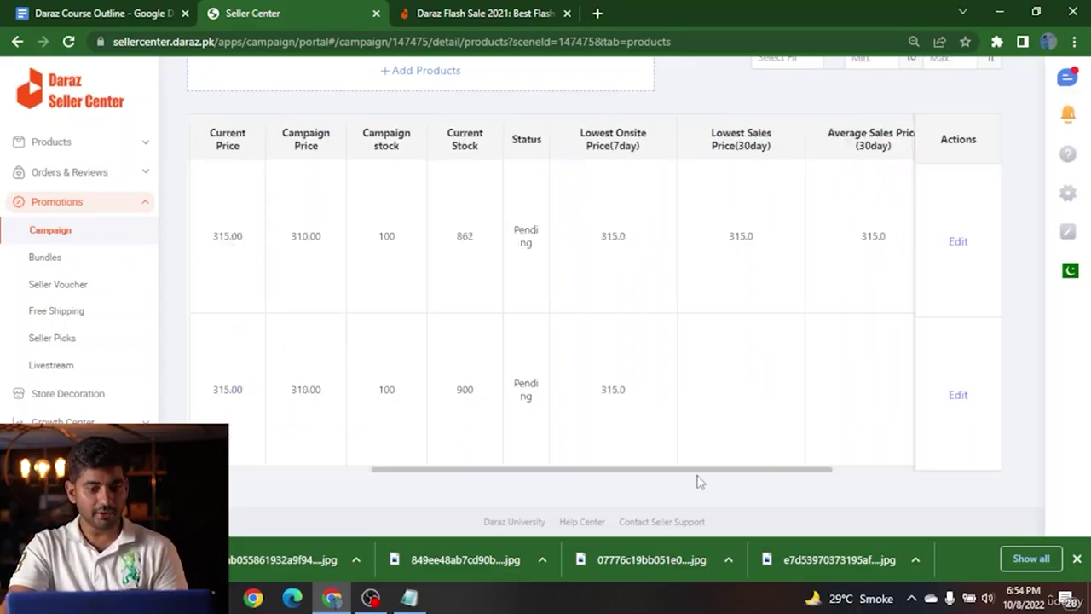
drag(588, 254, 663, 230)
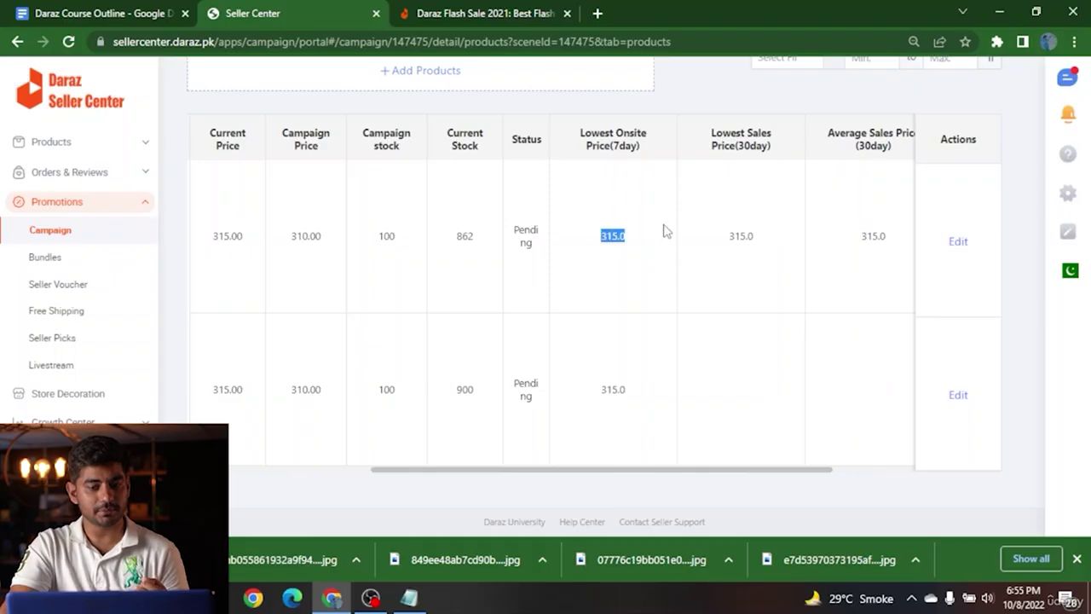
click(663, 230)
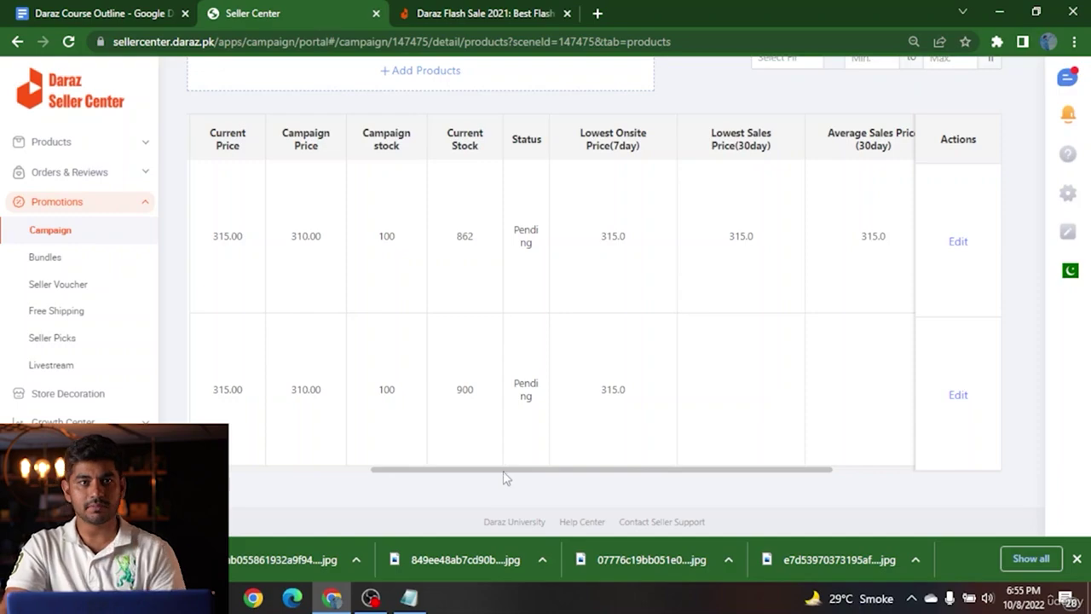
drag(503, 478, 290, 473)
scroll(281, 246, up, 3)
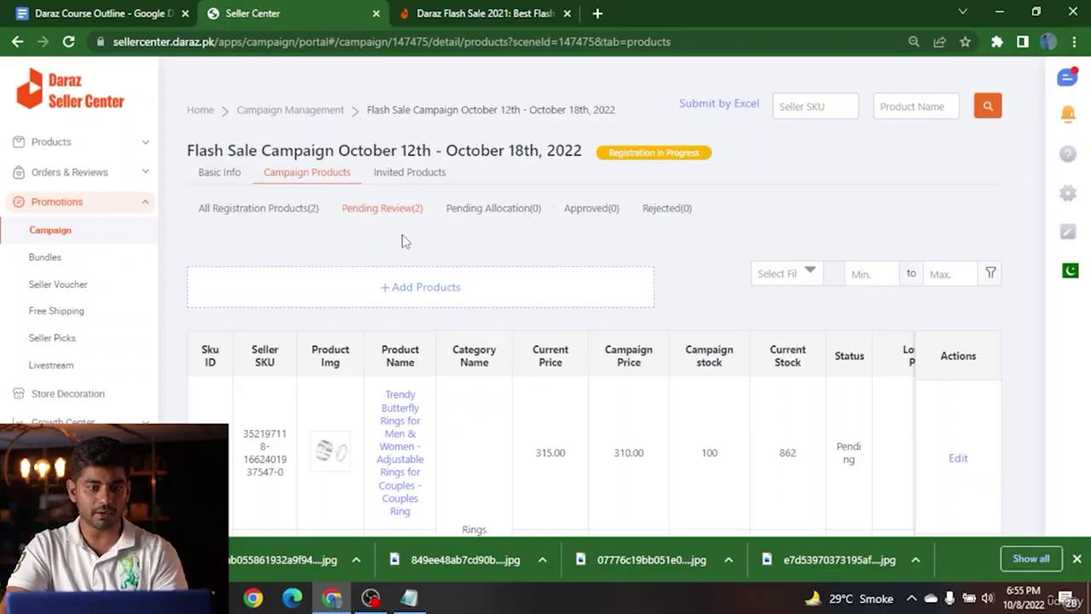
Step: Return to Campaign Management and view the available voucher campaigns and flash sale campaigns
click(241, 110)
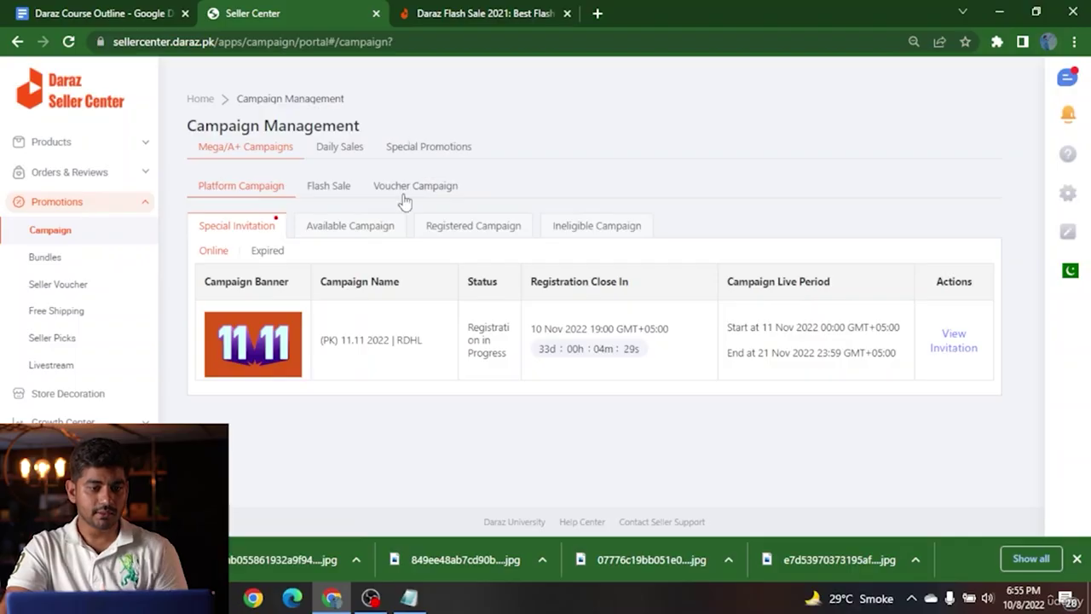
click(401, 193)
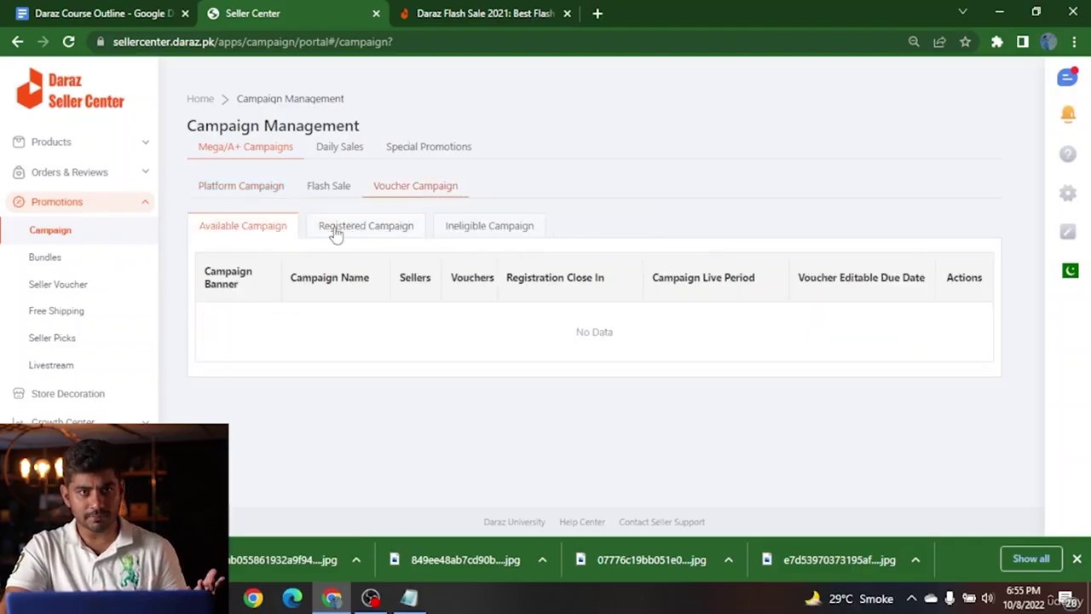
click(328, 188)
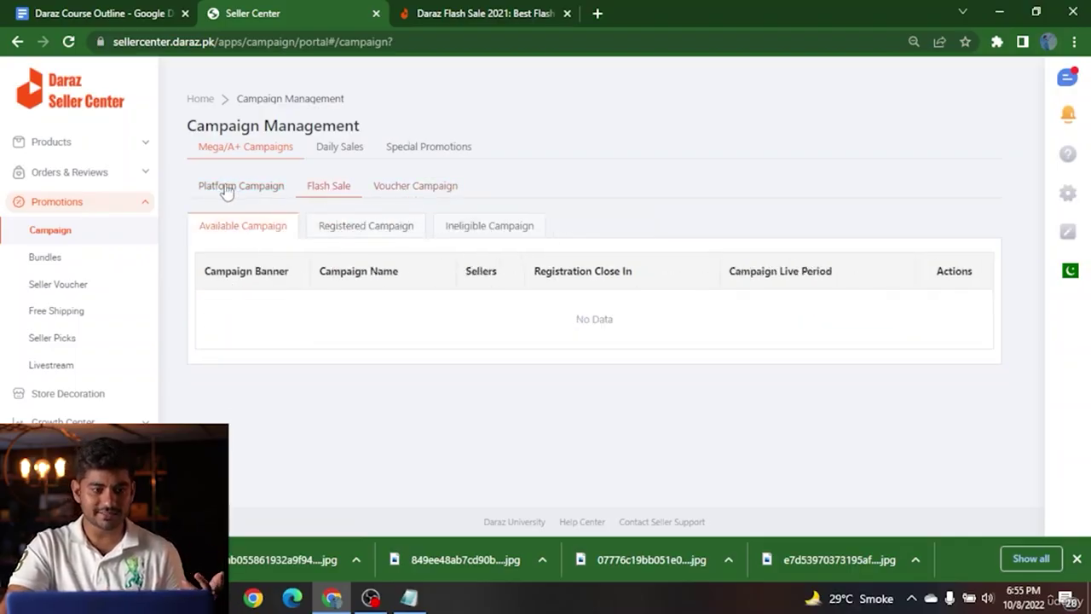
Step: Check the registered flash sale campaigns and the Daily Sales campaigns in Campaign Management
click(337, 228)
click(343, 149)
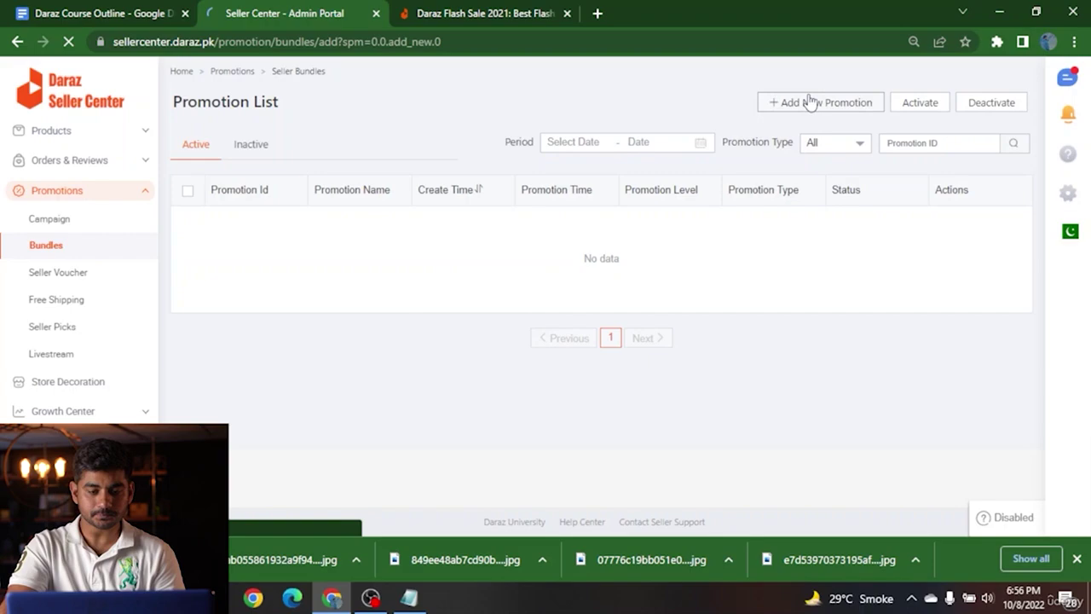
Step: Start a new Quantity bundle promotion named qtydeal, running from 2022-10-08 to 2022-10-15
click(811, 101)
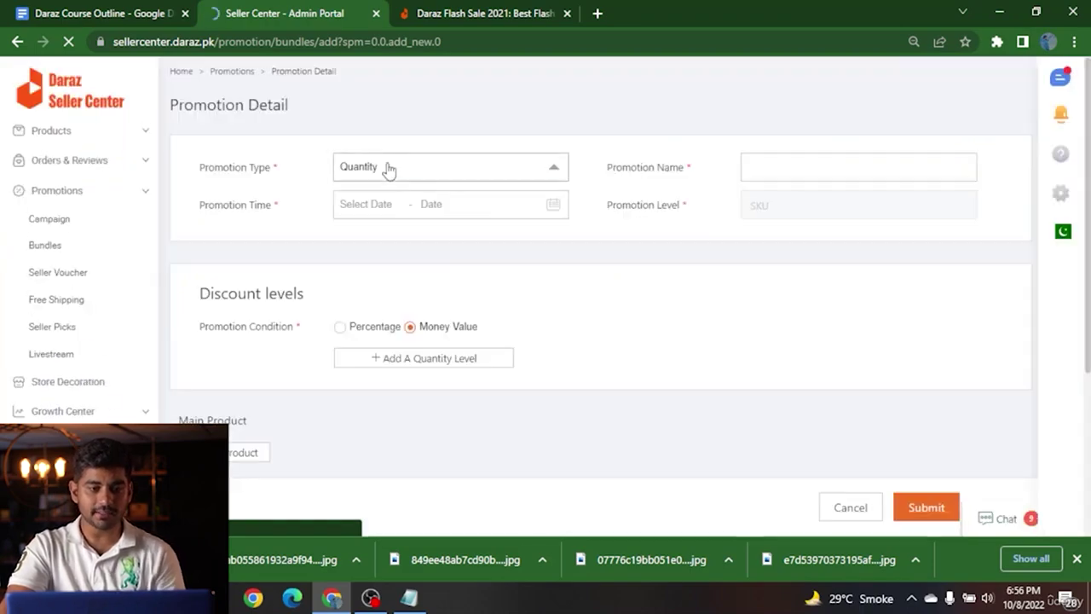
click(387, 168)
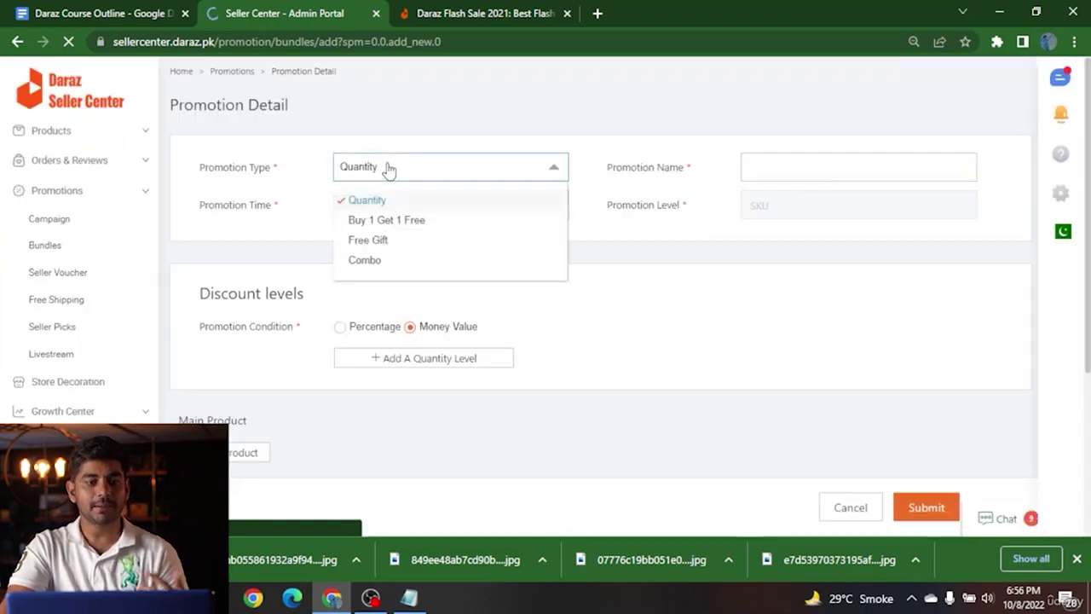
click(759, 167)
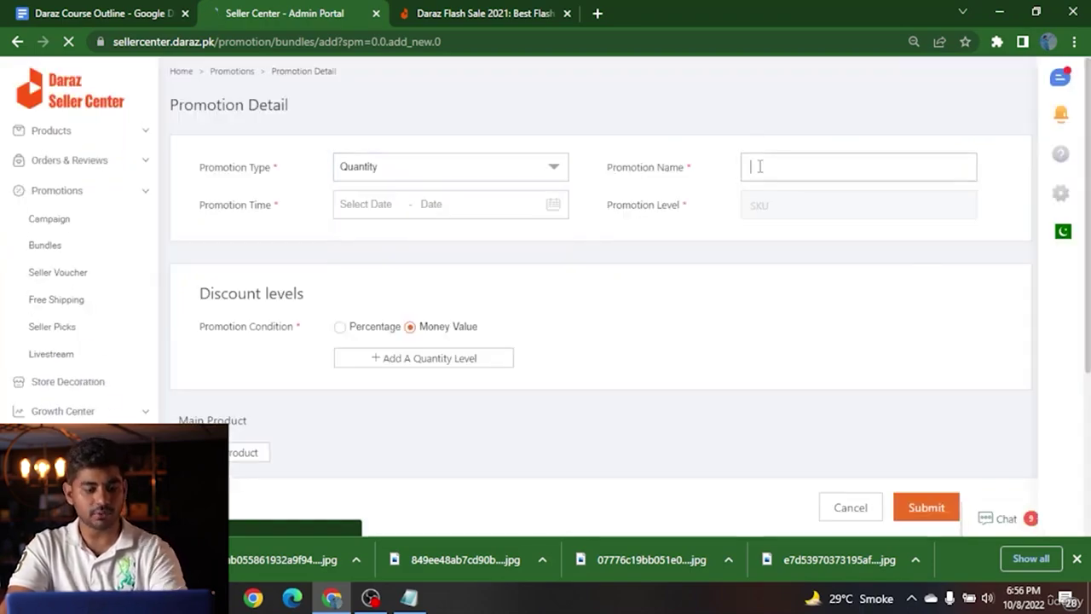
text(qtydea)
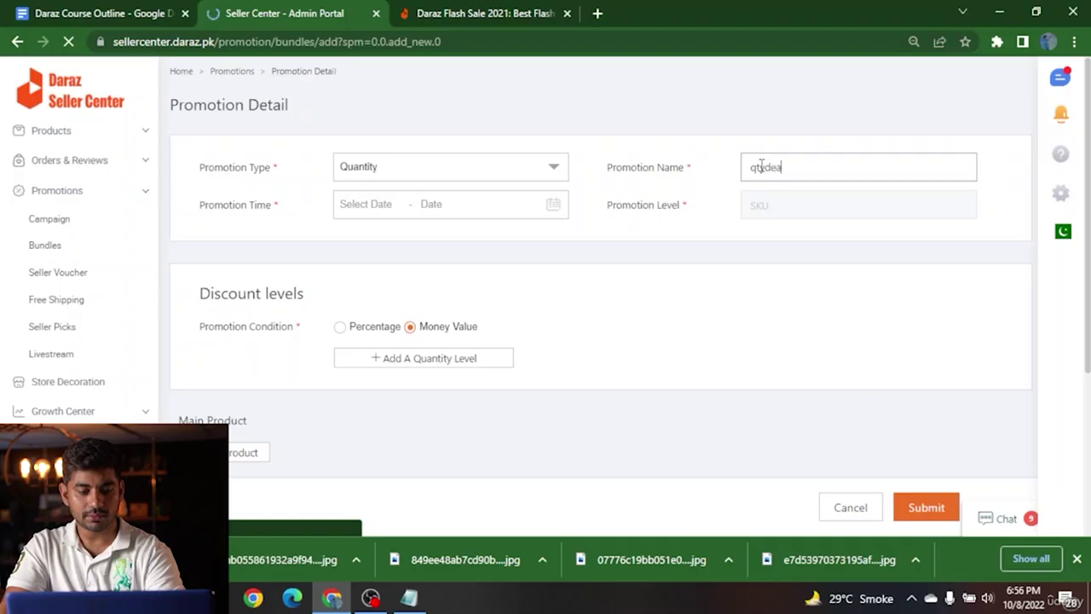
text(l)
click(373, 204)
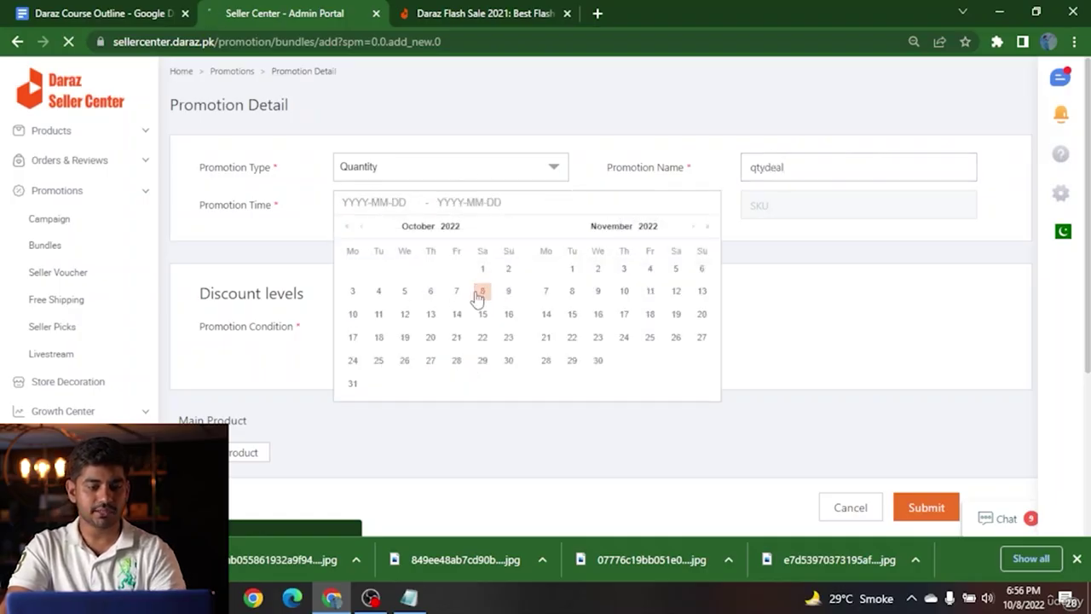
click(480, 292)
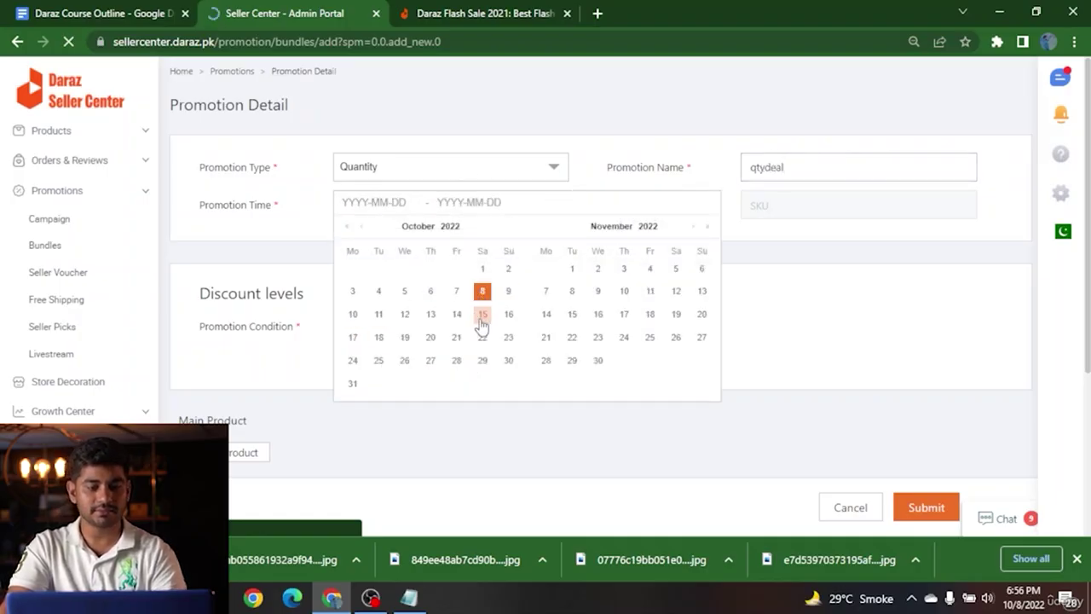
click(482, 317)
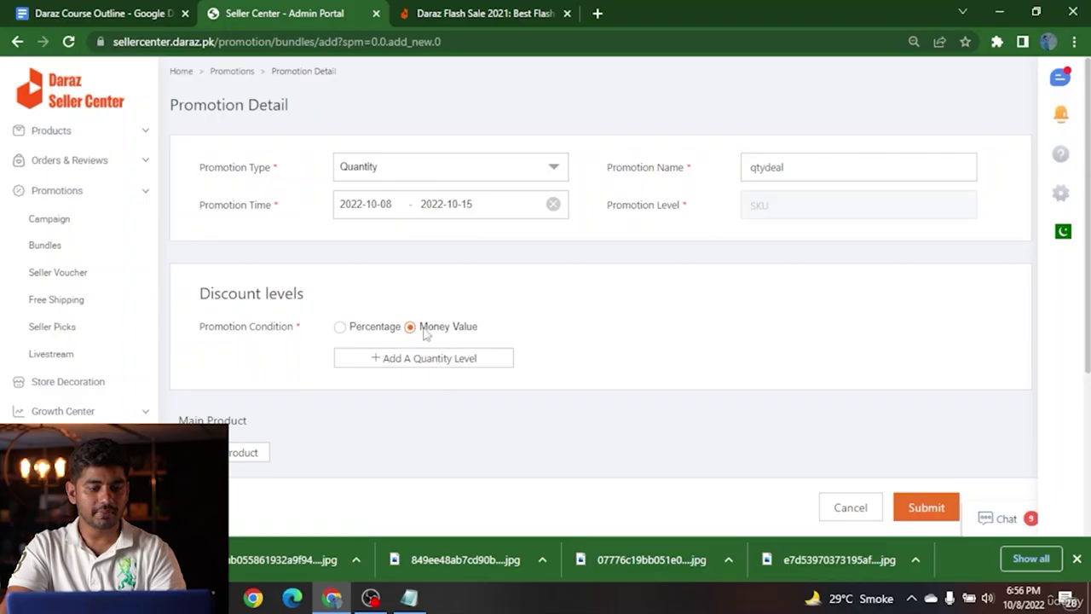
Step: Base the discount on percentage and set the first level to 5% off each item when buying 2
click(360, 332)
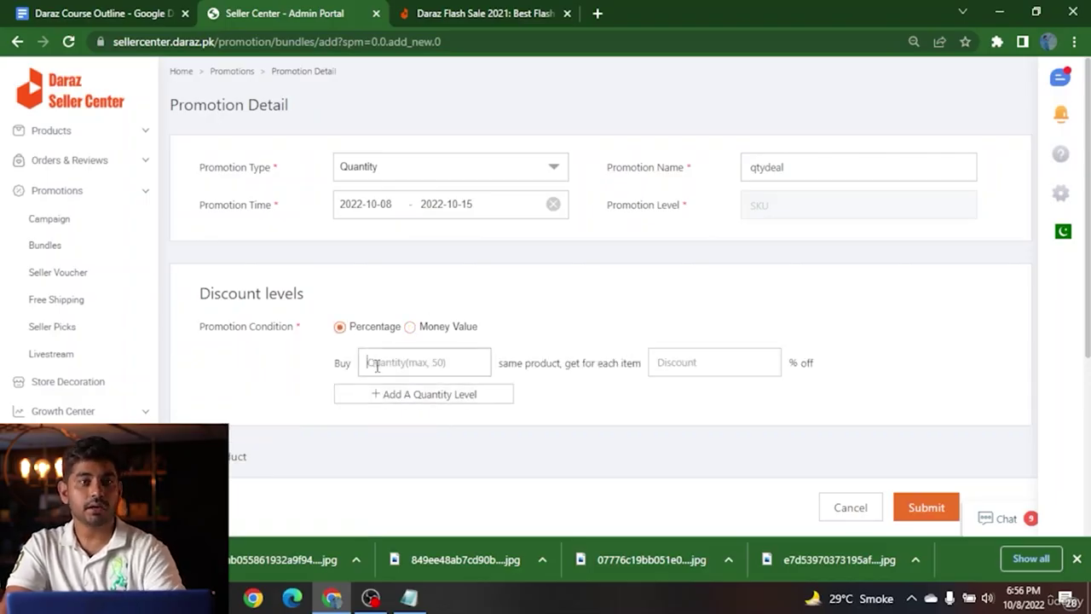
text(1)
key(BackSpace)
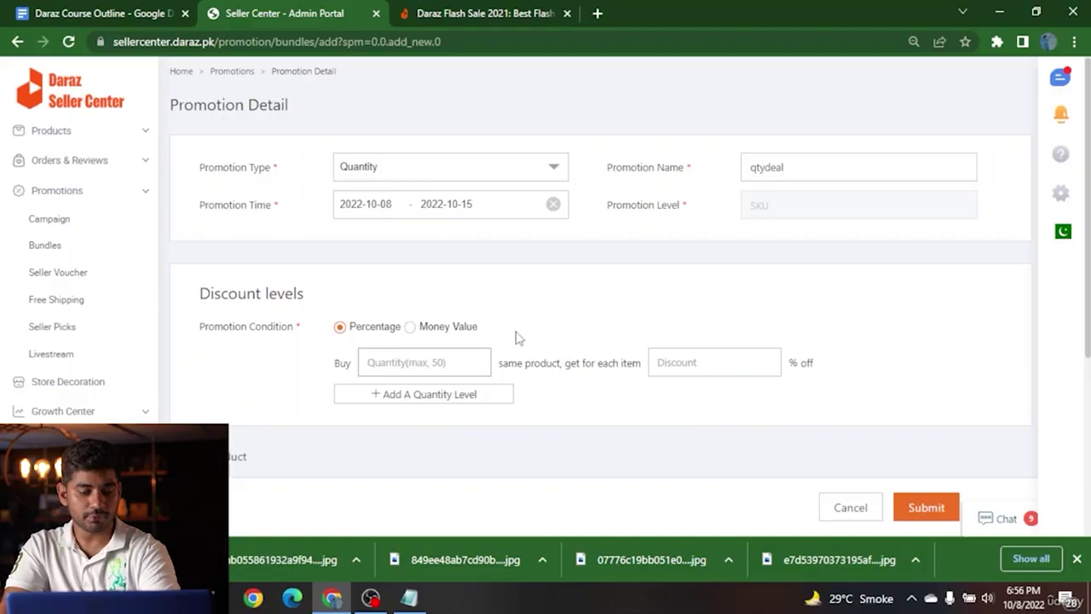
text(2)
text(5)
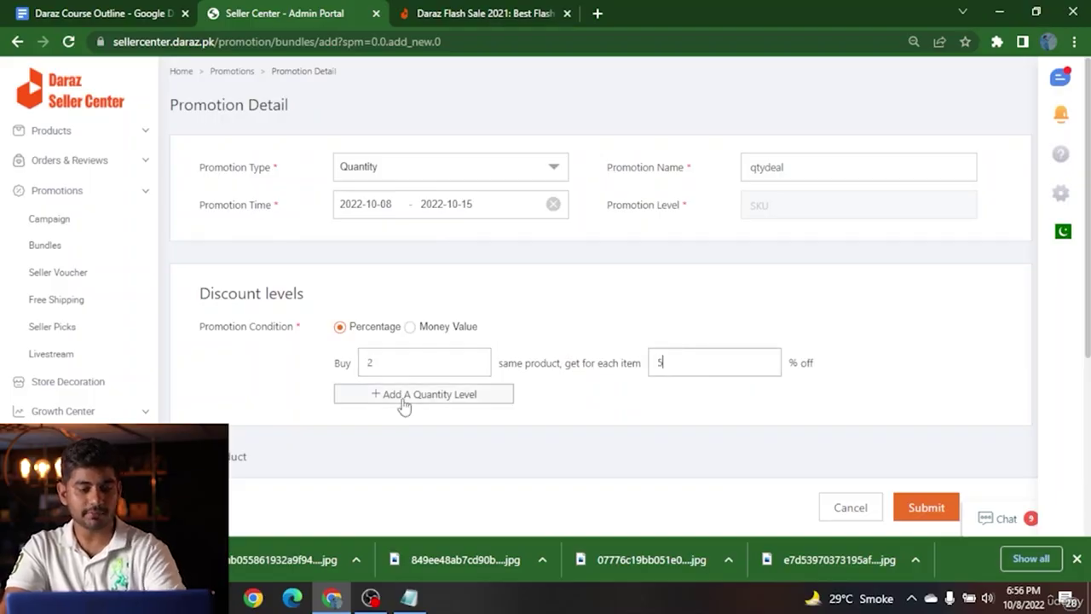
Step: Add two more quantity levels: 10% off each item for buying 3 and 15% off for buying 5
click(399, 395)
click(385, 391)
text(3)
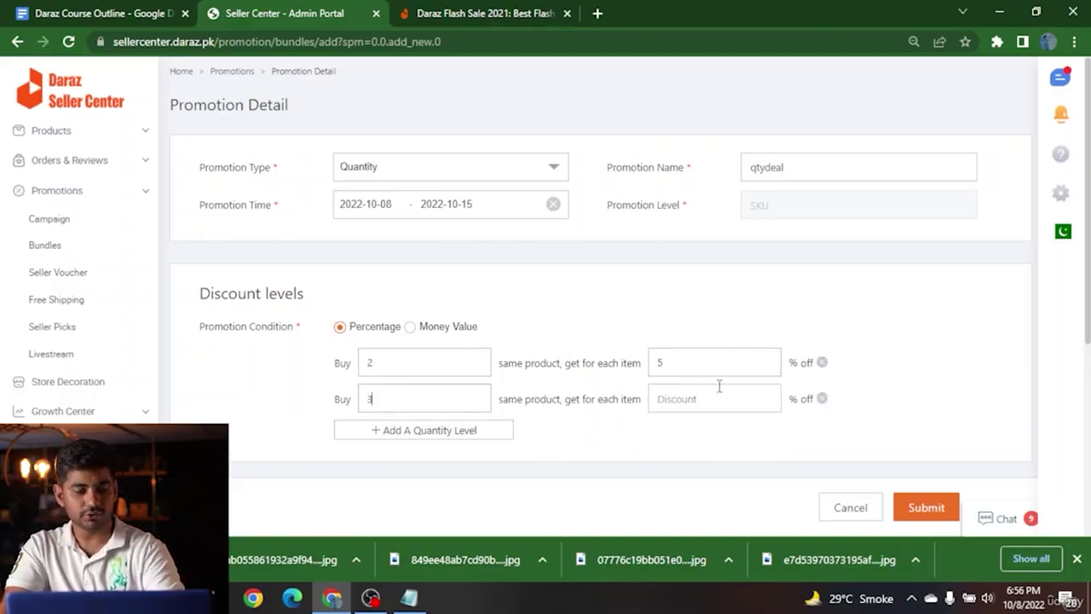
click(700, 400)
text(10)
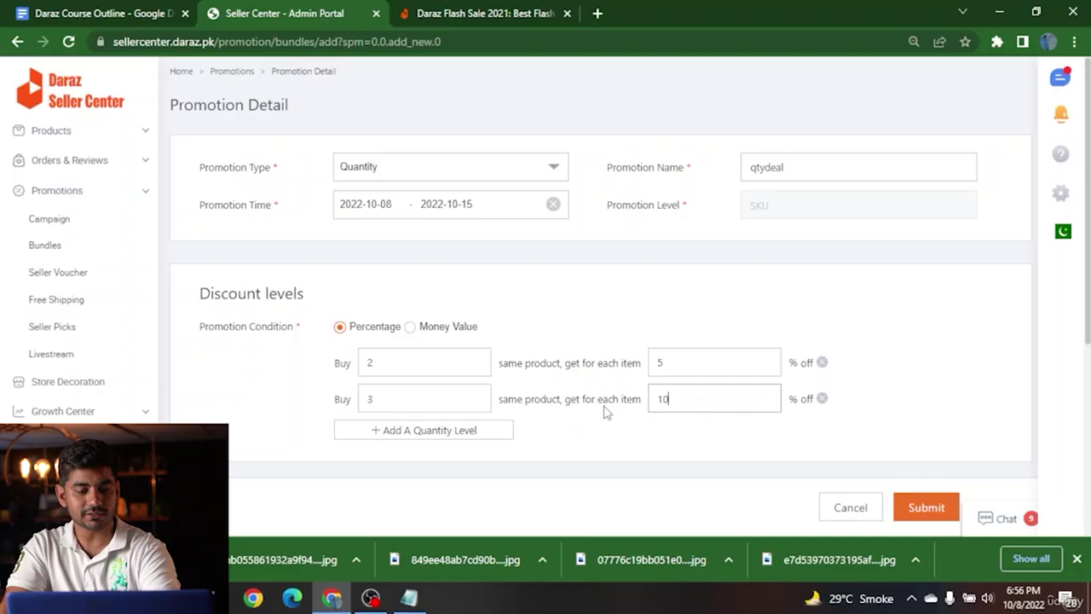
click(430, 430)
text(5)
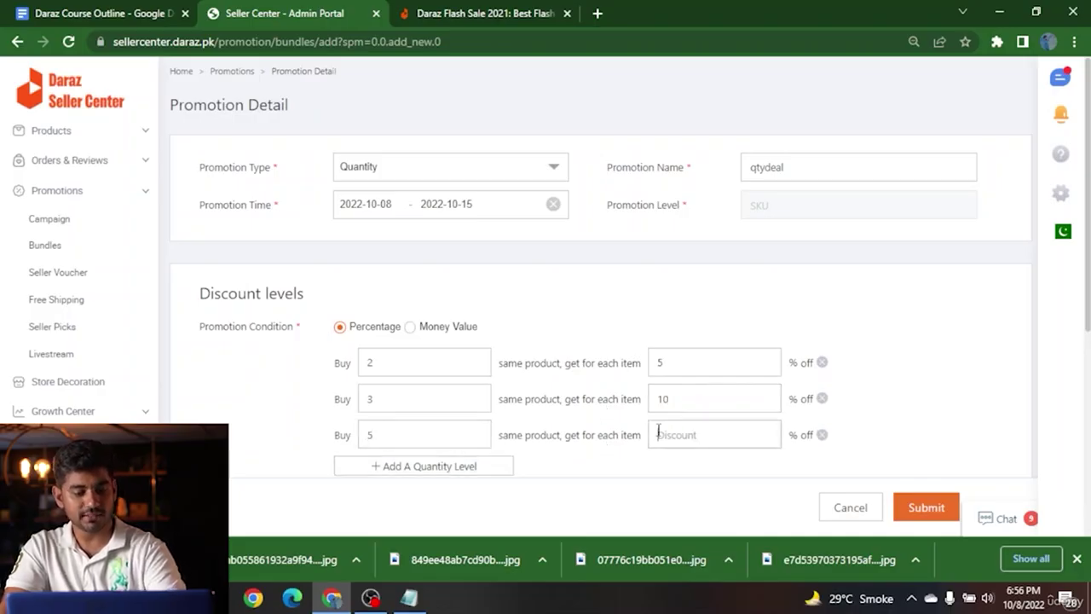
click(658, 430)
text(15)
Step: Add the two RGB LED strip light variants, priced 1100.0 and 2200.0, as the promotion's main products
scroll(252, 383, down, 2)
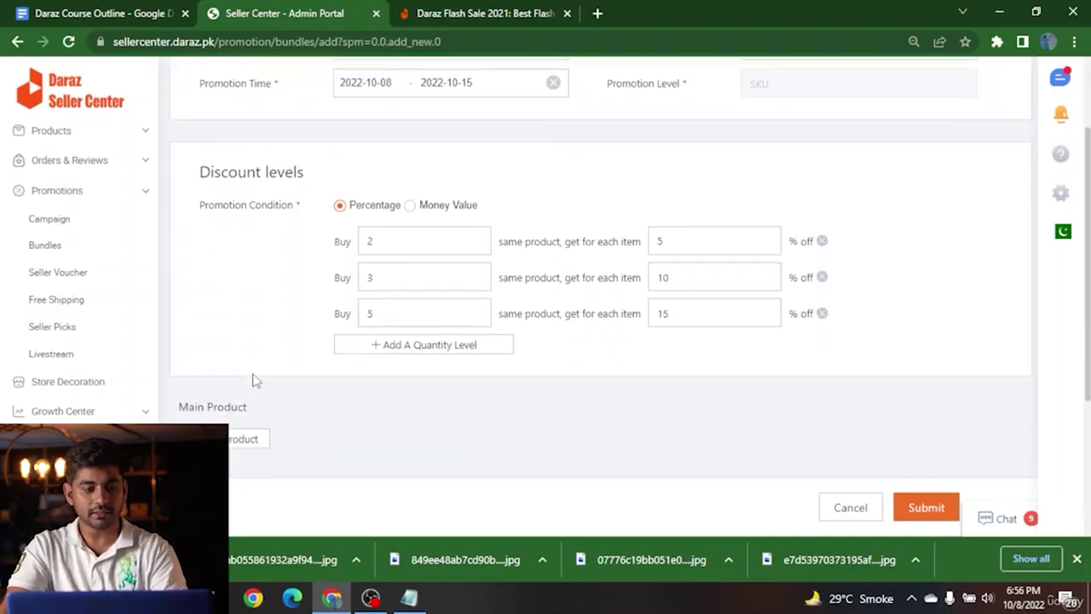
click(225, 401)
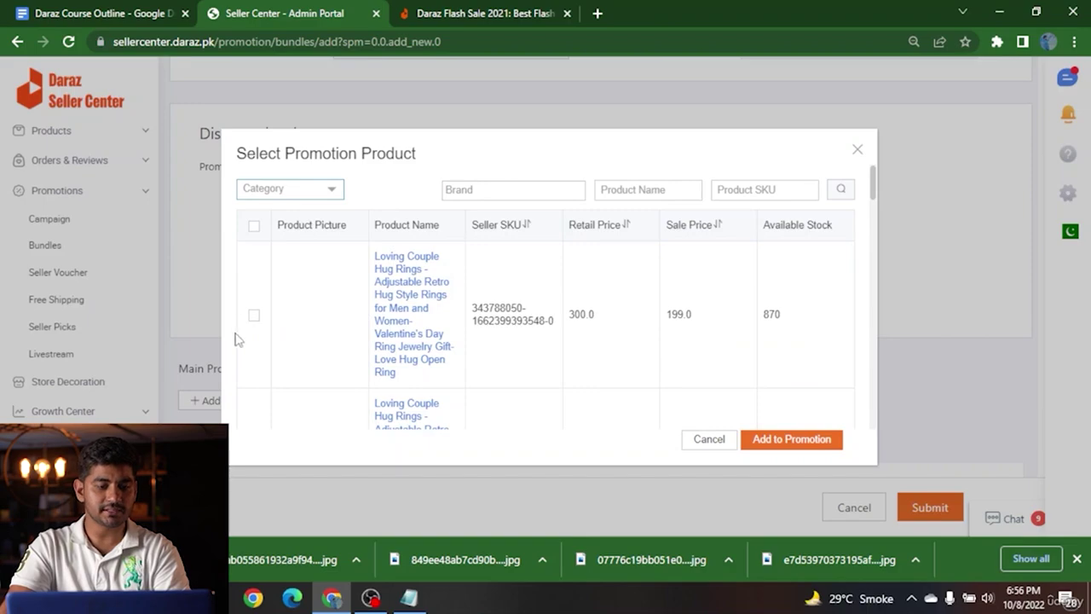
scroll(243, 328, down, 10)
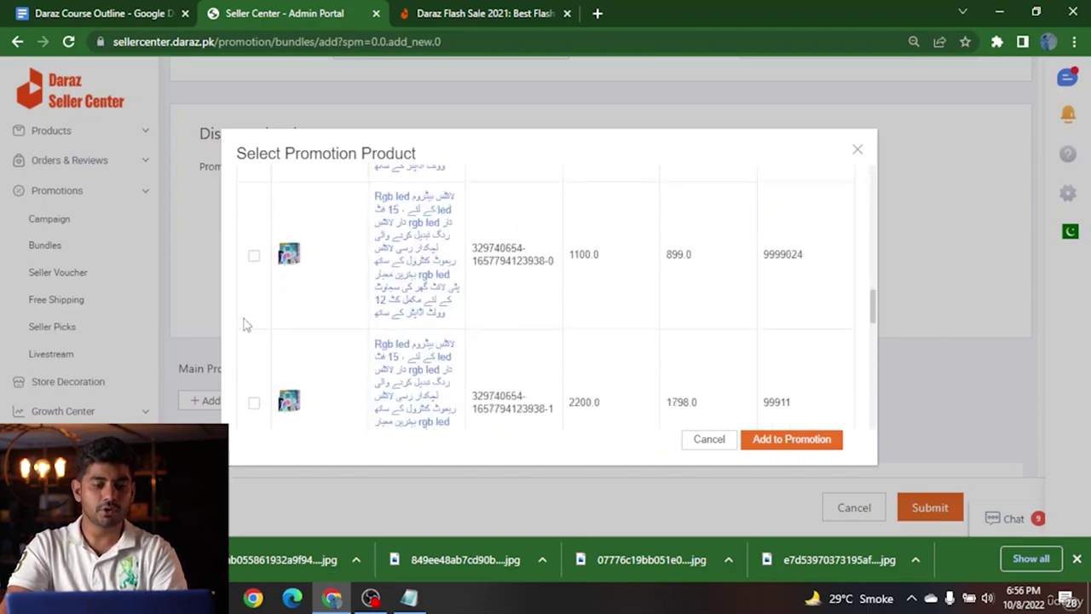
click(253, 255)
click(253, 403)
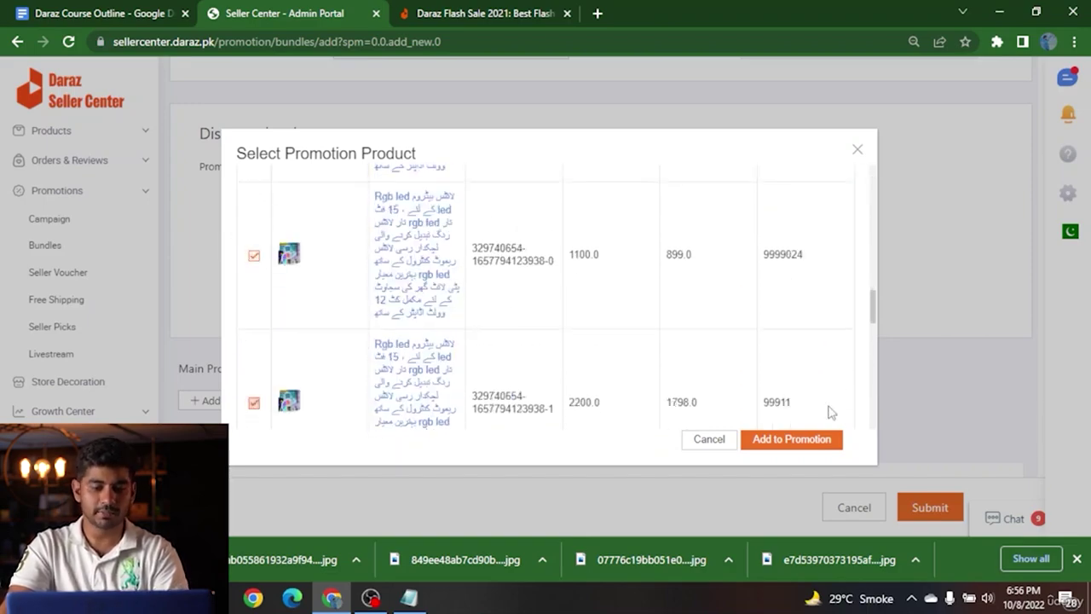
click(791, 439)
Step: Submit the qtydeal promotion and dismiss the Bundles welcome guide on the promotion list
scroll(433, 156, down, 5)
scroll(853, 483, up, 2)
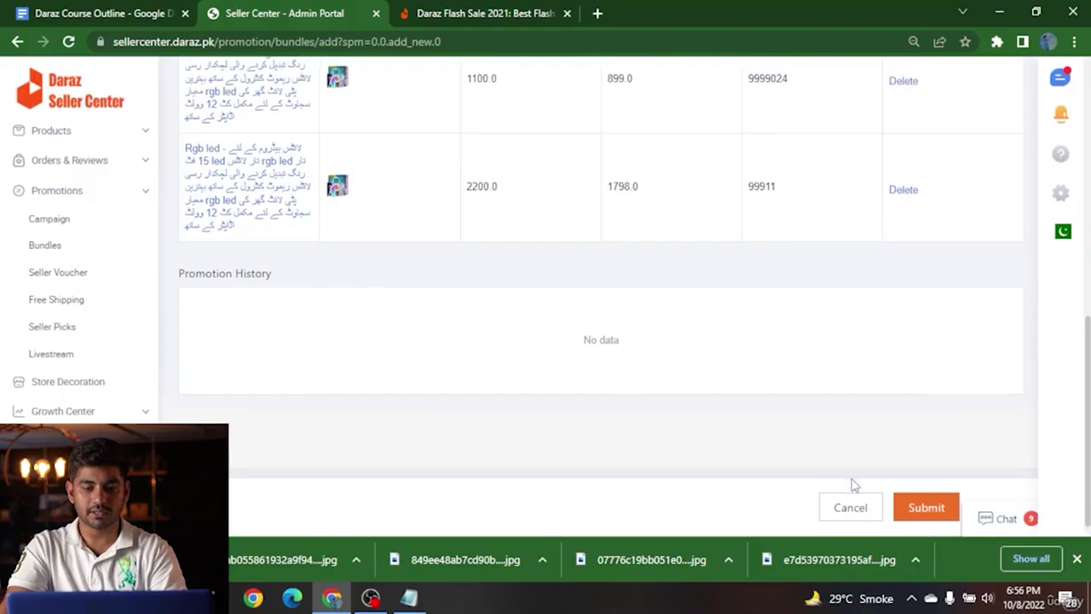
click(926, 507)
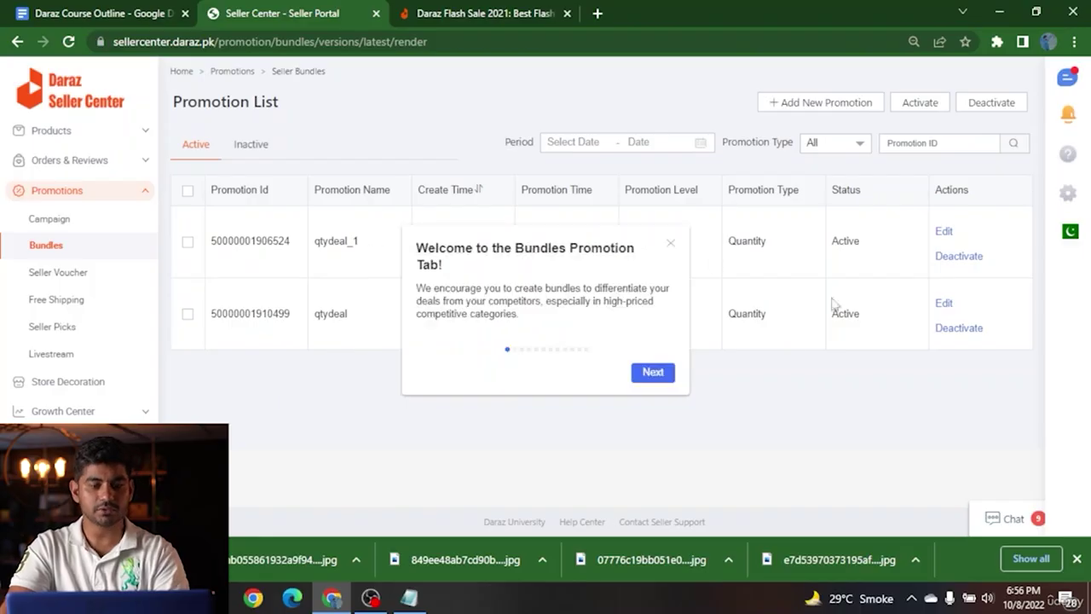
click(671, 245)
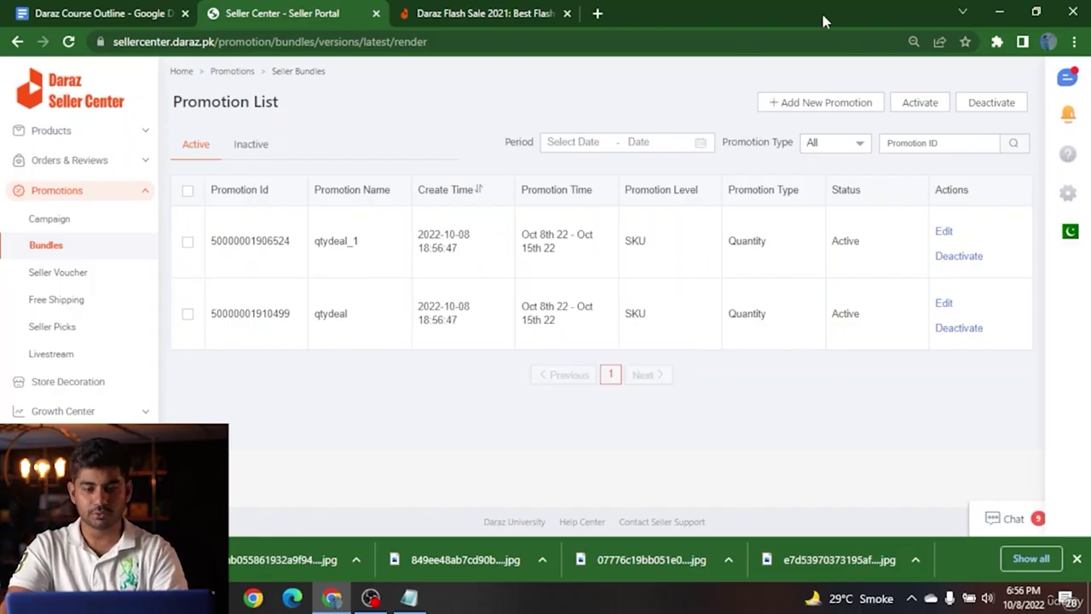
Step: Start another bundle promotion, preview the Buy 1 Get 1 Free type, and set the promotion type to Free Gift
click(825, 103)
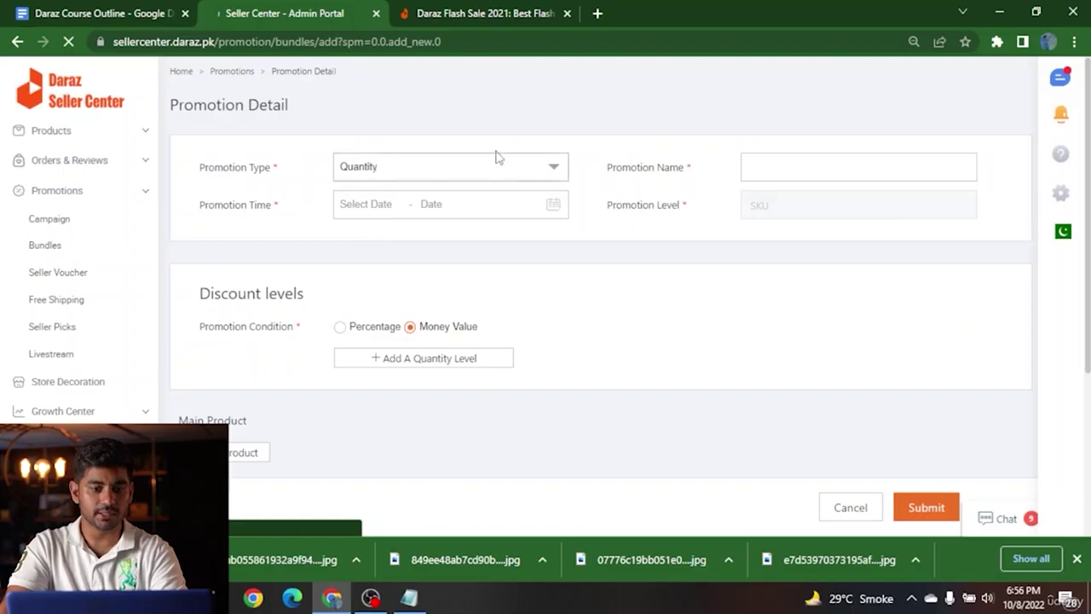
click(429, 179)
click(412, 219)
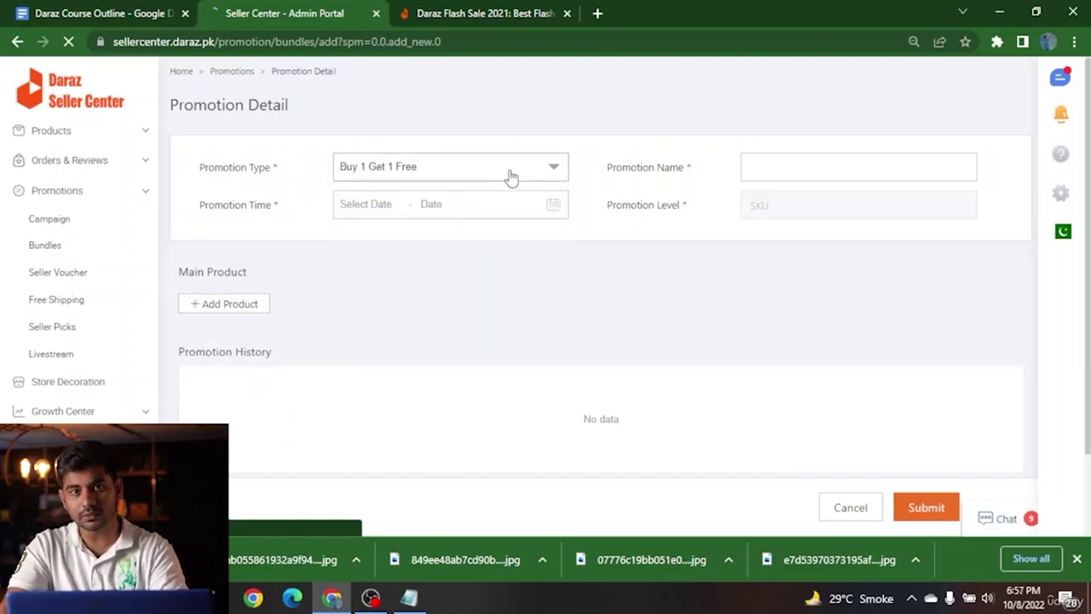
click(418, 167)
click(392, 242)
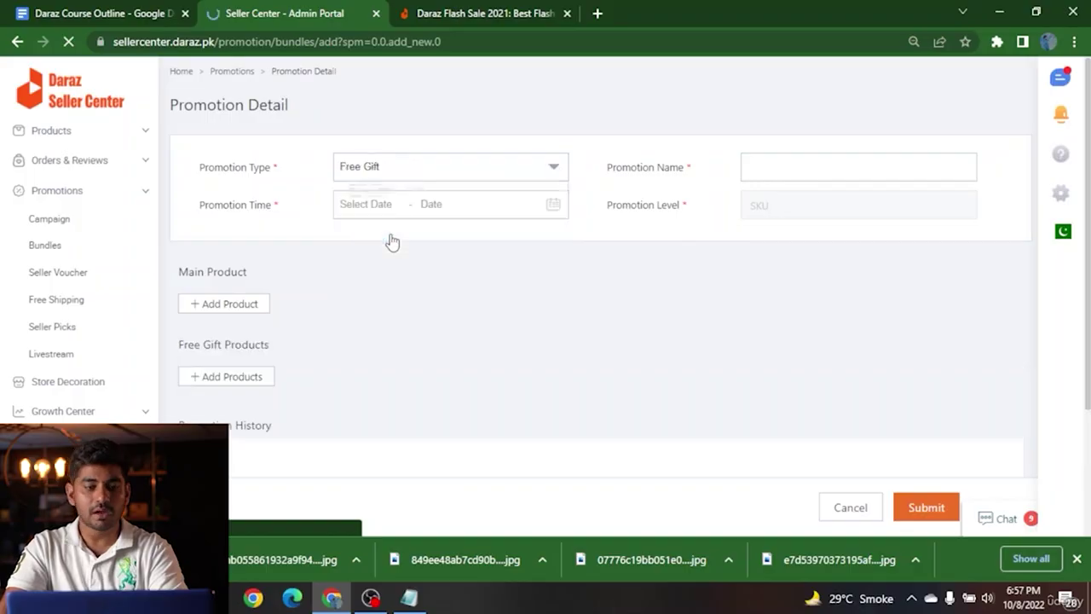
click(400, 177)
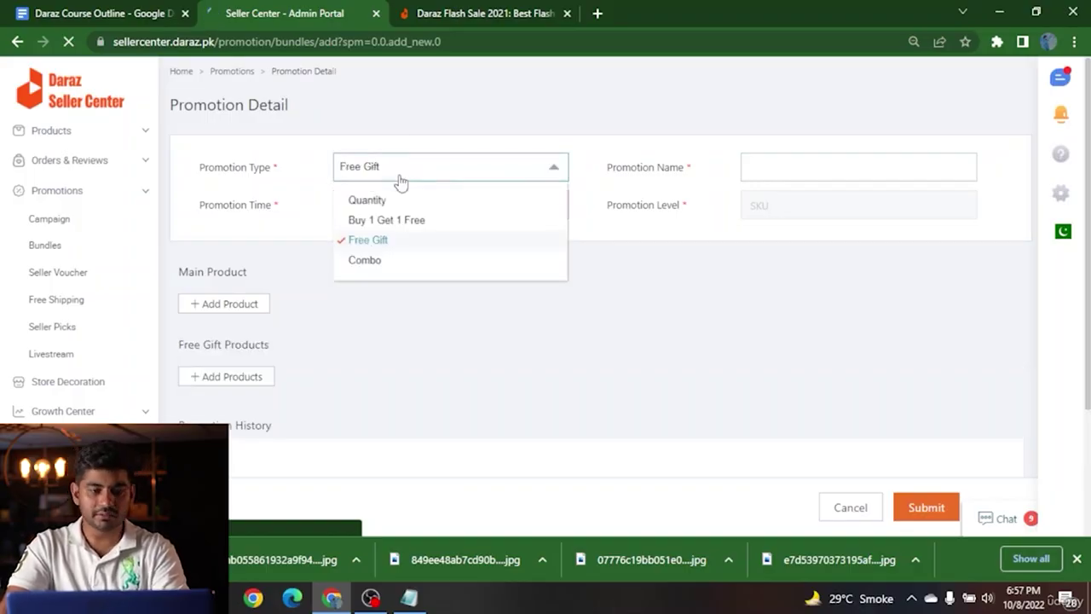
click(400, 180)
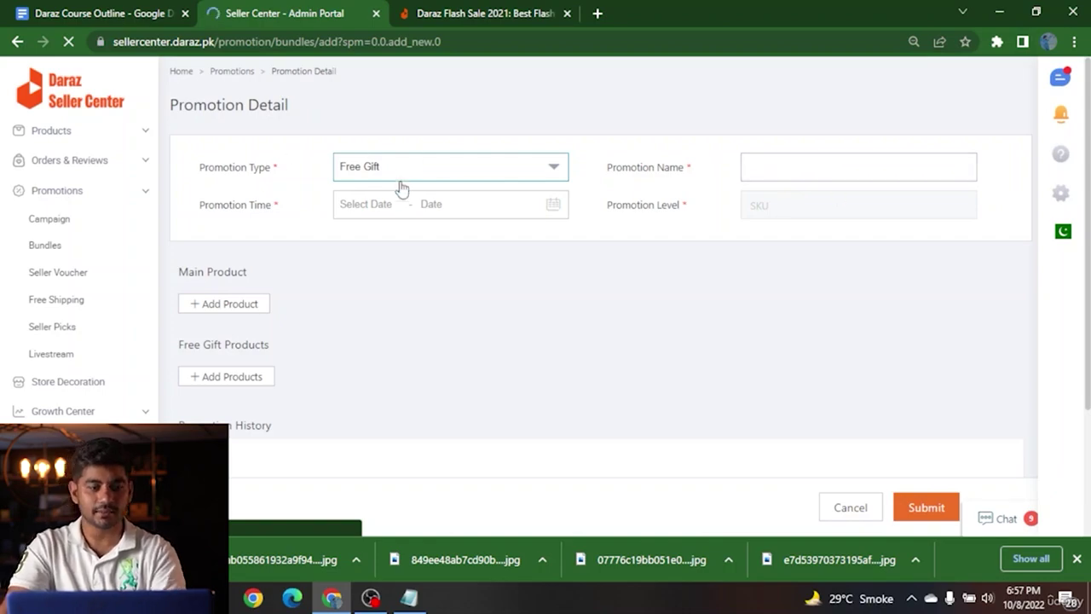
Step: Name the Free Gift promotion free and set its period from 2022-10-08 to 2022-10-15
click(776, 171)
text(free)
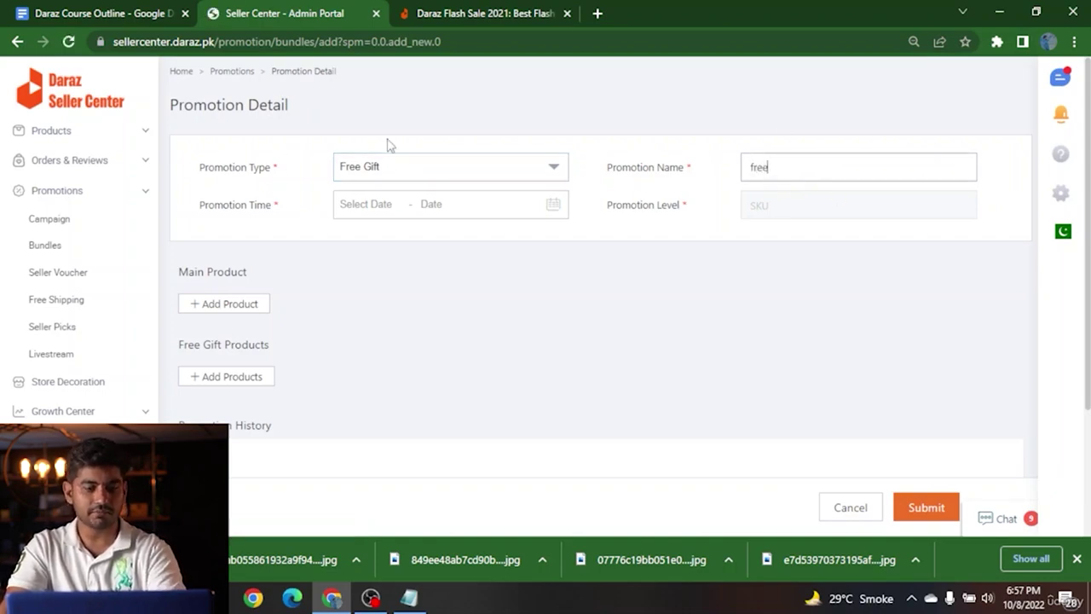
click(378, 201)
click(482, 290)
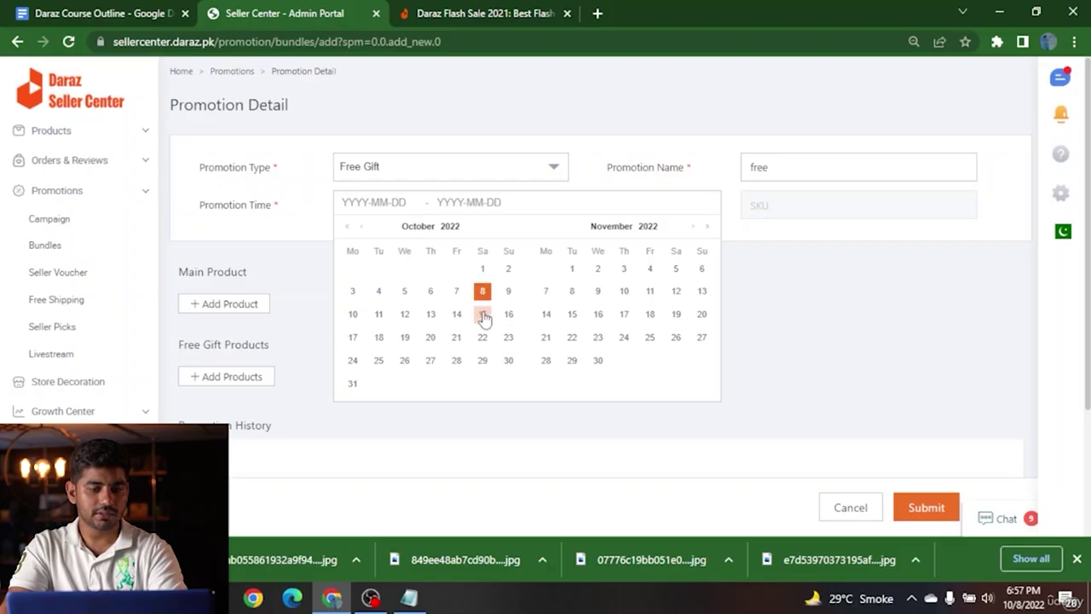
click(482, 314)
Step: Add the first listed Loving Couple Hug Rings variant as the main product of the Free Gift promotion
click(196, 303)
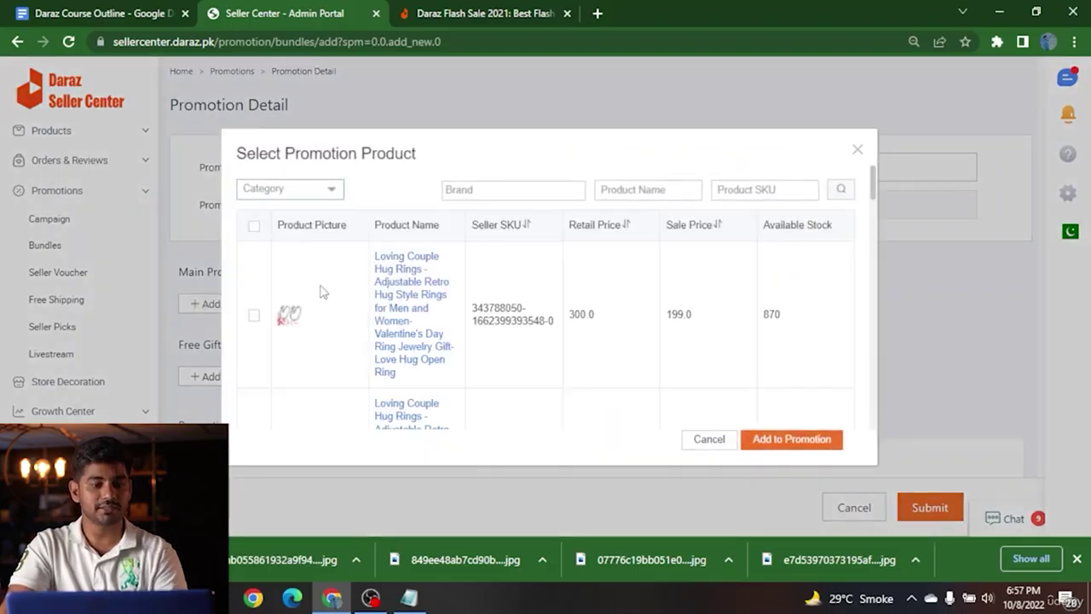
scroll(284, 310, down, 1)
scroll(283, 308, down, 1)
click(253, 236)
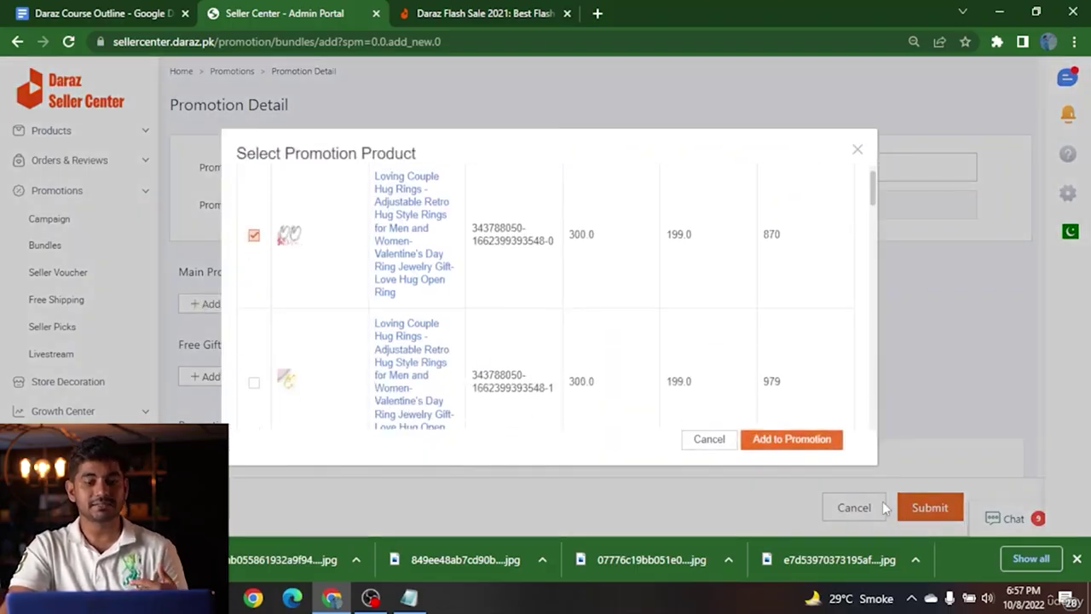
click(792, 439)
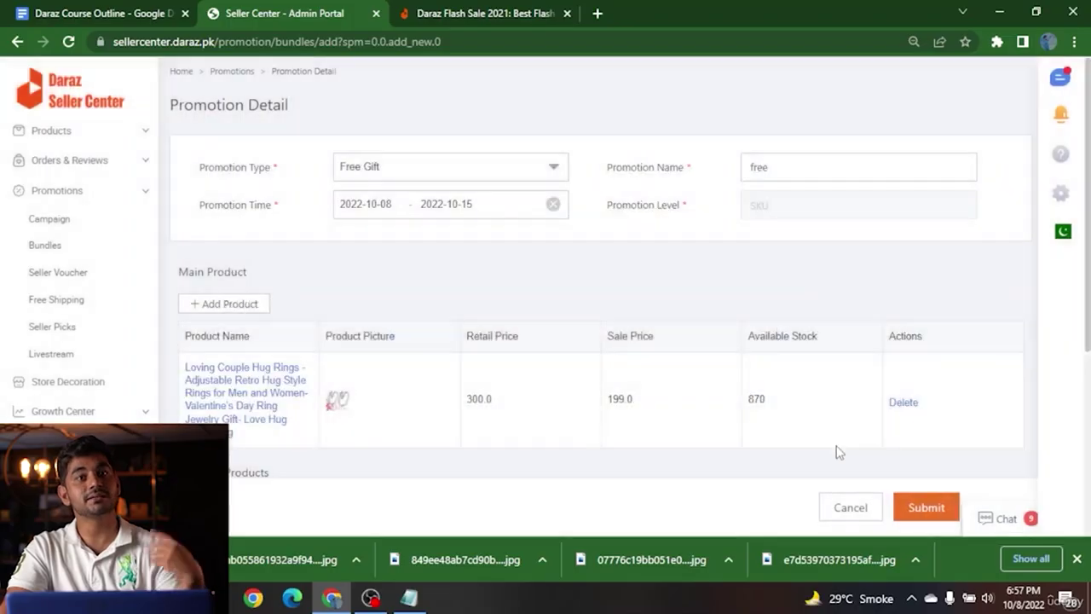
Step: Add the tummy trimmer variant with a sale price of 469 as the free gift product of the promotion
scroll(648, 379, down, 2)
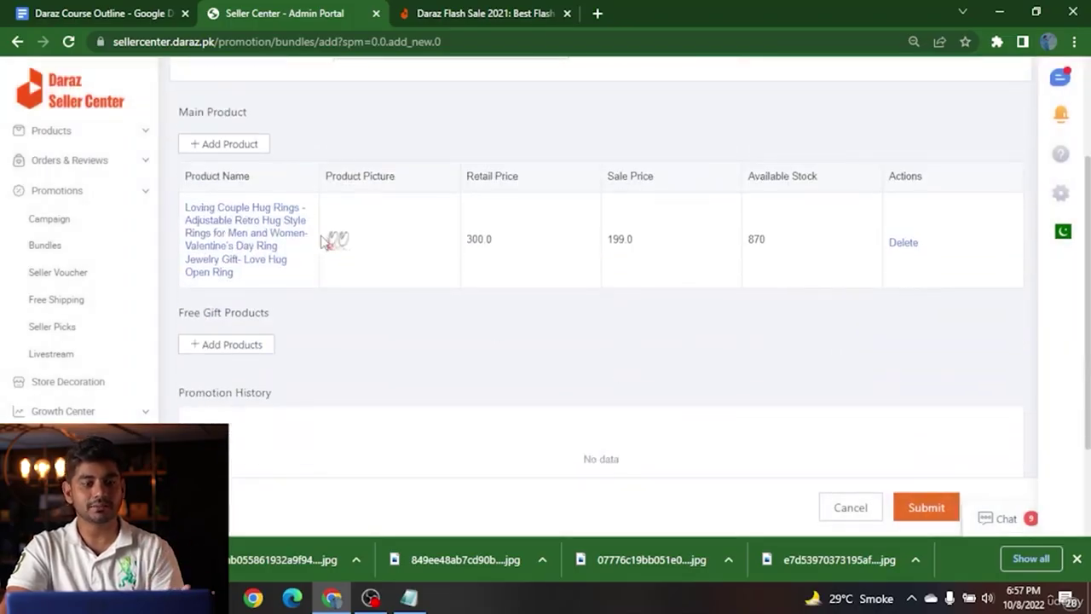
click(224, 345)
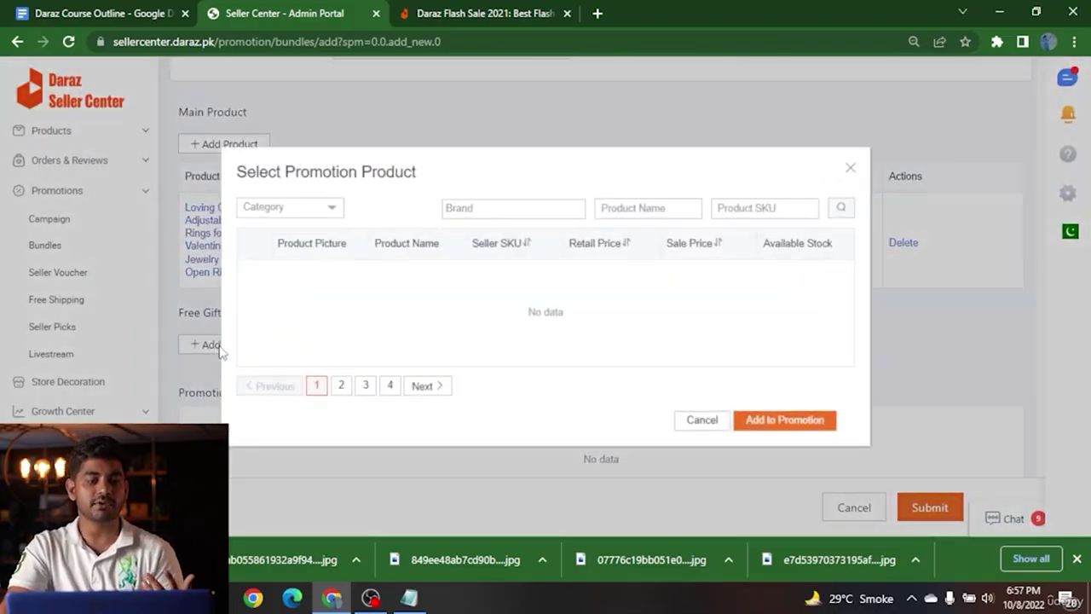
scroll(264, 330, down, 2)
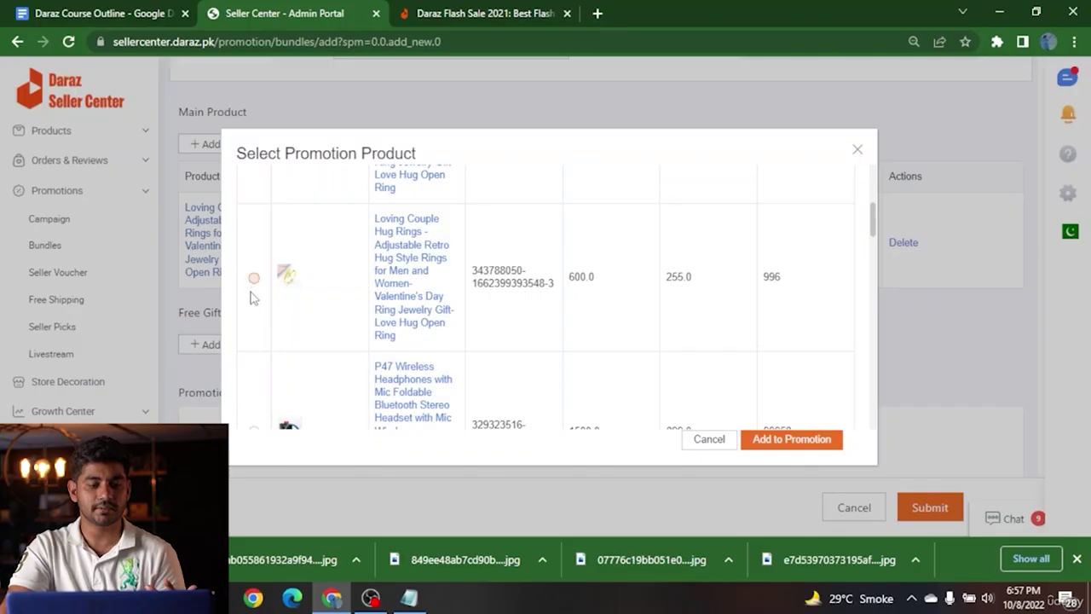
scroll(251, 366, down, 1)
scroll(247, 349, down, 5)
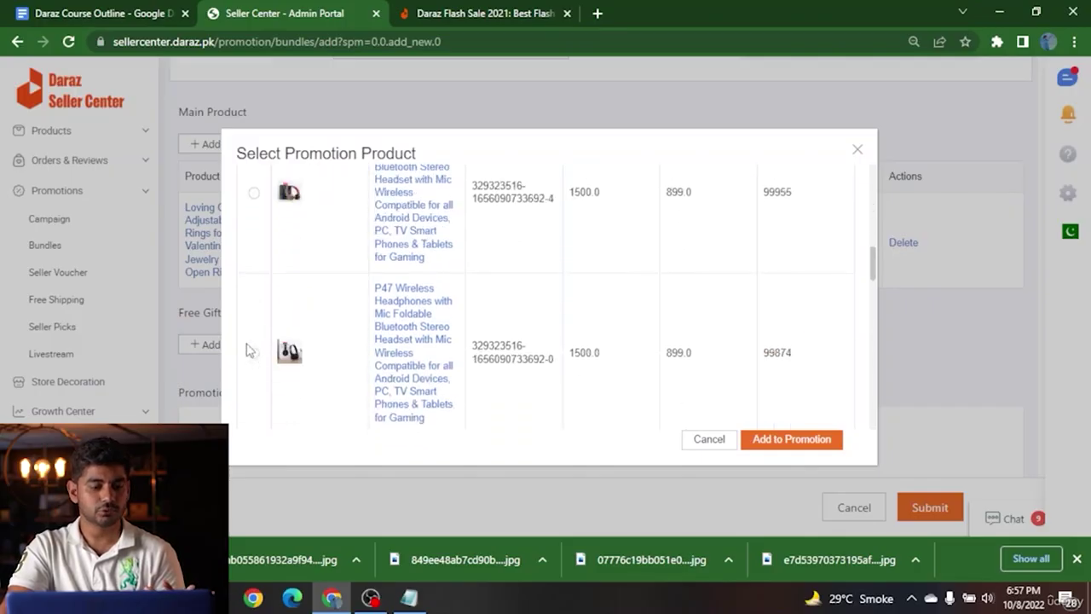
scroll(250, 330, down, 4)
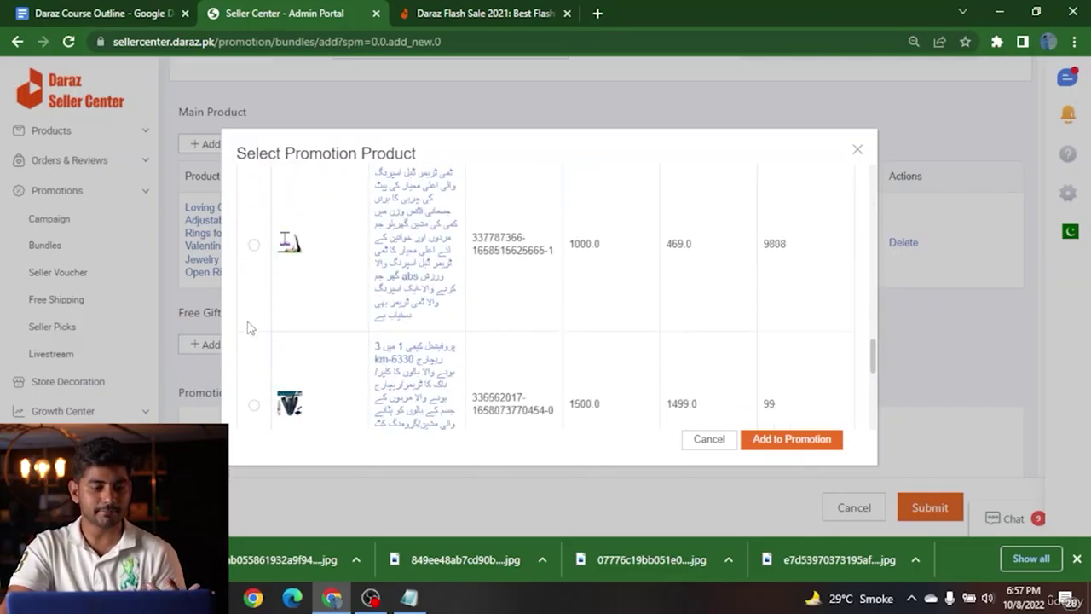
click(792, 439)
Step: Review the main product and the free gift product listed in the Free Gift promotion
scroll(463, 304, down, 1)
scroll(362, 213, up, 2)
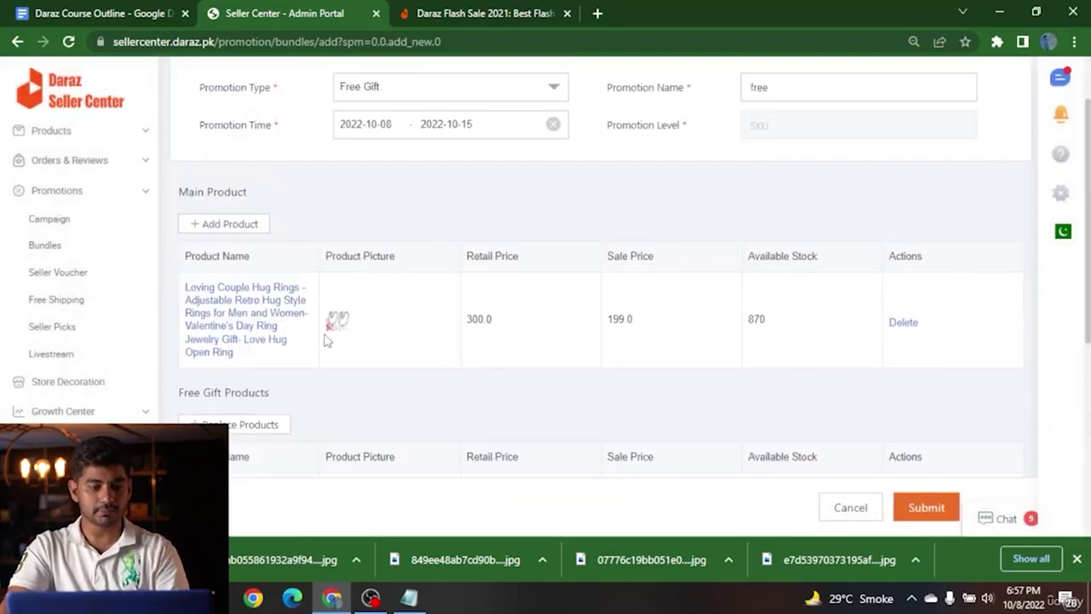
scroll(400, 375, down, 3)
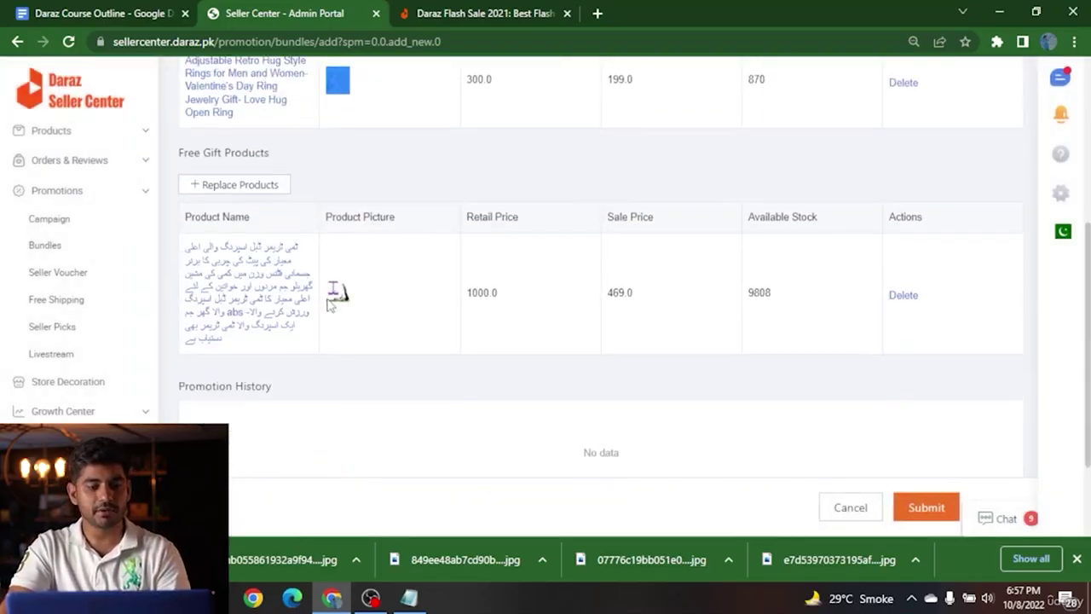
drag(398, 300, 438, 282)
scroll(439, 283, up, 3)
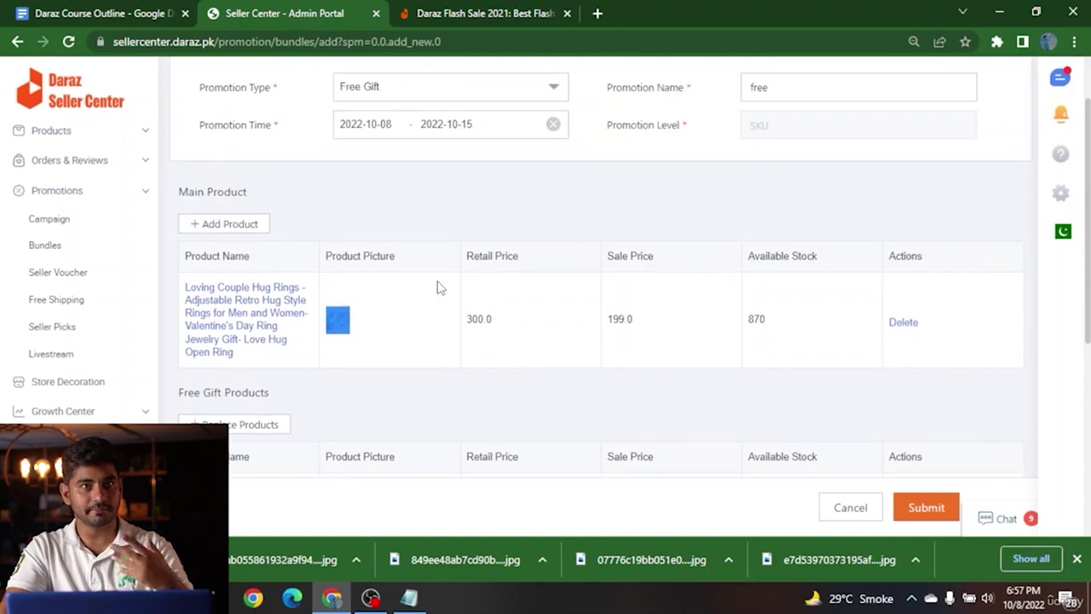
scroll(356, 388, down, 2)
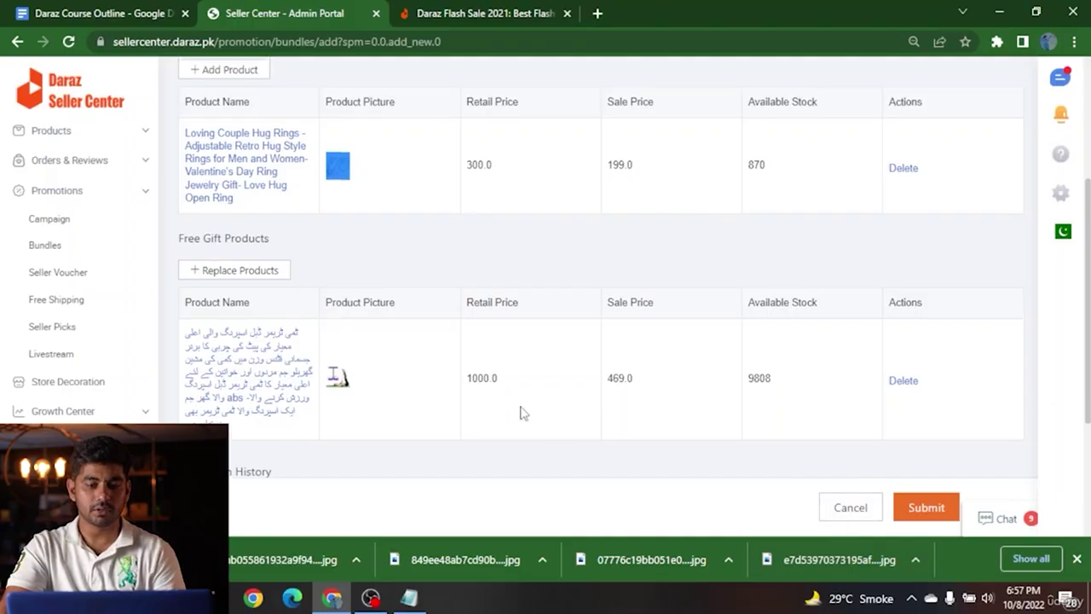
scroll(503, 366, up, 3)
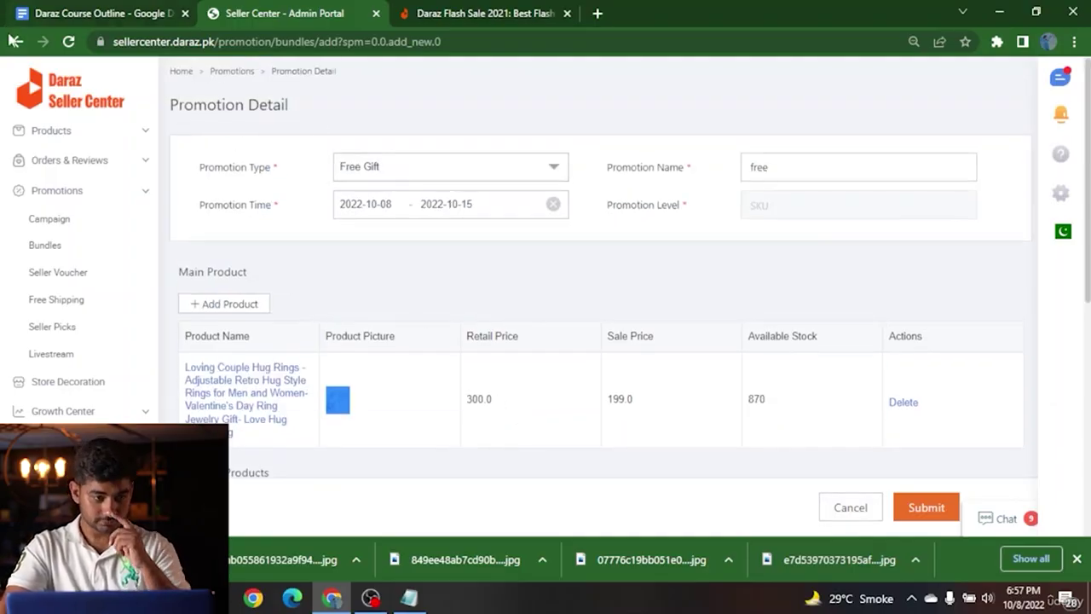
Step: Leave the Free Gift form without submitting, and start a new bundle promotion of type Combo named combo
click(15, 41)
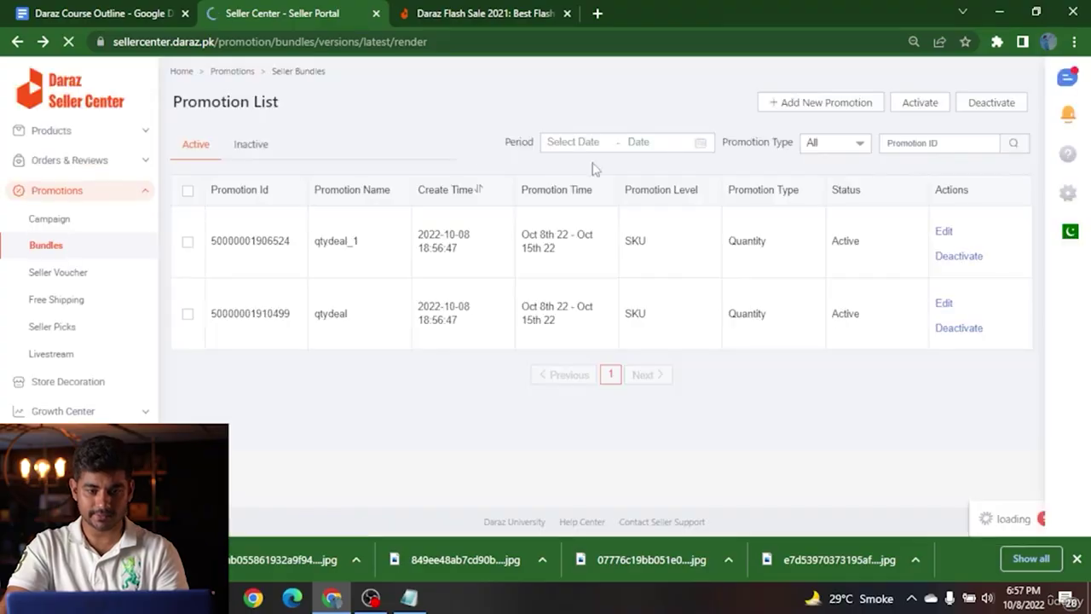
click(782, 106)
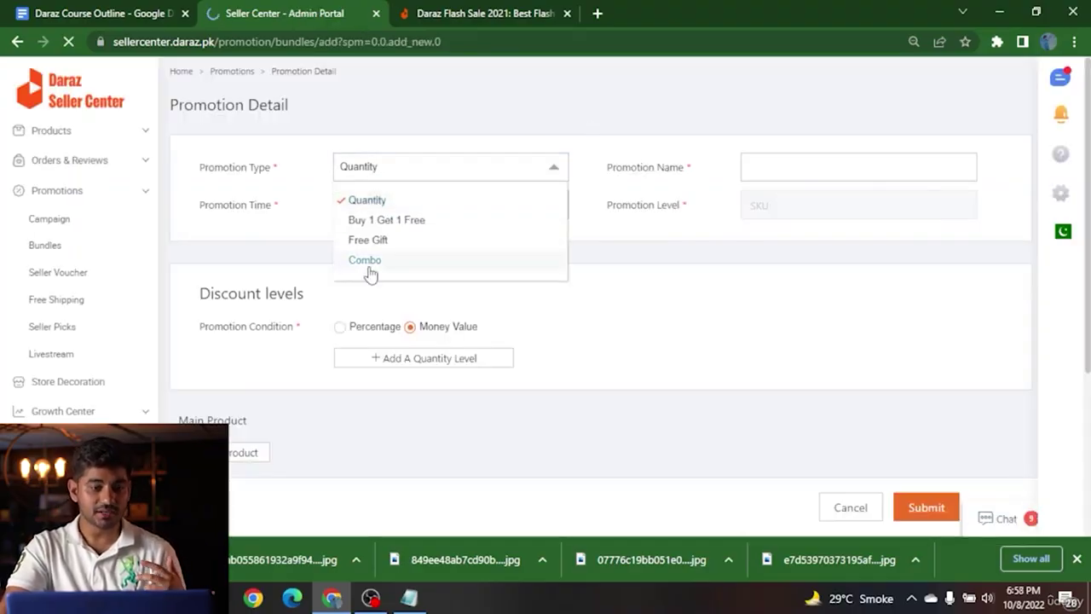
click(366, 263)
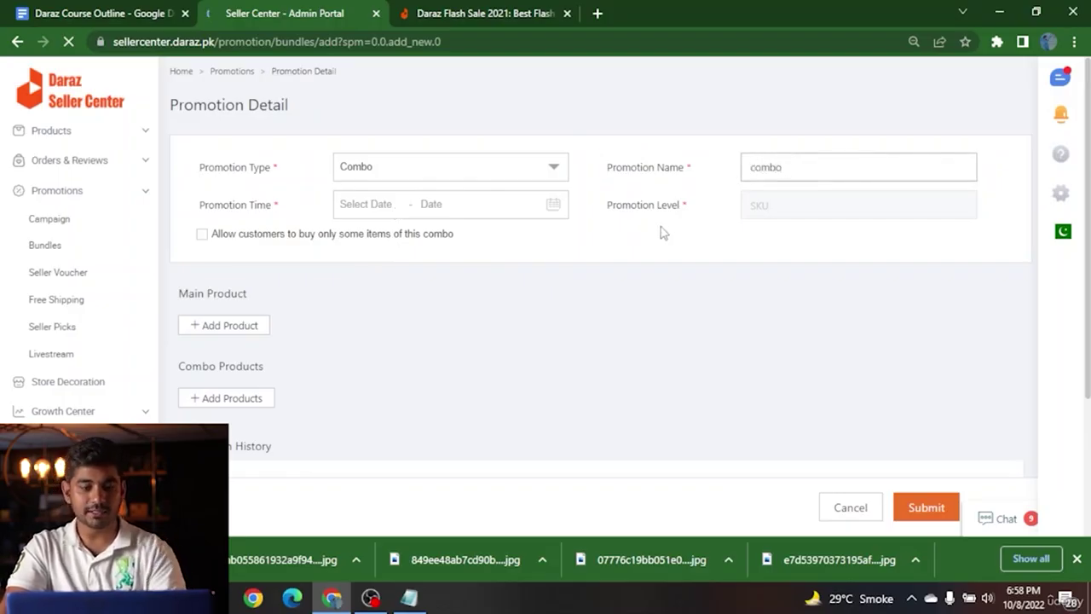
Step: Set the combo promotion's period from 2022-10-08 to 2022-10-15
click(348, 204)
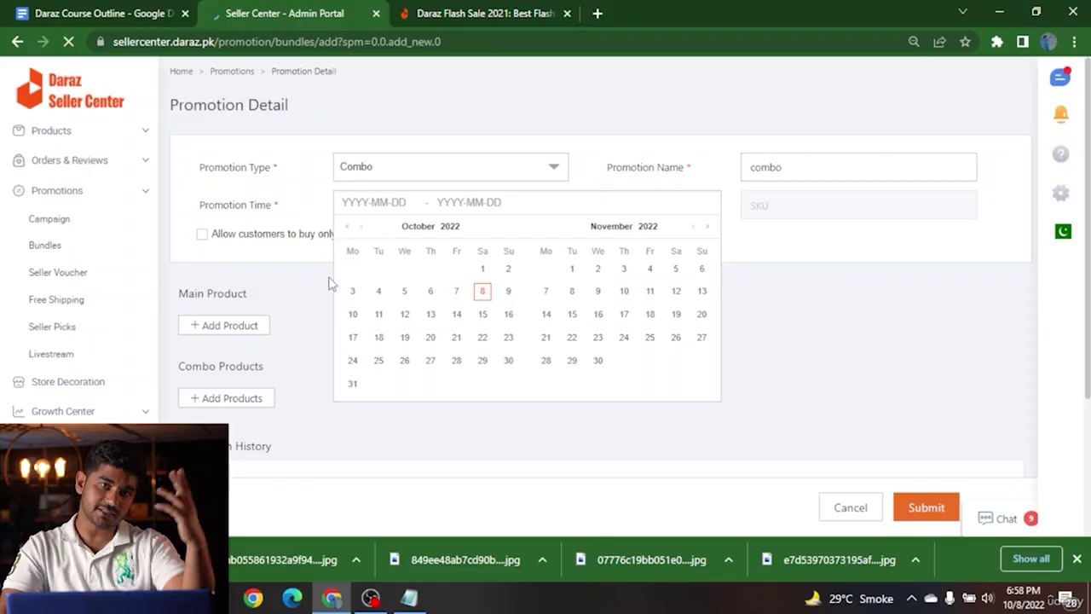
click(482, 291)
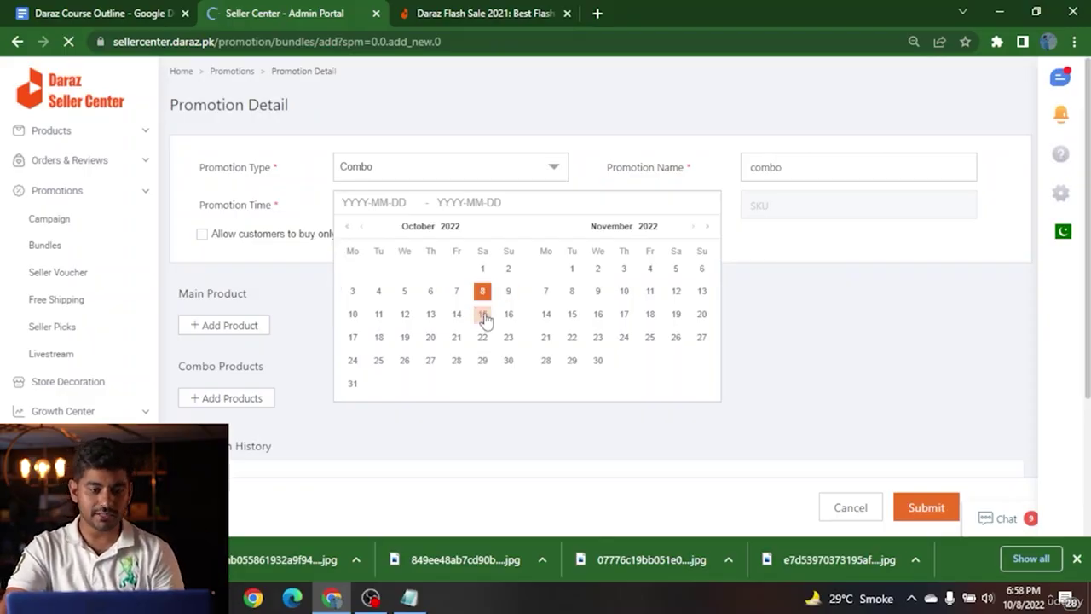
click(482, 314)
Step: Add the green P47 Wireless Headphones variant as the combo's main product with a 5% discount
click(230, 326)
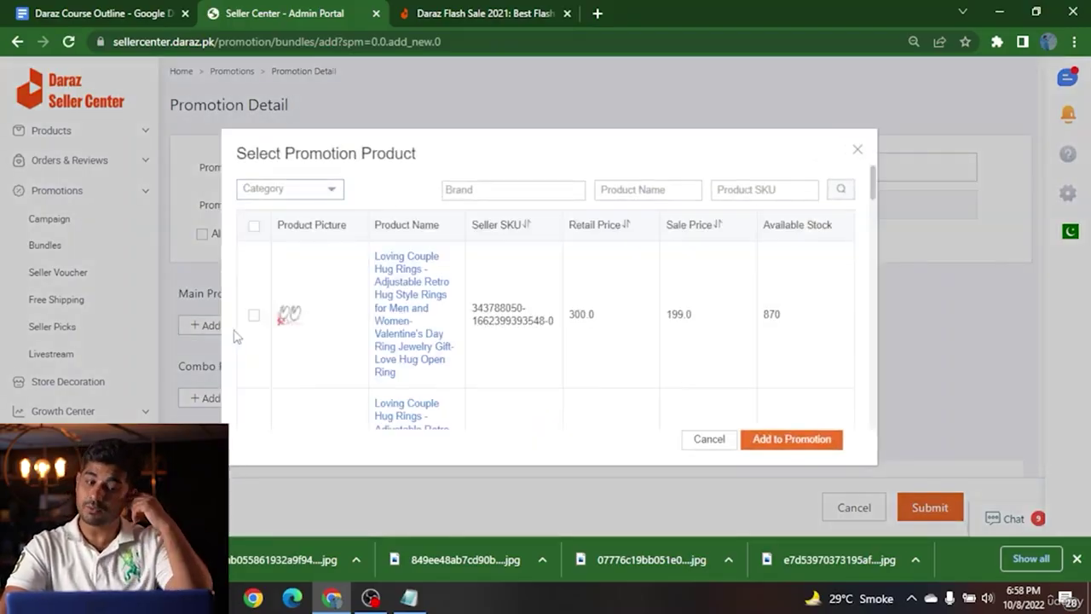
scroll(239, 326, down, 3)
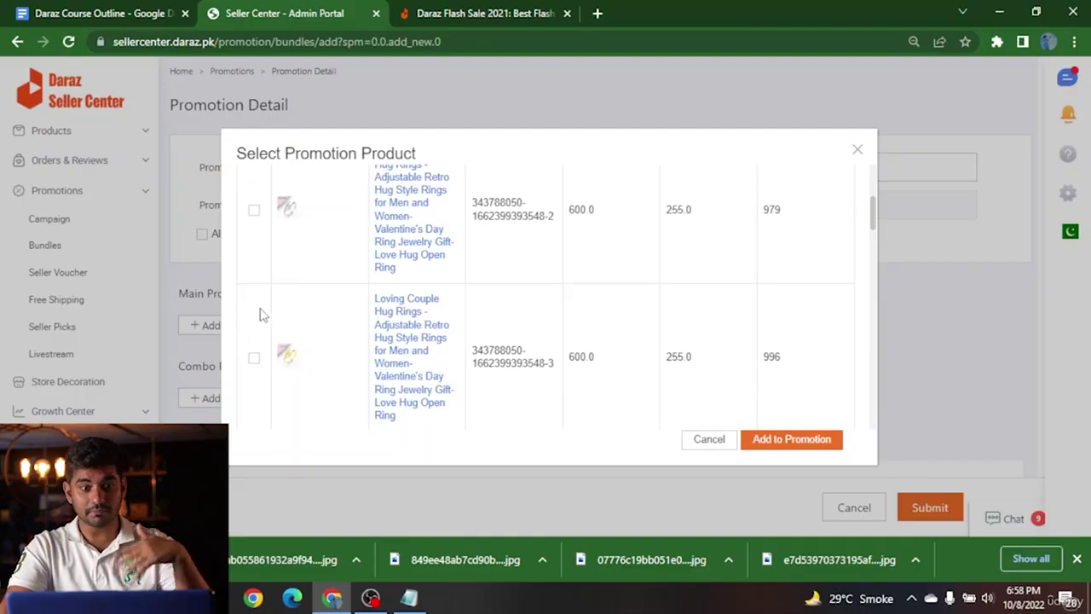
scroll(261, 315, down, 3)
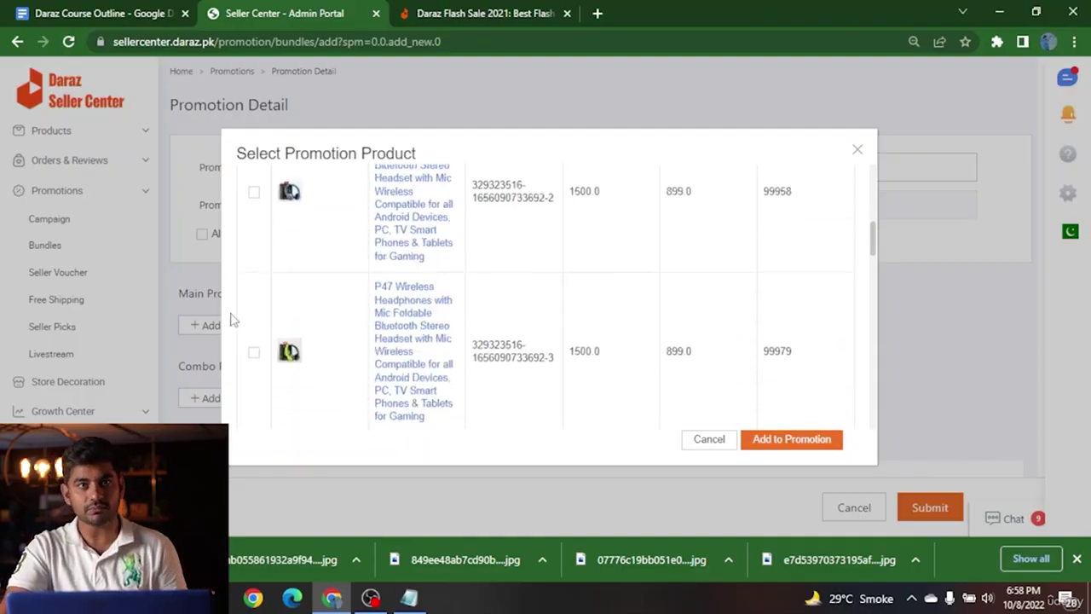
scroll(232, 290, down, 2)
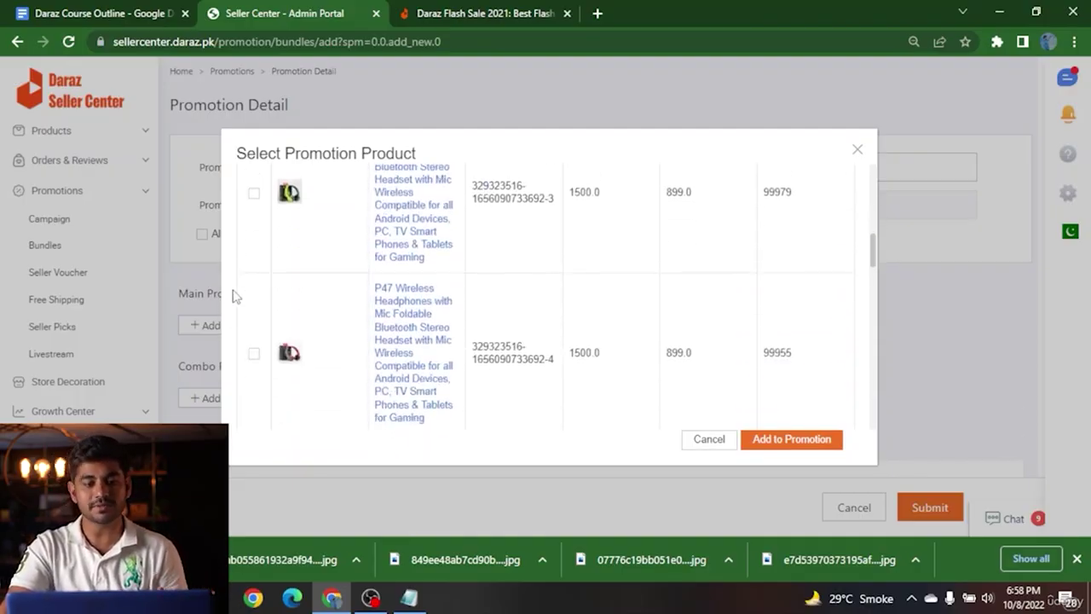
click(254, 193)
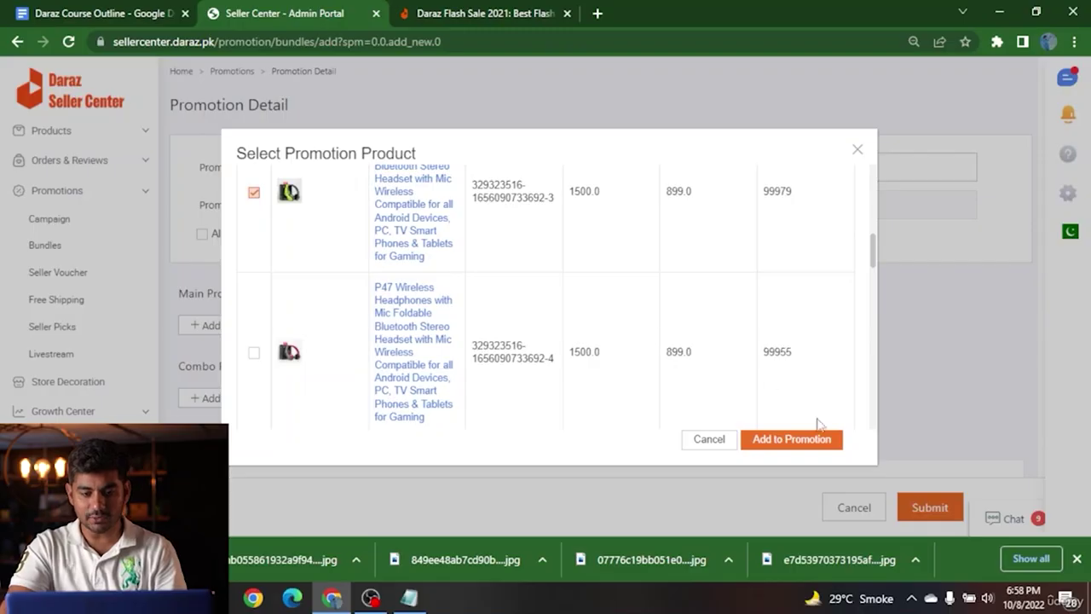
click(807, 446)
Step: Add the RGB LED strip lights variant with a retail price of 1100 as the combo product at 5% off
scroll(426, 290, down, 3)
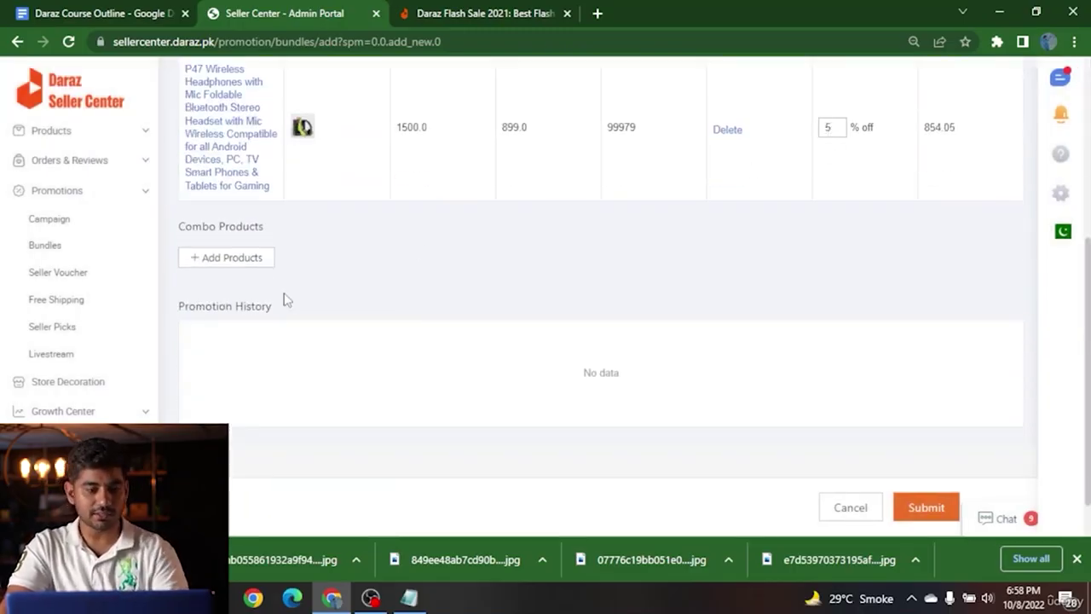
click(207, 256)
scroll(335, 310, down, 5)
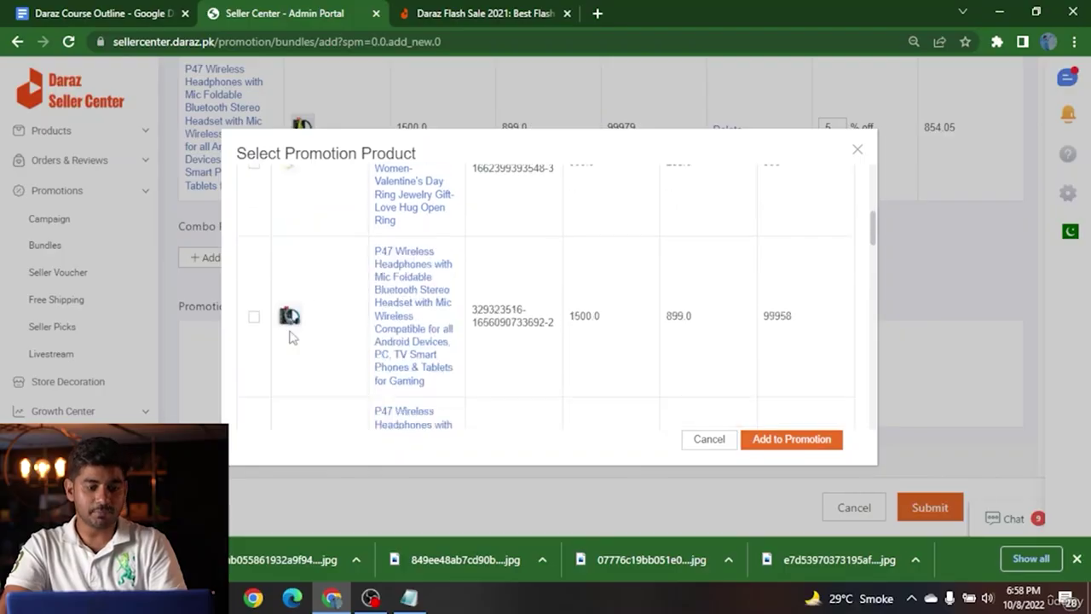
scroll(289, 337, down, 10)
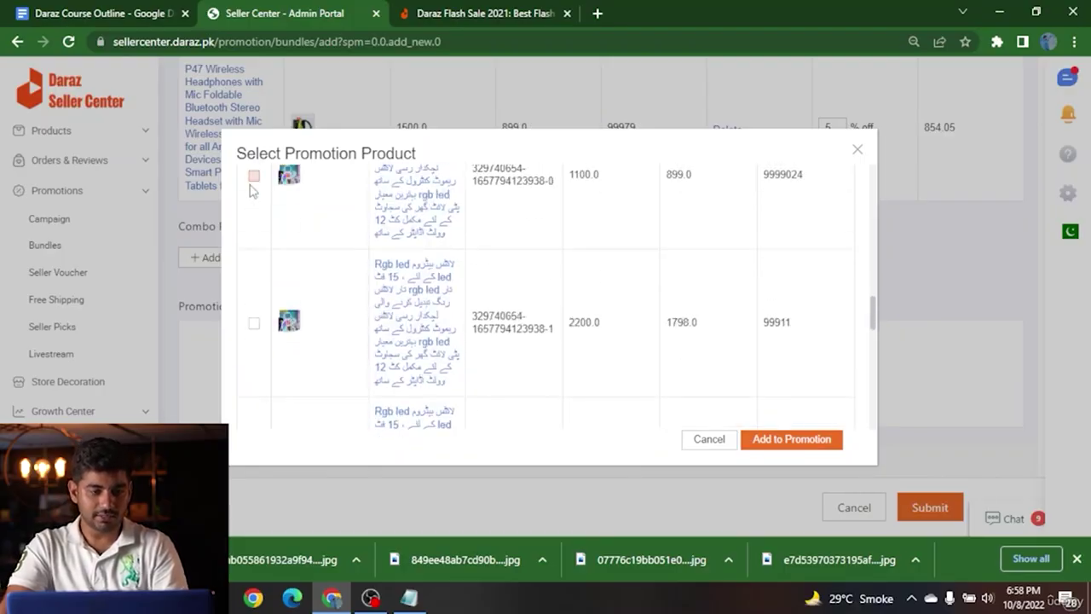
click(816, 440)
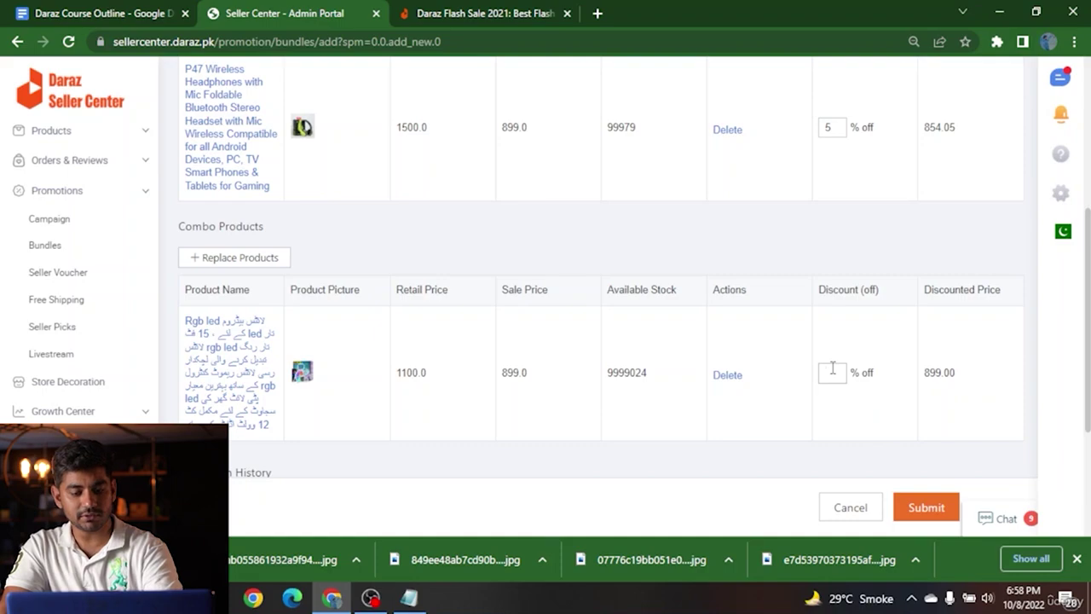
text(5)
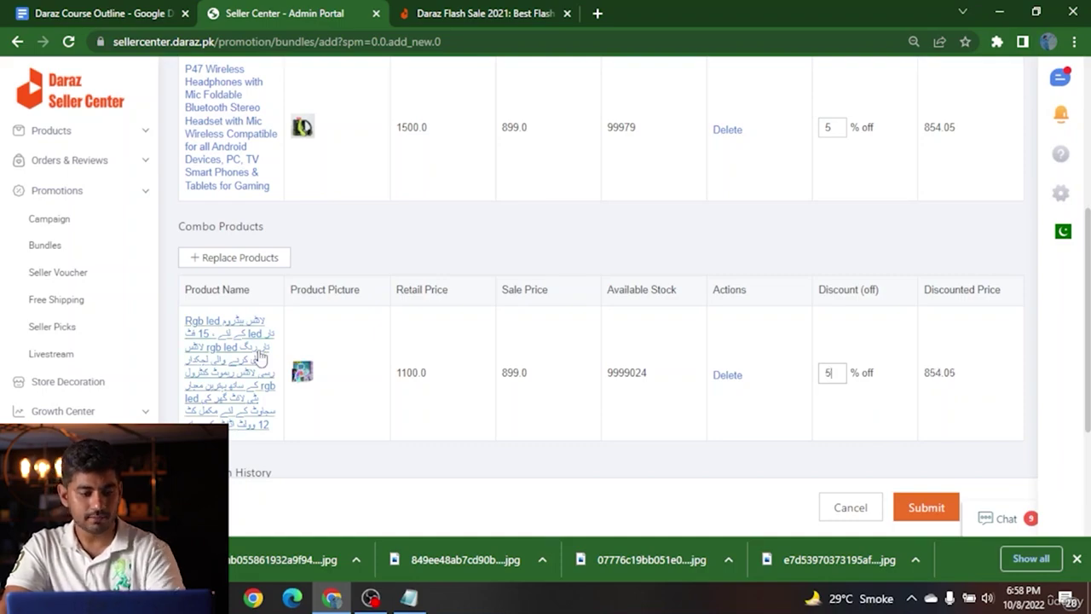
Step: Submit the combo promotion and open the store pages of the LED lights and P47 headphones in new tabs
click(238, 366)
scroll(800, 353, down, 2)
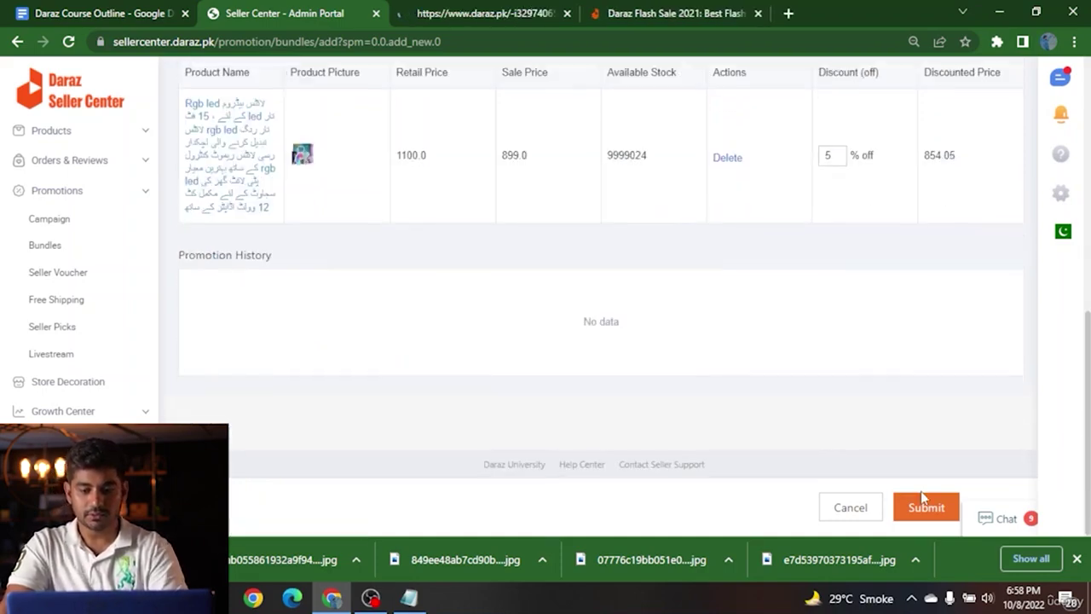
click(926, 506)
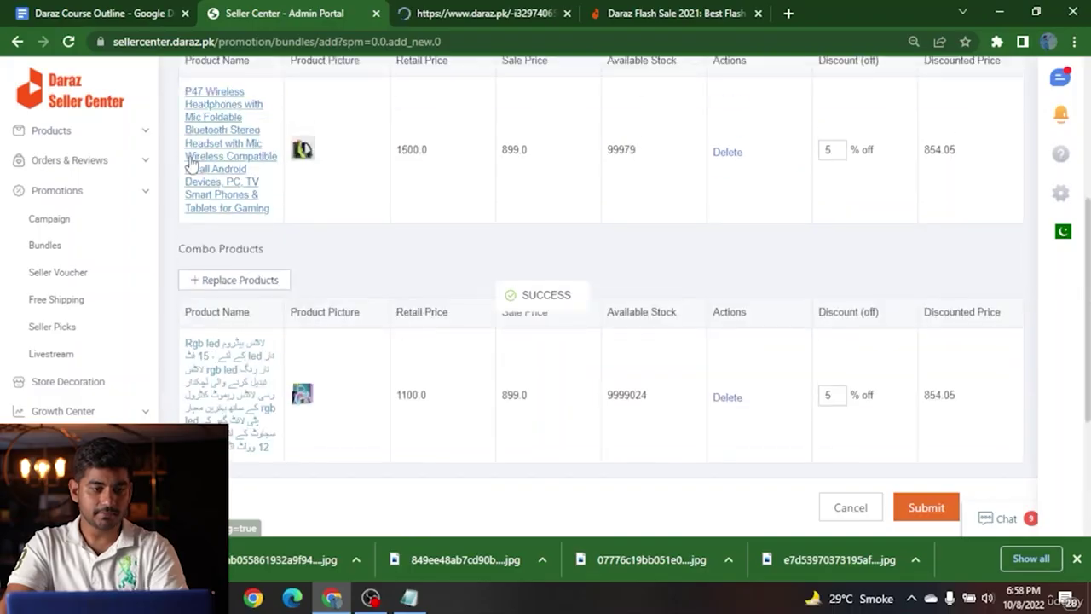
click(235, 158)
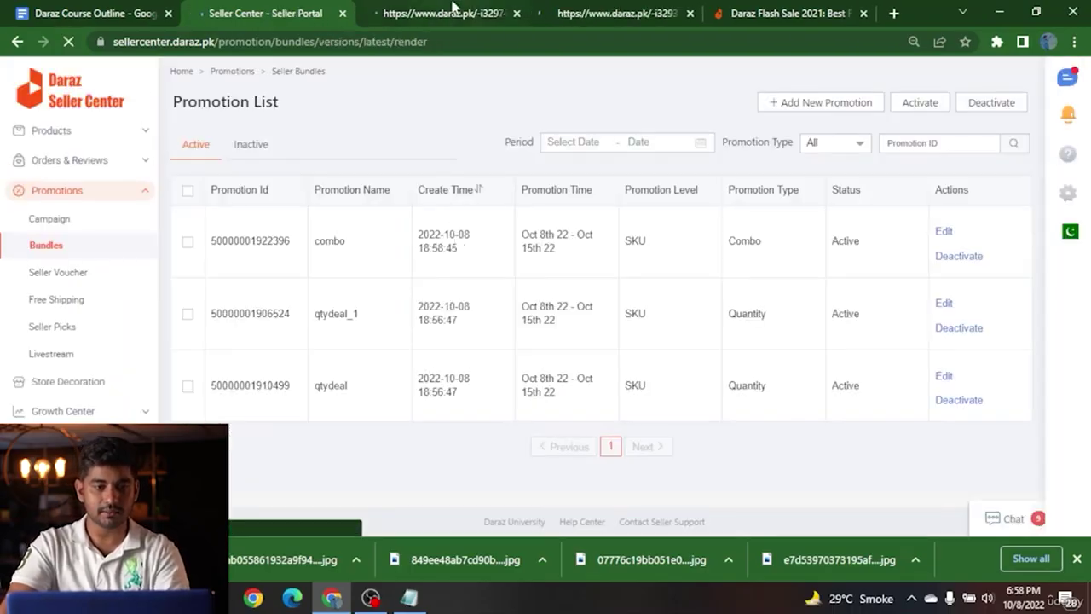
Step: Examine the Buy More & Save quantity discount tiers on the RGB LED lights store page
click(453, 11)
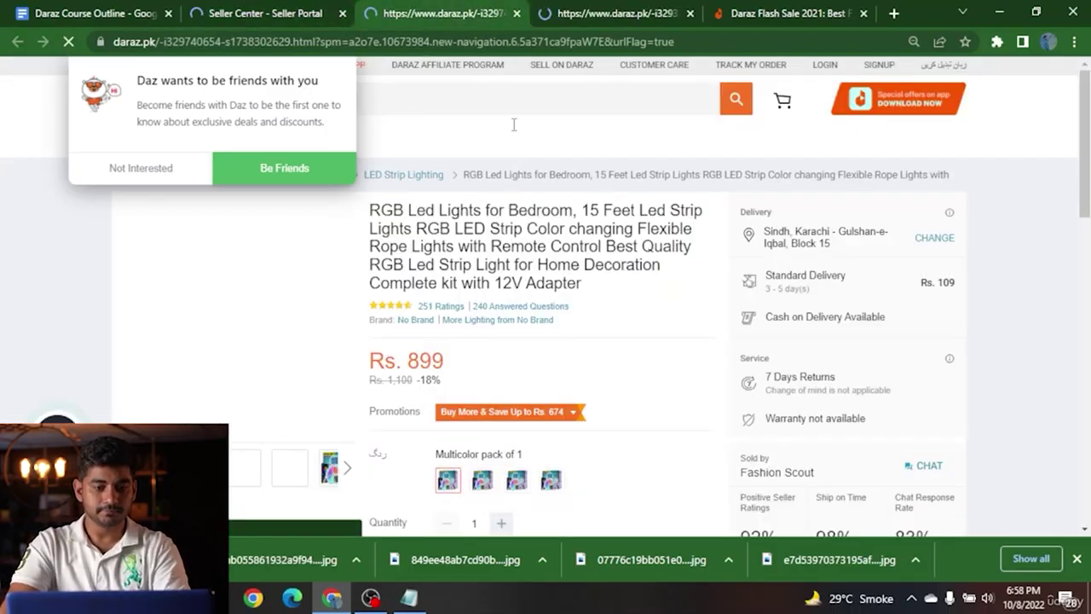
scroll(528, 269, down, 2)
mouse_move(528, 269)
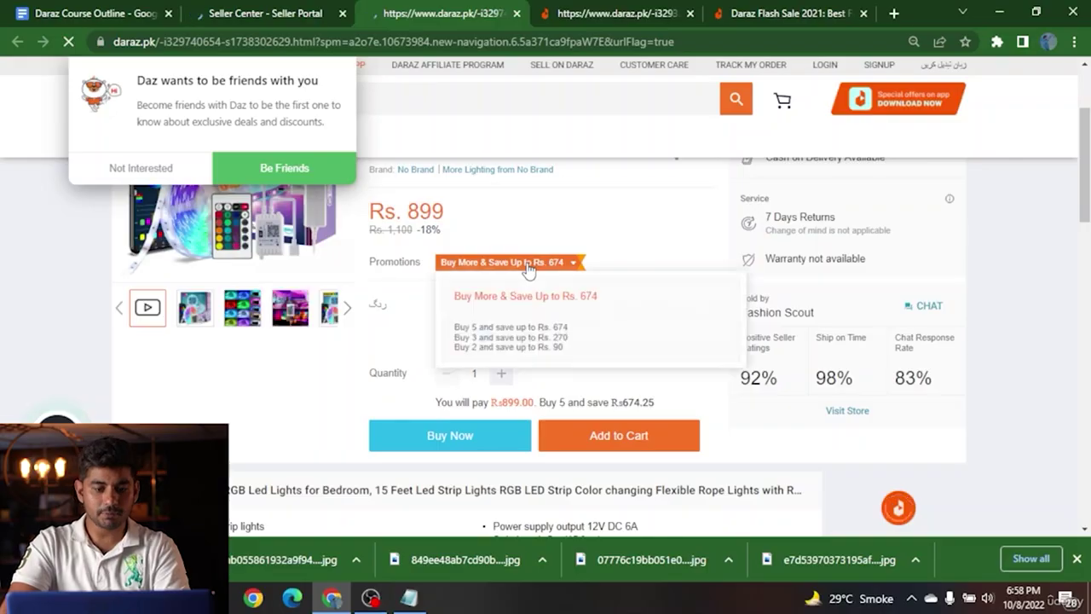
drag(454, 328, 569, 341)
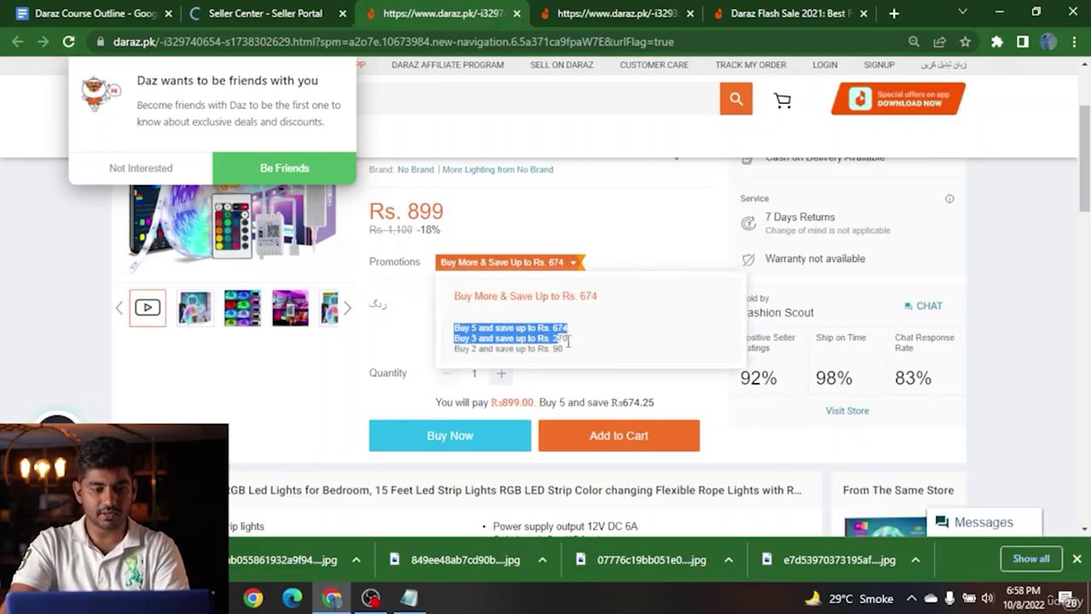
click(517, 329)
drag(486, 329, 568, 339)
click(563, 342)
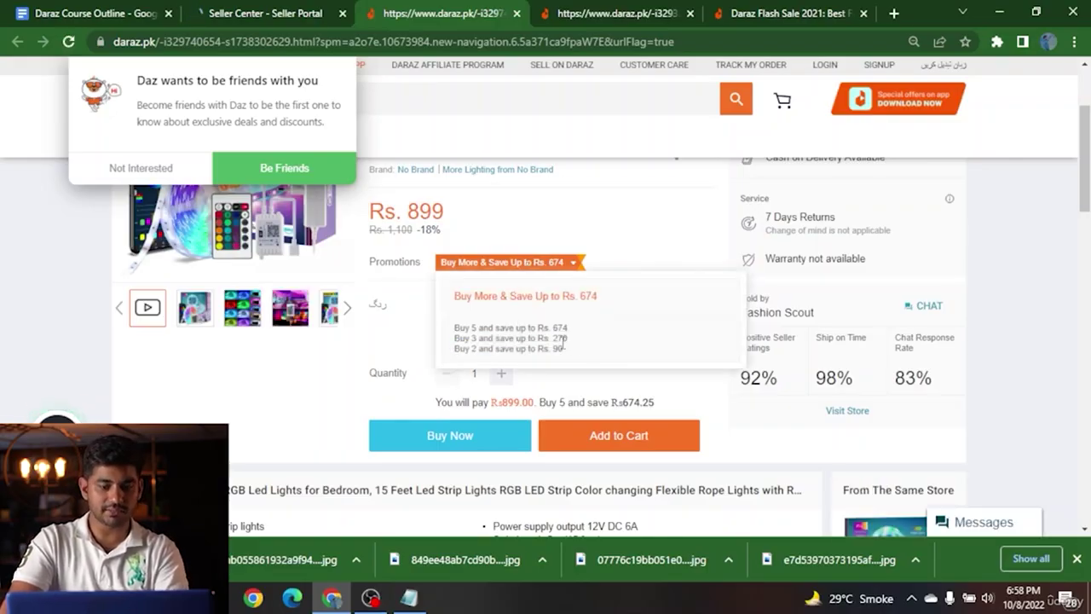
triple_click(560, 339)
click(566, 340)
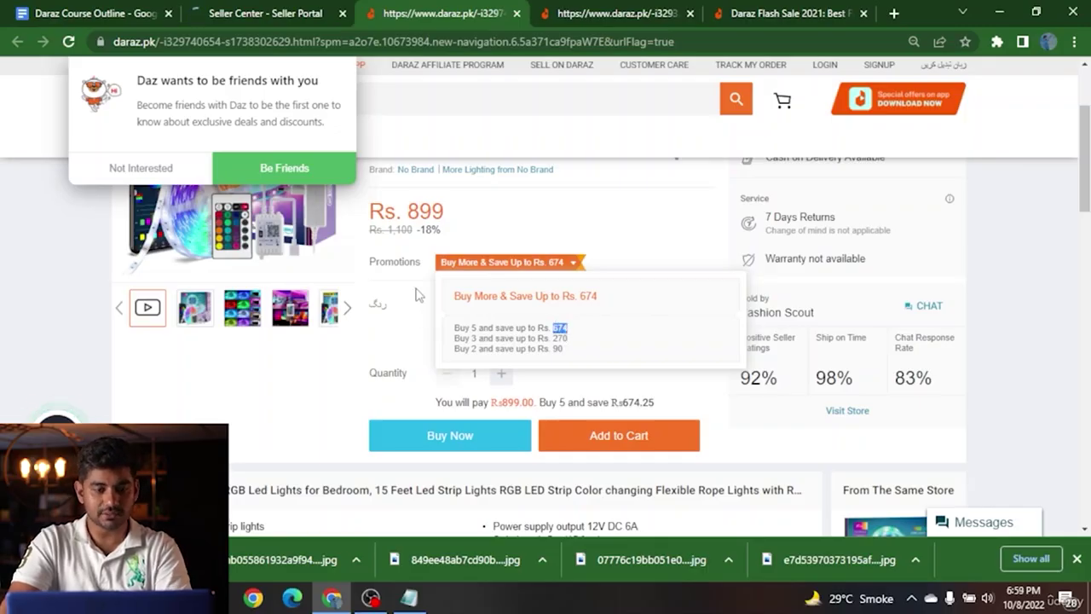
Step: Examine the Combo Offer section on the P47 headphones store page
click(597, 13)
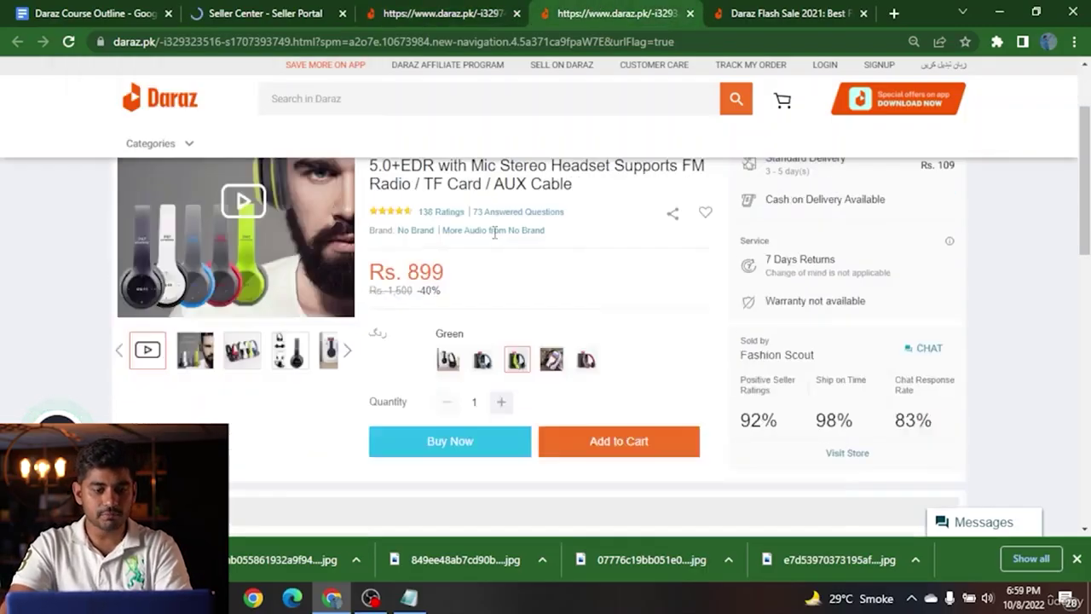
scroll(493, 232, down, 5)
scroll(256, 290, up, 2)
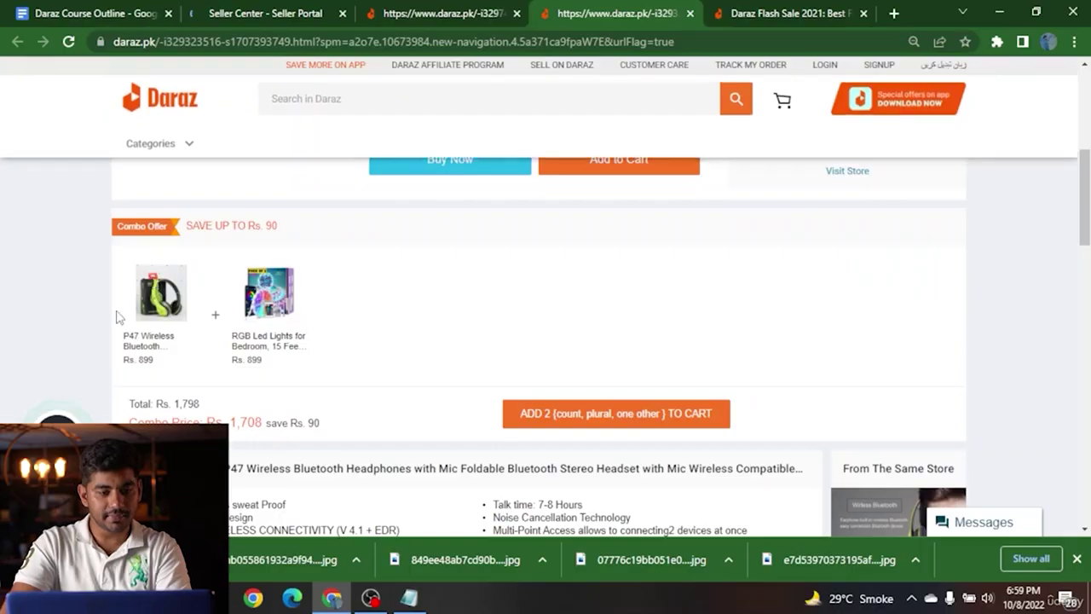
Step: Review the savings, the combo price and the add-to-cart option of the headphones and LED lights combo
drag(249, 225, 288, 230)
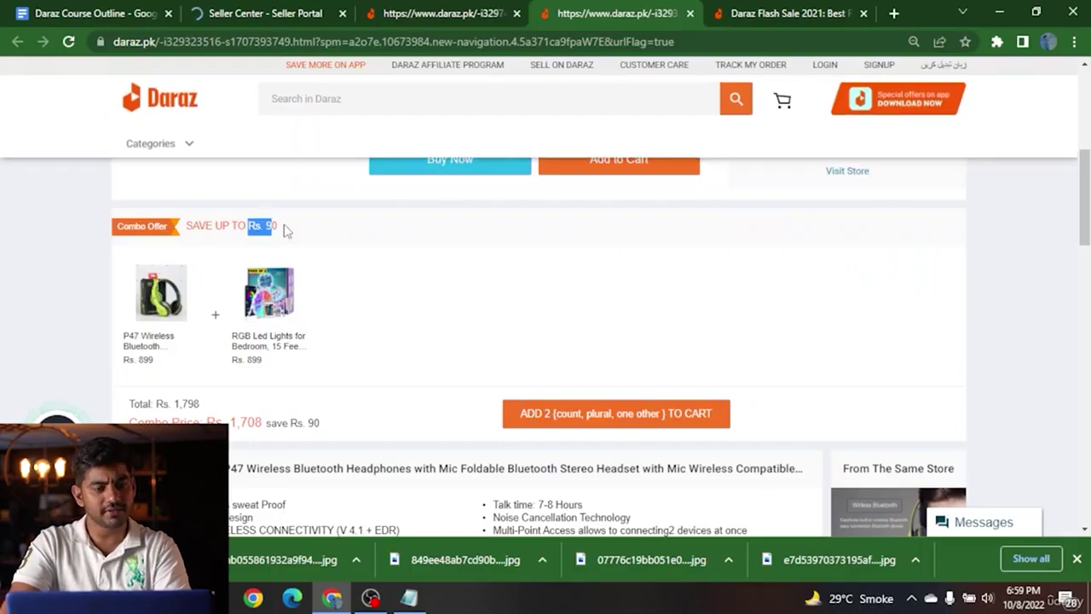
click(298, 231)
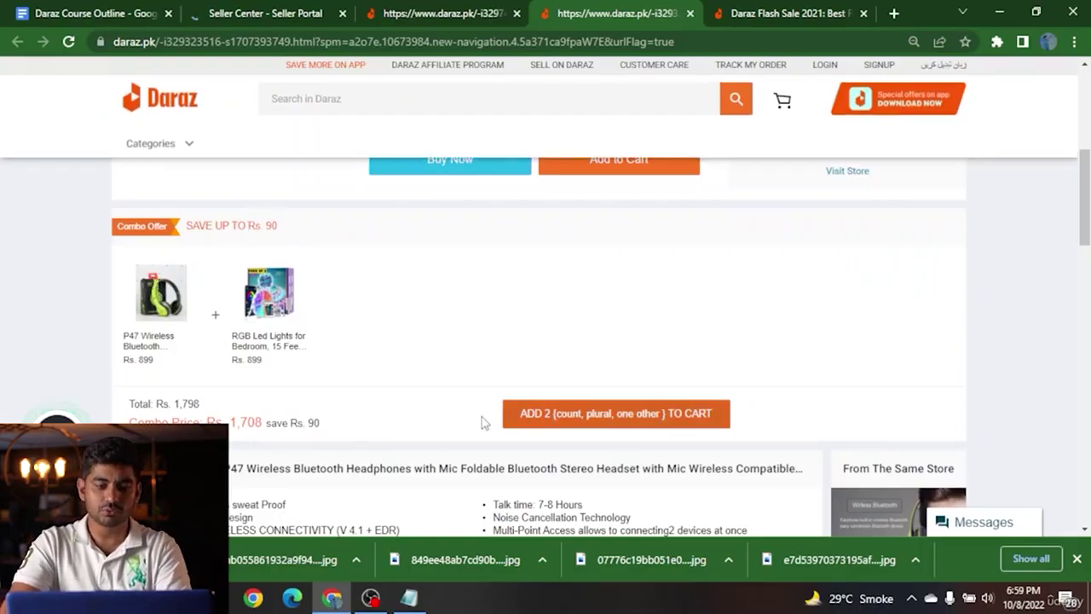
scroll(562, 411, up, 5)
scroll(562, 410, down, 6)
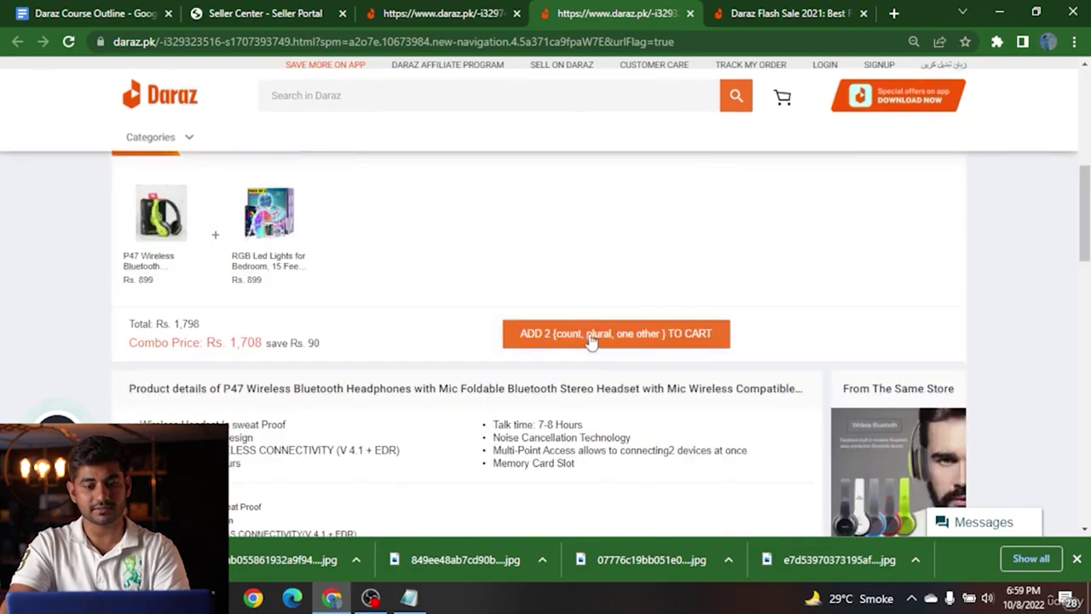
scroll(562, 375, up, 3)
scroll(562, 315, up, 3)
scroll(549, 309, down, 6)
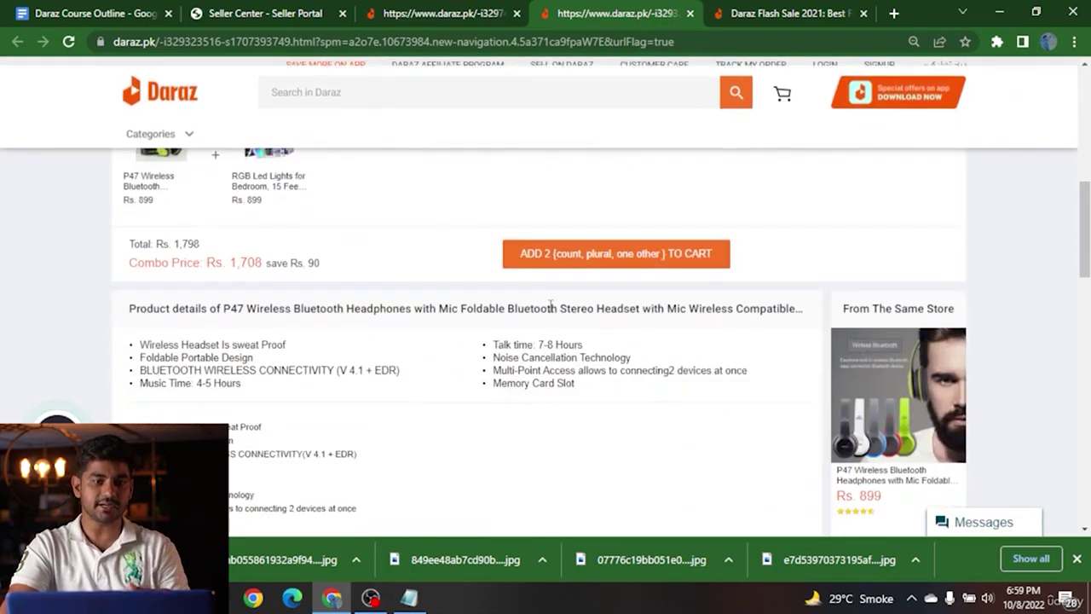
Step: Look over the RGB LED lights store page again and close it
click(503, 11)
scroll(441, 355, down, 3)
scroll(528, 170, up, 6)
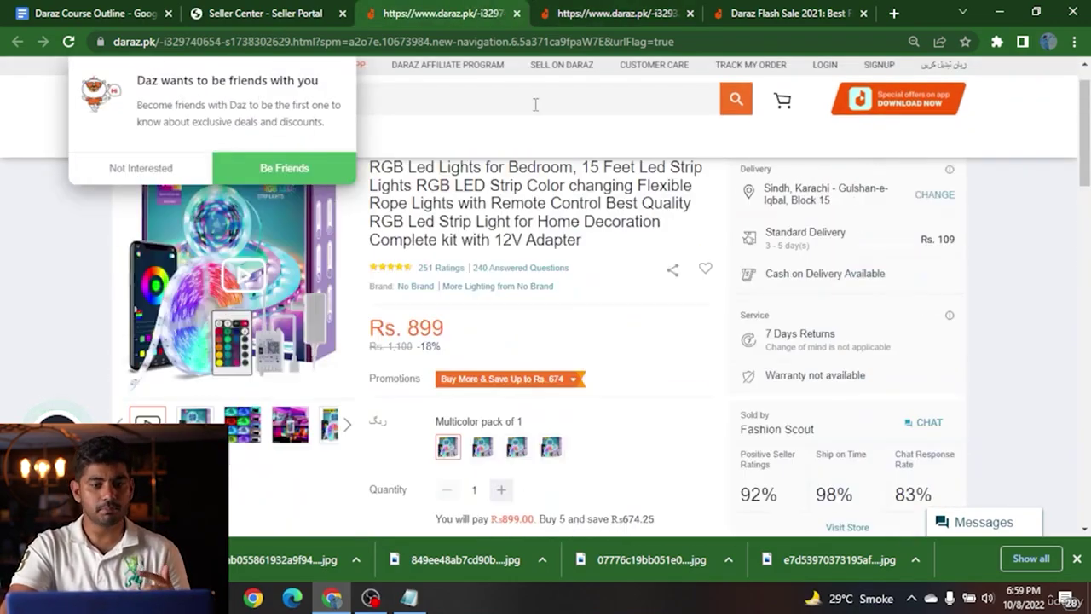
click(515, 14)
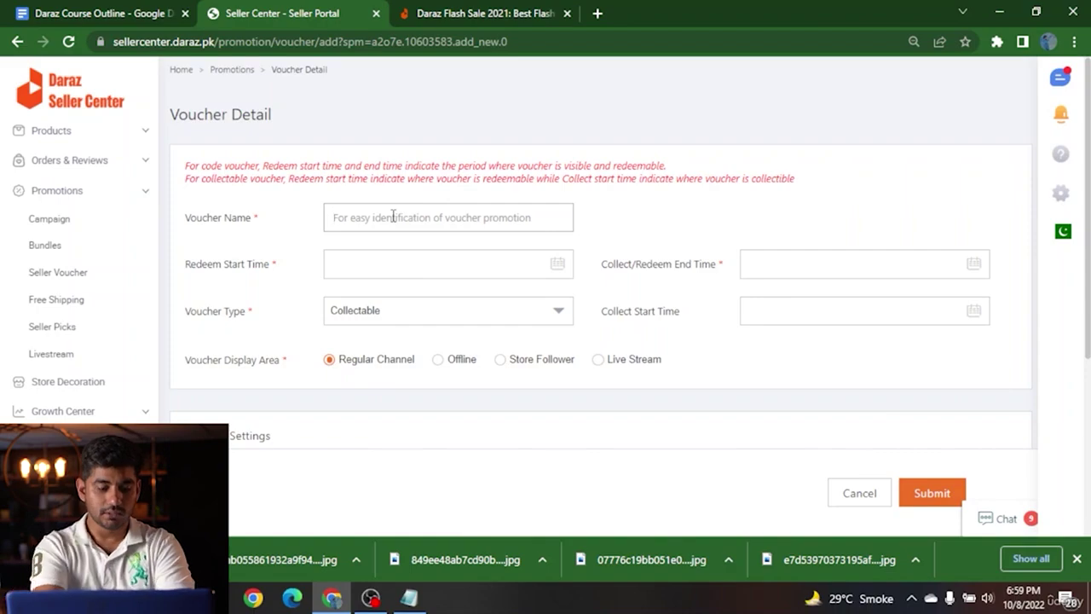
text(2000voc)
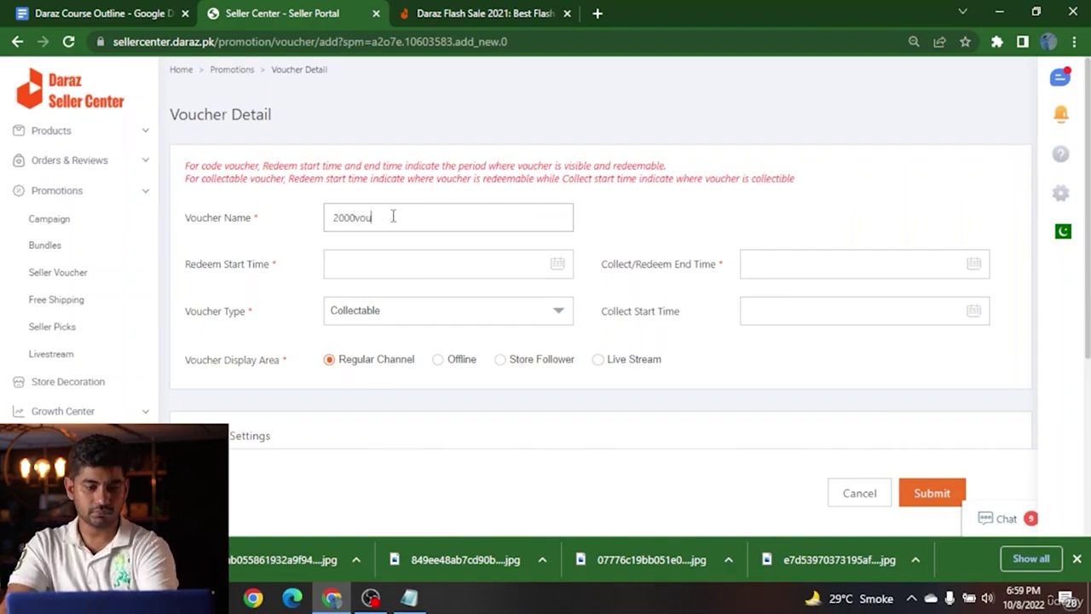
click(471, 265)
click(475, 352)
Step: Set the voucher type to Voucher Code and enter 2000VOC as its code
click(446, 311)
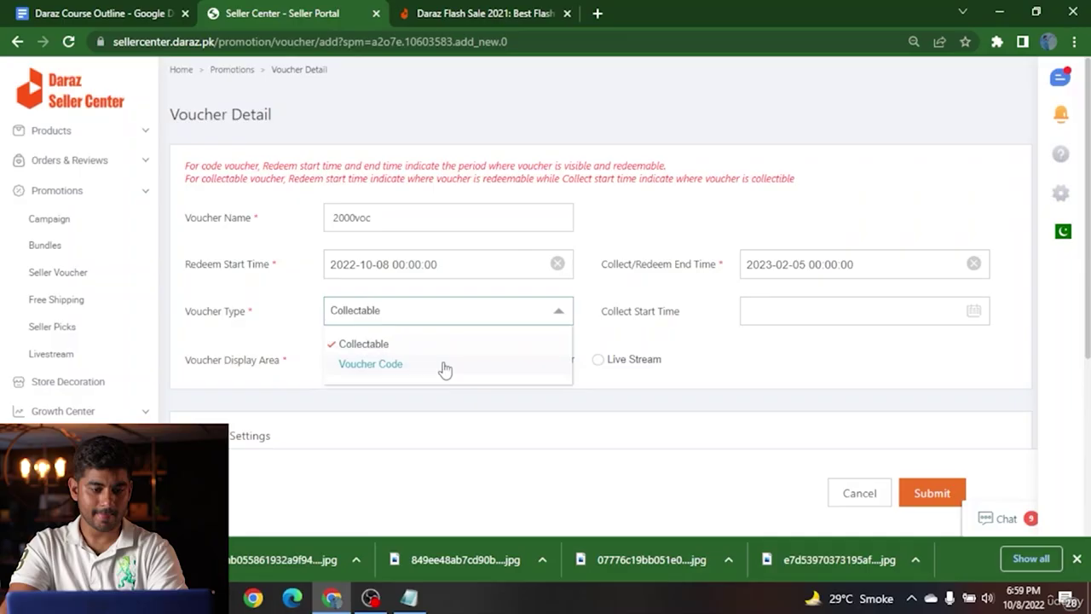
click(443, 364)
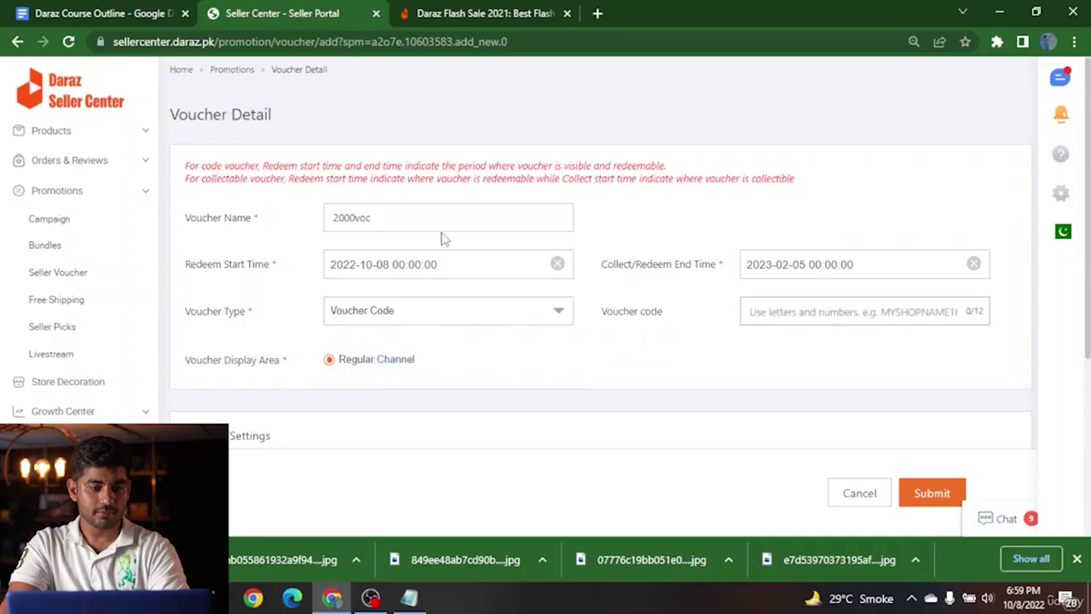
click(633, 306)
text(2000)
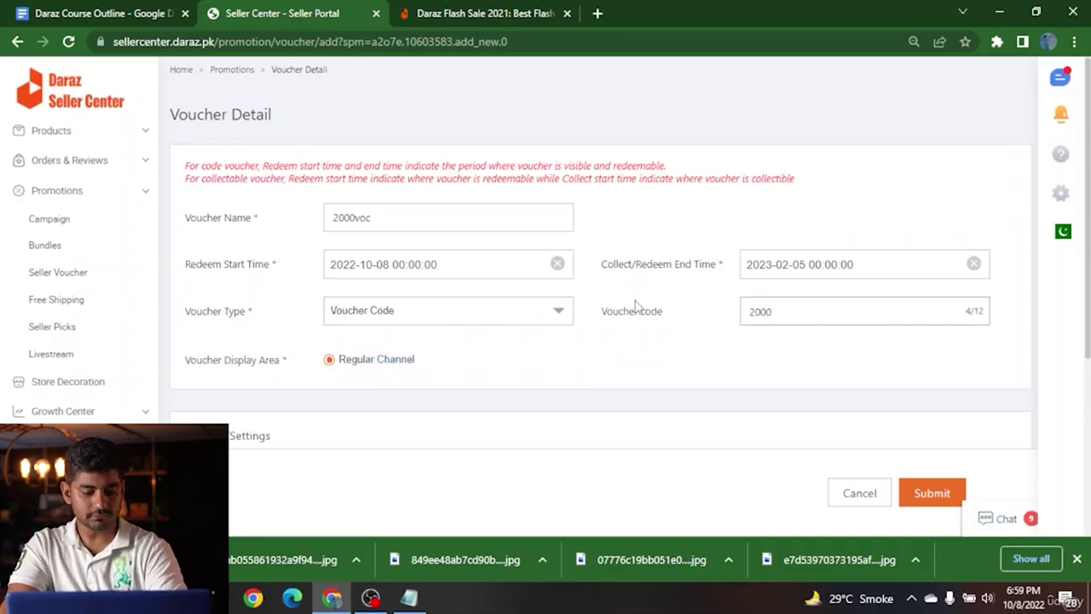
text(VOC)
Step: Give the money value voucher a discount of 100 PKR with a minimum order value of 2000 PKR
scroll(375, 341, down, 2)
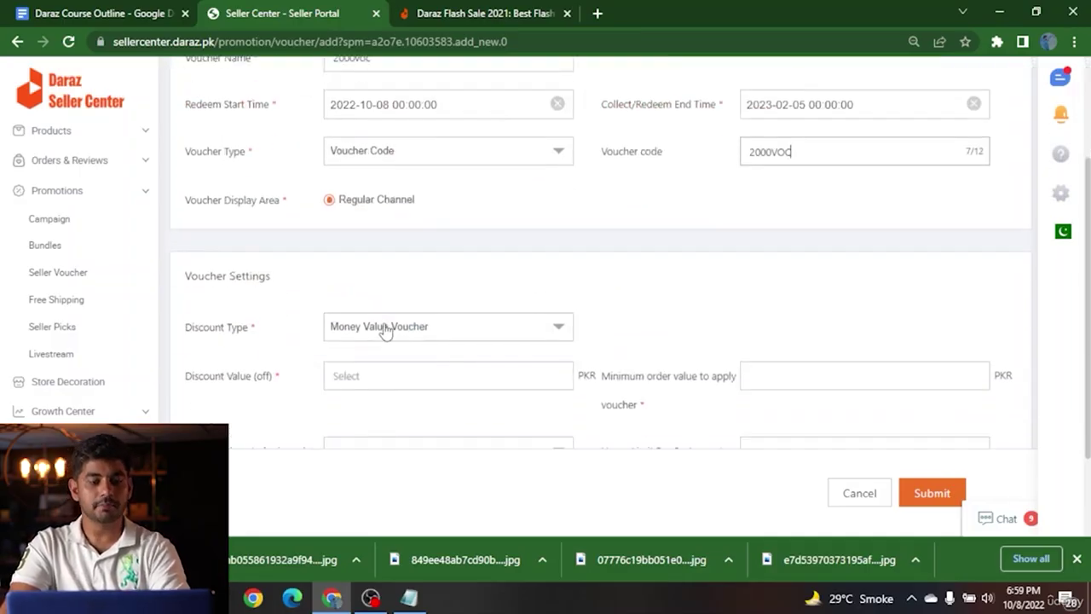
click(380, 383)
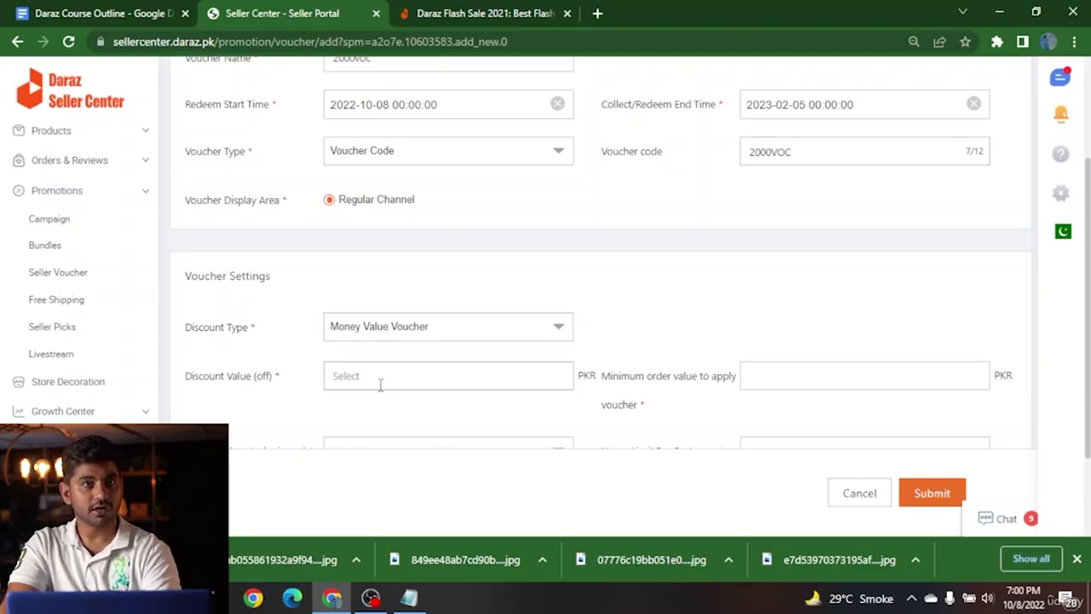
scroll(335, 364, down, 1)
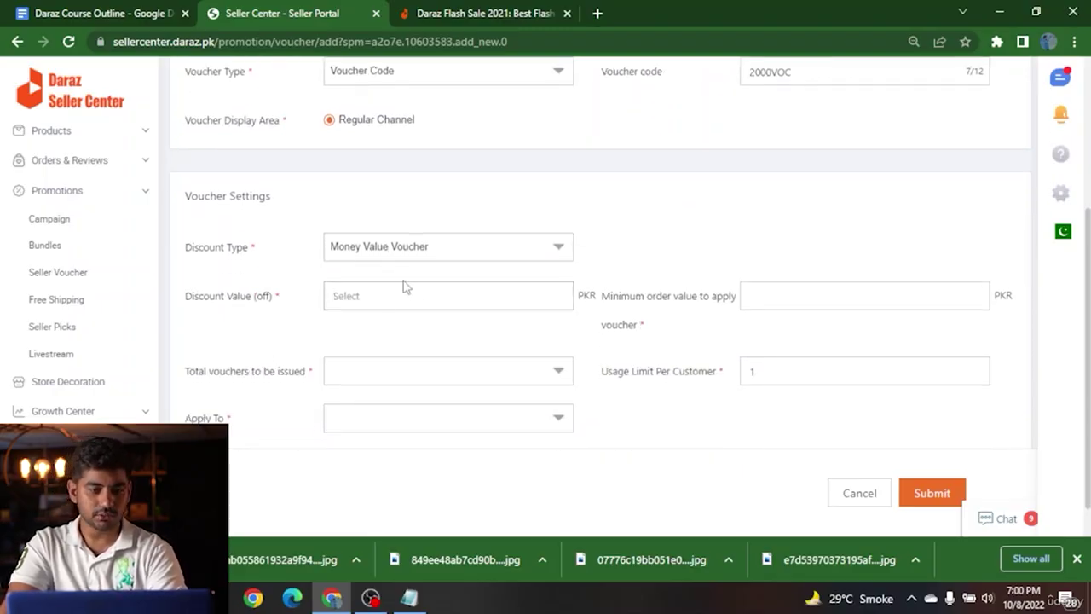
scroll(404, 287, up, 1)
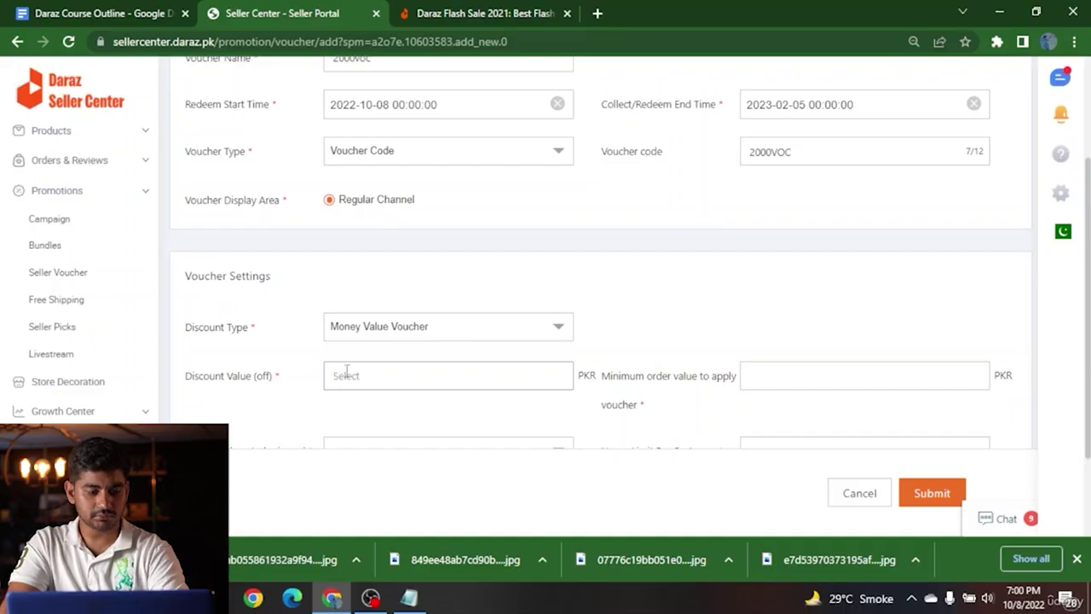
click(797, 379)
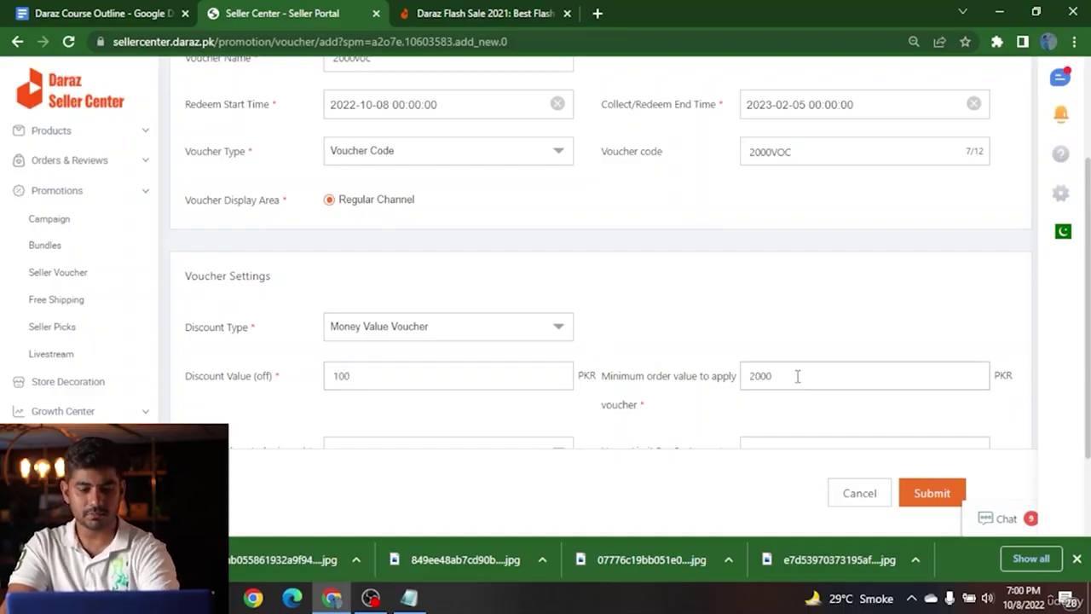
Step: Set the total number of vouchers to be issued to 10
scroll(695, 313, down, 1)
click(377, 375)
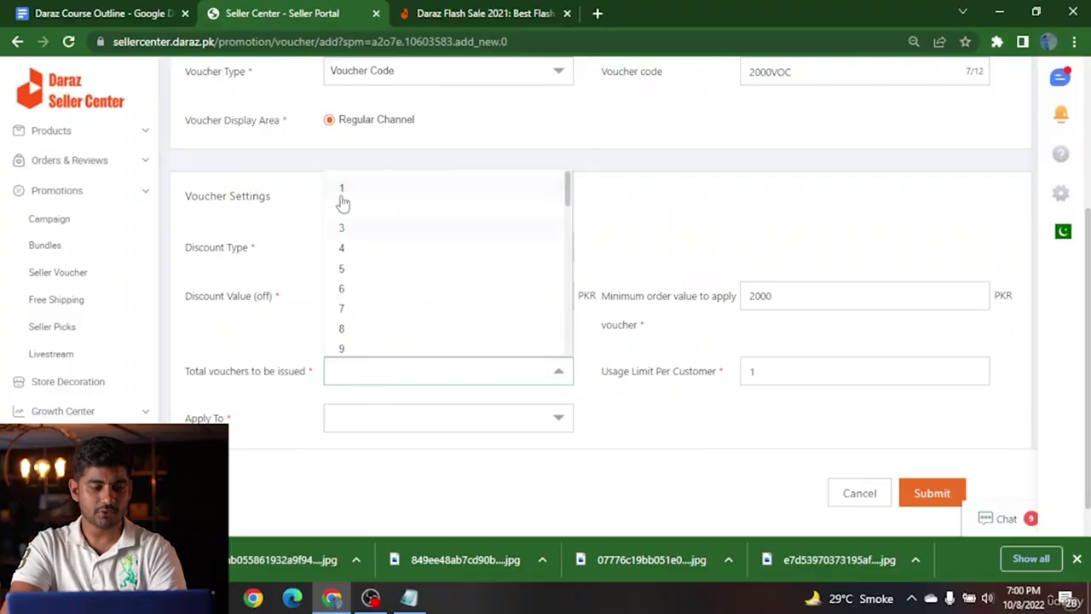
scroll(347, 277, down, 1)
scroll(347, 277, down, 1)
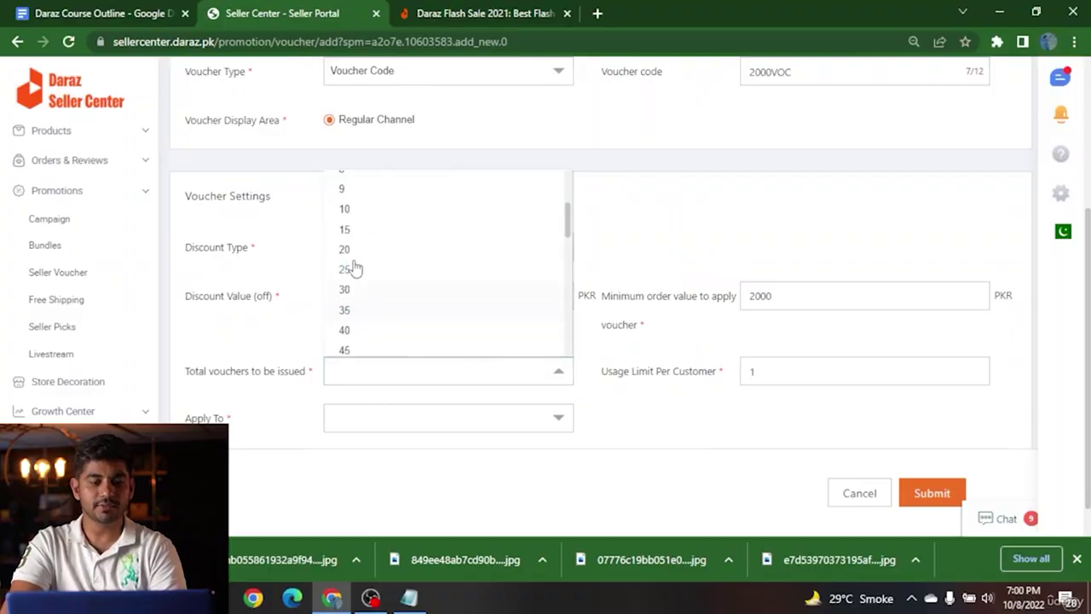
click(351, 214)
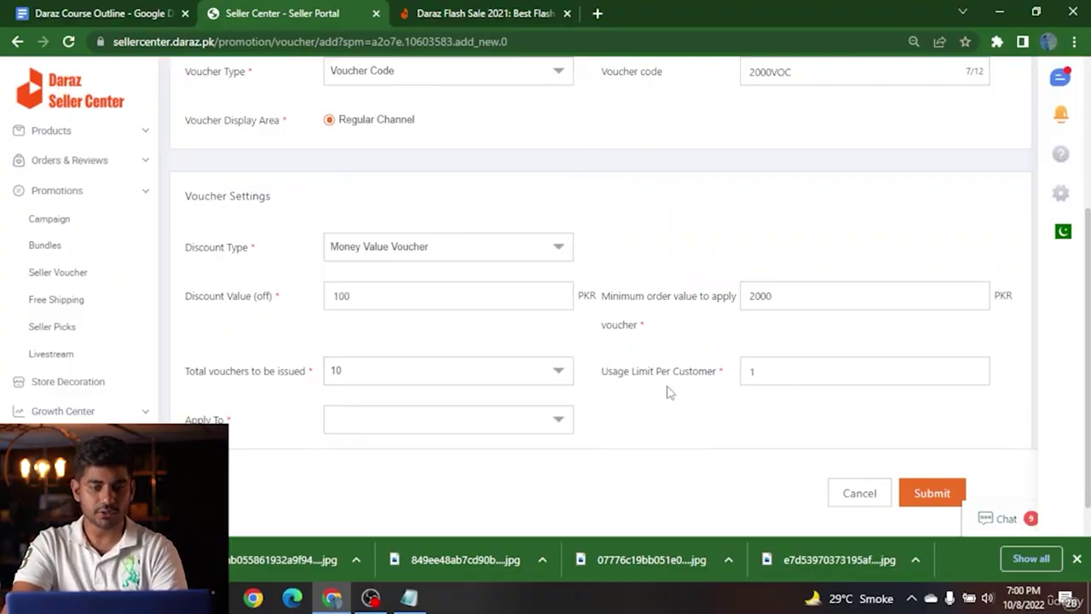
Step: Check the usage limit per customer, apply the voucher to the whole Shop and submit it
drag(606, 375, 691, 375)
scroll(554, 384, down, 1)
click(412, 390)
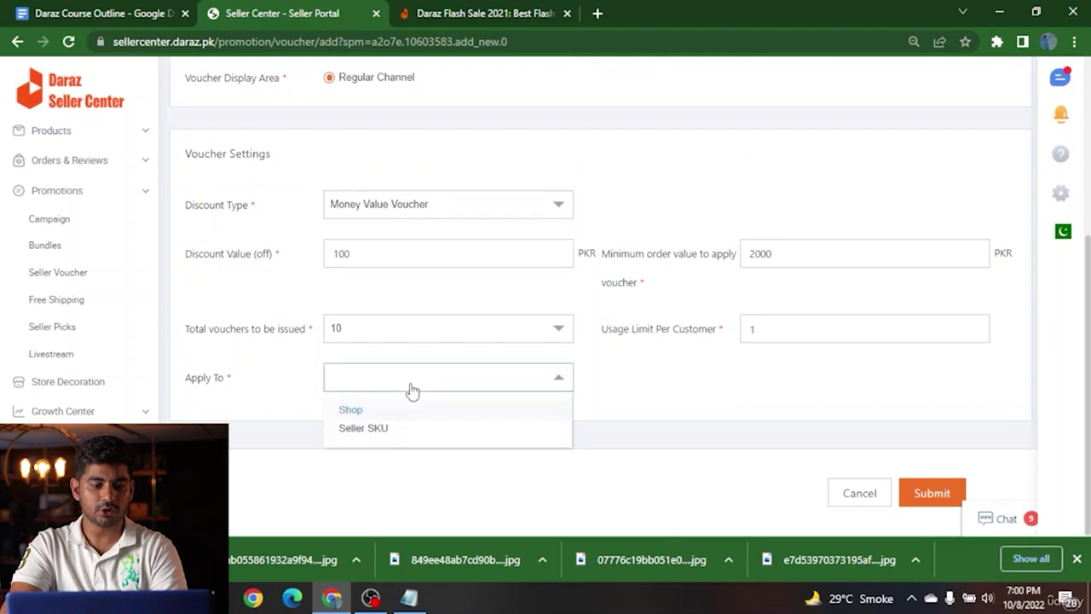
click(344, 412)
click(905, 497)
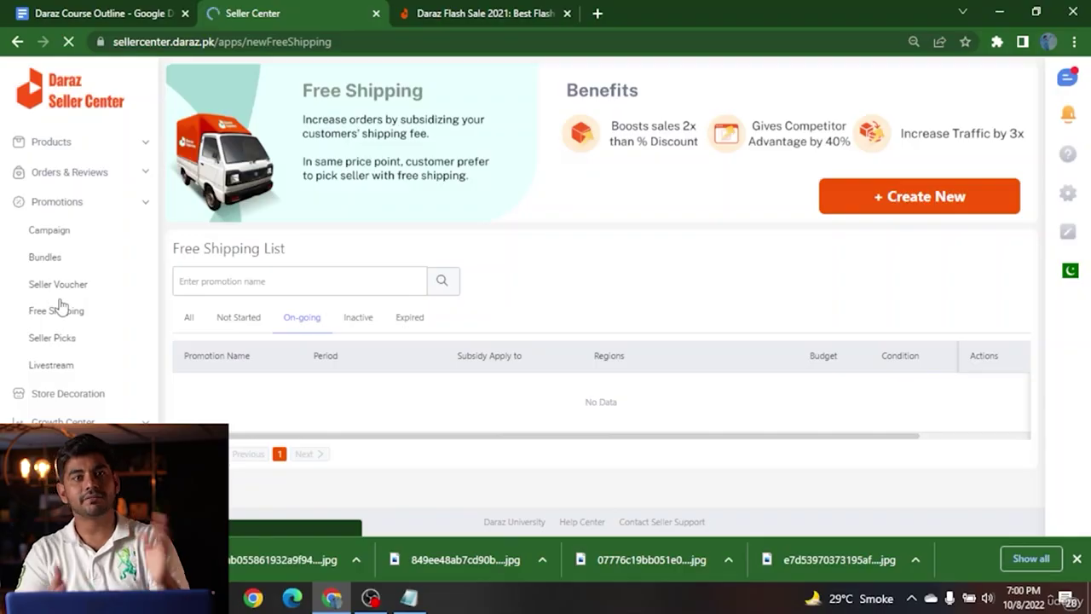
Step: List all free shipping promotions and start creating a new one
click(193, 324)
click(909, 209)
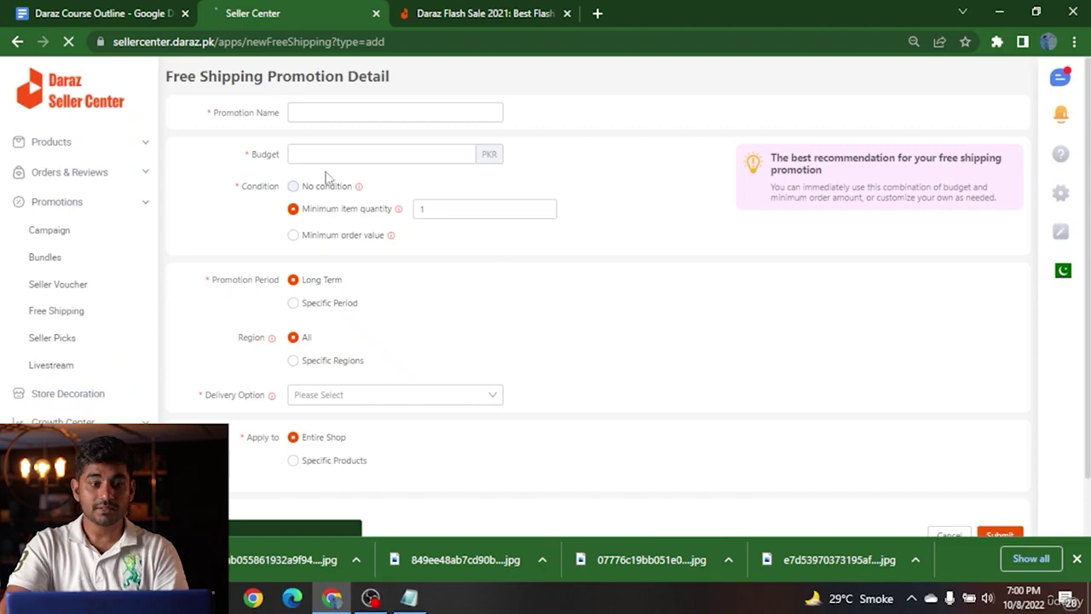
Step: Browse from the Daraz flash sale to the home page and open the Mini Portable Handy Plastic Bag Sealer to check its delivery fee
click(424, 8)
scroll(302, 316, down, 10)
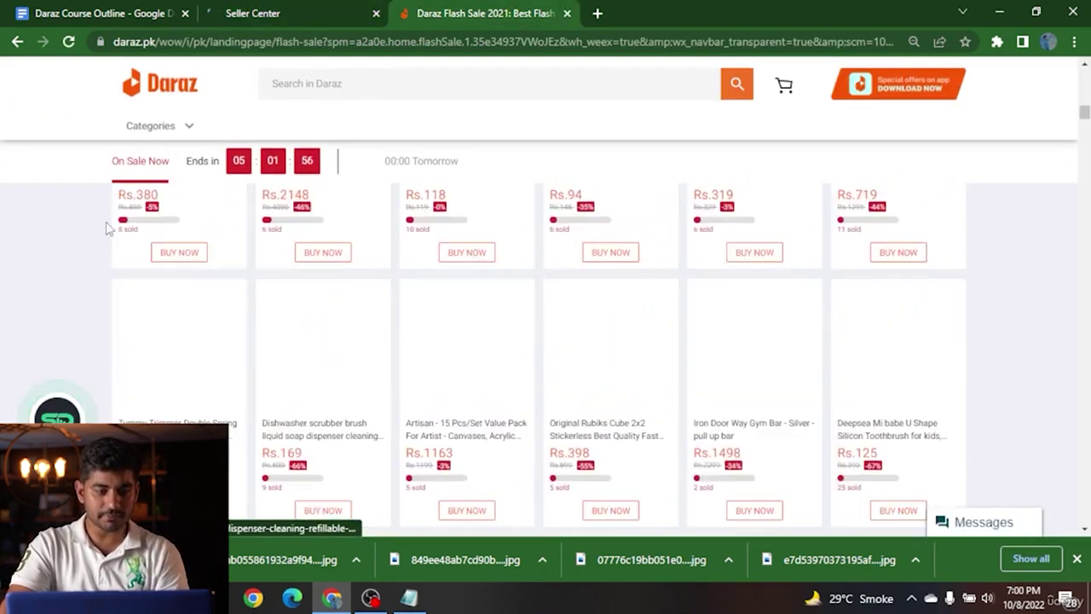
scroll(105, 228, up, 5)
click(154, 90)
scroll(453, 312, down, 5)
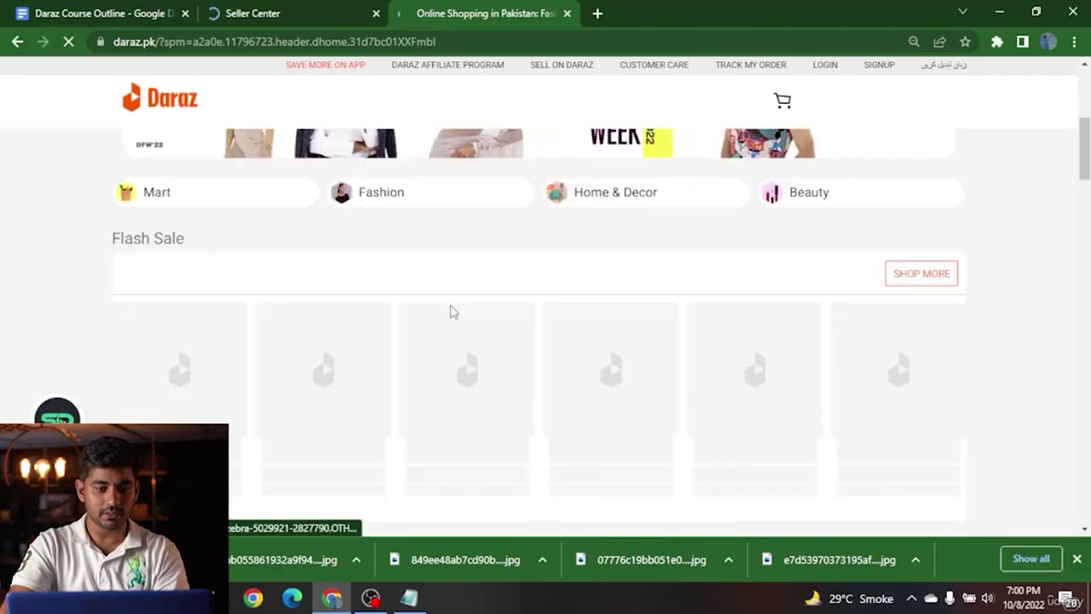
scroll(453, 312, down, 5)
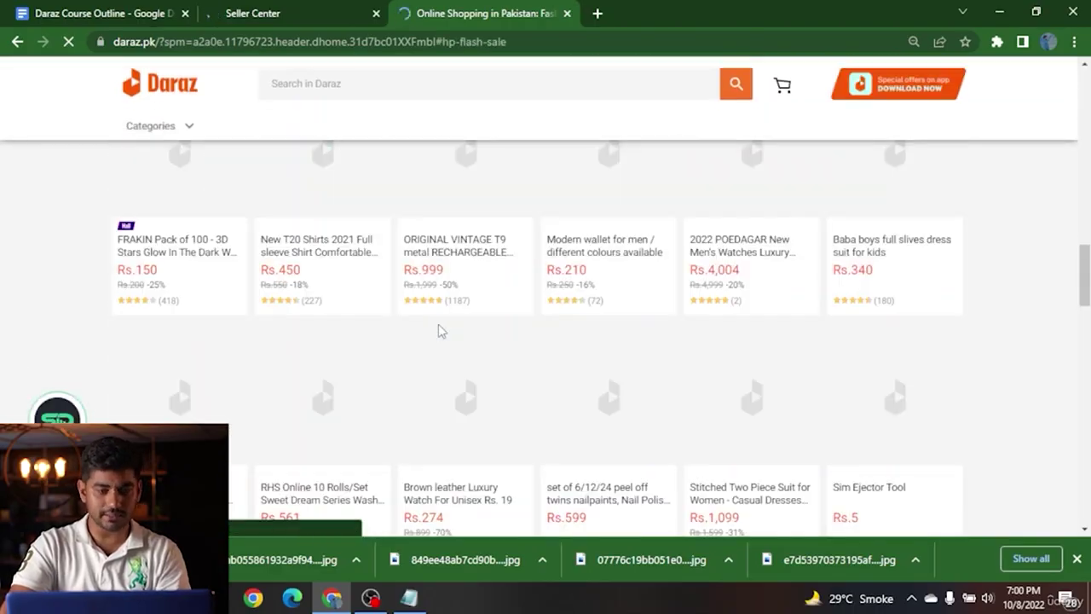
scroll(440, 330, down, 5)
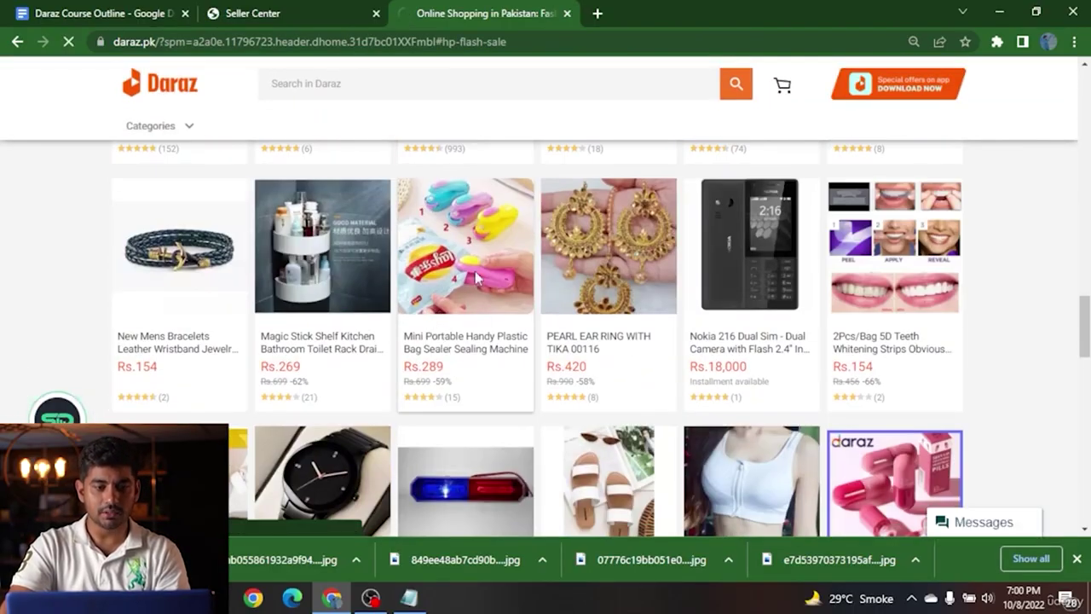
click(477, 277)
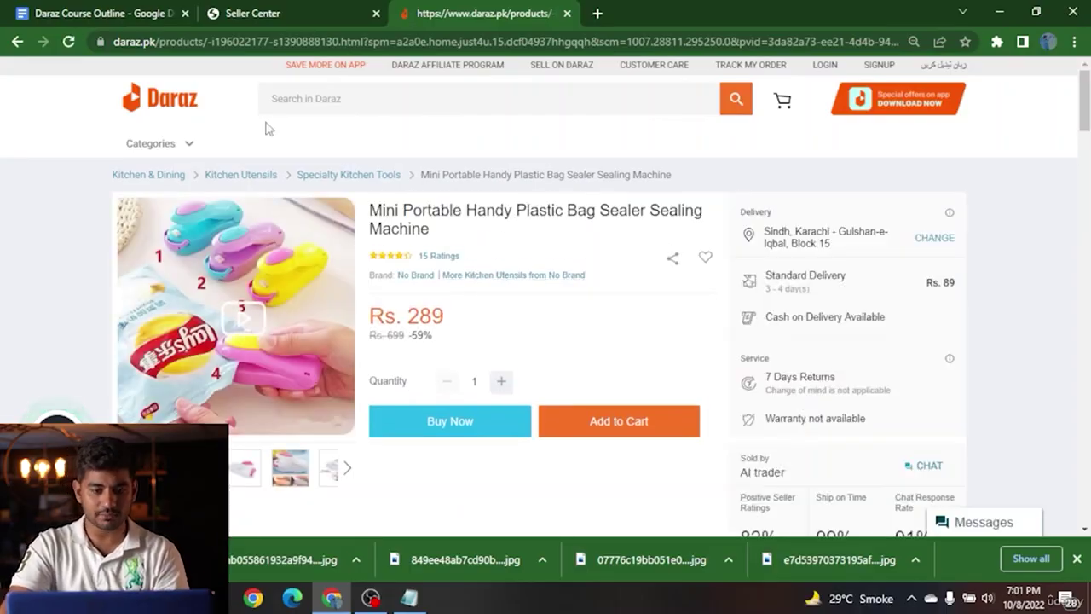
Step: Return to the Daraz home page and open the New Painless Hair Removal Machine to examine its delivery options
click(155, 100)
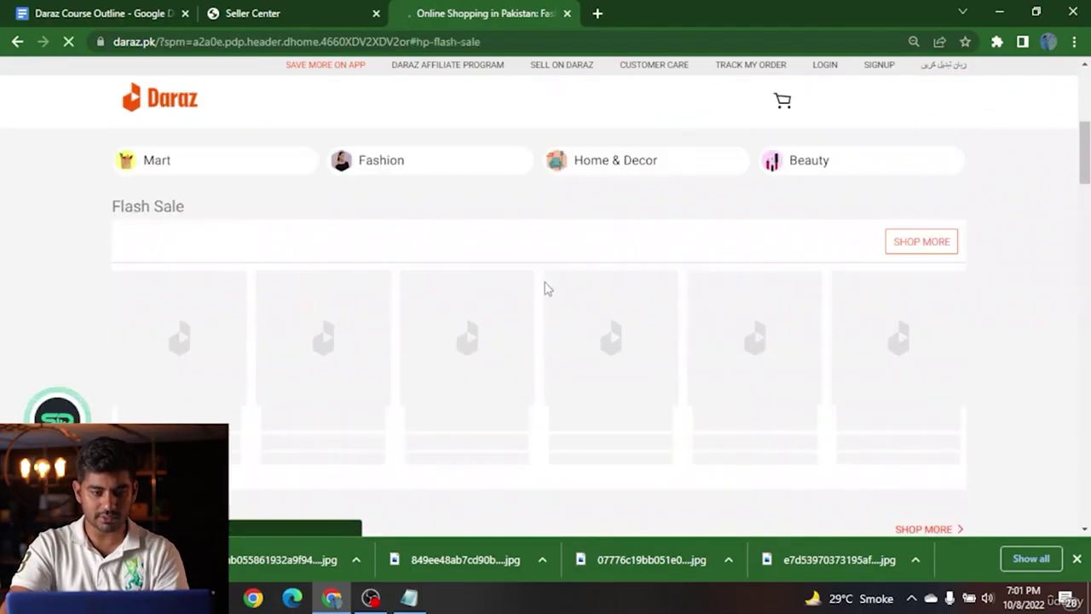
scroll(802, 350, down, 10)
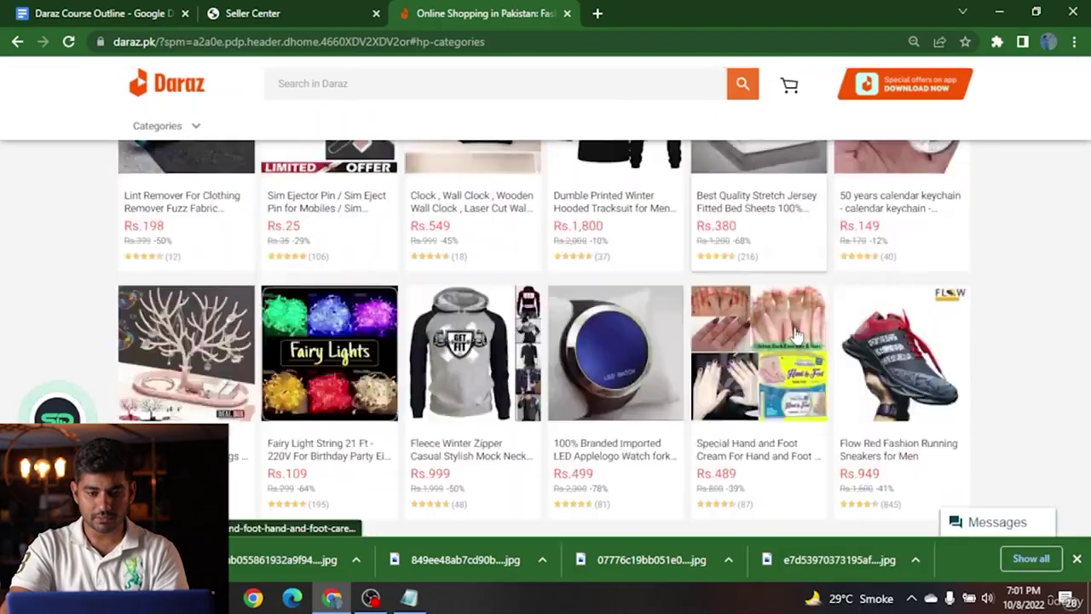
scroll(794, 335, down, 5)
click(590, 227)
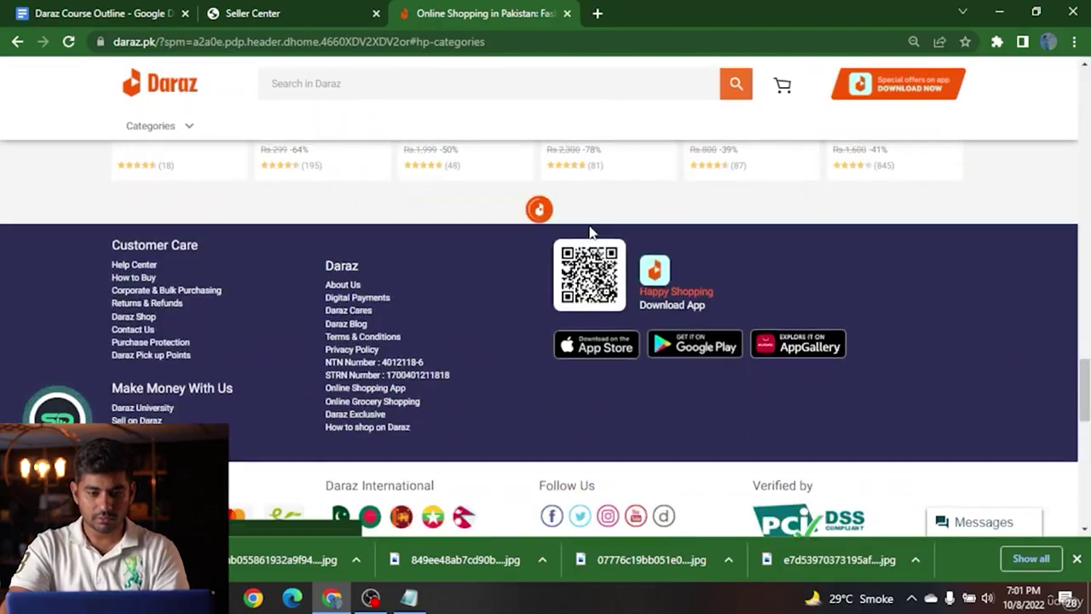
scroll(234, 311, down, 2)
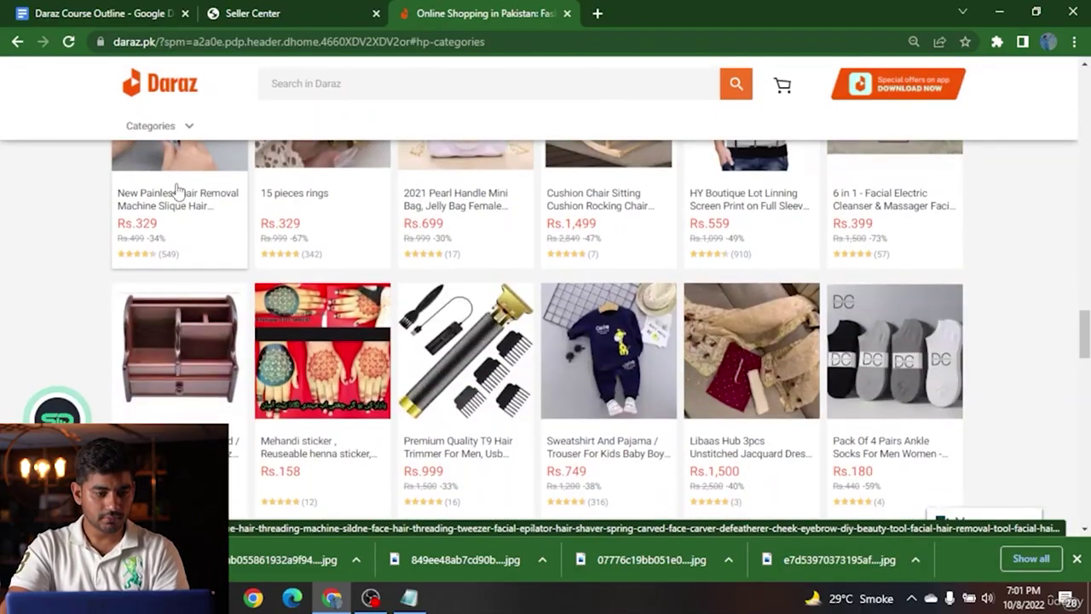
click(177, 189)
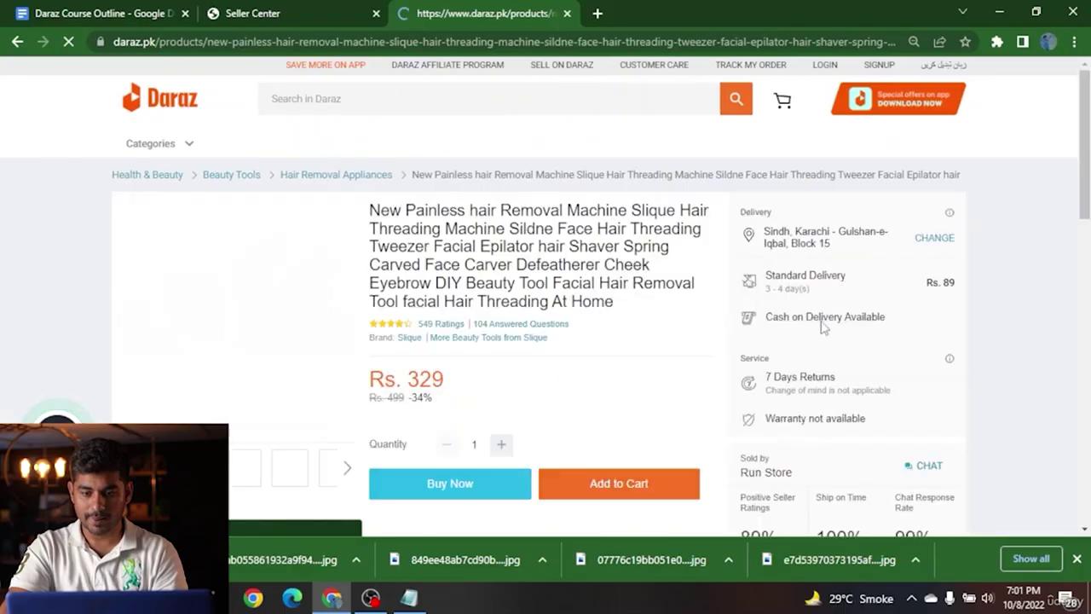
Step: Back in Seller Center, name the free shipping promotion "Fre shipping" and set its budget to 3000 PKR
click(265, 11)
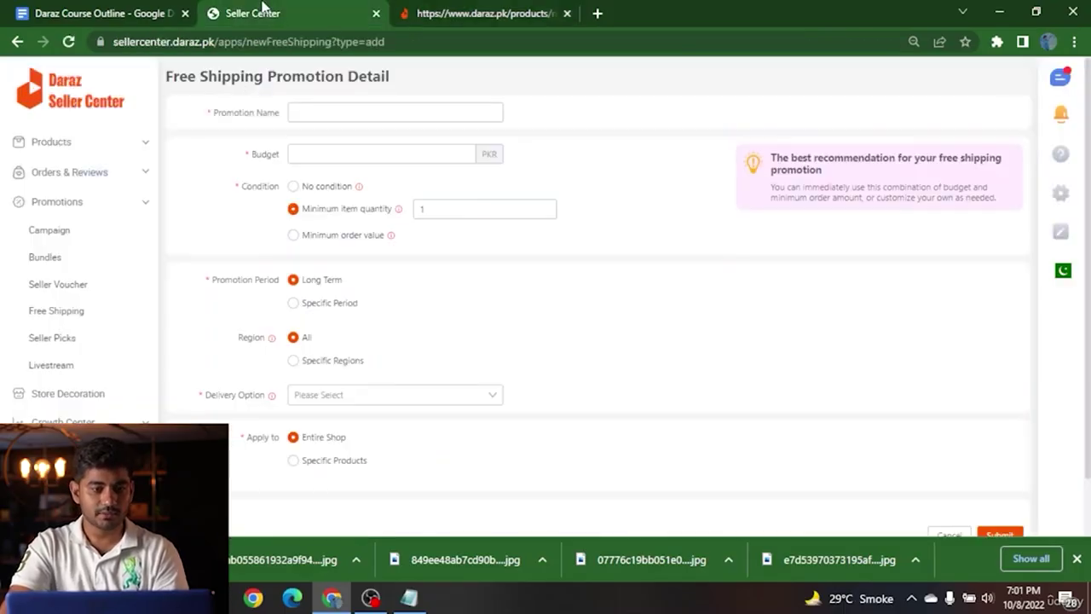
click(323, 109)
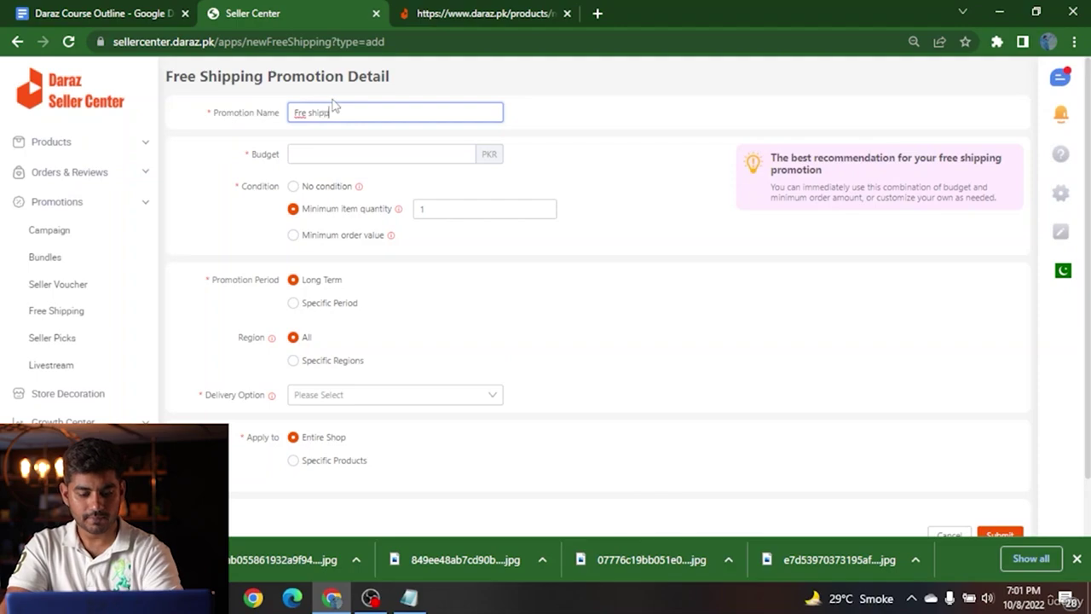
click(300, 153)
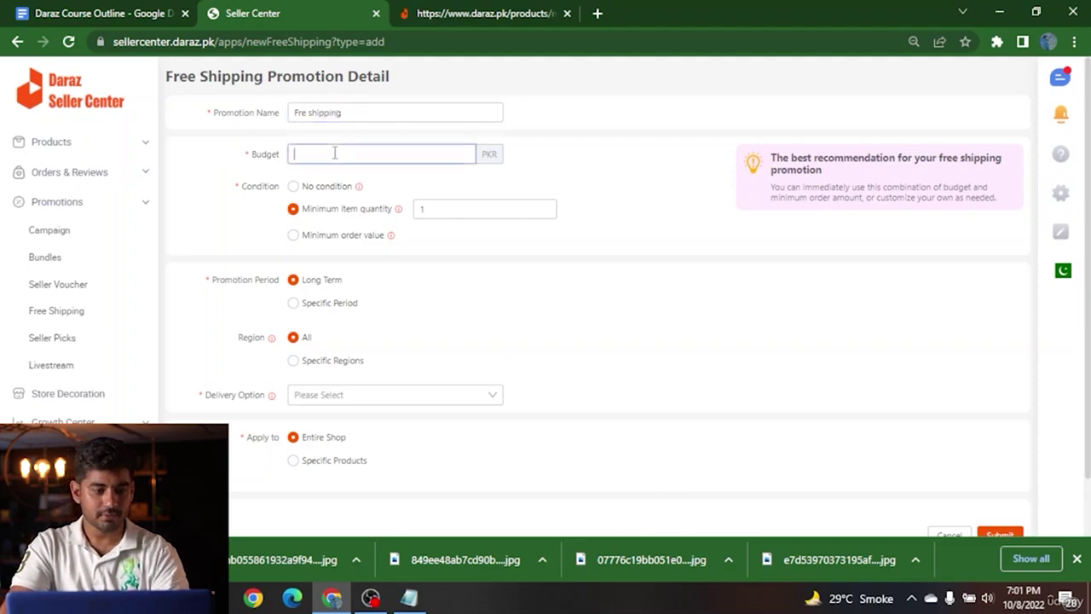
text(3000)
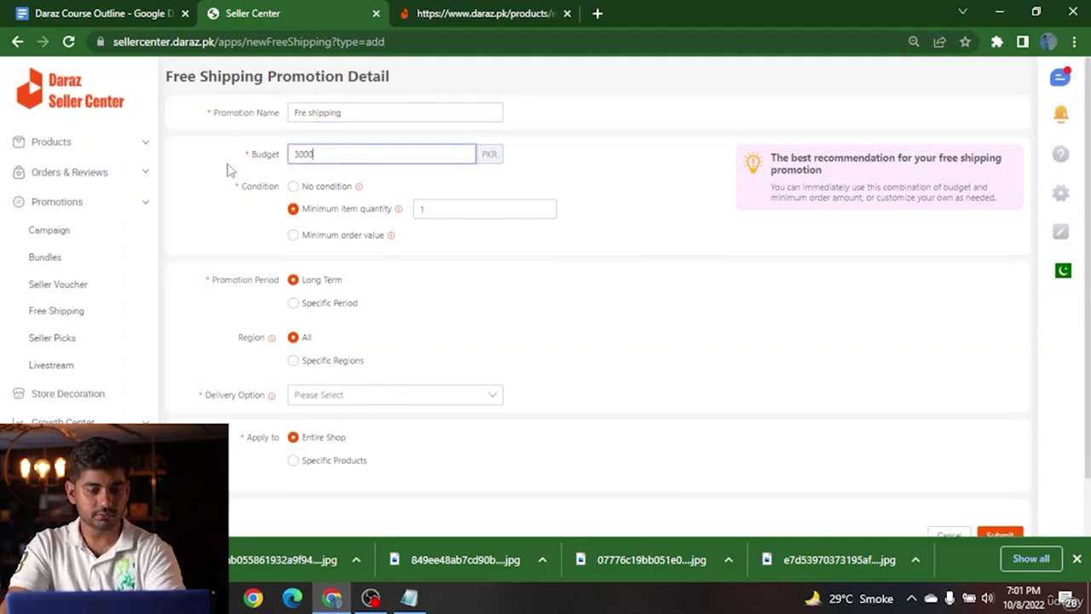
Step: Require a minimum item quantity of 4 as the condition for the free shipping promotion
click(228, 172)
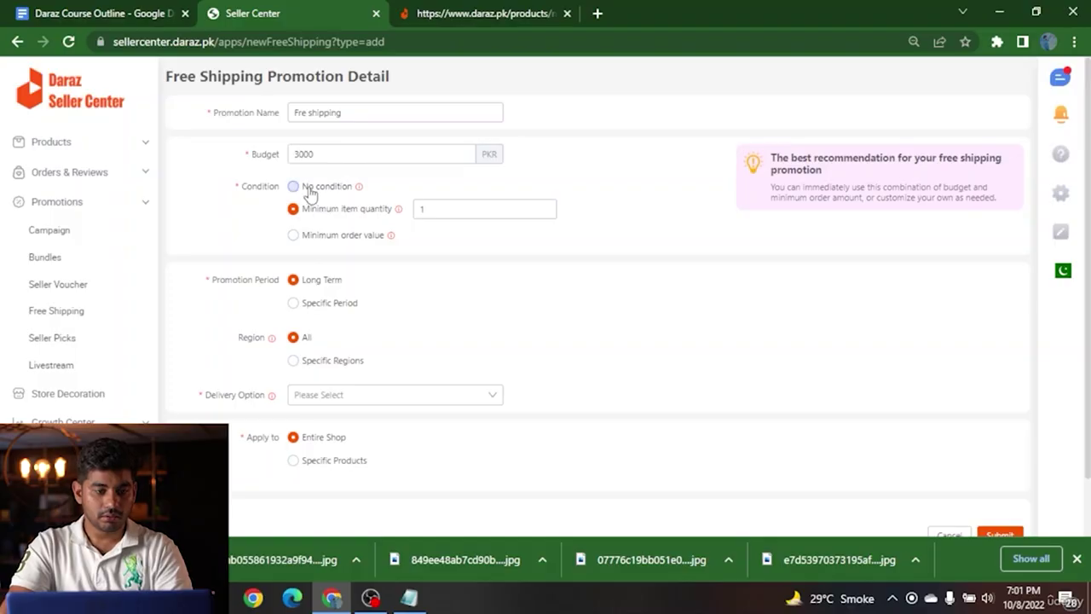
double_click(422, 207)
key(BackSpace)
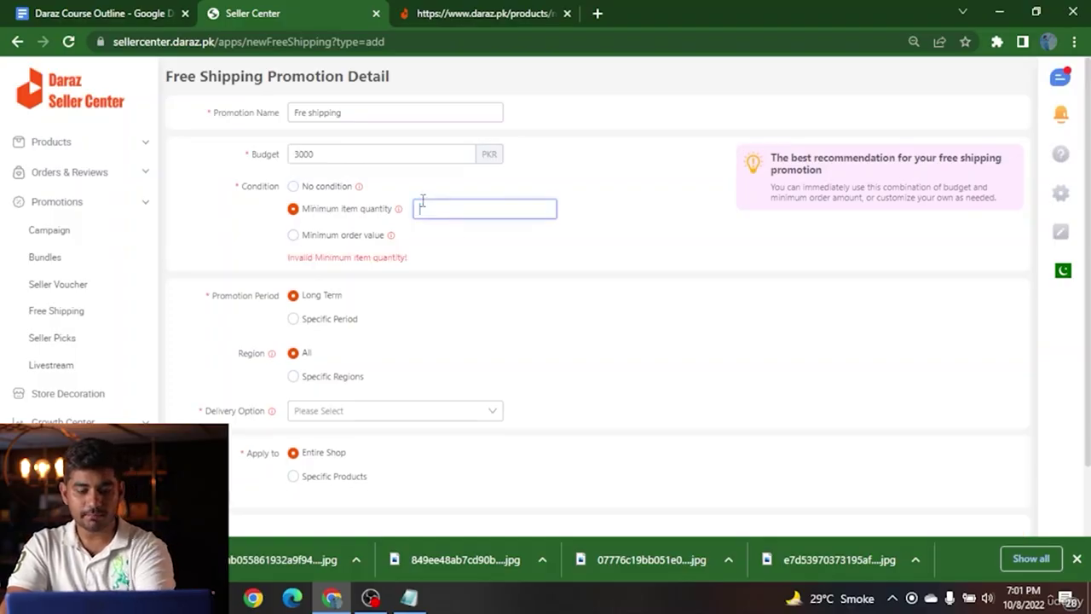
text(4)
click(208, 222)
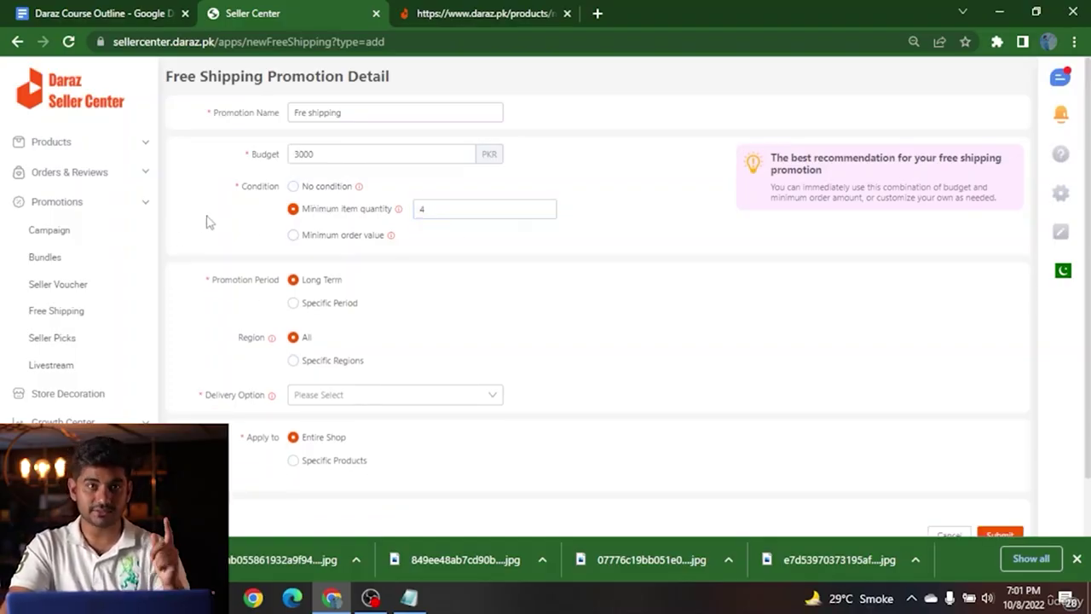
Step: Try a minimum item quantity of 5 for the promotion and set it back to 4
click(449, 187)
click(361, 211)
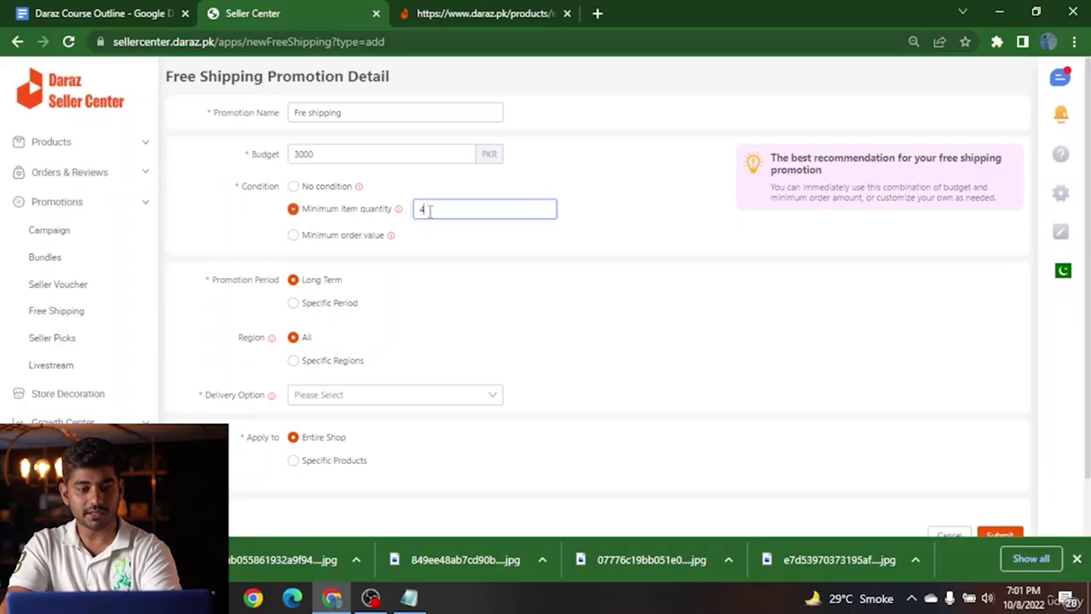
key(BackSpace)
text(5)
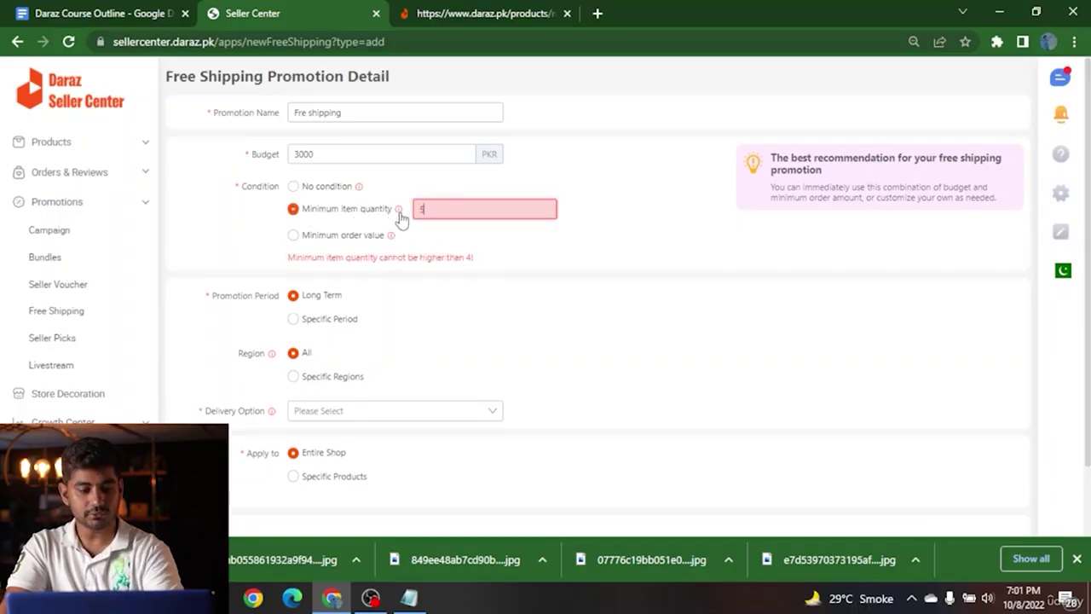
key(BackSpace)
text(4)
click(236, 223)
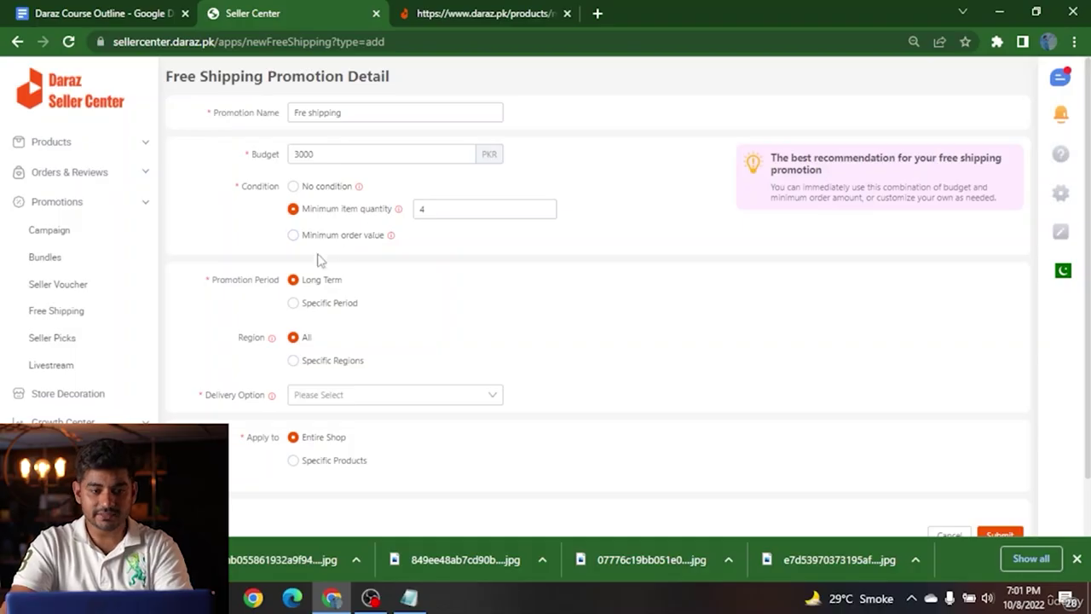
Step: Limit the free shipping promotion to specific regions and choose the Long Term promotion period
scroll(288, 307, down, 1)
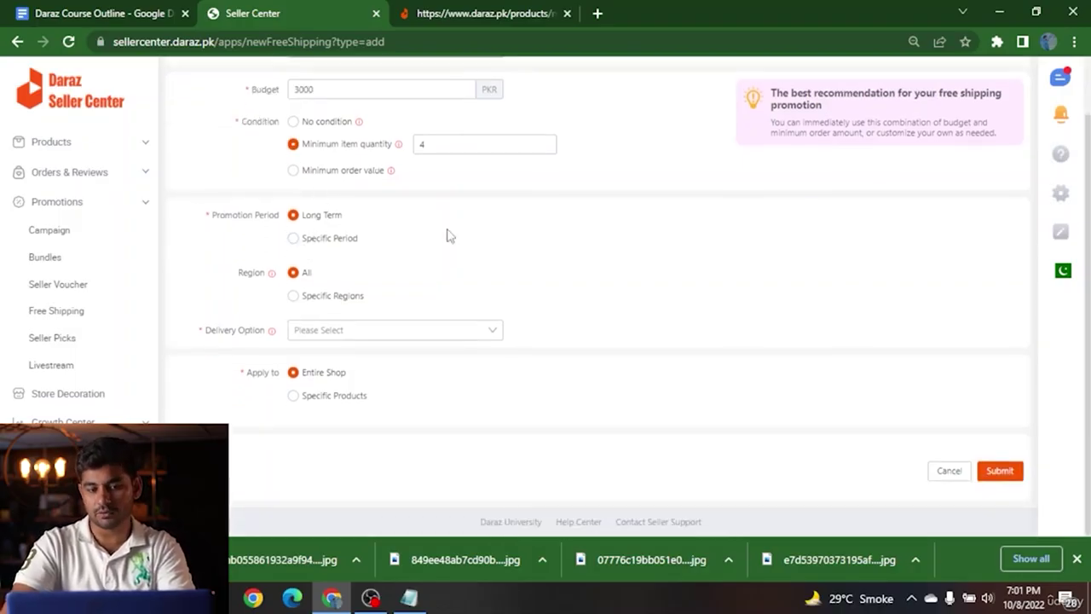
drag(230, 284, 397, 276)
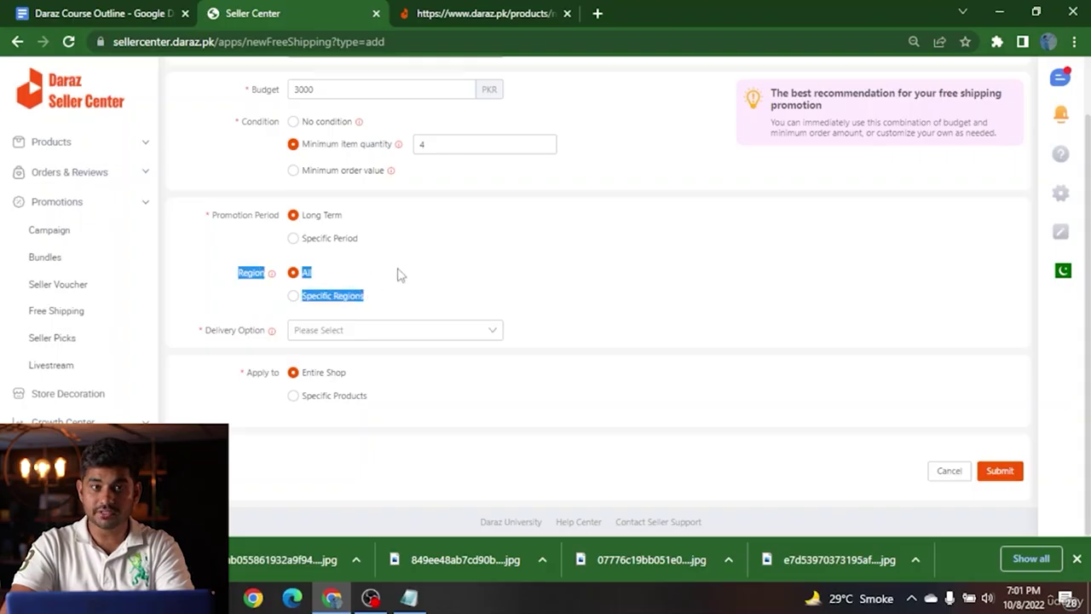
click(392, 282)
click(345, 297)
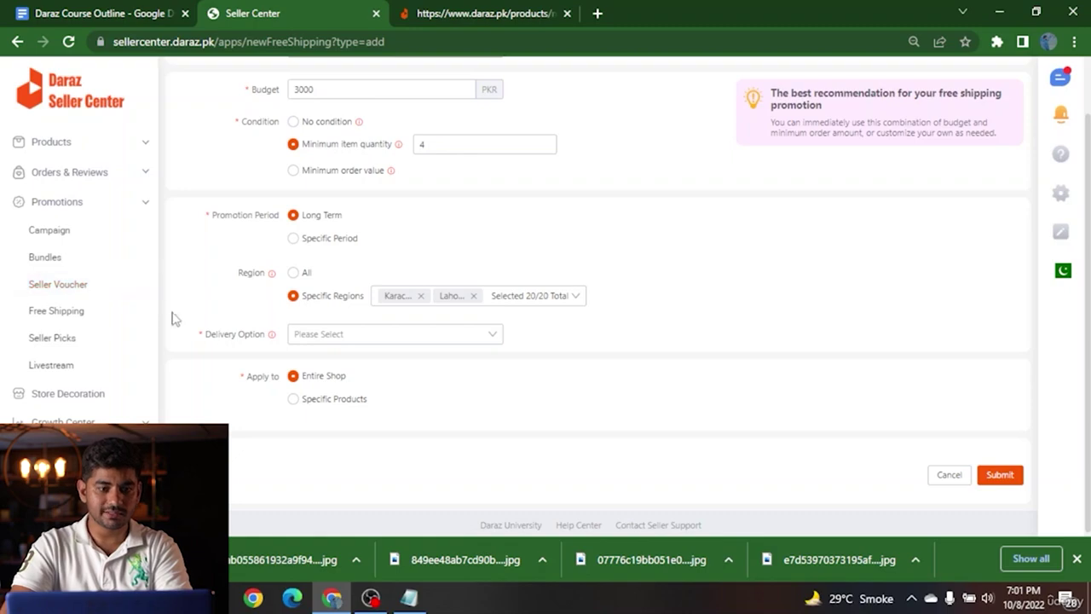
click(293, 240)
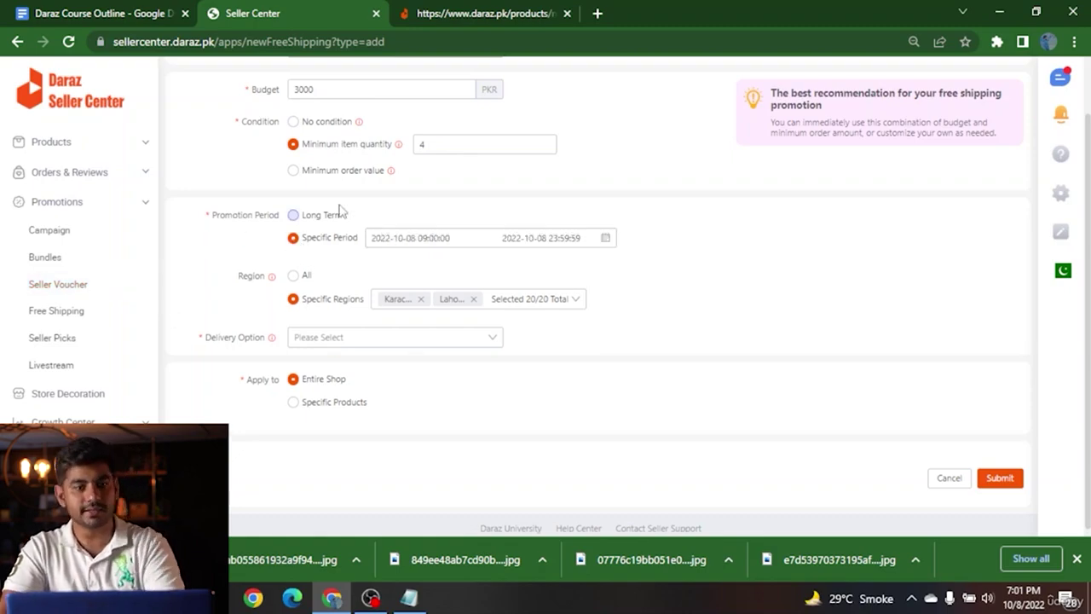
click(330, 218)
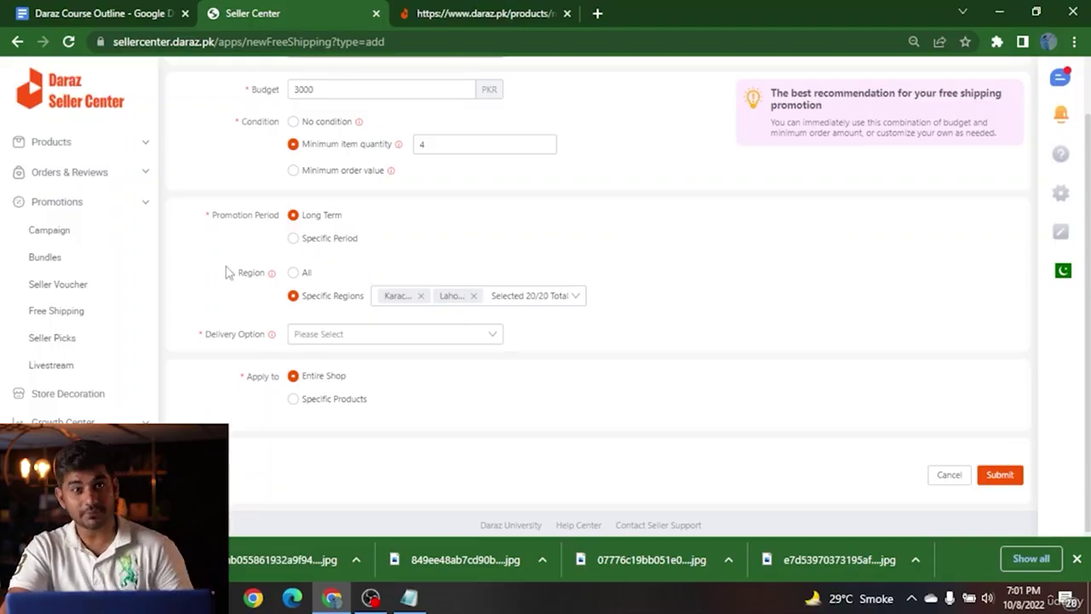
Step: Set the promotion's delivery option to STANDARD
scroll(229, 256, up, 2)
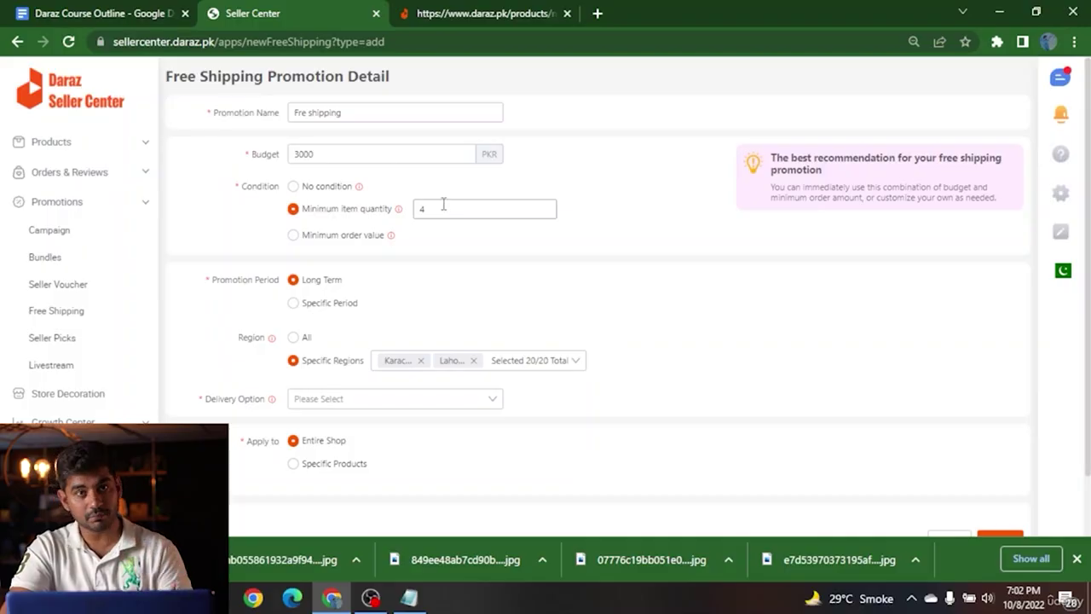
scroll(112, 324, down, 3)
scroll(228, 294, down, 2)
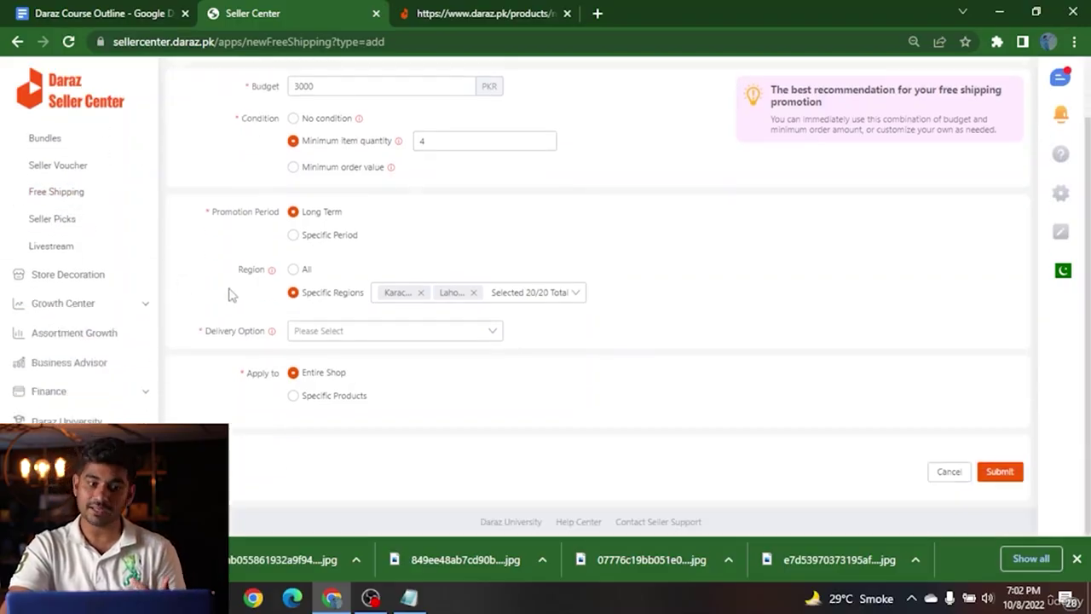
click(300, 333)
click(323, 360)
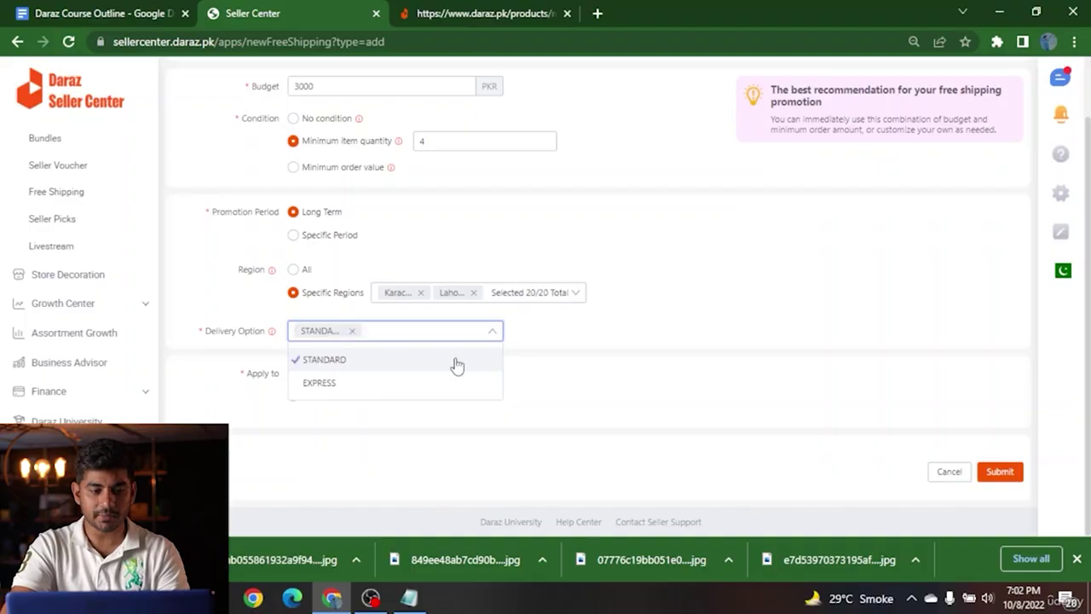
click(651, 392)
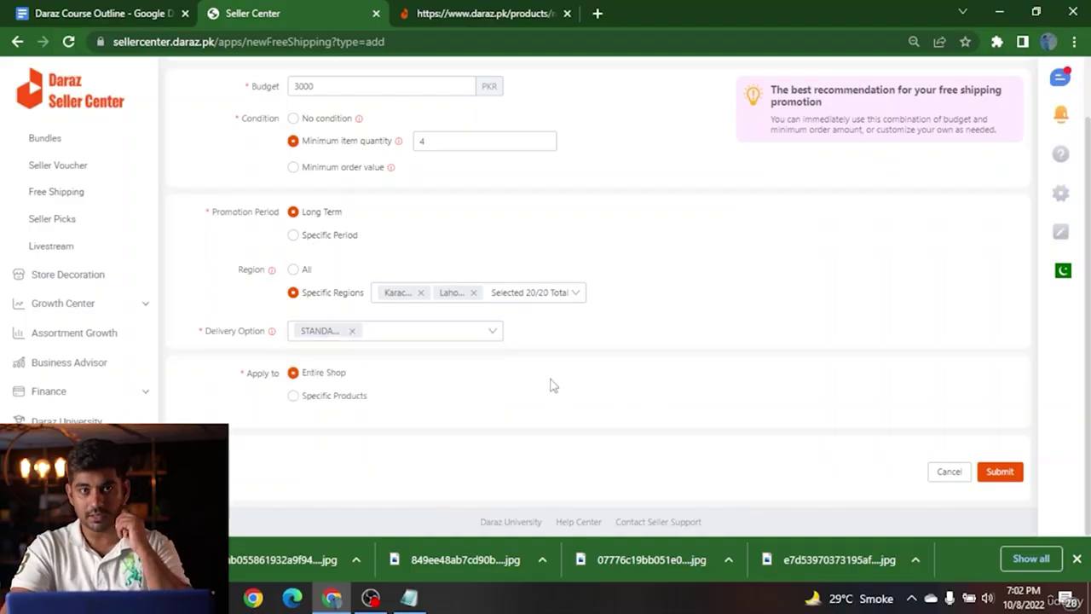
Step: Apply the free shipping promotion to the entire shop and submit it
click(318, 399)
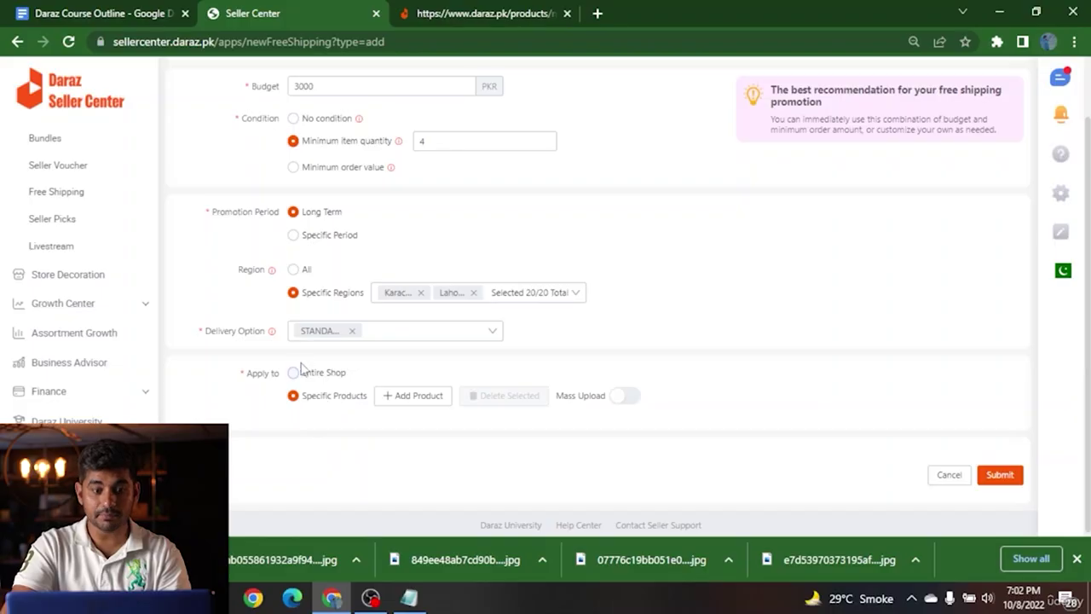
click(297, 372)
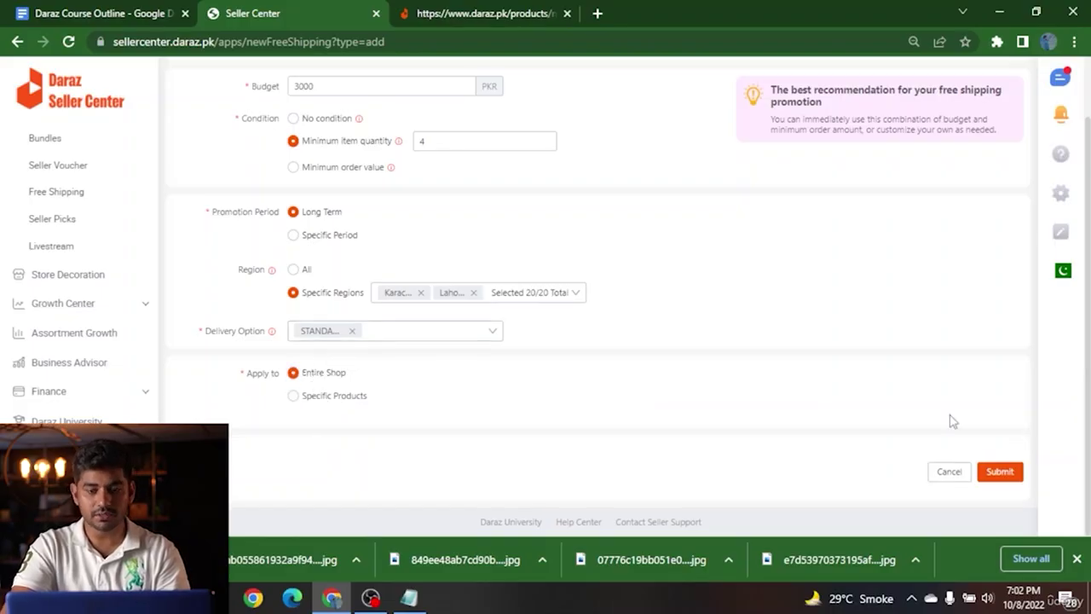
click(1001, 474)
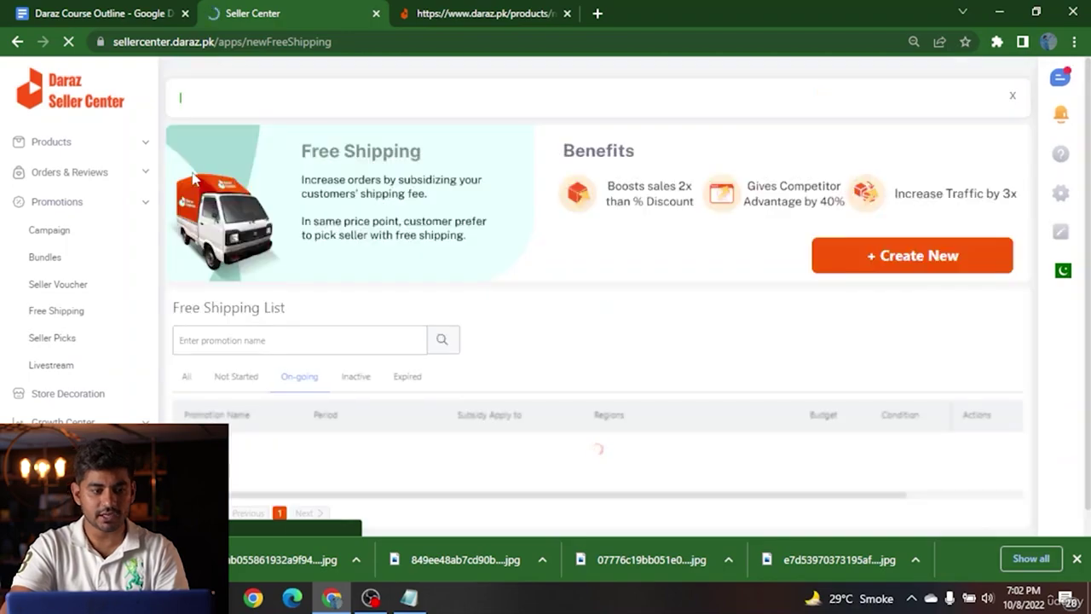
Step: Open Seller Picks, dismiss its introduction, and review the quota usage, product performance and selected products
click(53, 339)
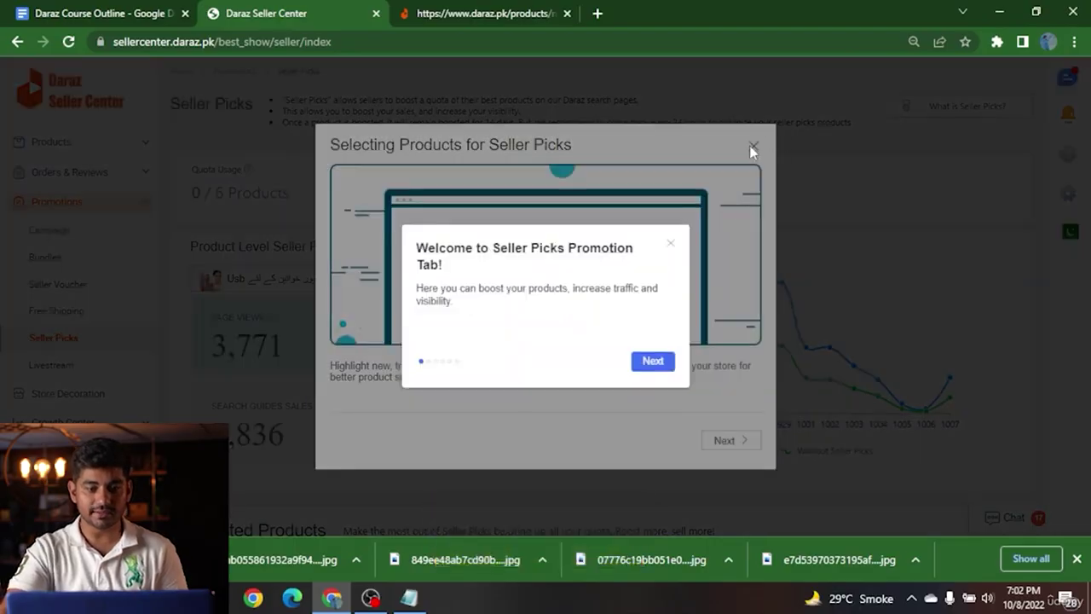
click(752, 147)
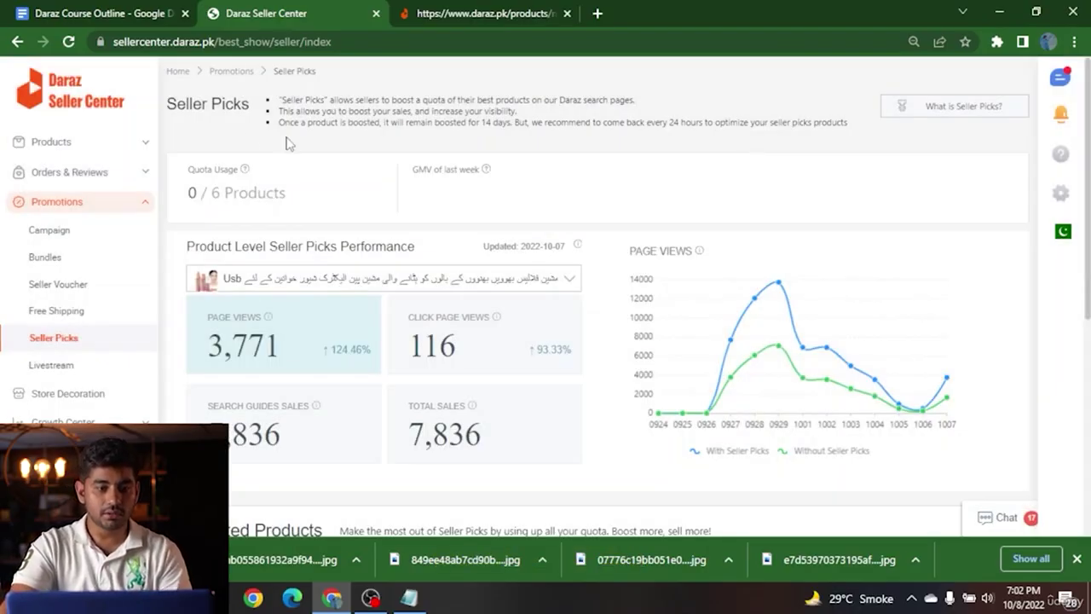
scroll(369, 178, down, 5)
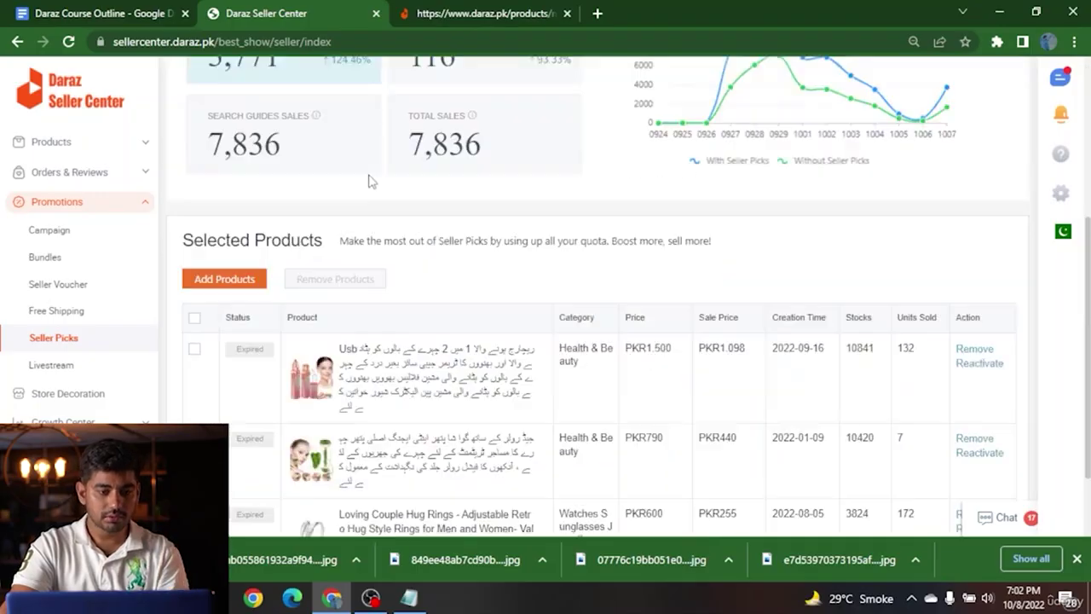
scroll(386, 290, up, 5)
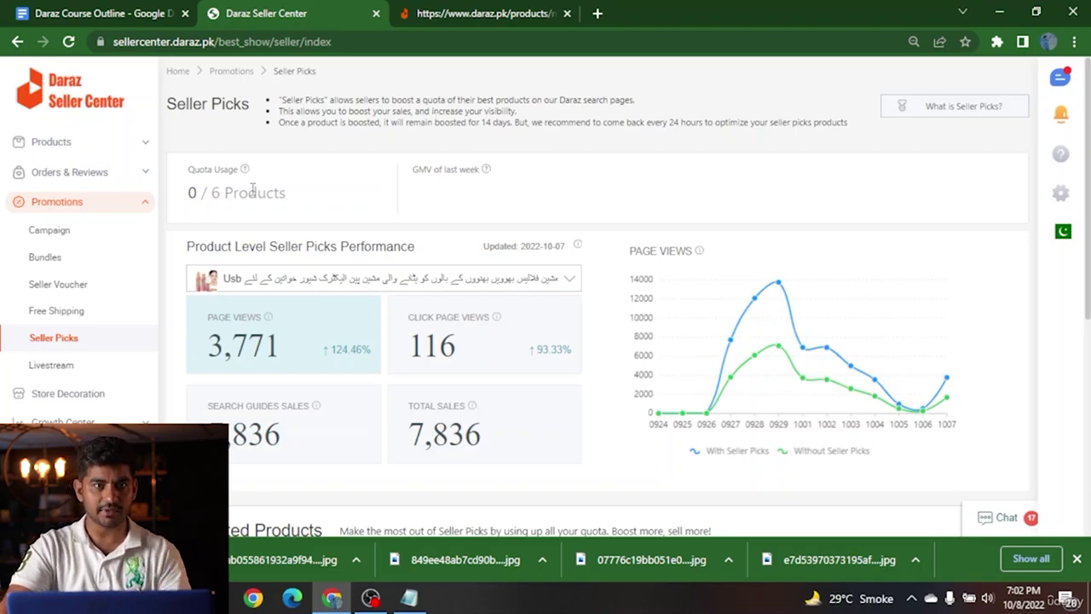
scroll(252, 190, down, 2)
scroll(419, 275, up, 2)
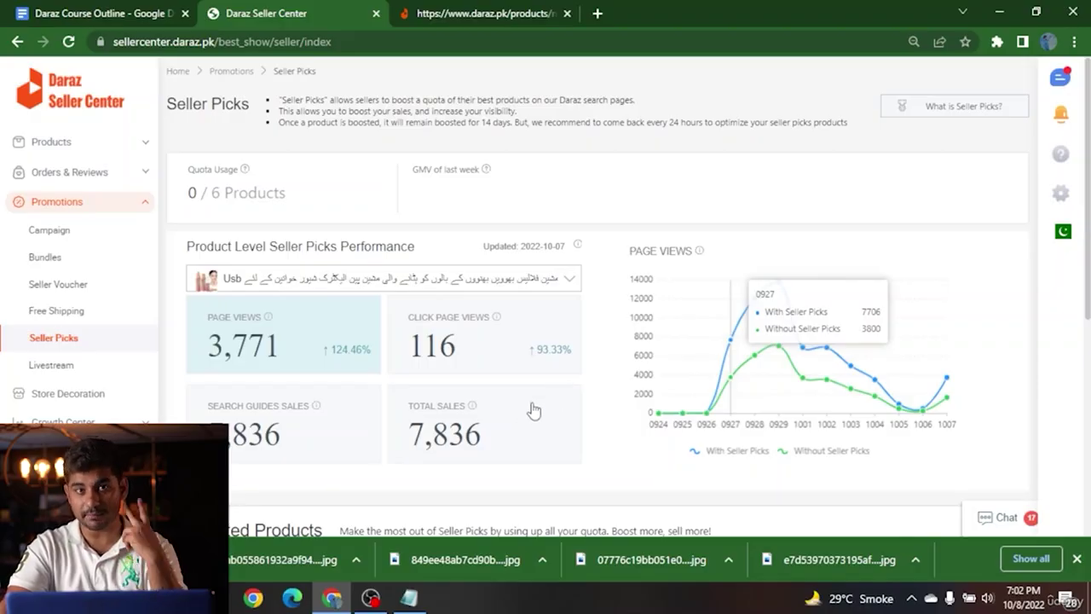
Step: Switch to the Daraz store product page and search for "hair Removal Machine" using words copied from its title
click(510, 13)
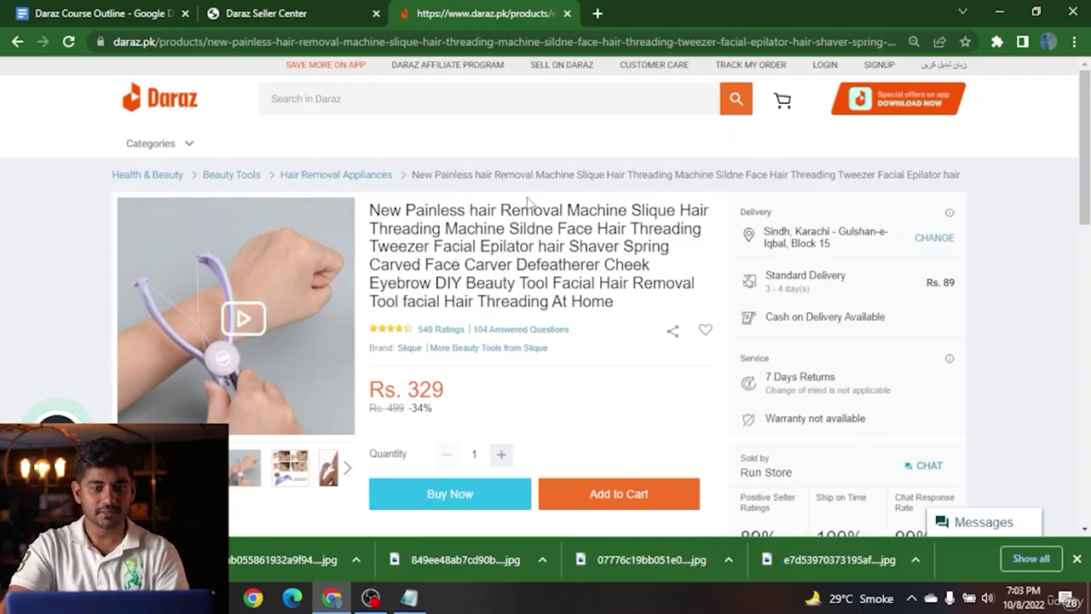
drag(631, 211, 477, 211)
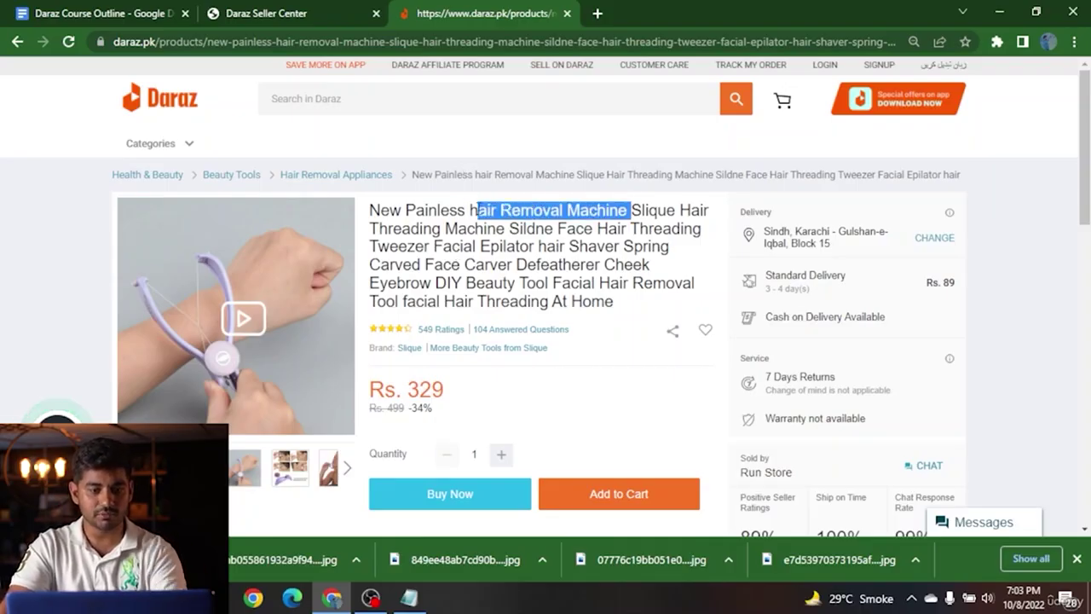
key(ctrl+c)
click(375, 98)
key(ctrl+v)
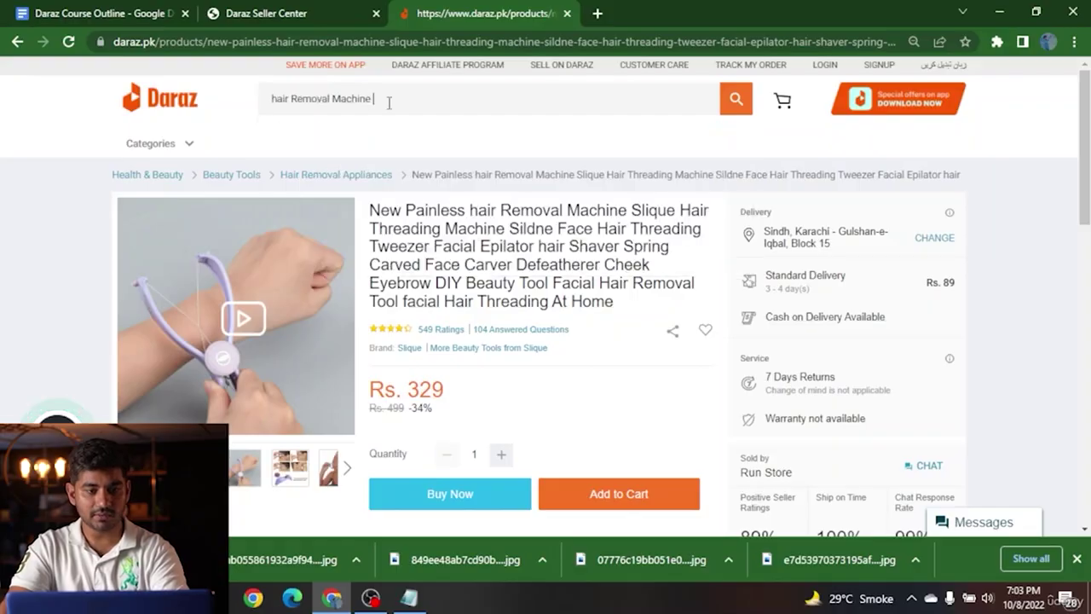
click(736, 100)
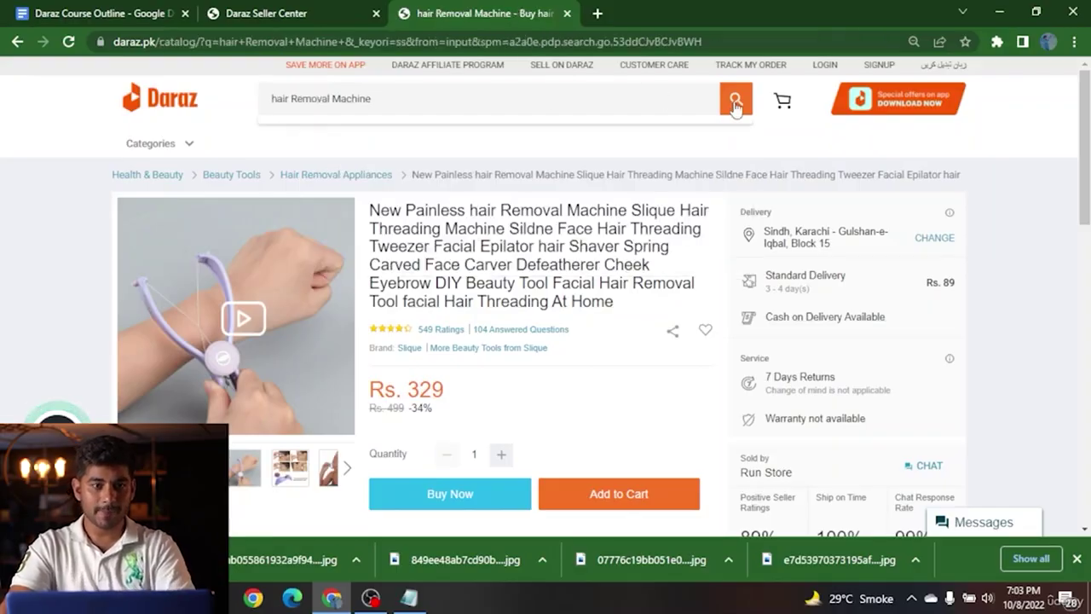
Step: Look through the first page of hair removal machine results, declining the notification request, then close the store page to return to Seller Picks
scroll(380, 301, down, 15)
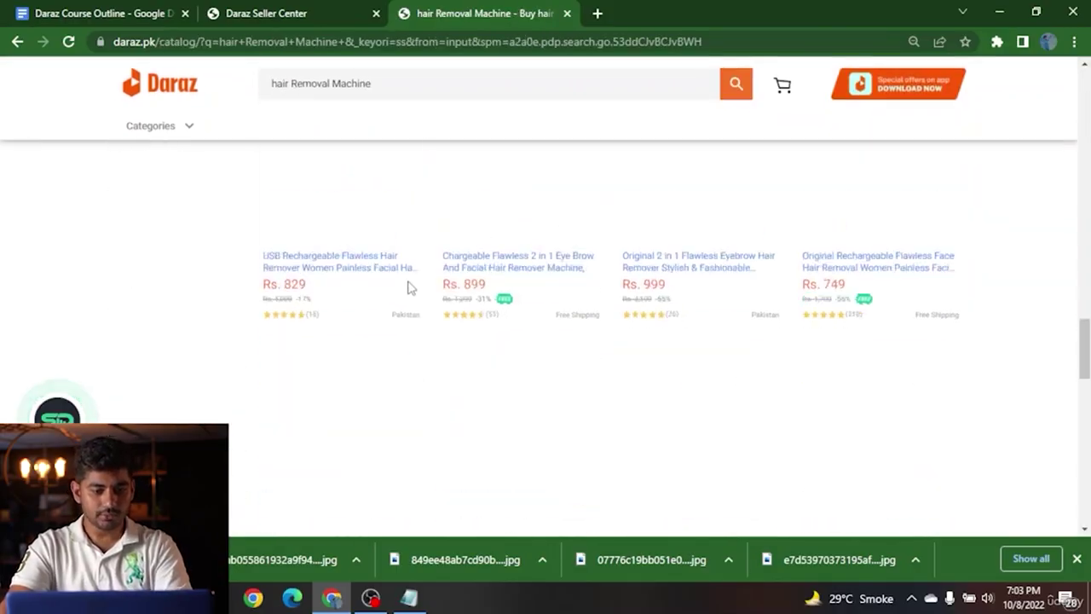
scroll(380, 331, up, 15)
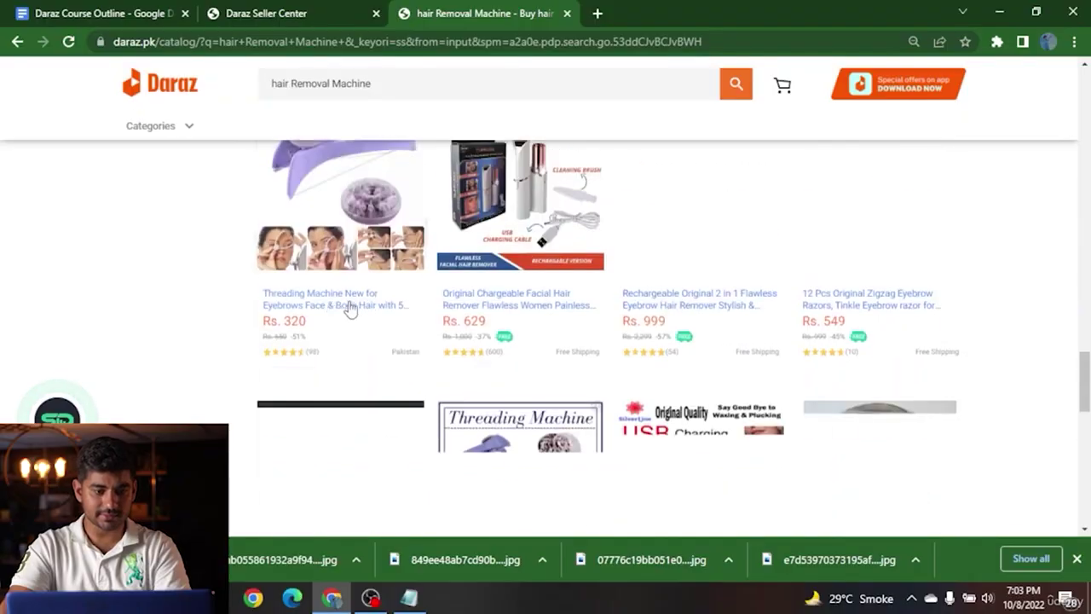
scroll(380, 331, up, 10)
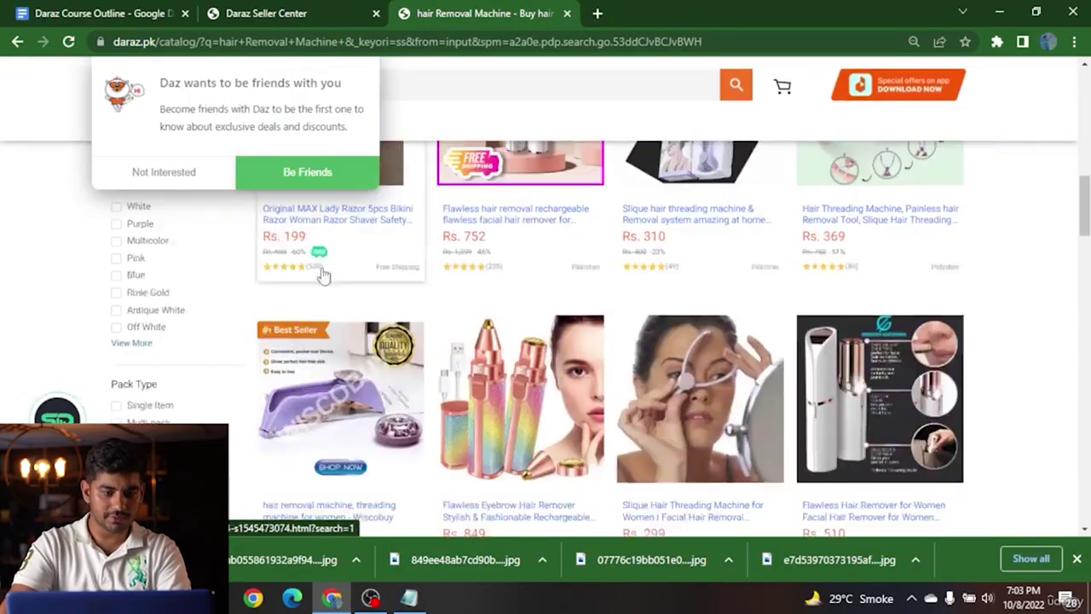
scroll(256, 222, up, 5)
click(164, 172)
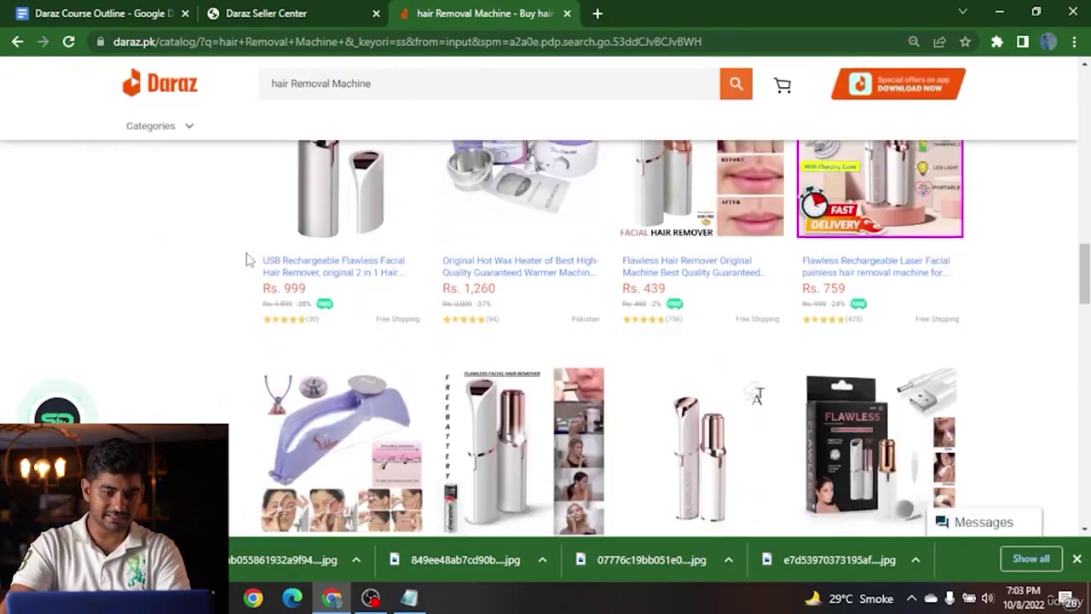
scroll(466, 324, up, 5)
scroll(467, 326, down, 6)
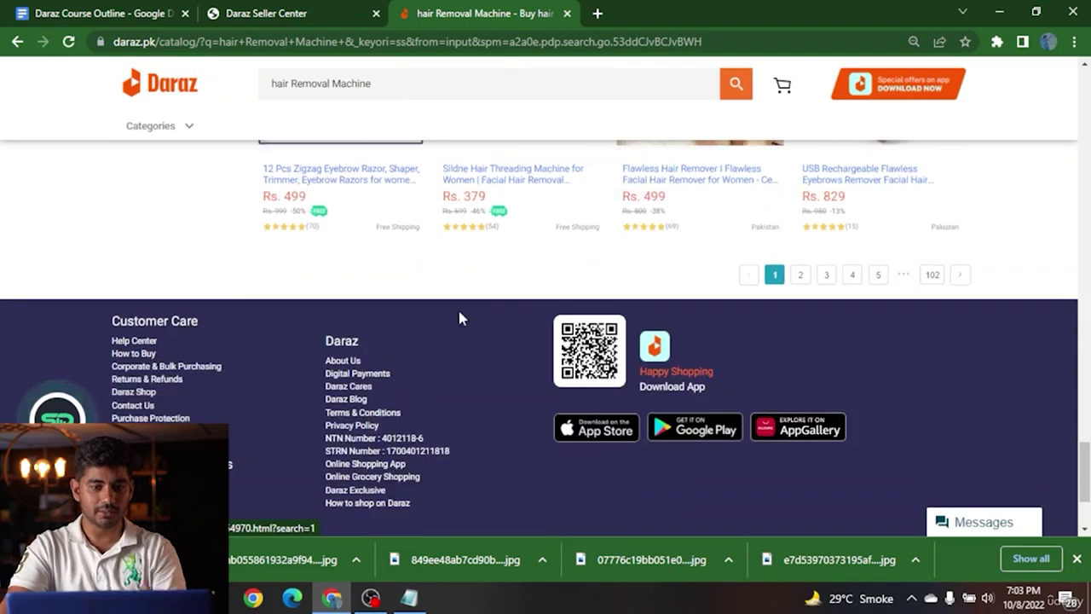
scroll(458, 304, up, 3)
scroll(457, 304, up, 8)
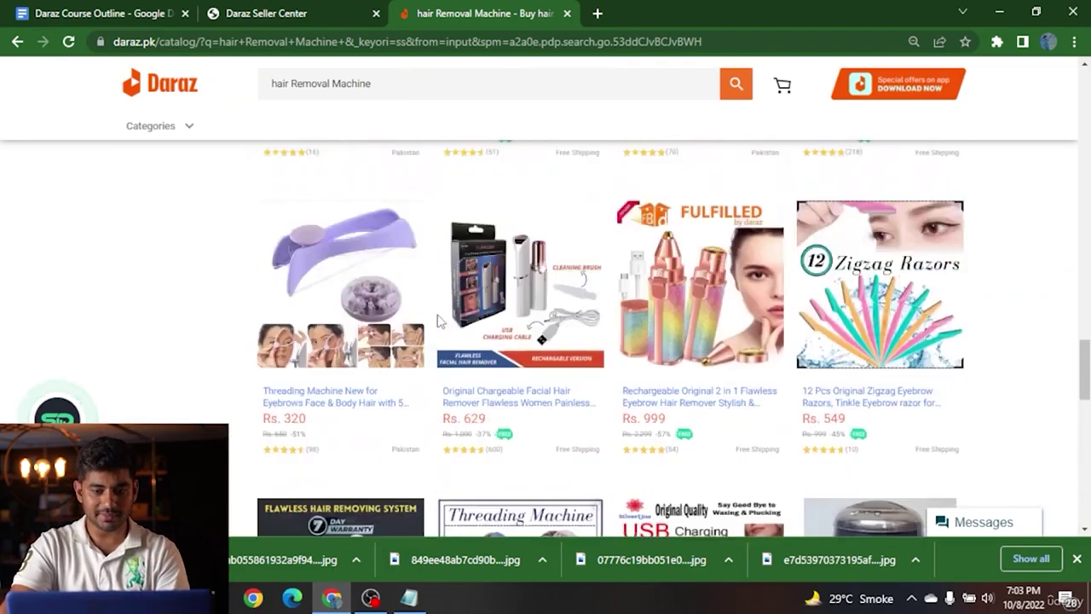
scroll(436, 300, up, 8)
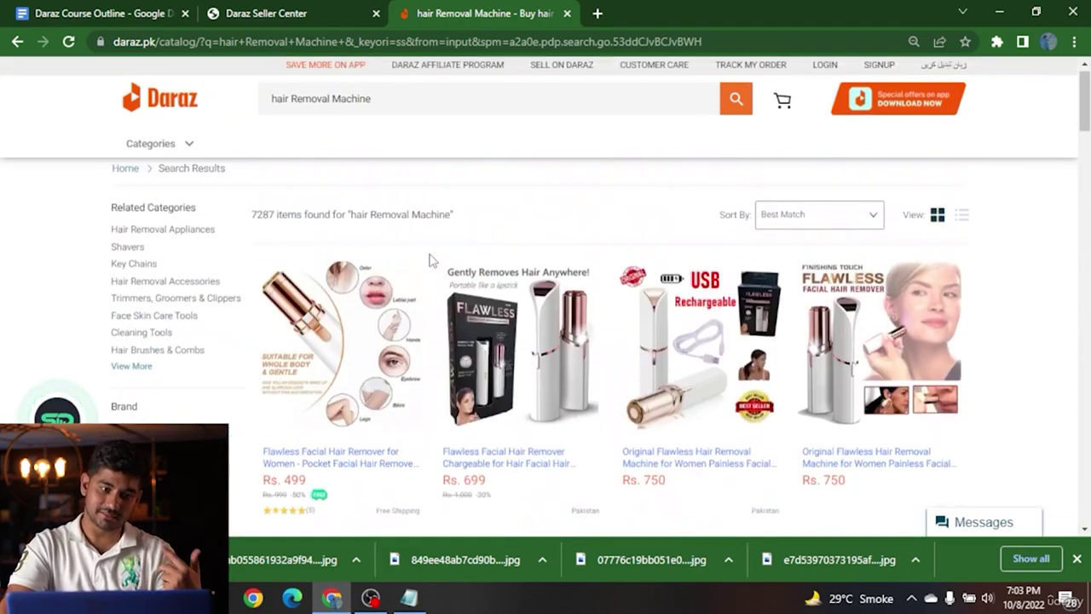
click(567, 13)
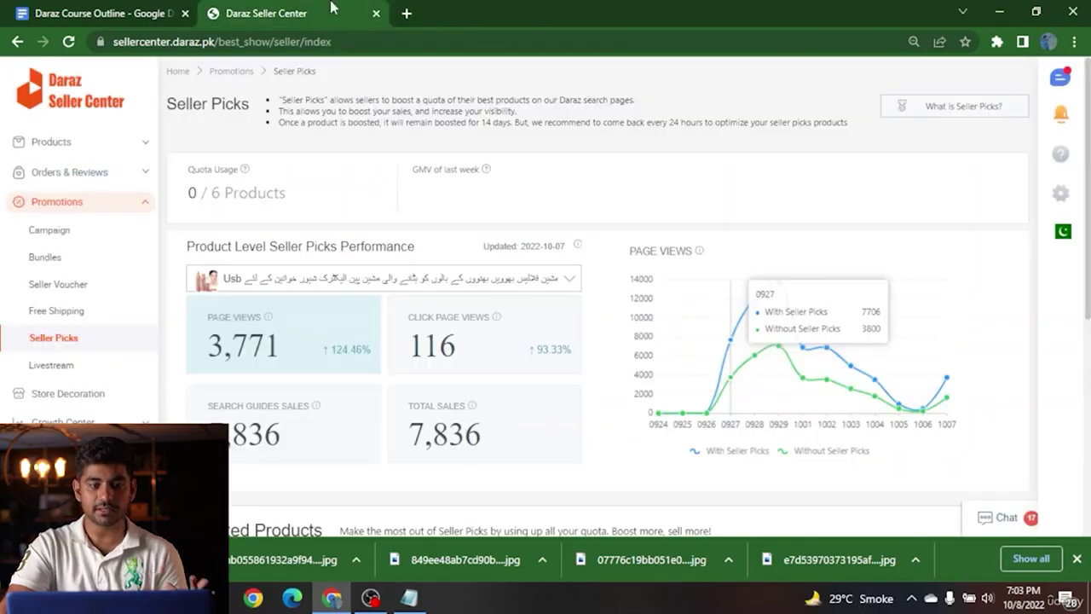
Step: Reactivate all three expired products in the Seller Picks selected products list
scroll(251, 265, down, 5)
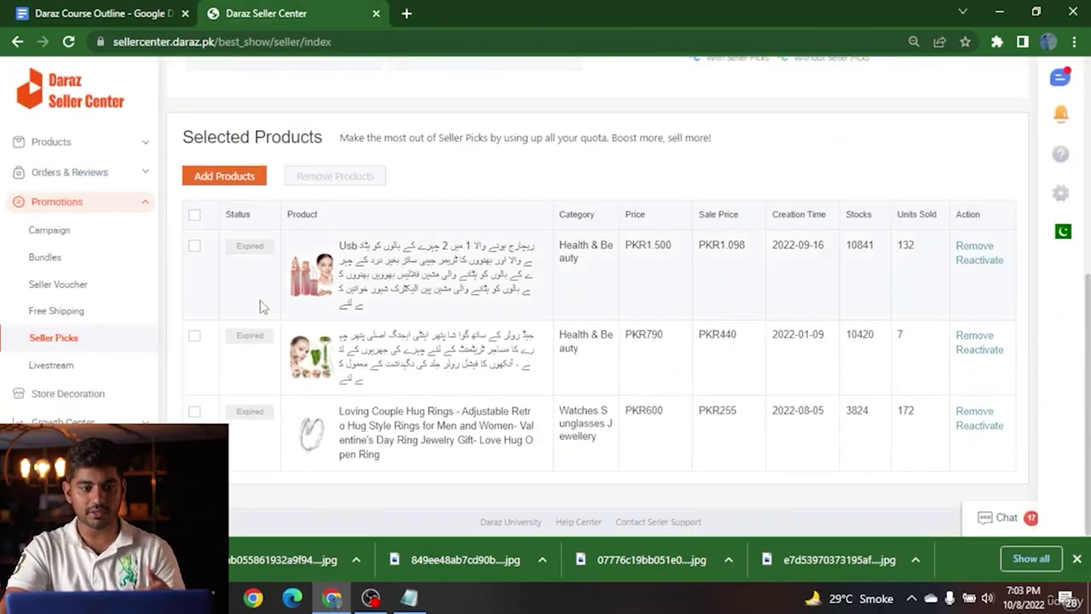
click(979, 260)
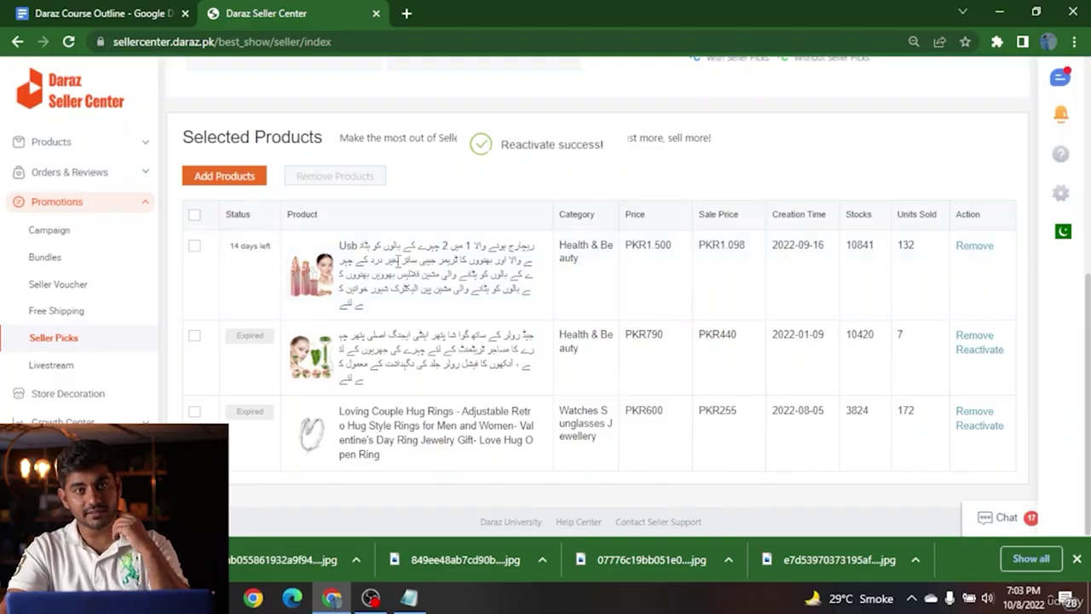
click(986, 351)
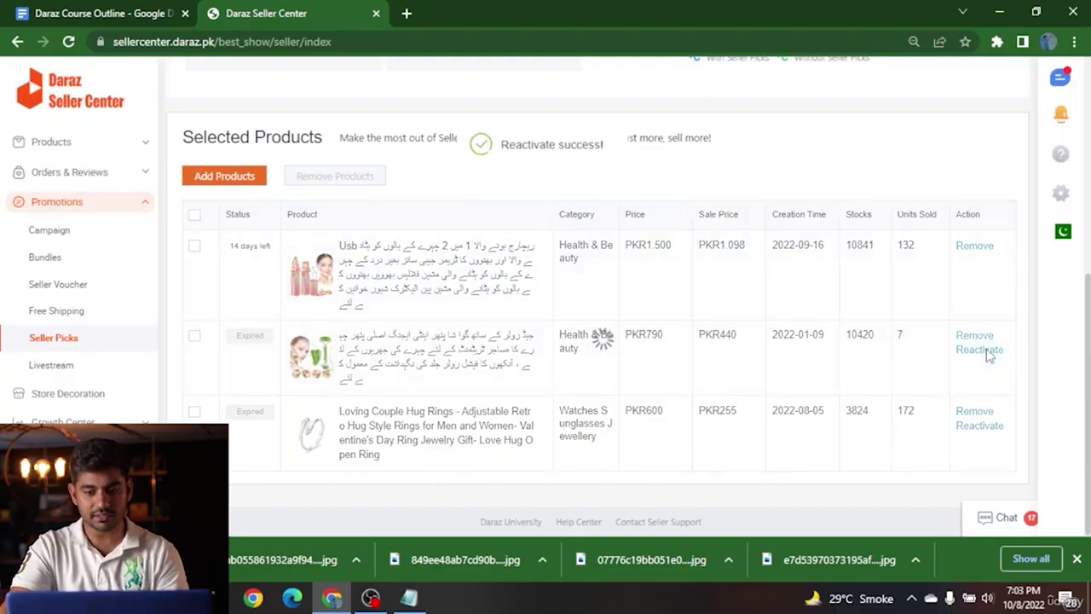
click(980, 426)
Step: Compare the units sold for the hair removal machine, the jade roller and the Loving Couple Hug Rings
mouse_move(919, 251)
mouse_down()
mouse_move(895, 250)
mouse_move(910, 245)
mouse_up()
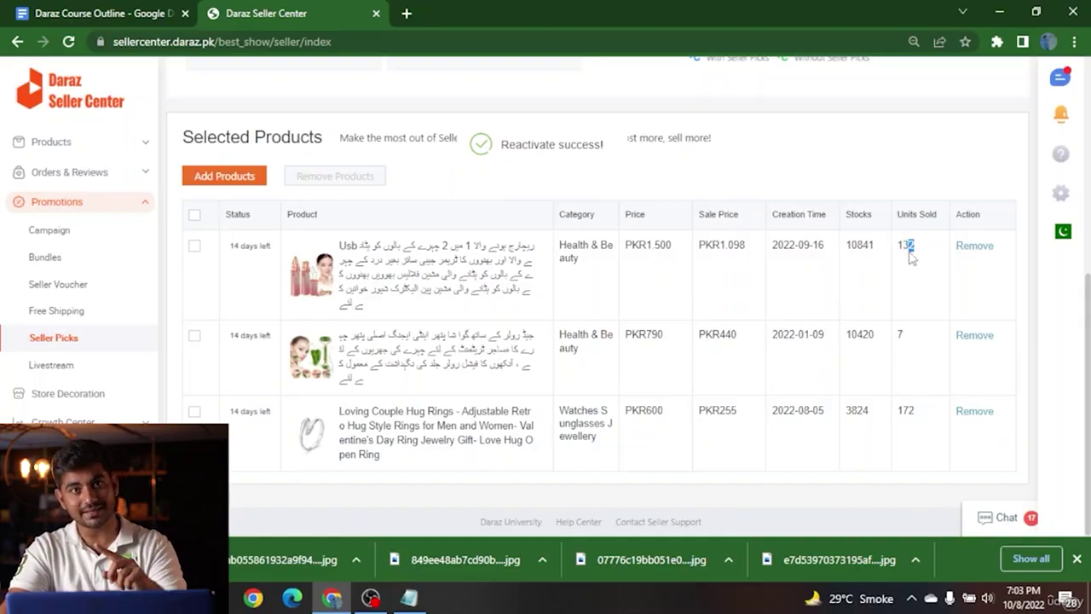
double_click(911, 248)
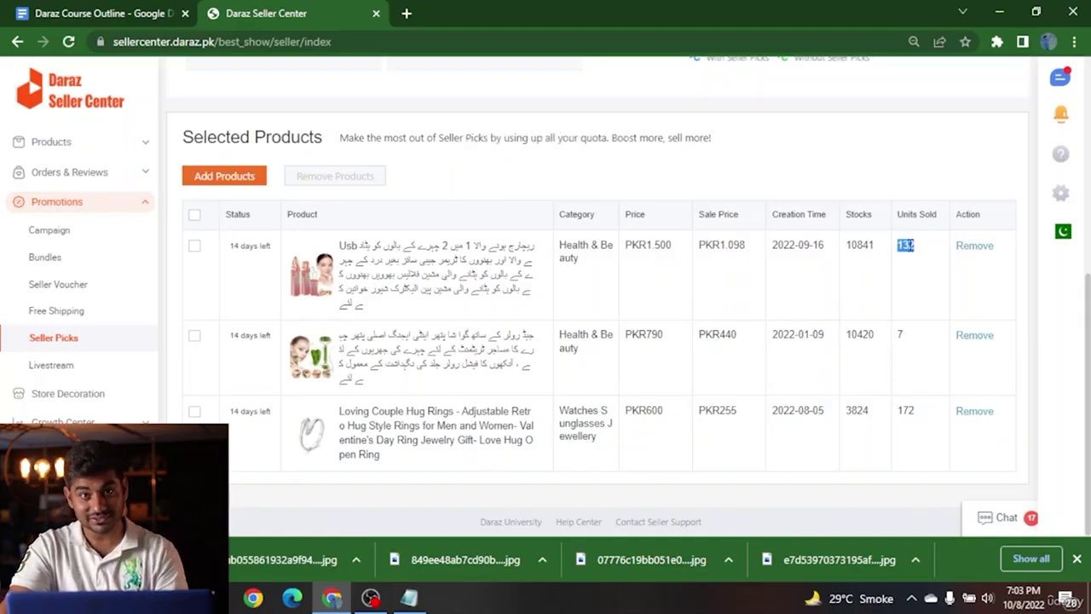
click(898, 332)
double_click(899, 335)
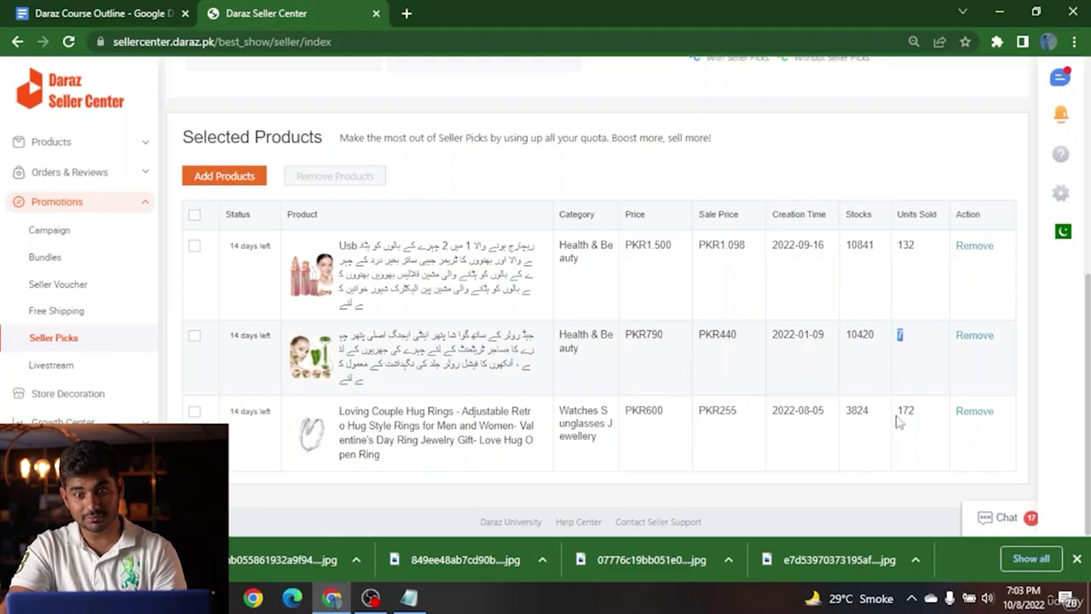
double_click(905, 411)
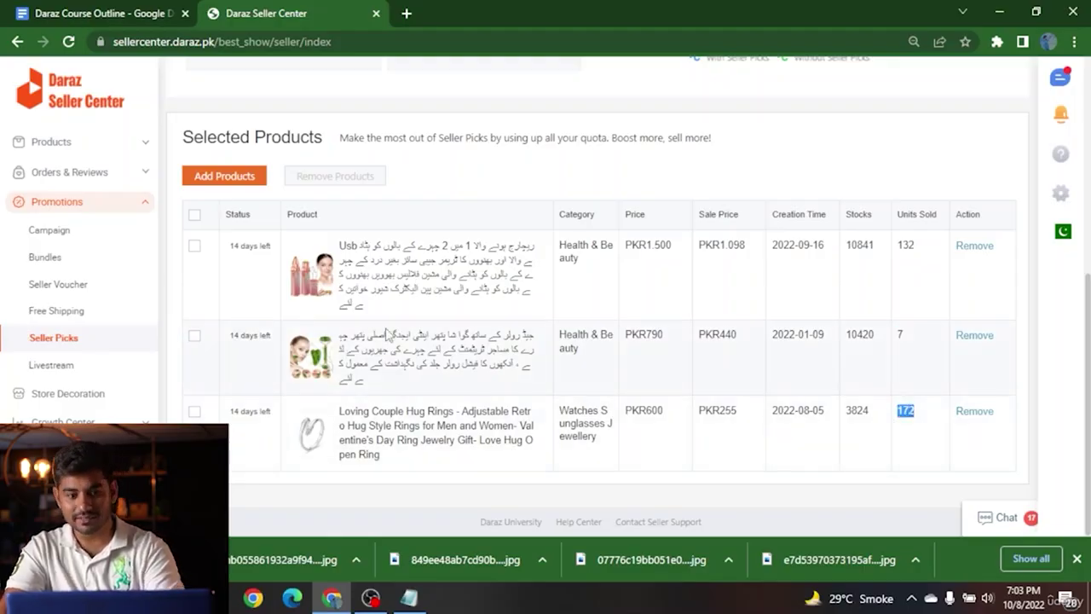
triple_click(383, 456)
scroll(383, 456, up, 5)
scroll(420, 260, down, 5)
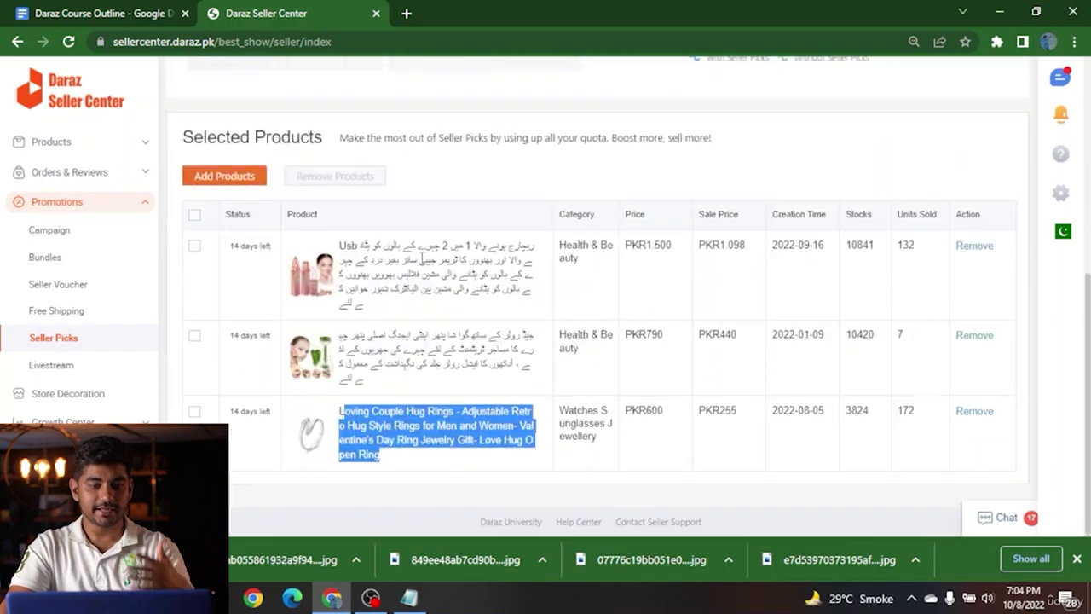
click(908, 410)
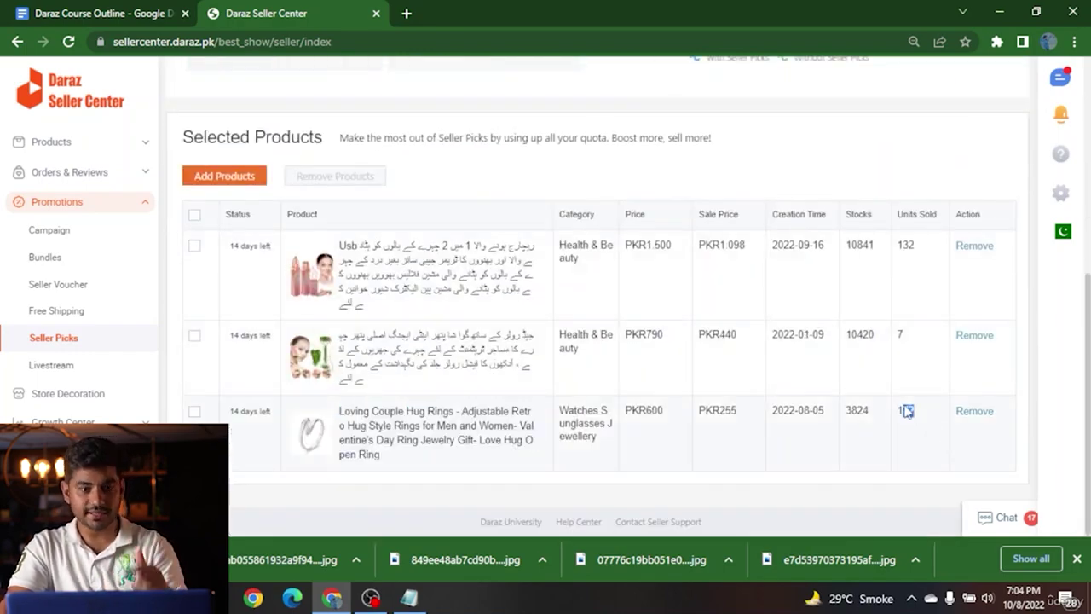
Step: Add the km-6330 hair clipper, the Sports & Outdoors waist trimmer disc and the 0.5 mm derma roller to Seller Picks
scroll(904, 409, up, 2)
click(221, 334)
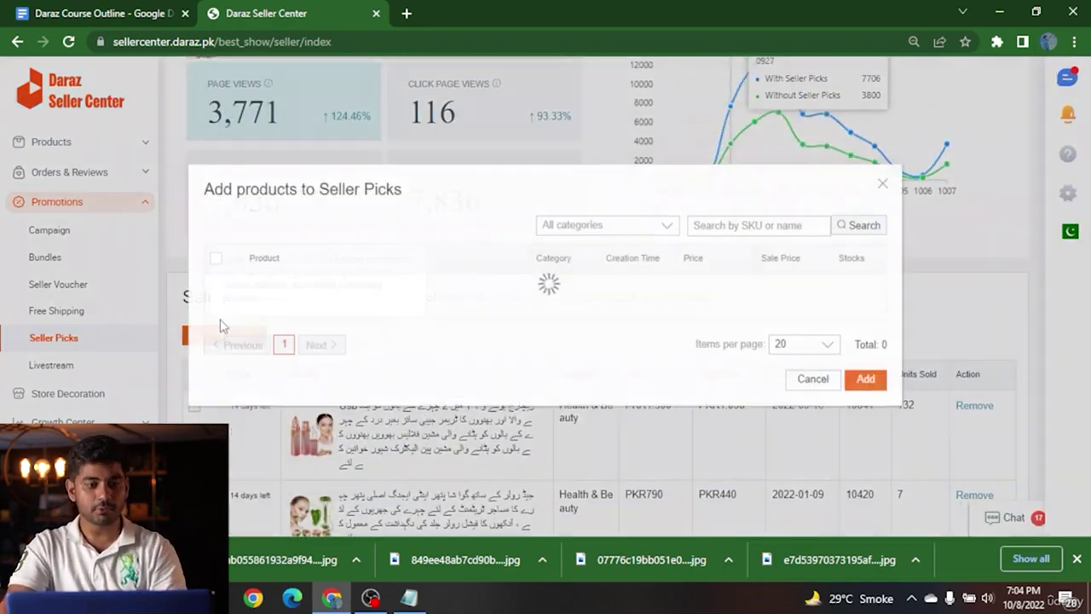
scroll(284, 300, down, 5)
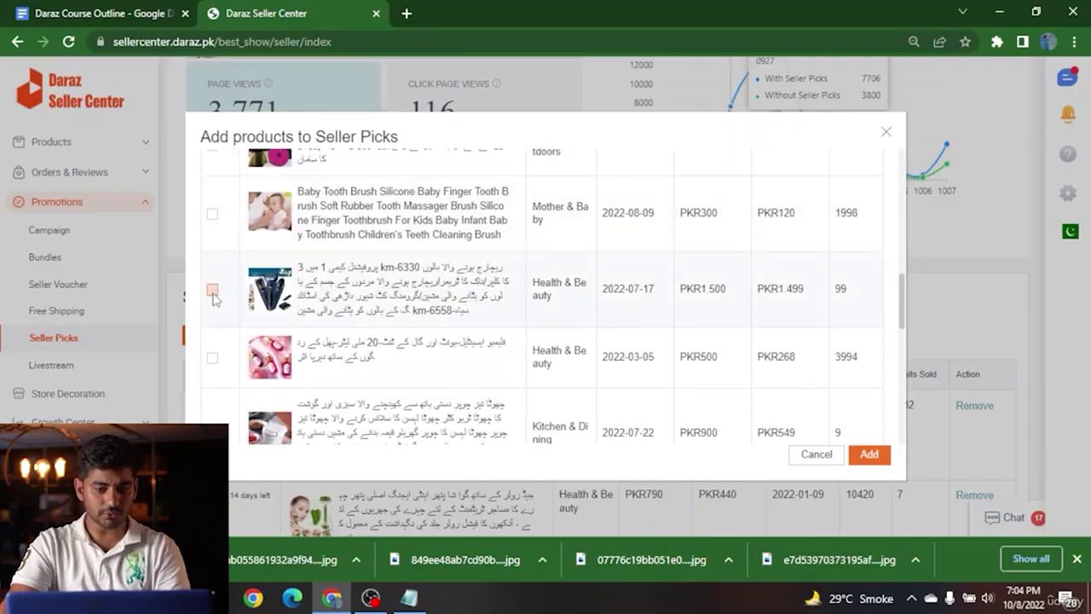
click(209, 291)
scroll(214, 290, up, 1)
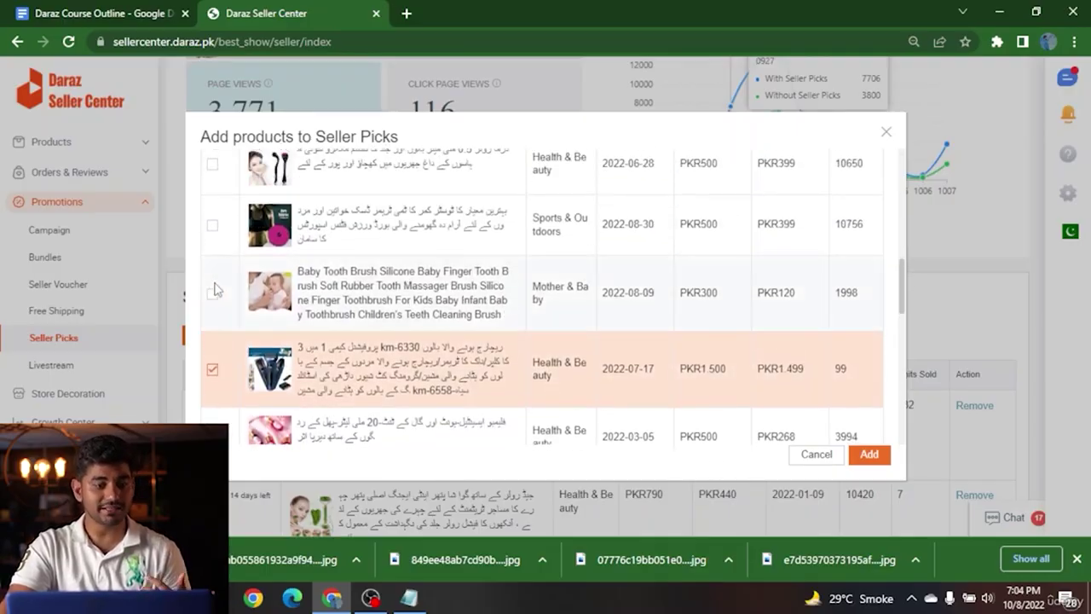
click(213, 225)
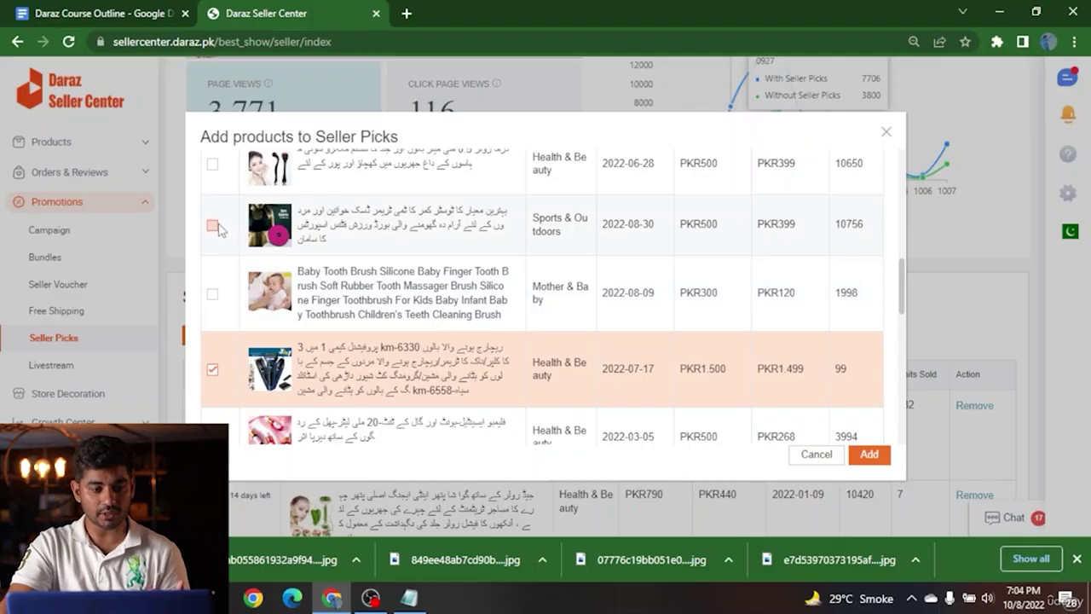
click(212, 164)
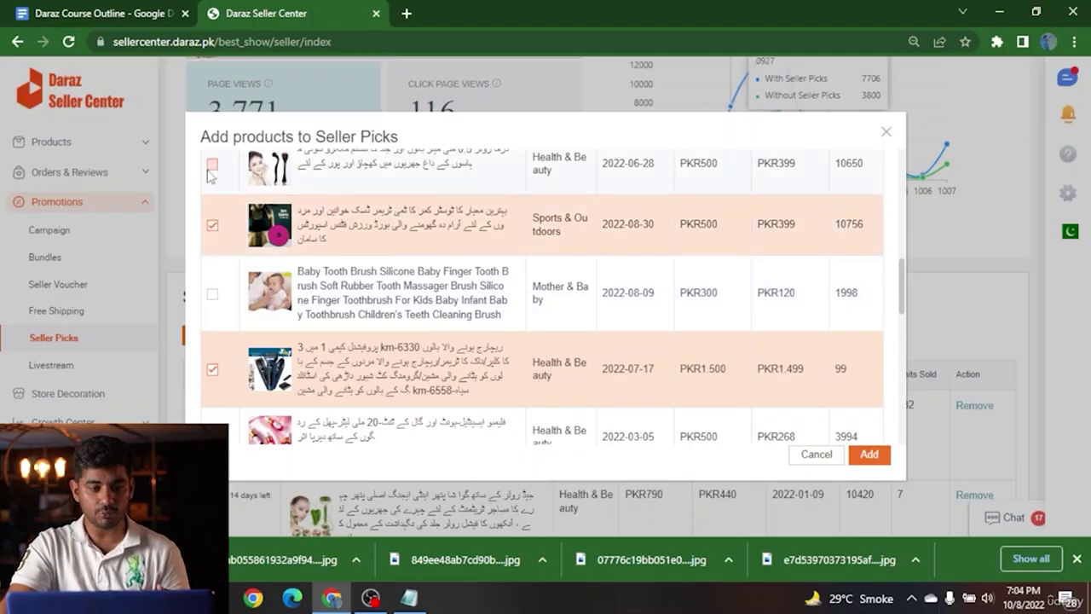
click(870, 455)
click(619, 332)
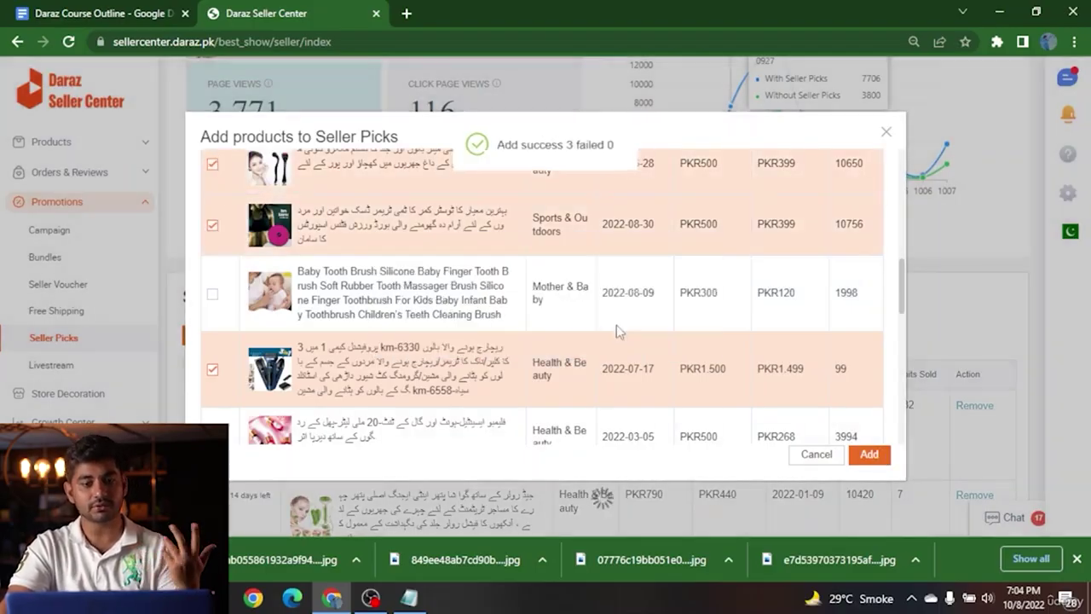
Step: Review the updated selected products list and show the product-level performance for the waist trimmer disc
scroll(616, 325, down, 10)
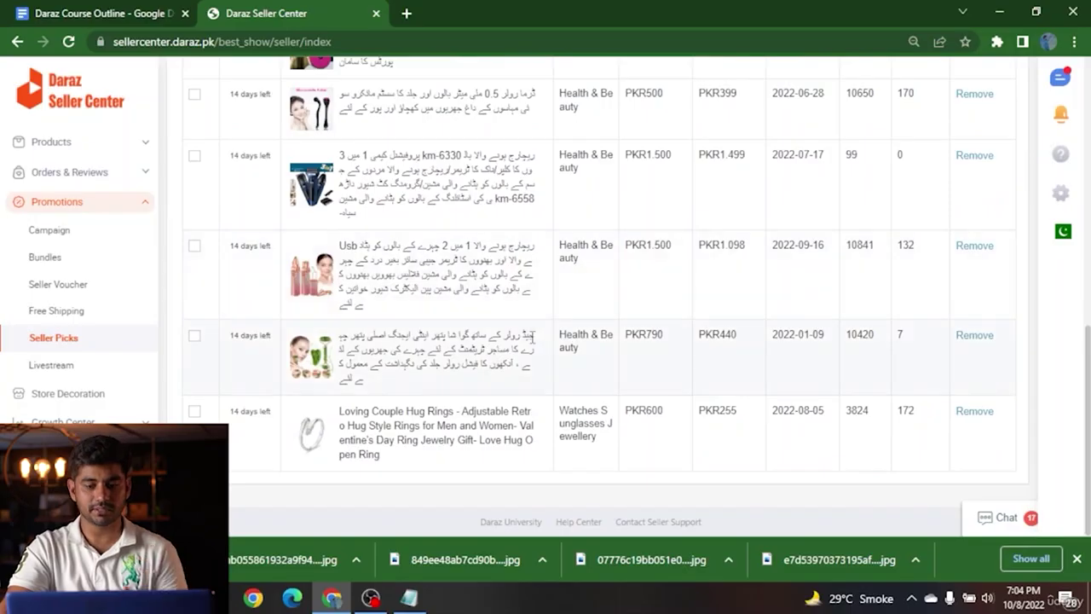
scroll(530, 338, up, 5)
scroll(530, 339, down, 4)
scroll(840, 334, up, 5)
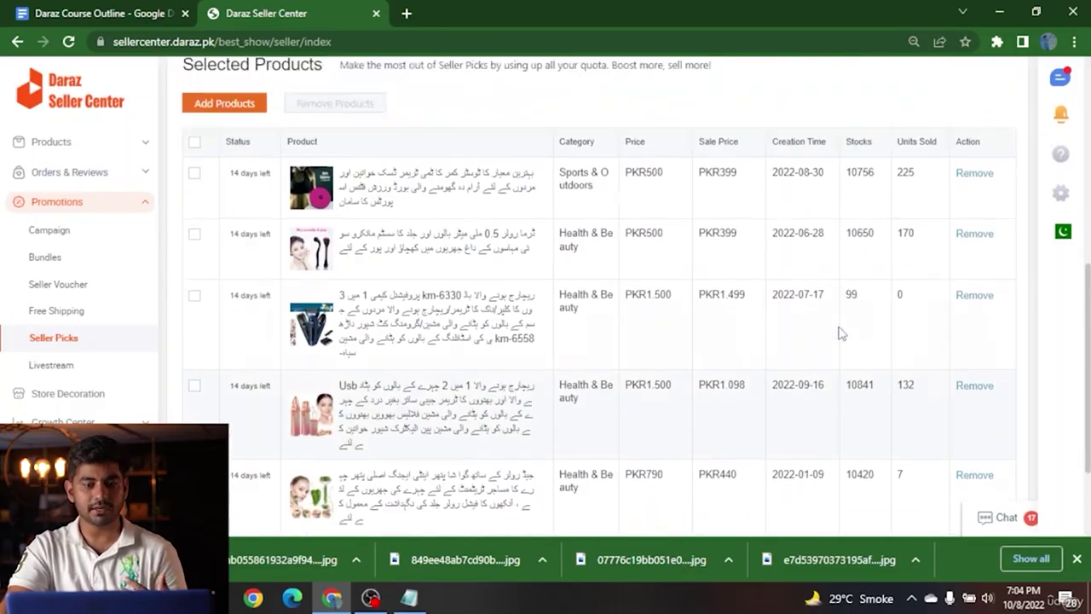
scroll(927, 438, down, 1)
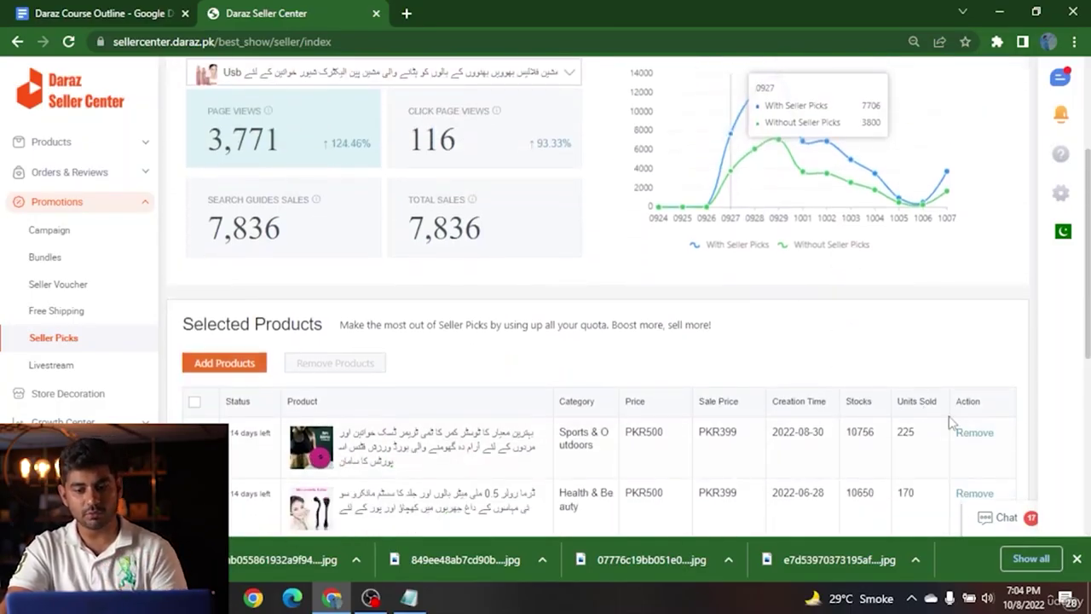
scroll(473, 238, up, 1)
click(453, 158)
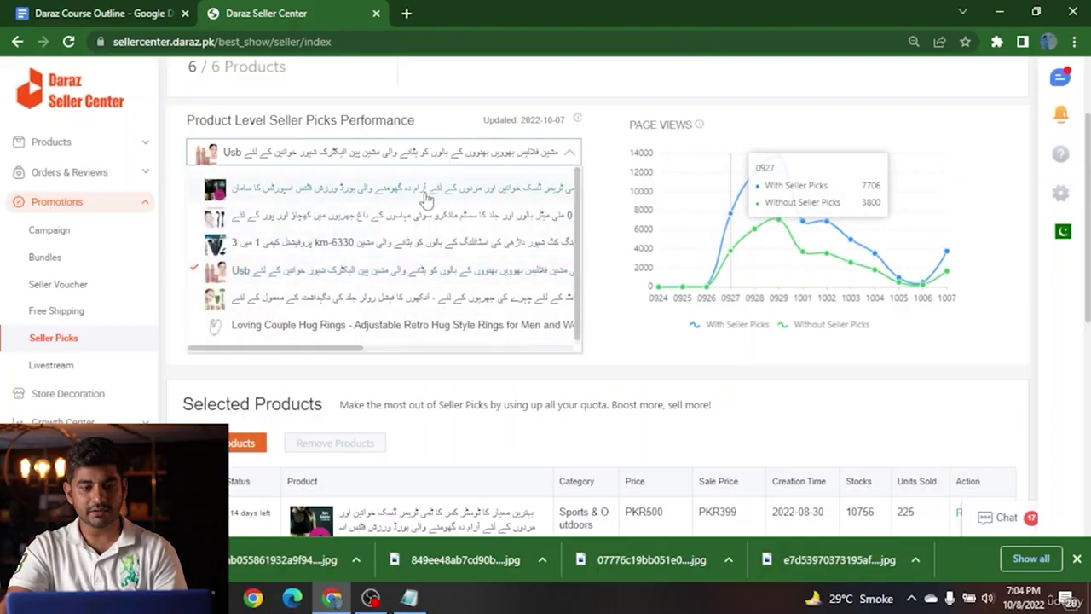
click(426, 188)
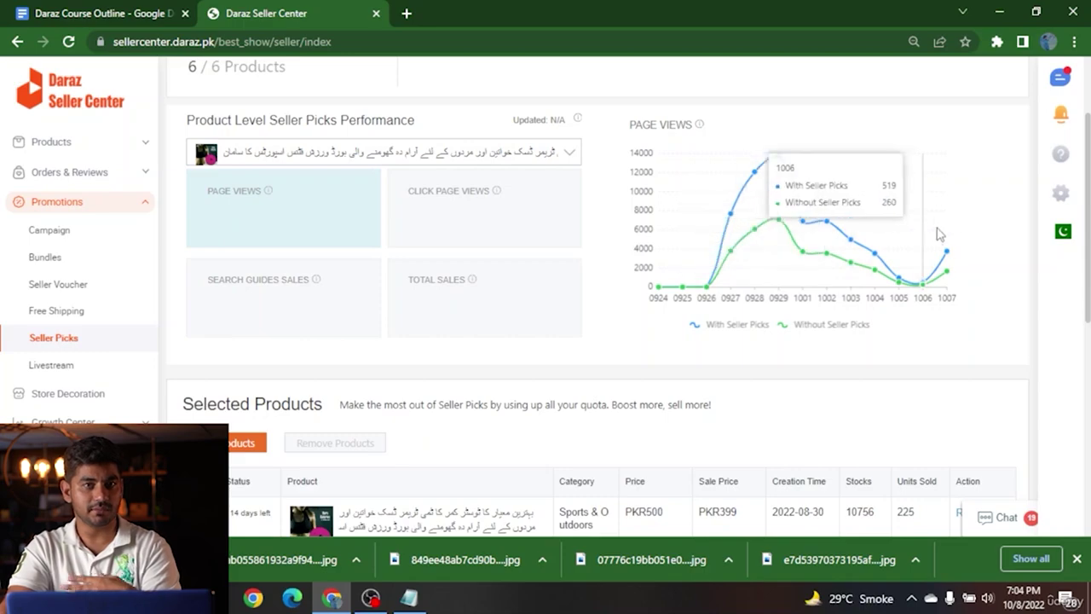
Step: Open the Livestream promotion and look through its Daraz University tutorial page, including the introduction video, reference material and testimonials
click(49, 372)
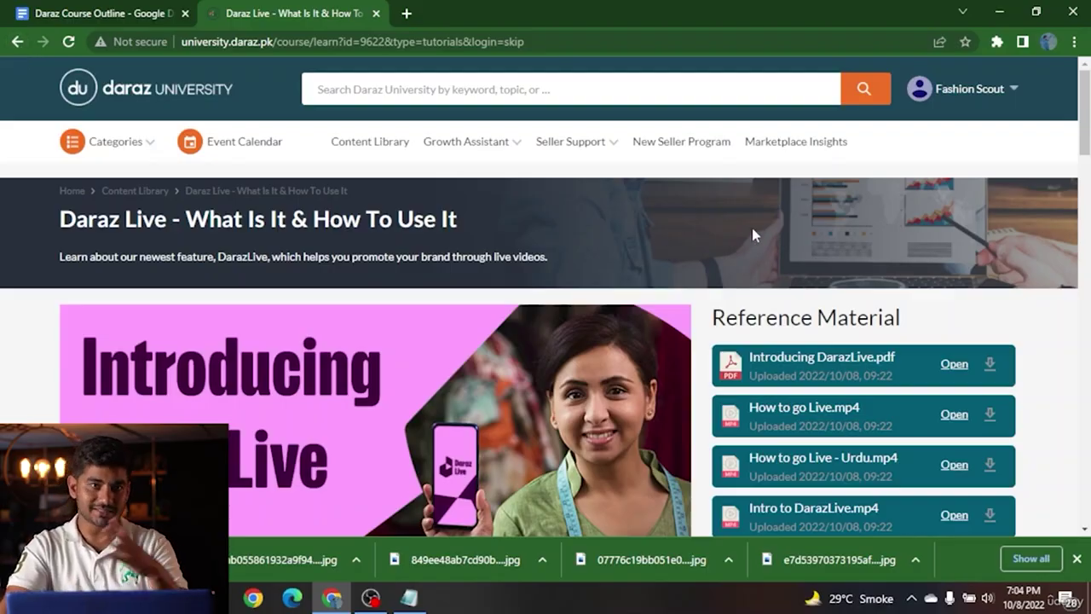
scroll(469, 202, down, 12)
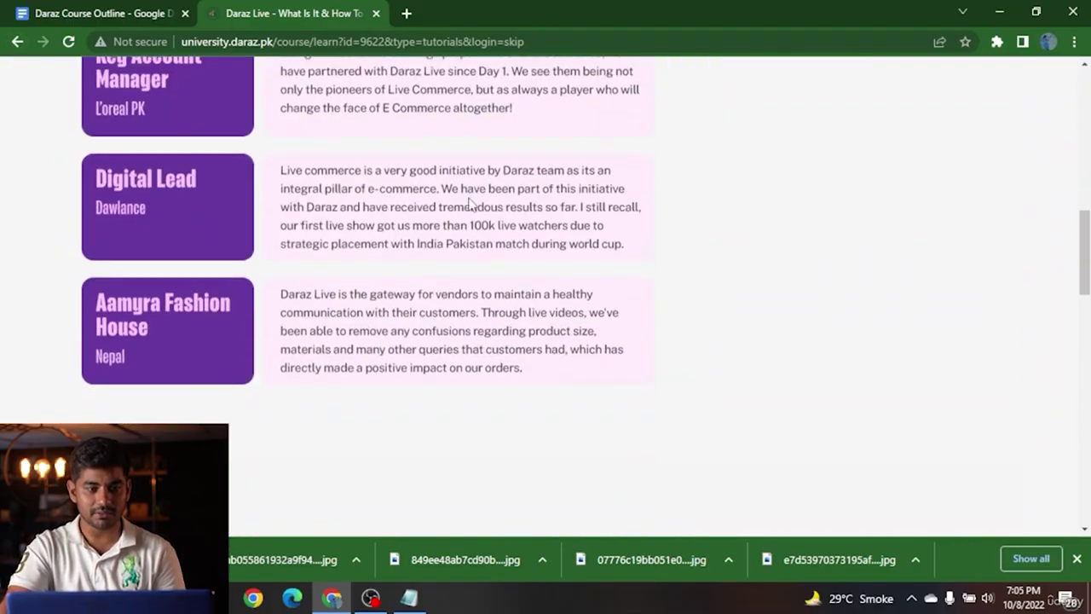
scroll(465, 201, up, 6)
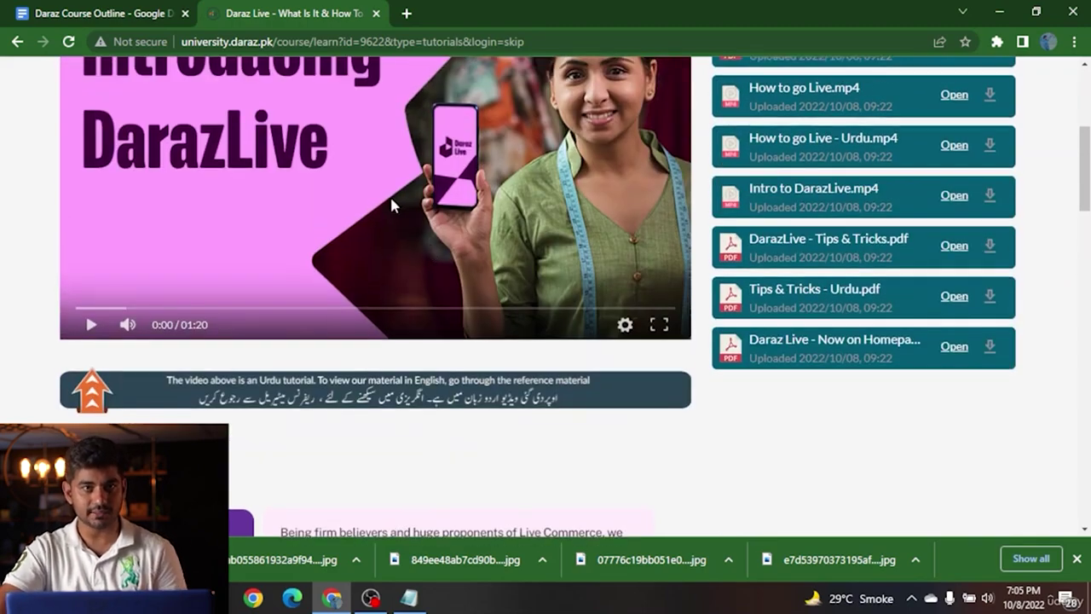
scroll(361, 172, up, 2)
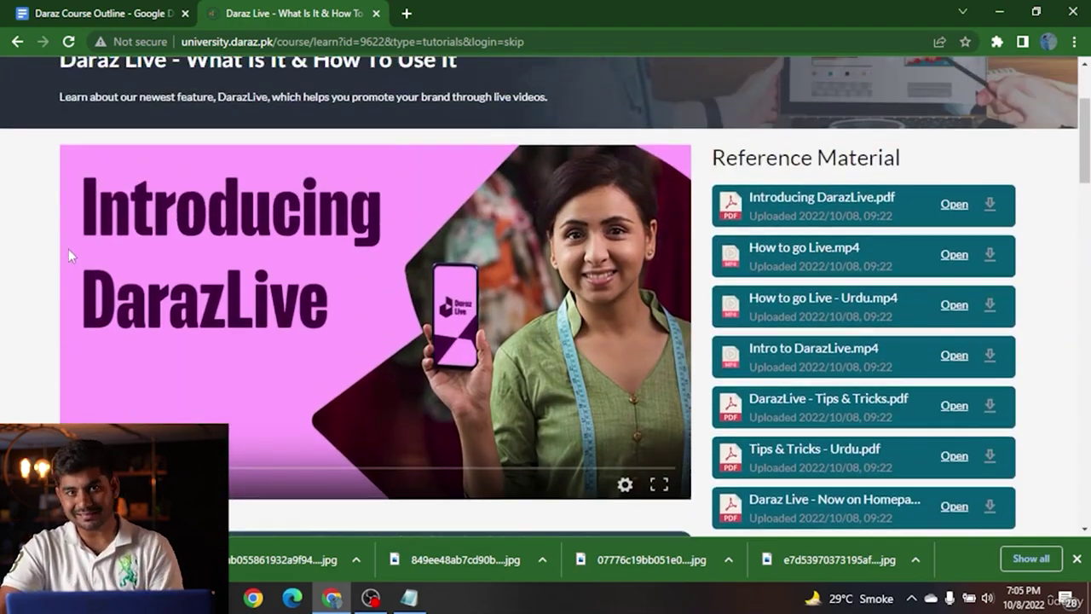
scroll(93, 278, down, 2)
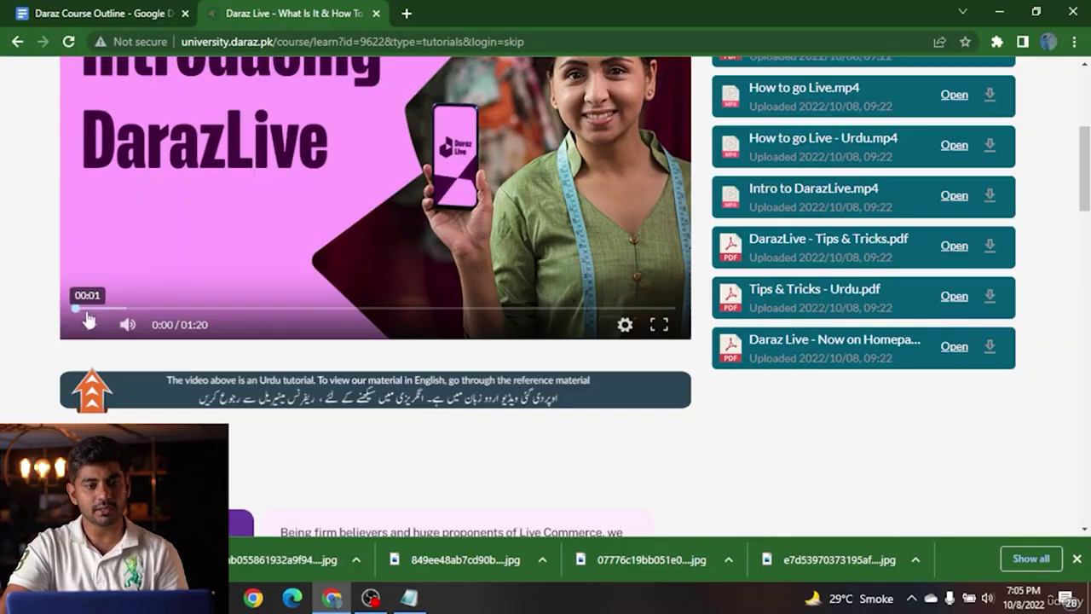